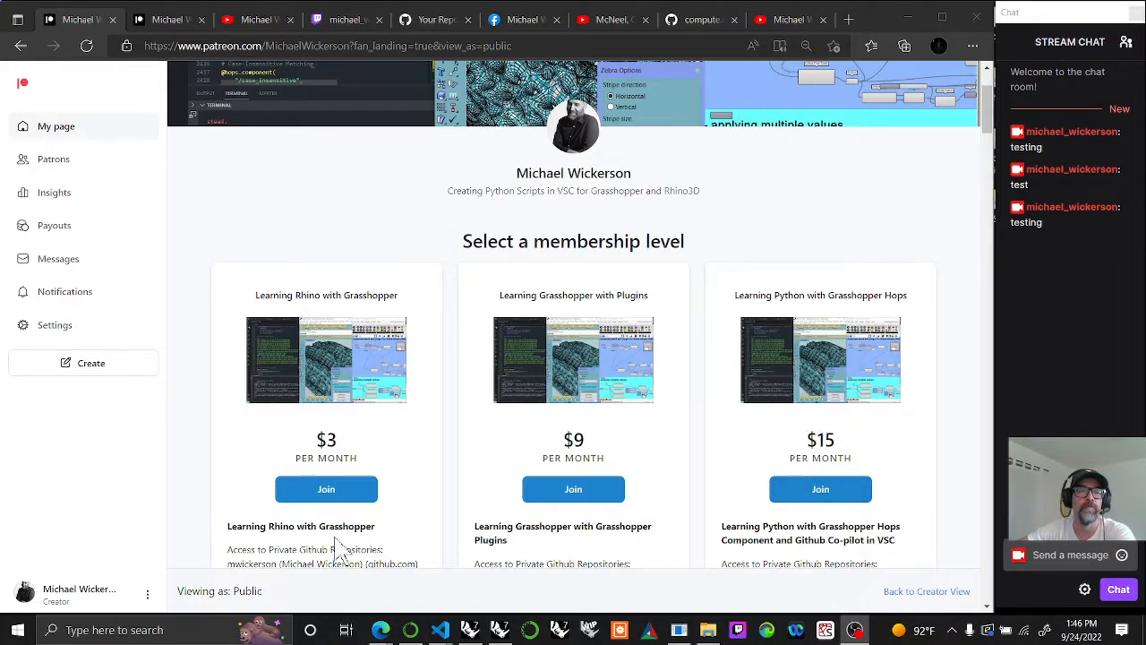
# Step: Switch to Rhino, minimize the Grasshopper window, and bring it back with the Grasshopper command
pyautogui.click(469, 630)
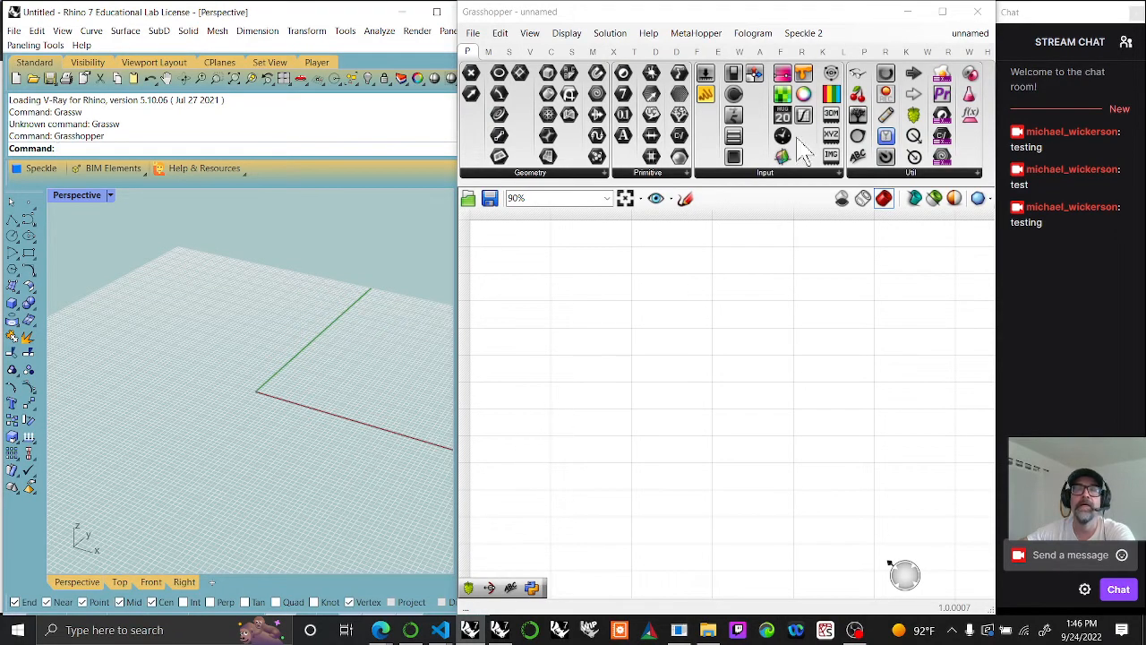
pyautogui.click(908, 12)
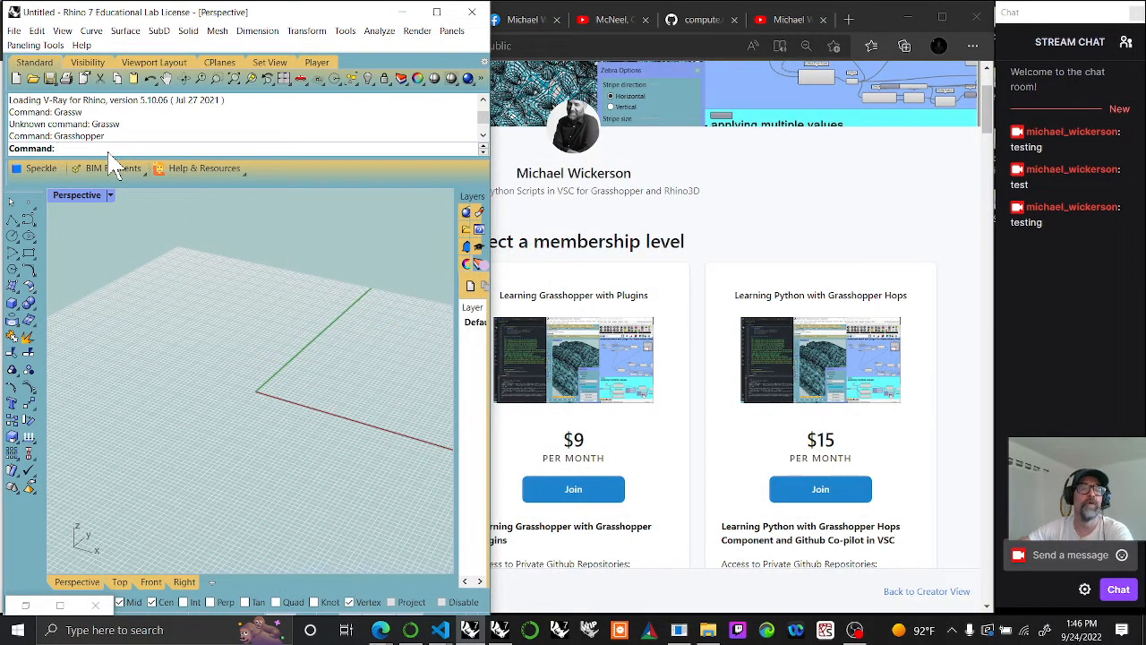
pyautogui.write('G')
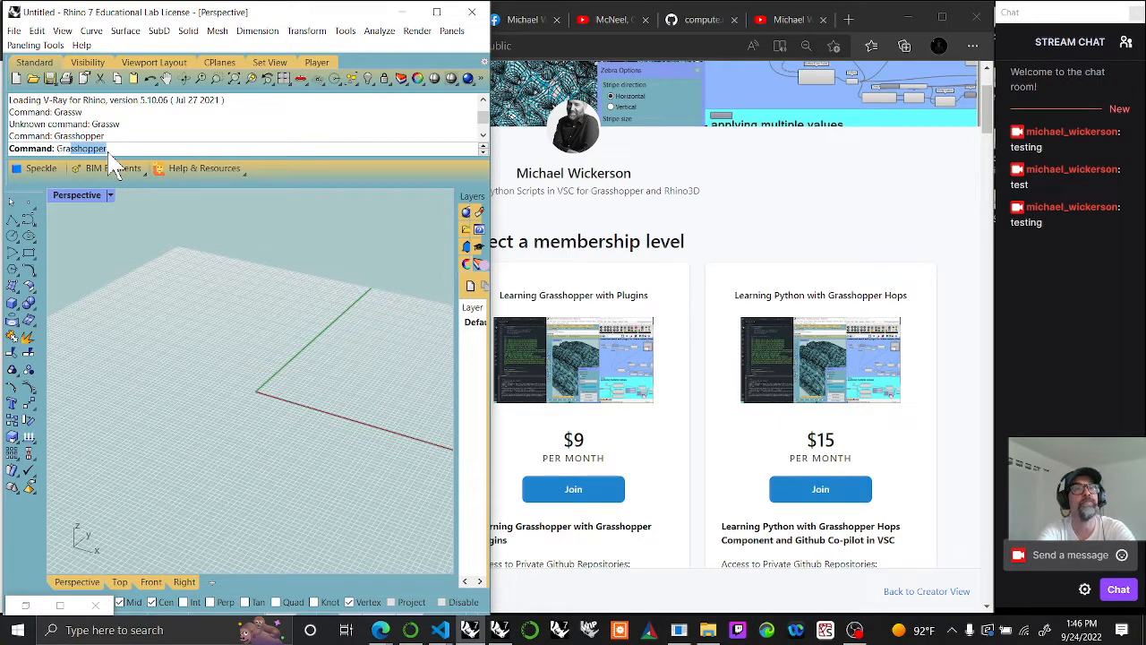
pyautogui.write('r')
pyautogui.press('Return')
pyautogui.moveTo(576, 294); pyautogui.dragTo(622, 331, button='right')
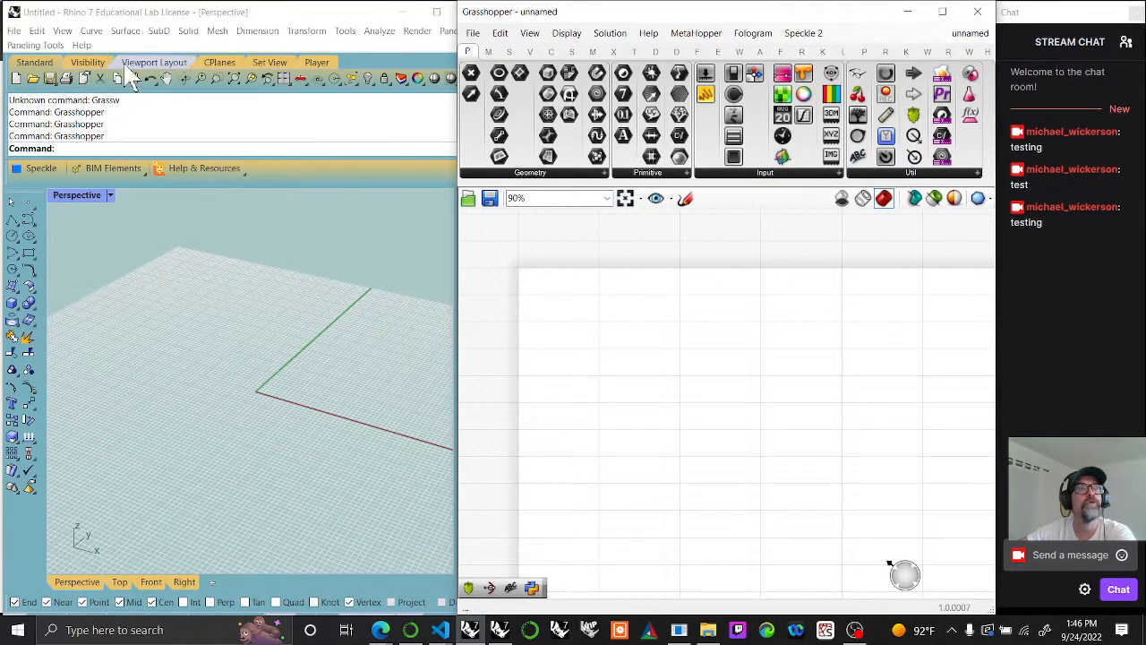
# Step: Examine the curve creation commands Rhino offers, from point objects and lines to polygons, arcs and ellipses
pyautogui.click(92, 32)
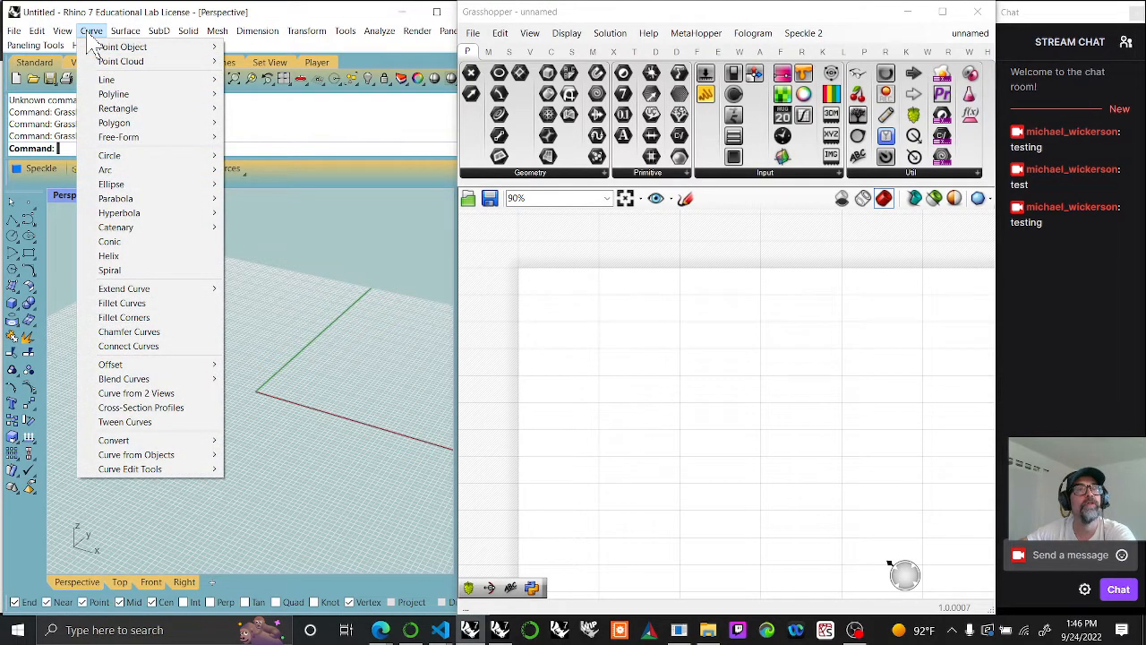
pyautogui.moveTo(110, 50)
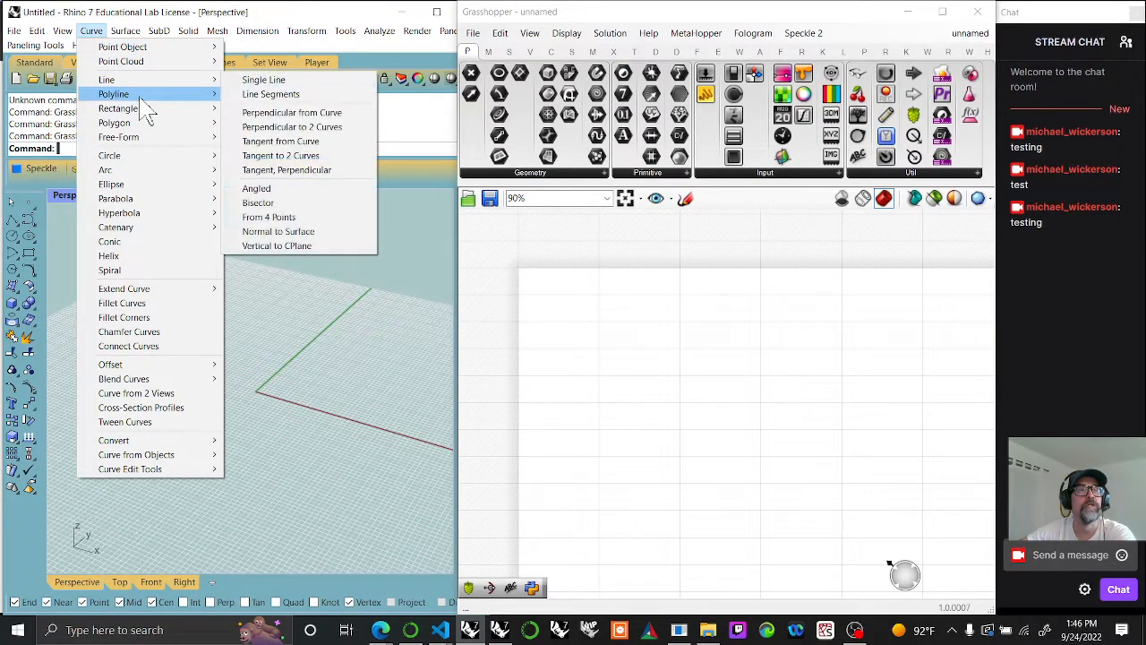
pyautogui.moveTo(149, 111)
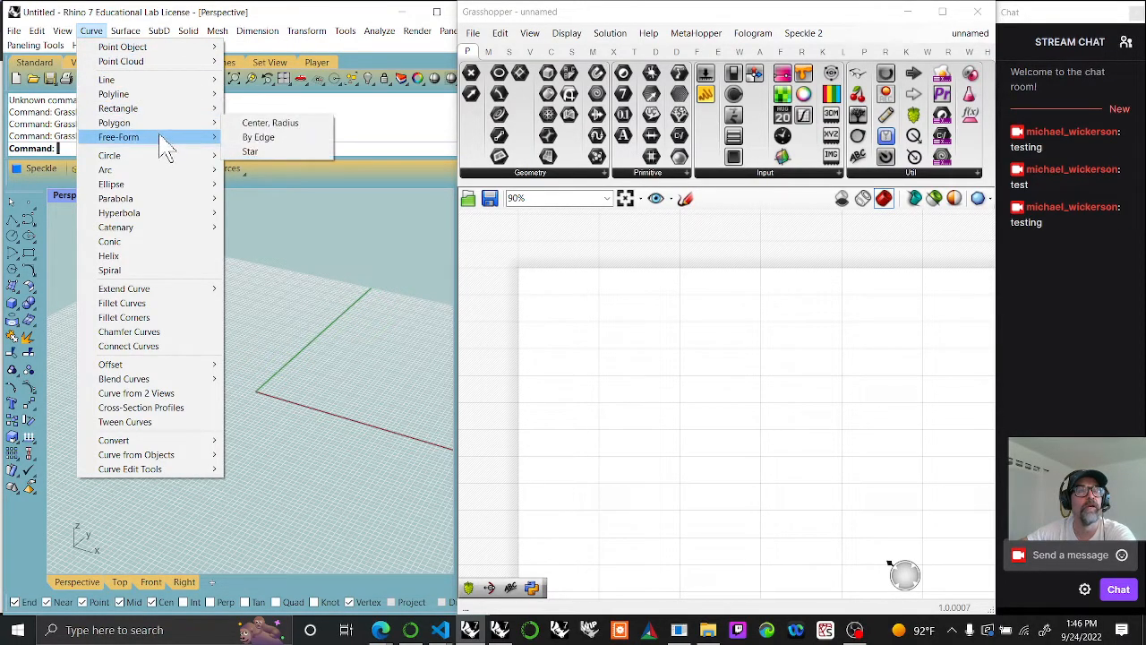
pyautogui.moveTo(163, 142)
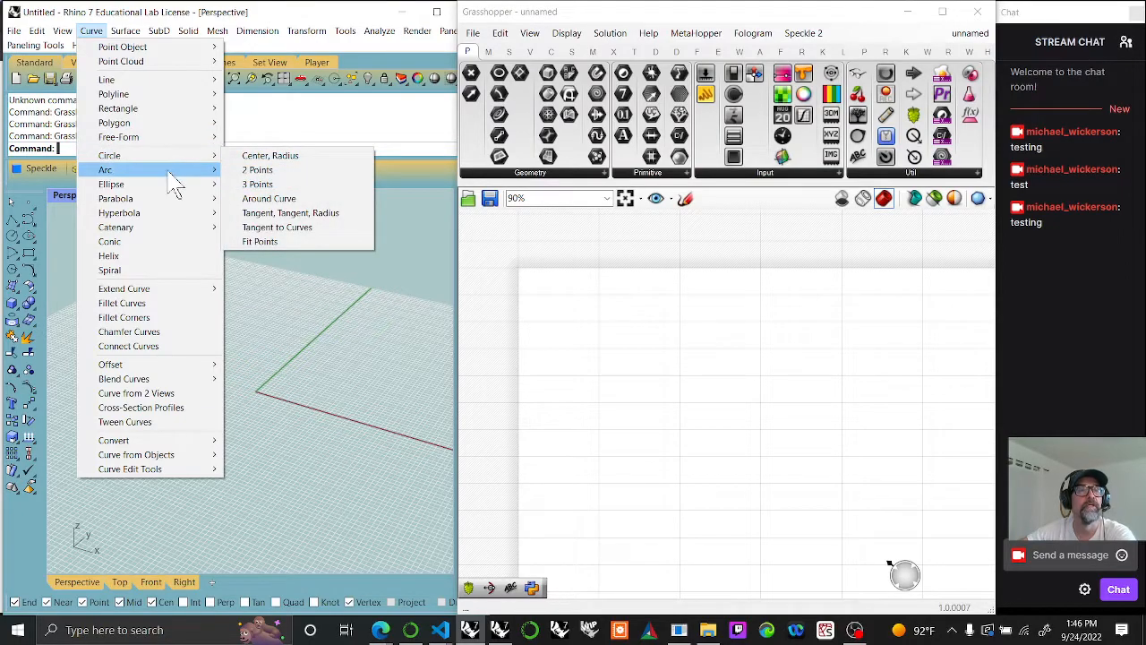
pyautogui.moveTo(174, 178)
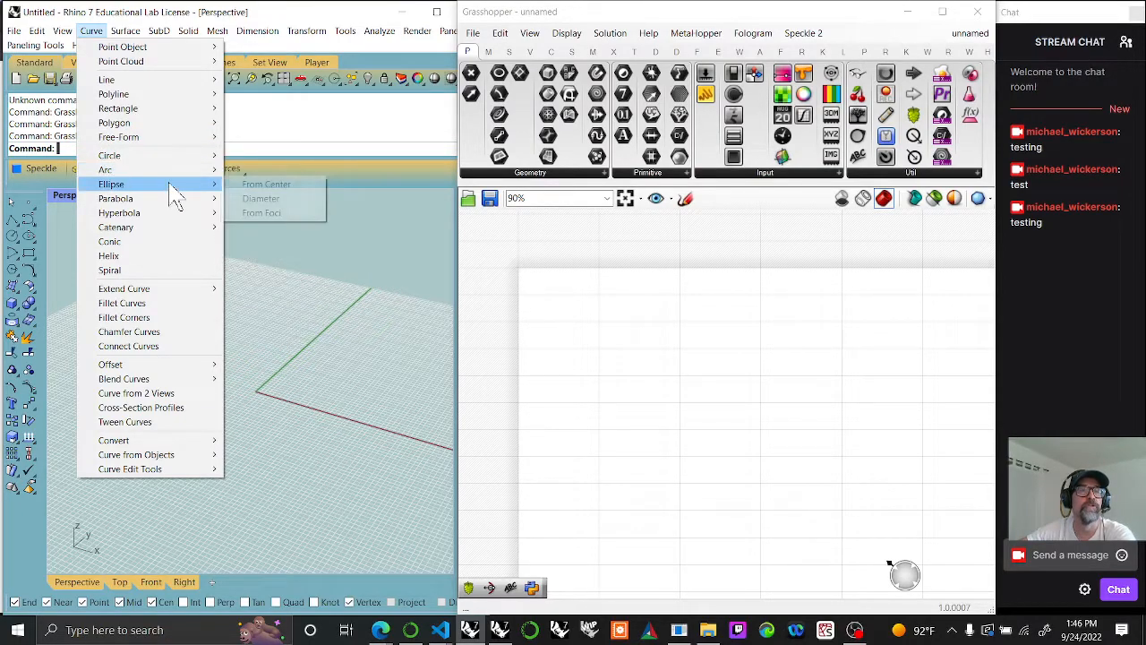
pyautogui.moveTo(165, 203)
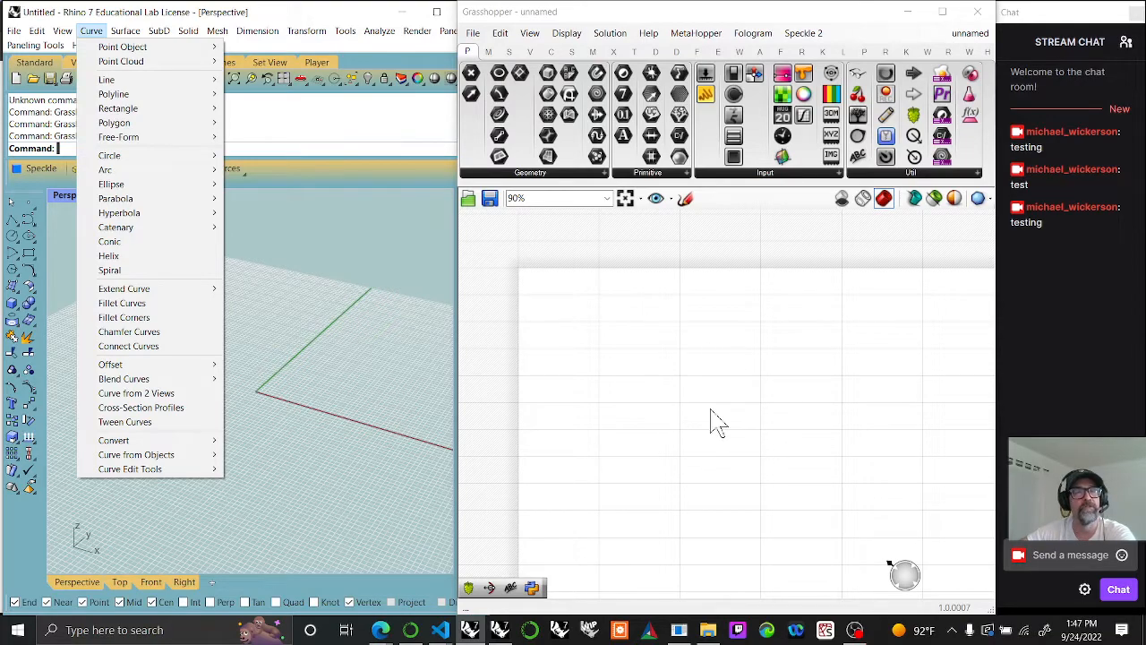
pyautogui.moveTo(14, 31)
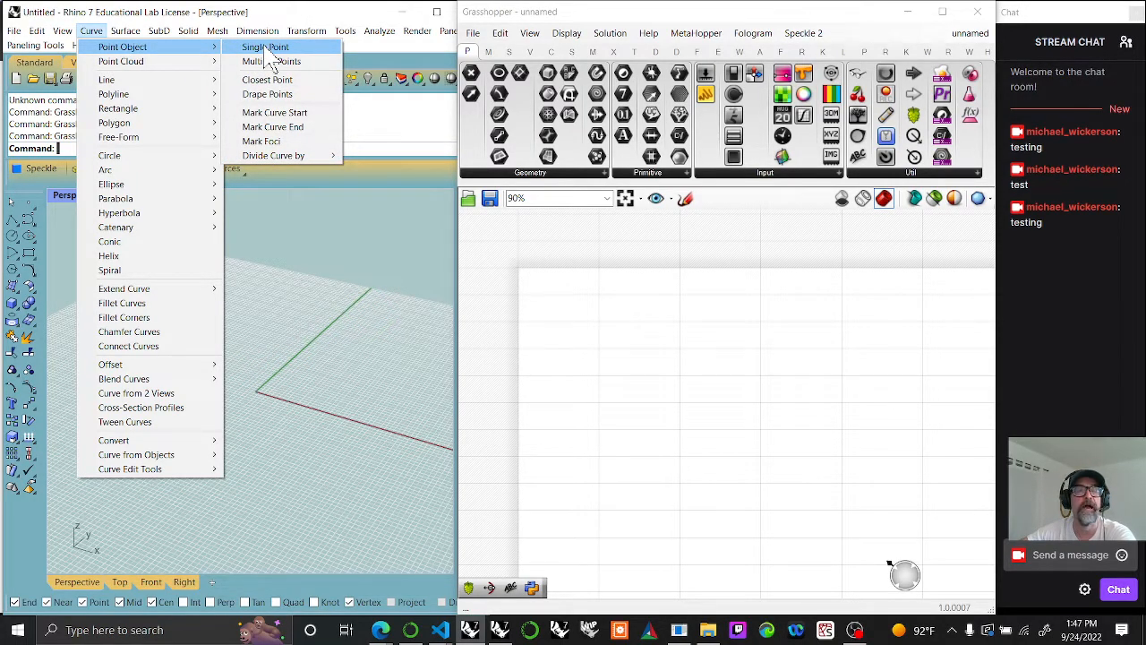
pyautogui.click(596, 361)
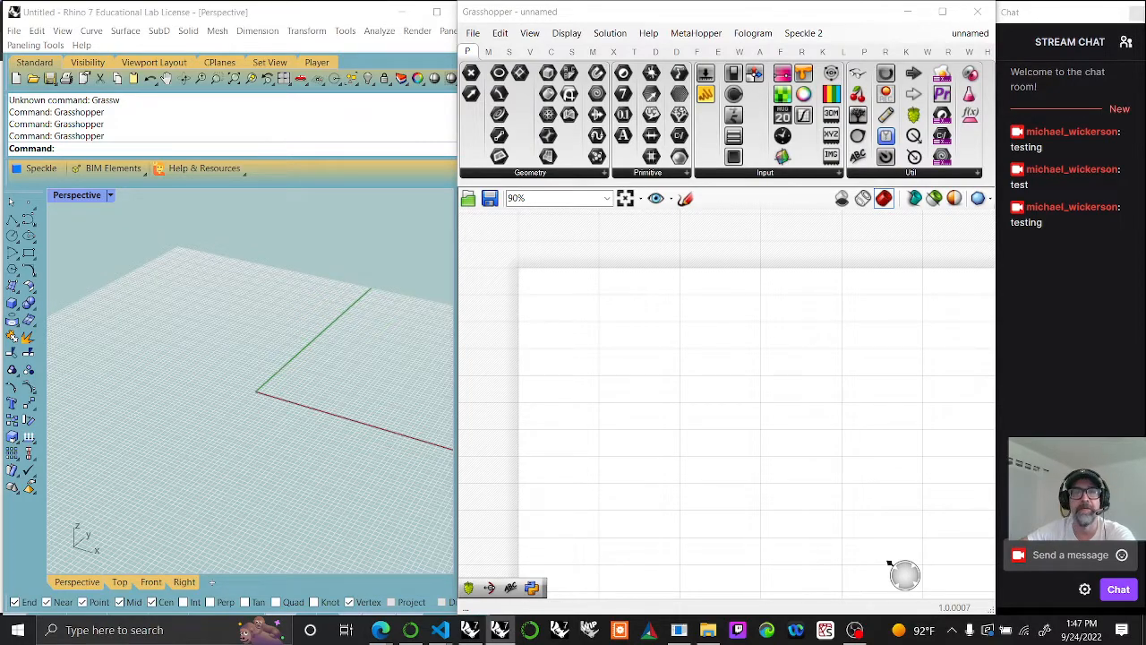
# Step: Hide the obscure components on Grasshopper's component panels, and show them again
pyautogui.moveTo(694, 341); pyautogui.dragTo(692, 531, button='right')
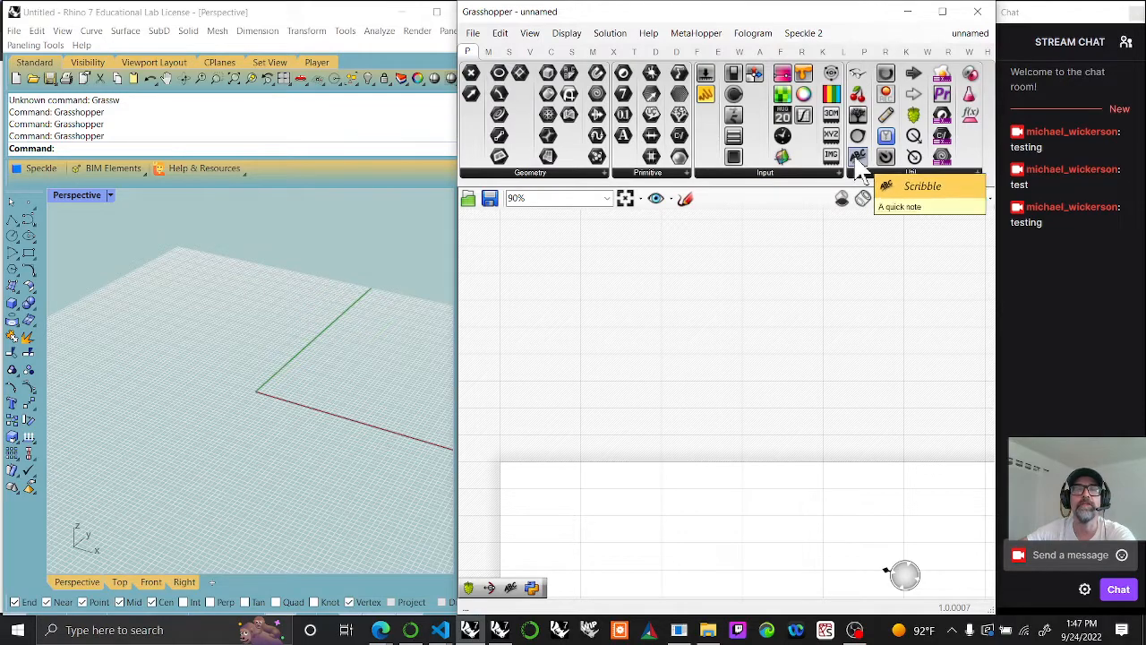
pyautogui.click(529, 36)
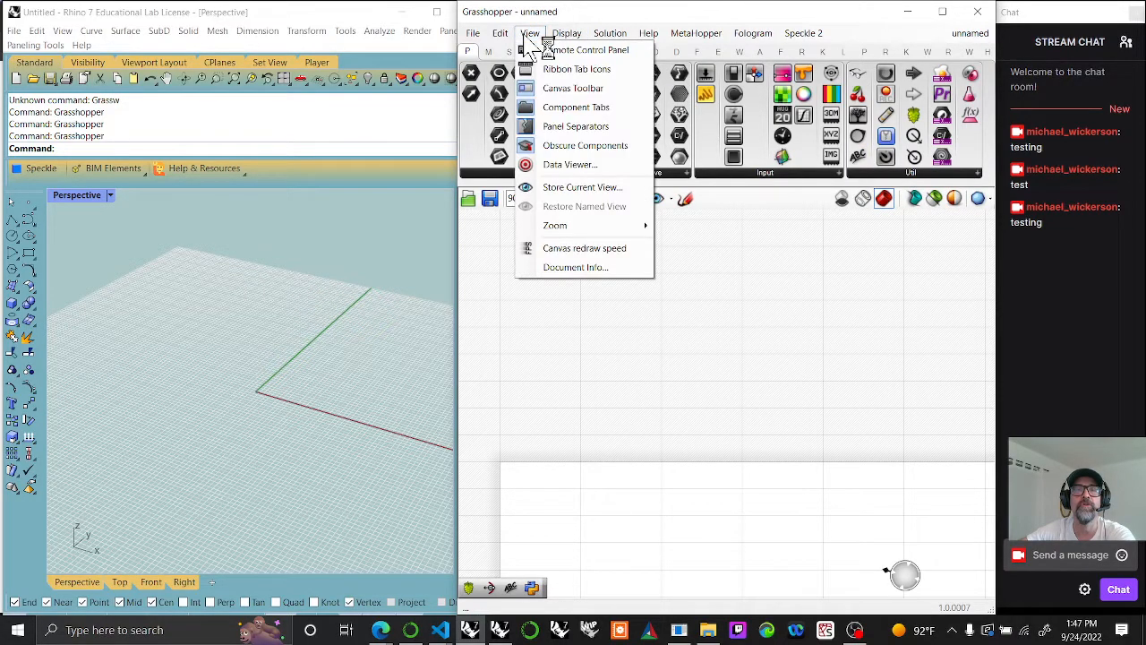
pyautogui.click(584, 146)
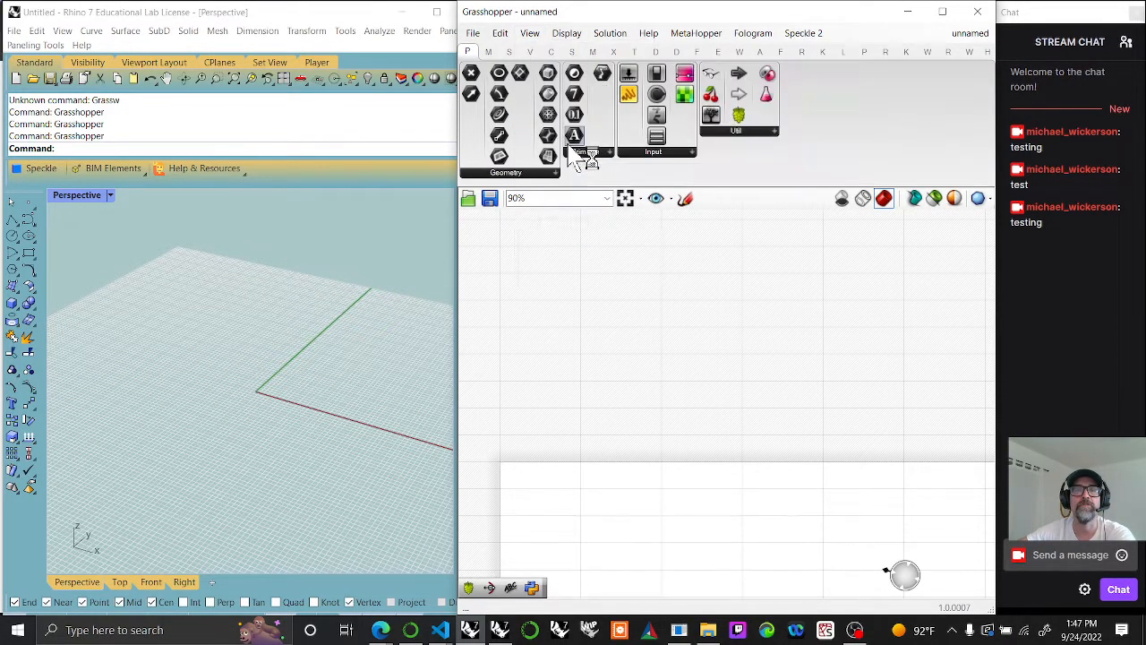
pyautogui.click(534, 36)
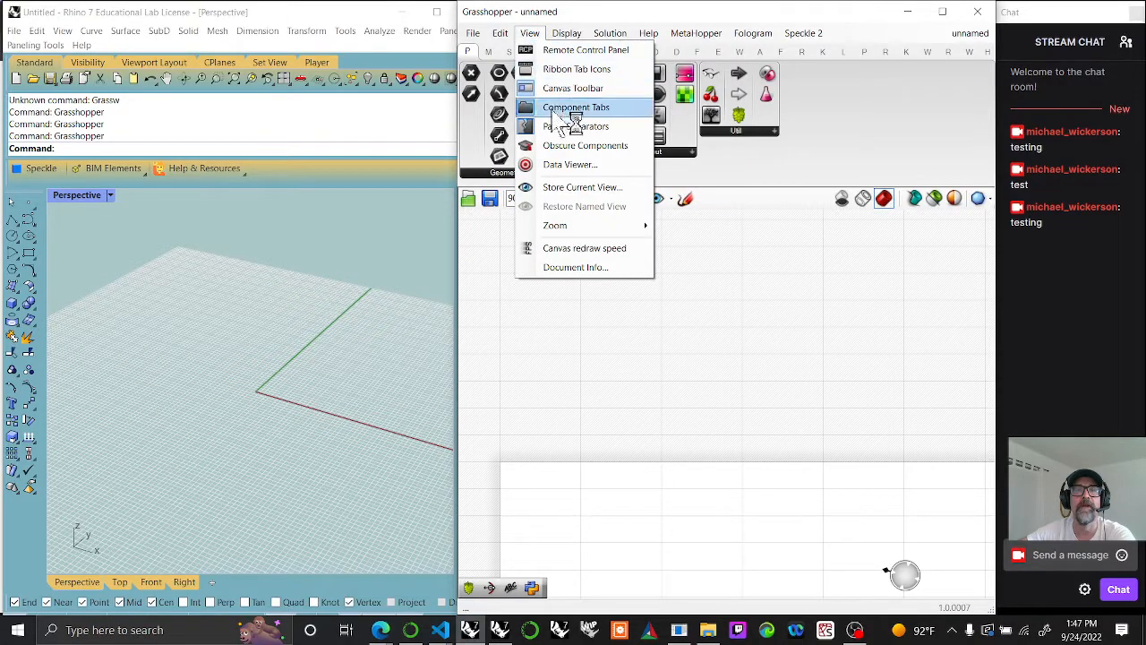
pyautogui.click(565, 151)
pyautogui.moveTo(769, 186)
pyautogui.mouseDown()
pyautogui.moveTo(764, 129)
pyautogui.moveTo(755, 185)
pyautogui.mouseUp()
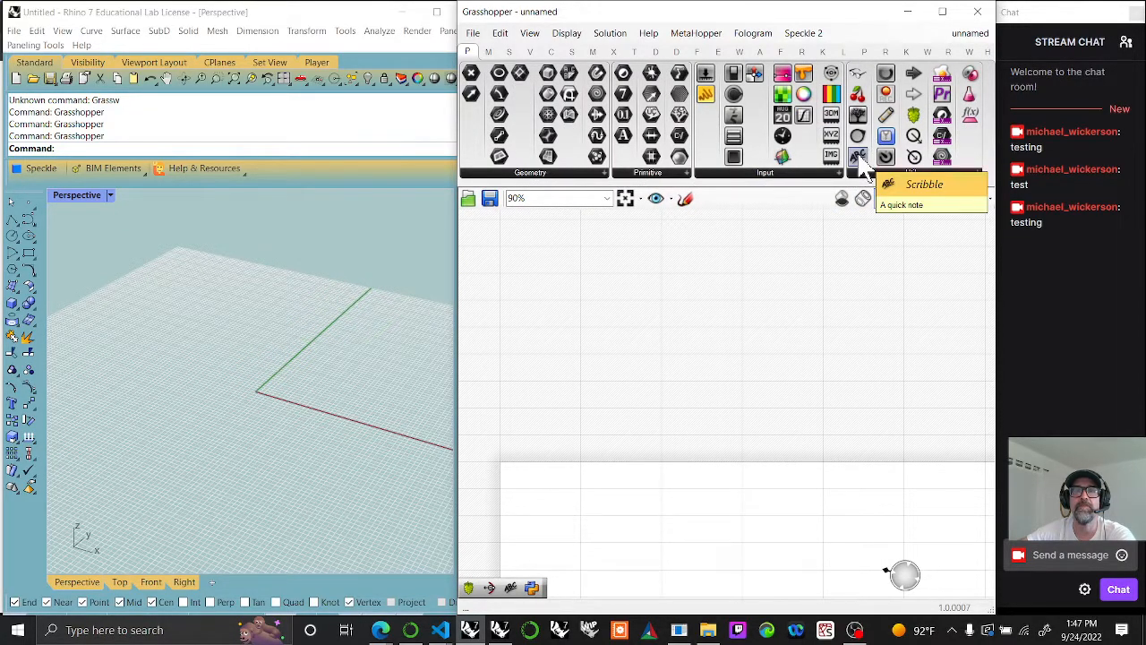
# Step: Place a Scribble note on the canvas reading "Rhino 7 Education Lab", "gh_basics_Curve_003", "Rhino Meny Bar" and "CURVE" on four lines
pyautogui.moveTo(858, 158)
pyautogui.mouseDown()
pyautogui.moveTo(577, 260)
pyautogui.moveTo(556, 280)
pyautogui.moveTo(581, 274)
pyautogui.moveTo(575, 301)
pyautogui.moveTo(598, 311)
pyautogui.moveTo(586, 296)
pyautogui.mouseUp()
pyautogui.doubleClick(578, 262)
pyautogui.click(563, 276)
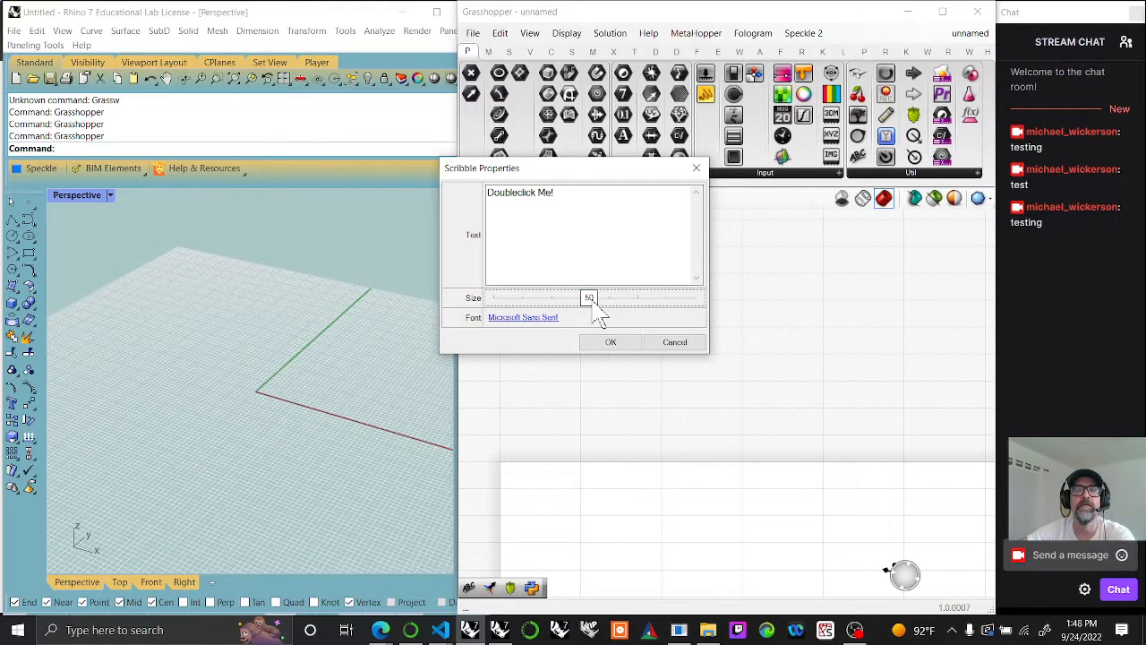
pyautogui.moveTo(558, 194); pyautogui.dragTo(456, 215)
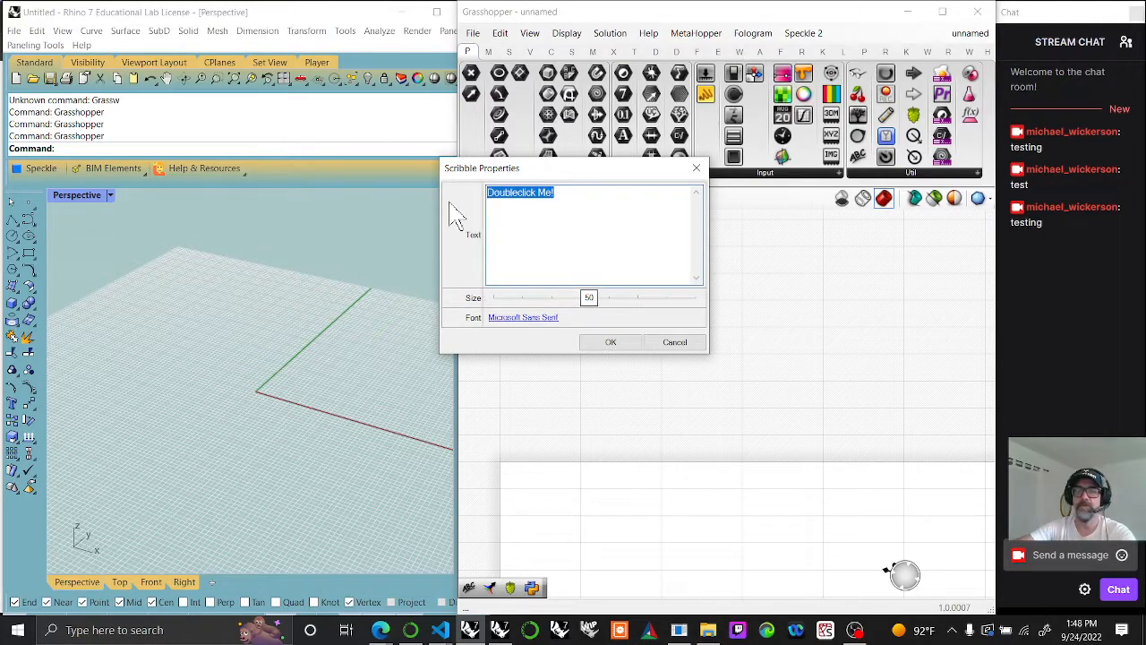
pyautogui.write('Rhino 7 Education Lab')
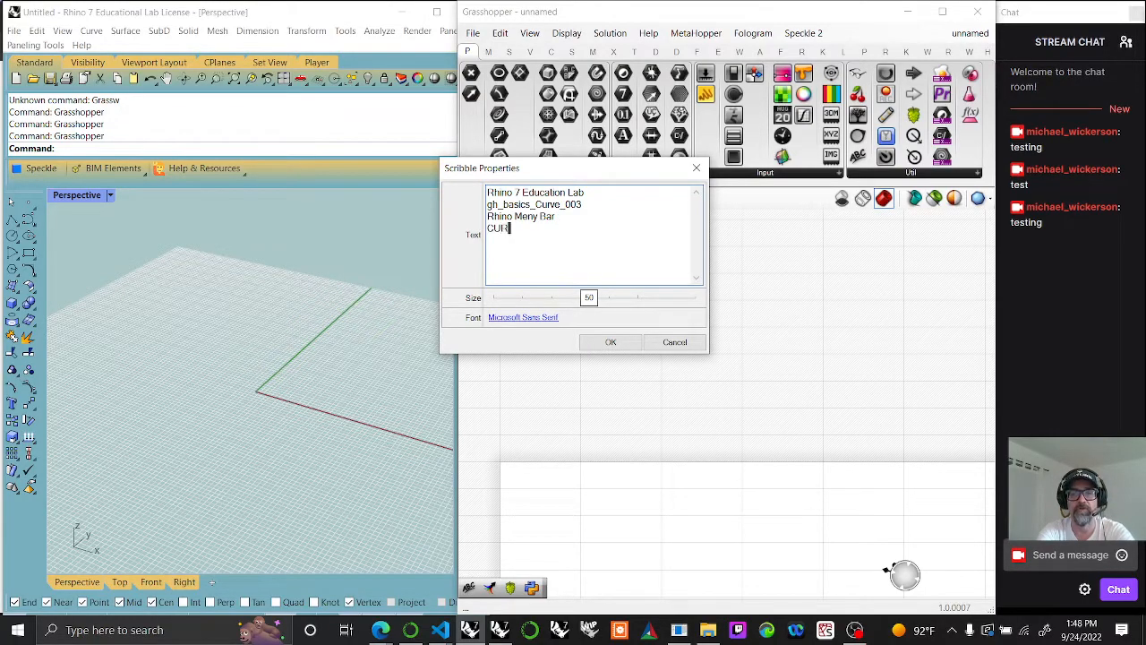
pyautogui.press('Return')
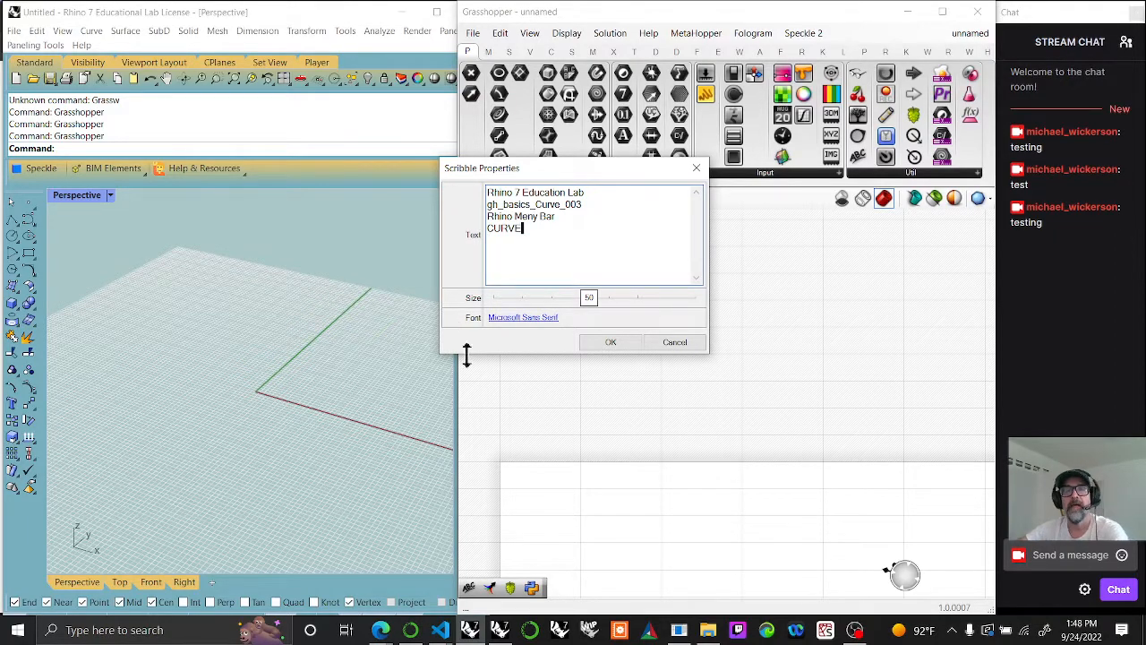
pyautogui.click(611, 342)
pyautogui.moveTo(609, 364); pyautogui.dragTo(597, 359)
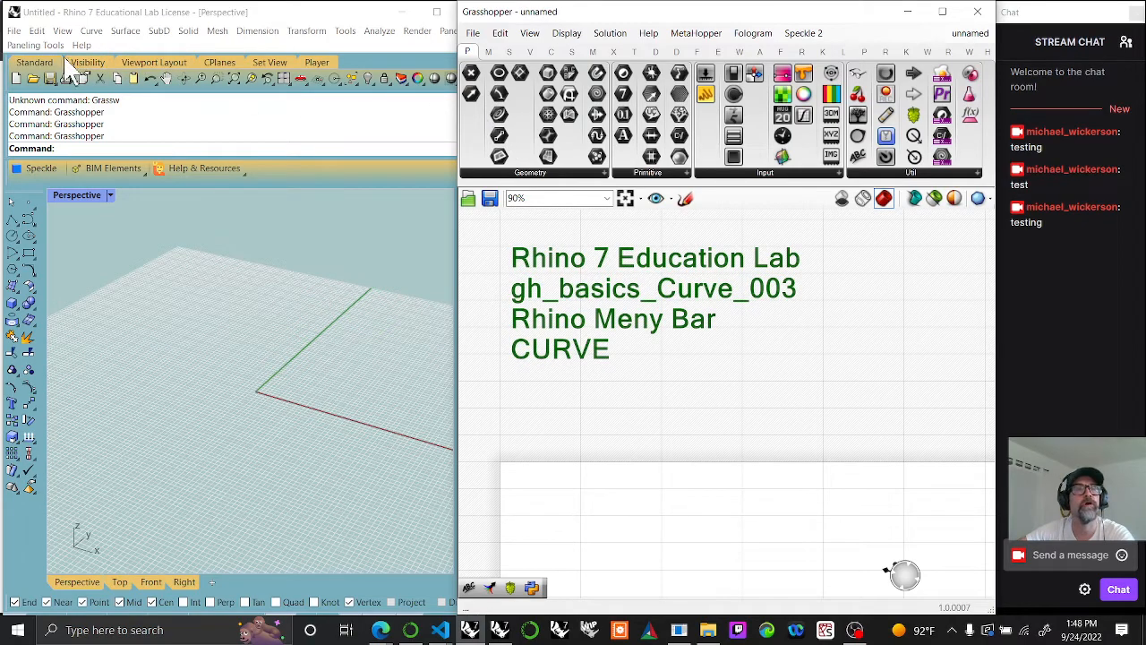
pyautogui.click(93, 30)
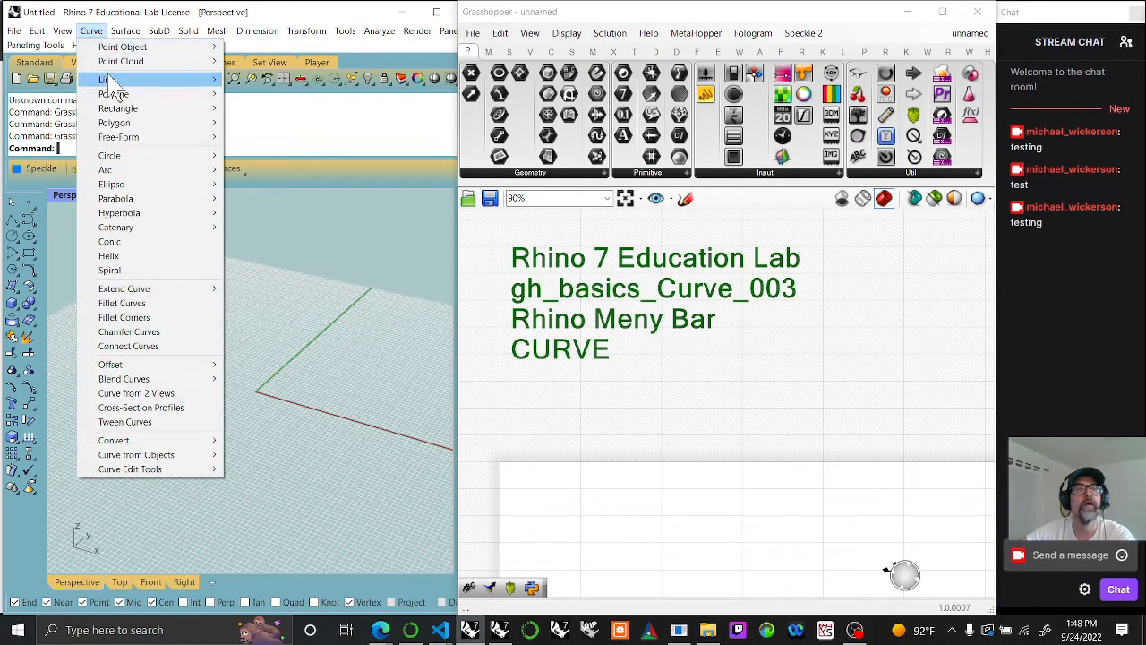
pyautogui.moveTo(114, 85)
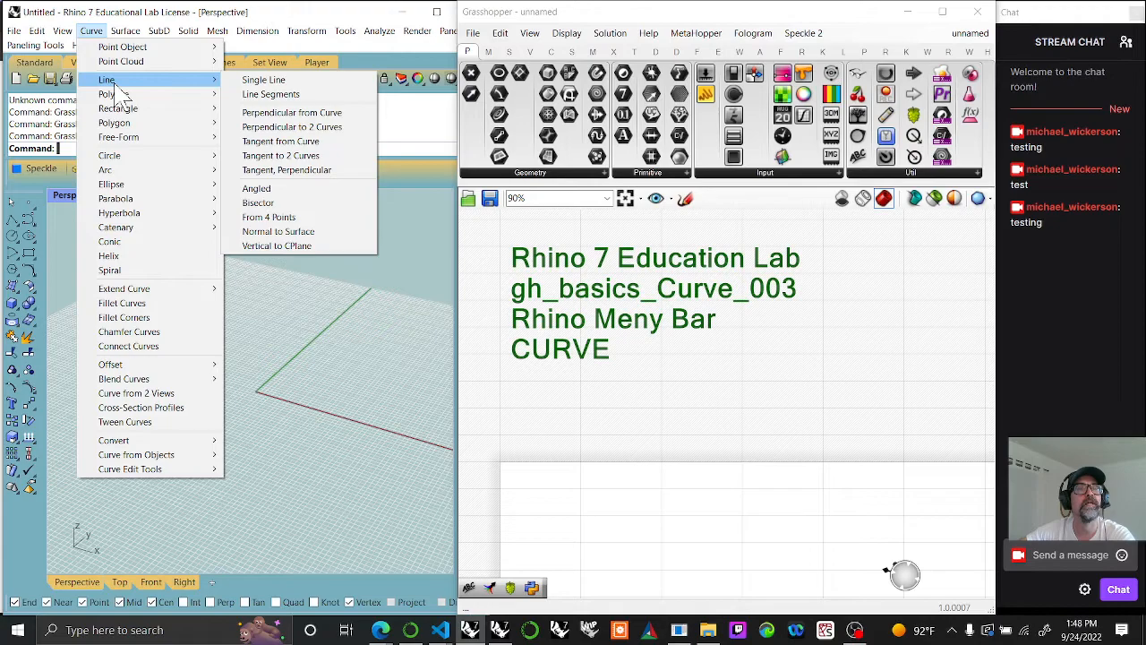
pyautogui.moveTo(121, 52)
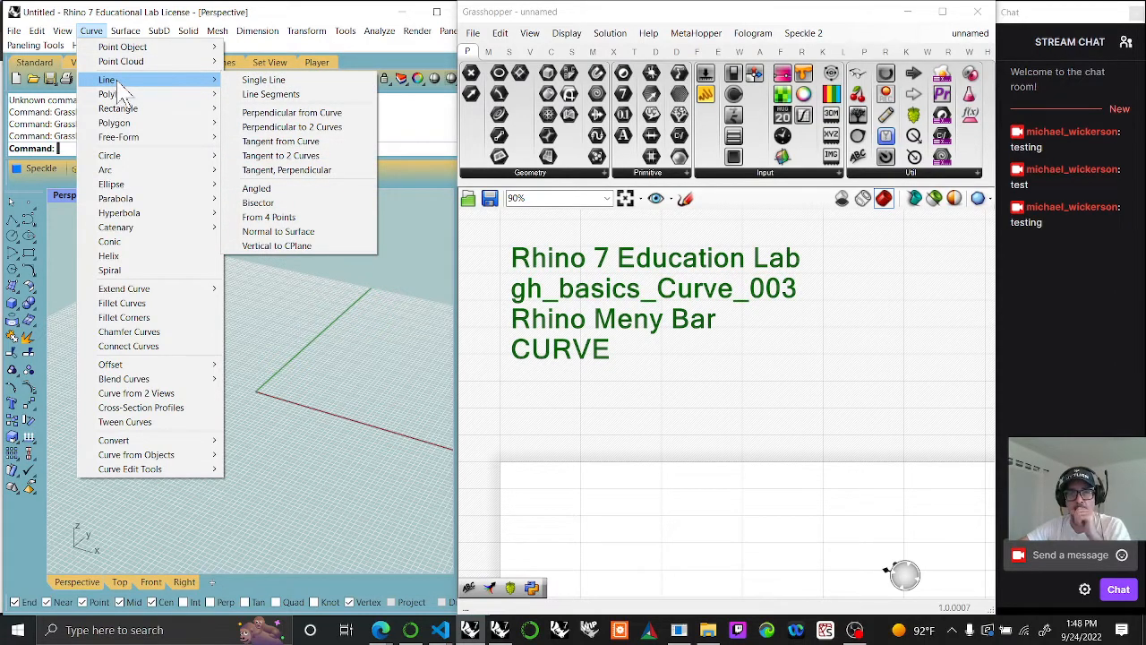
# Step: Reopen the Scribble note's properties, highlight the gh_basics_Curve_003 line, and close the properties
pyautogui.click(767, 309)
pyautogui.doubleClick(767, 309)
pyautogui.click(772, 240)
pyautogui.moveTo(772, 240); pyautogui.dragTo(707, 241)
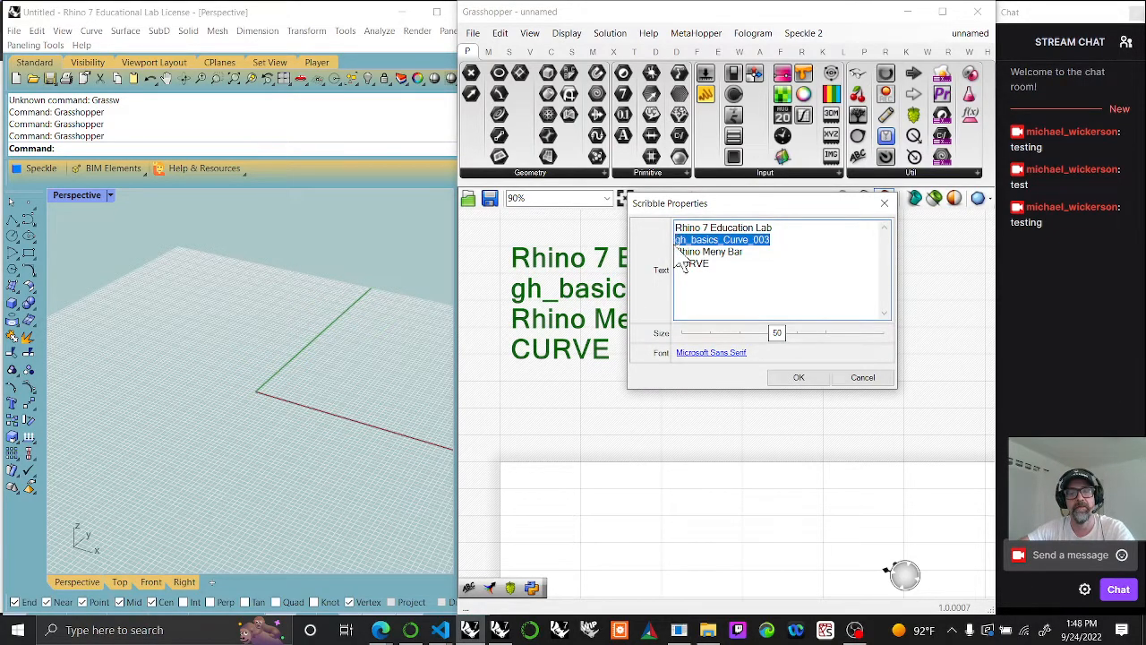
pyautogui.click(798, 377)
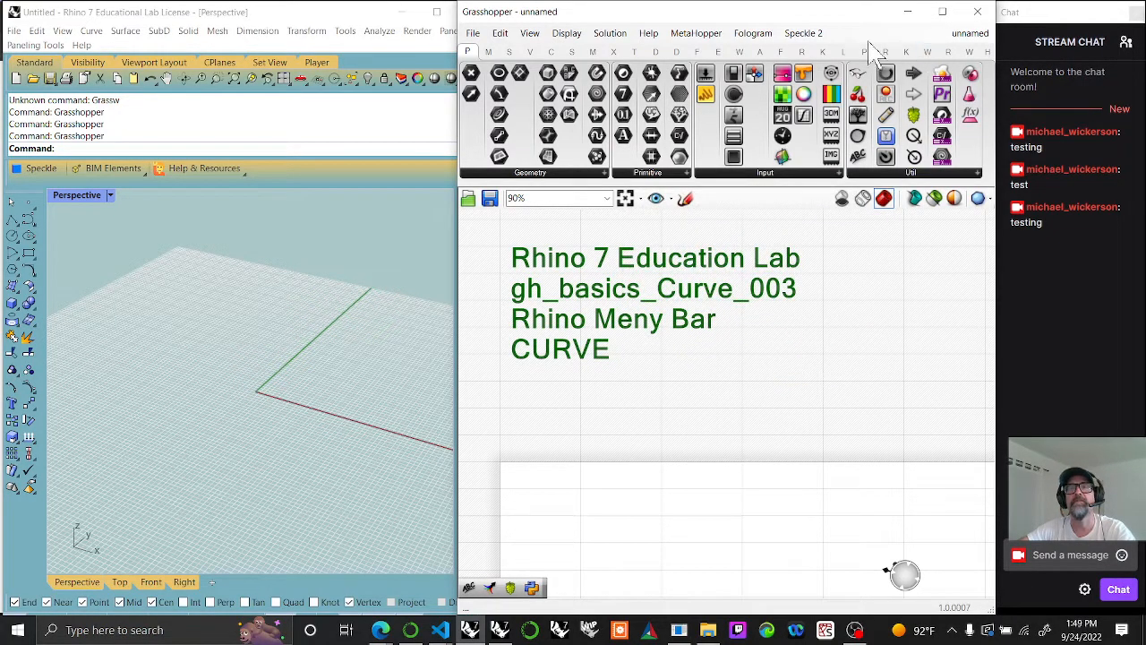
# Step: Save the Grasshopper document as gh_basics_Curve_003_tutorial in the Grasshopper Basics folder on the Desktop
pyautogui.click(473, 34)
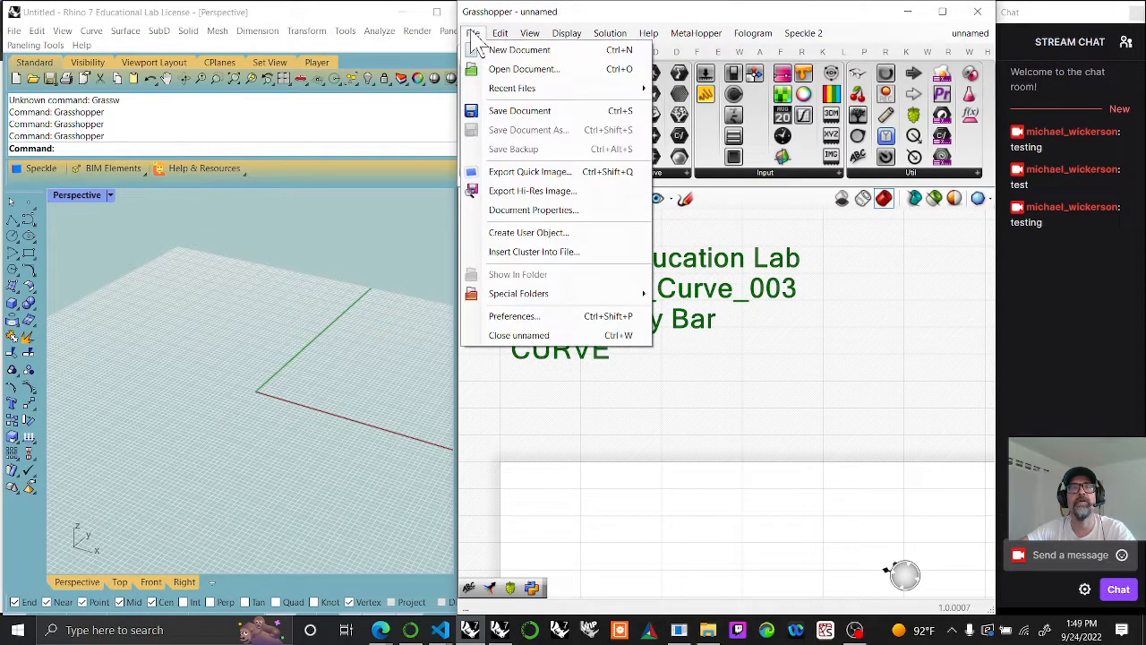
pyautogui.click(508, 112)
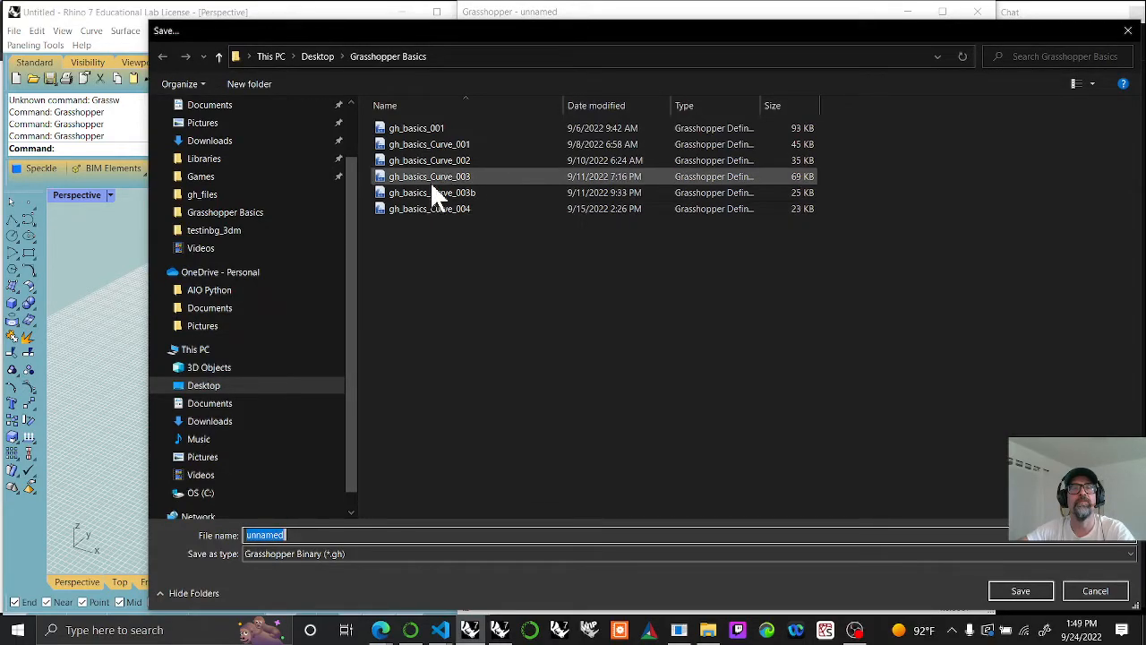
pyautogui.click(429, 176)
pyautogui.doubleClick(336, 535)
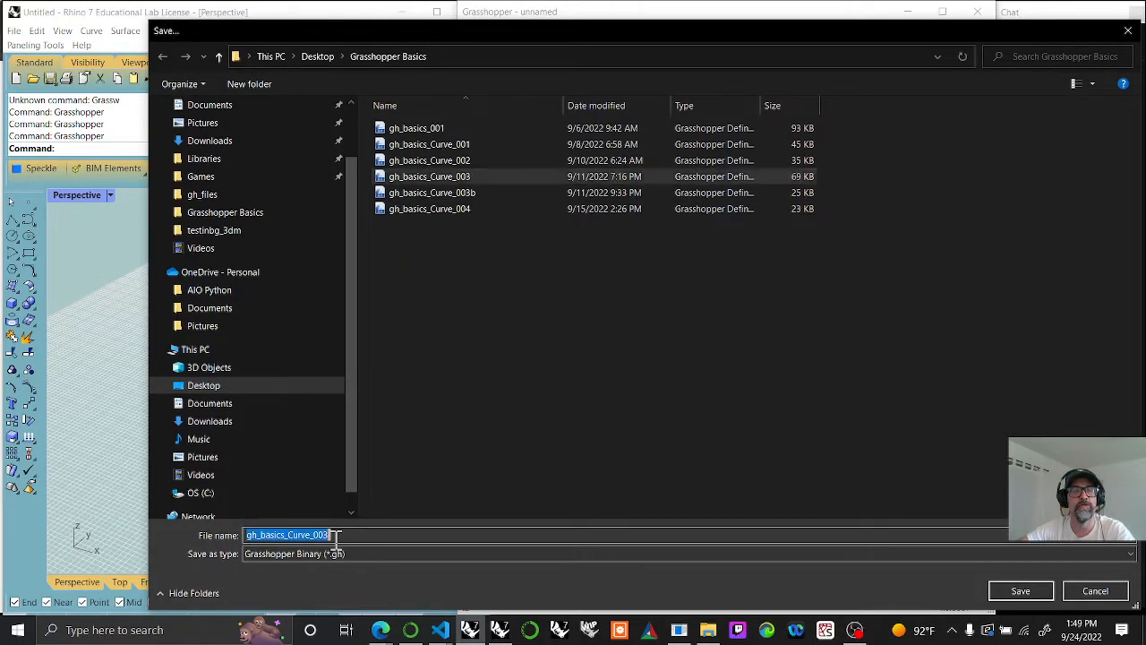
pyautogui.click(336, 535)
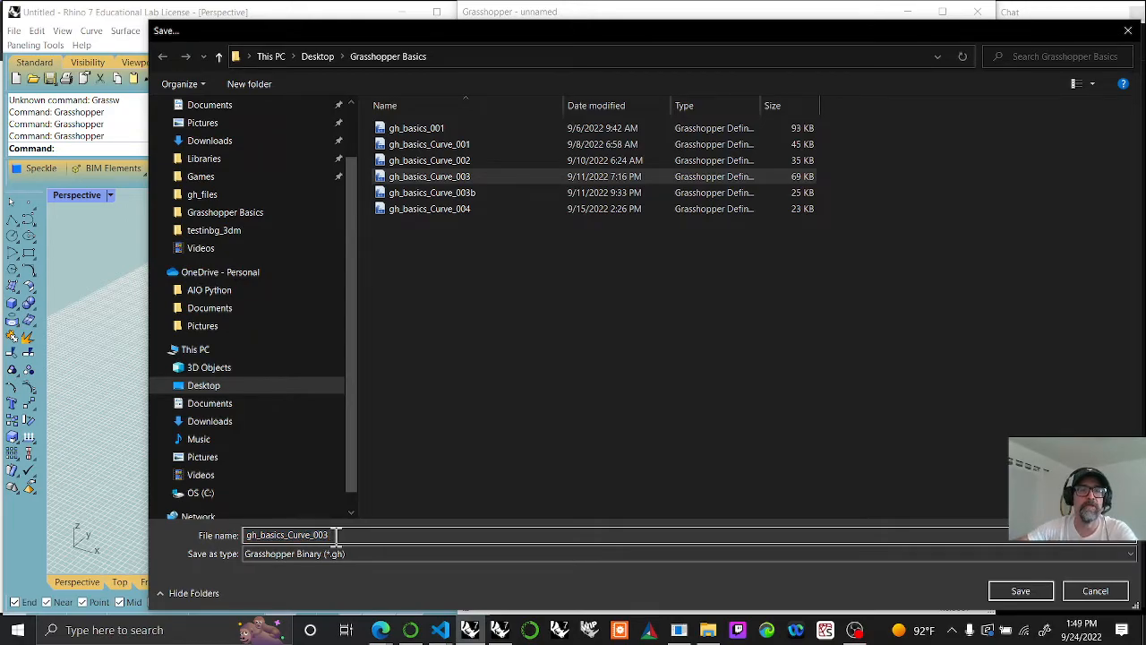
pyautogui.write('_TUTORIAL')
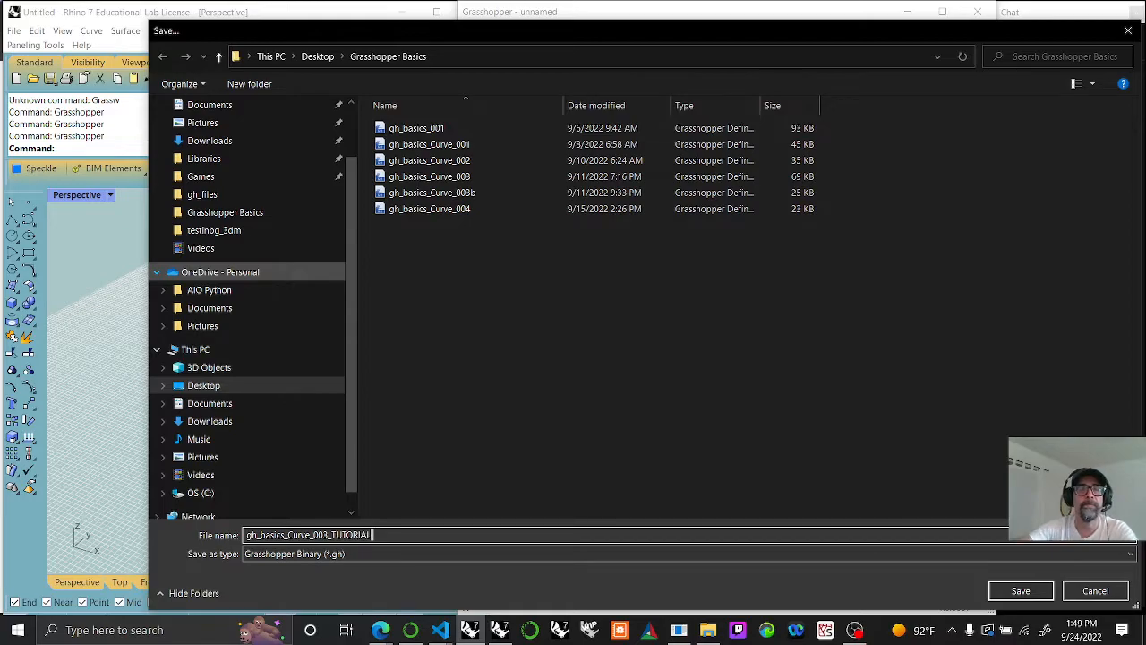
pyautogui.press('BackSpace')
pyautogui.press('BackSpace')
pyautogui.press('BackSpace')
pyautogui.press('BackSpace')
pyautogui.press('BackSpace')
pyautogui.press('BackSpace')
pyautogui.press('BackSpace')
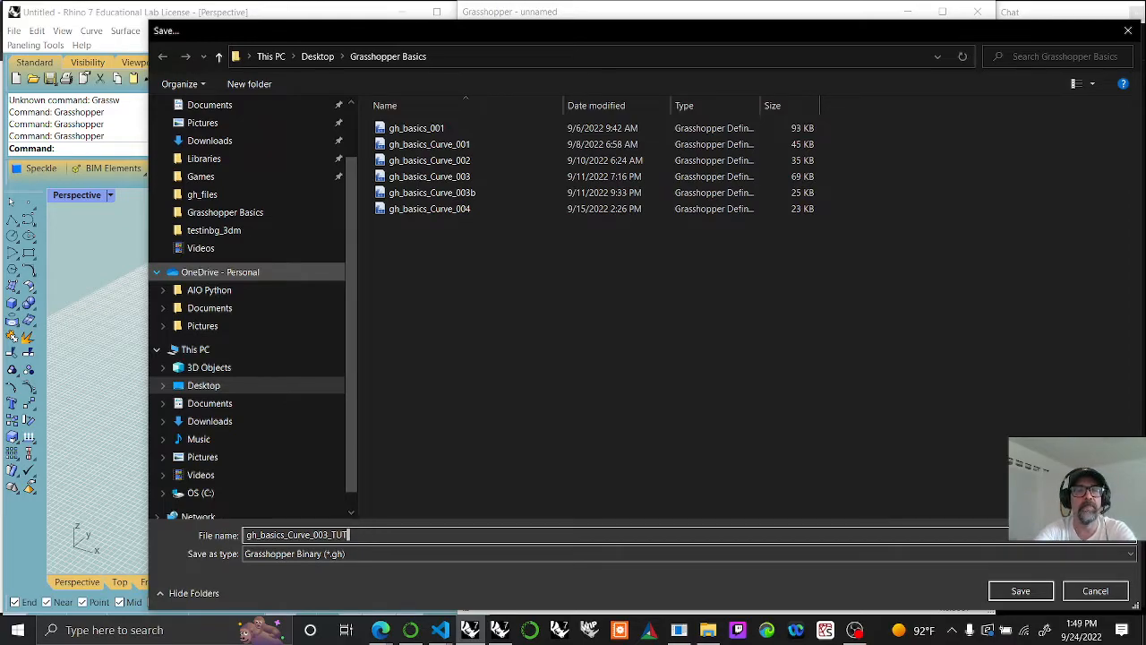
pyautogui.write('_tutorial')
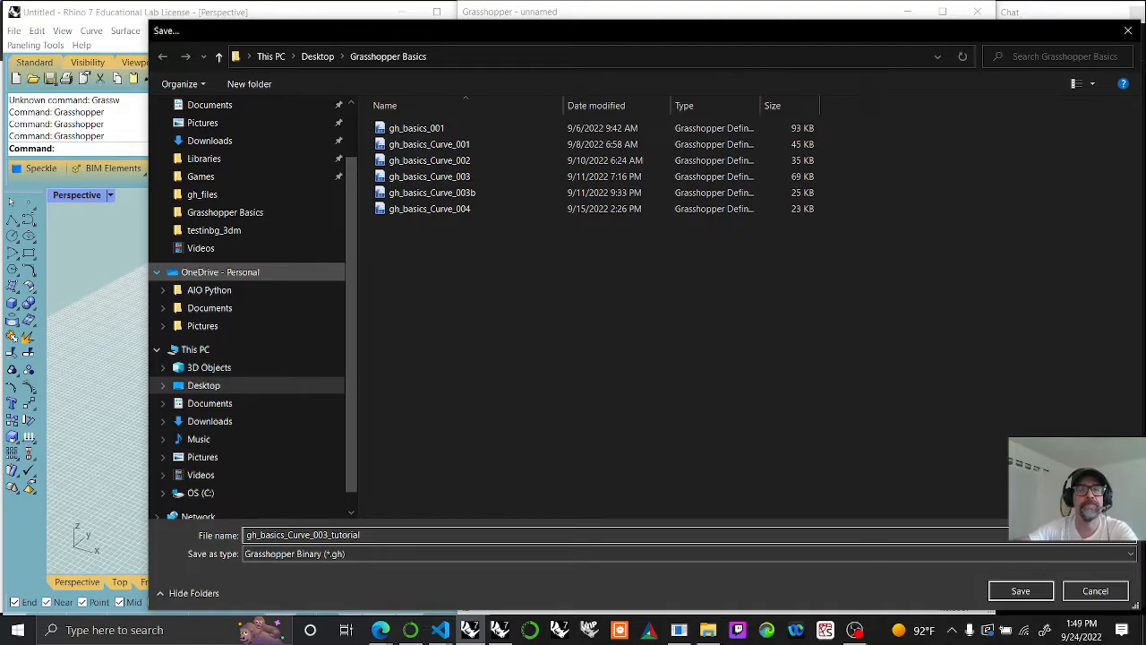
pyautogui.click(1020, 594)
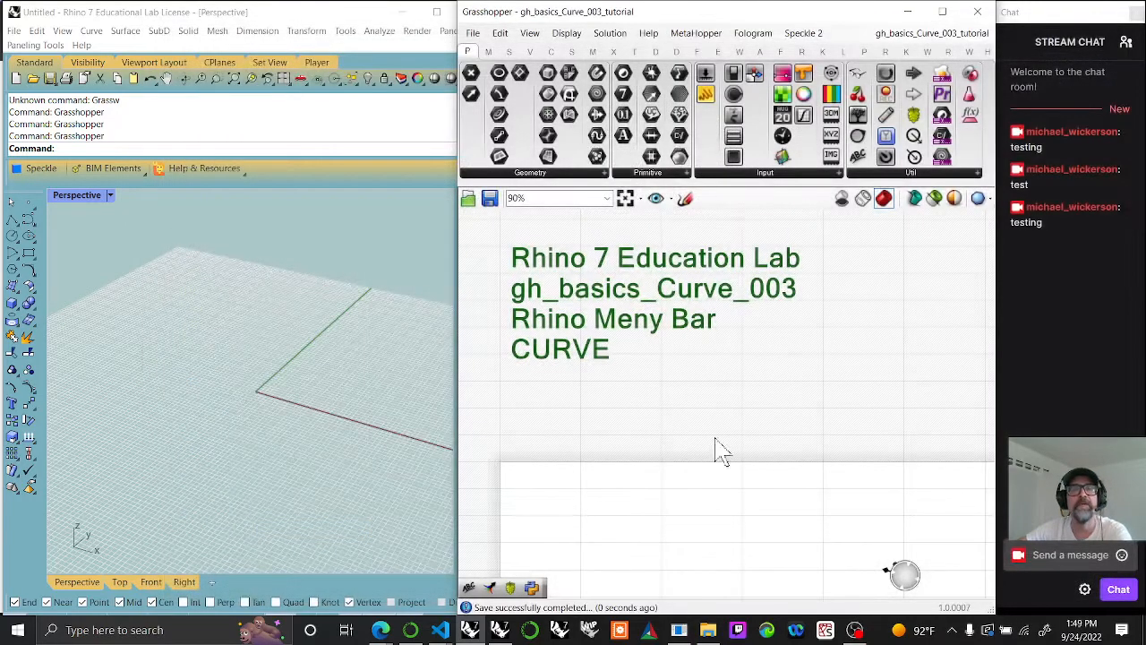
# Step: Deselect the Scribble note on the canvas and send the message "test" in the stream chat
pyautogui.click(472, 33)
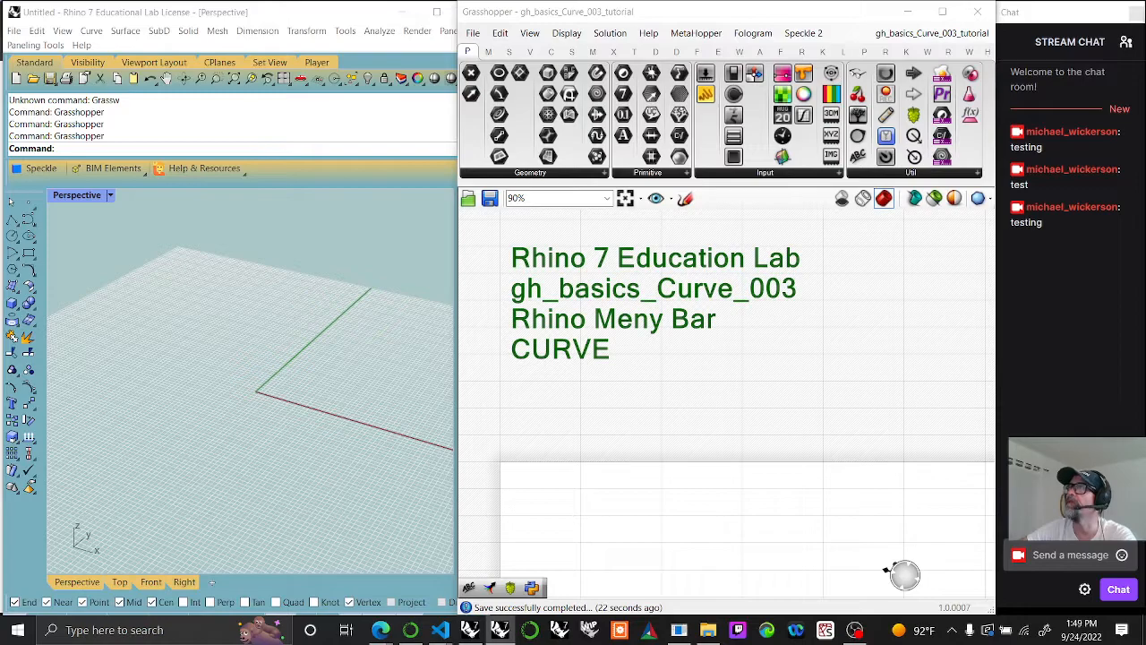
pyautogui.click(622, 418)
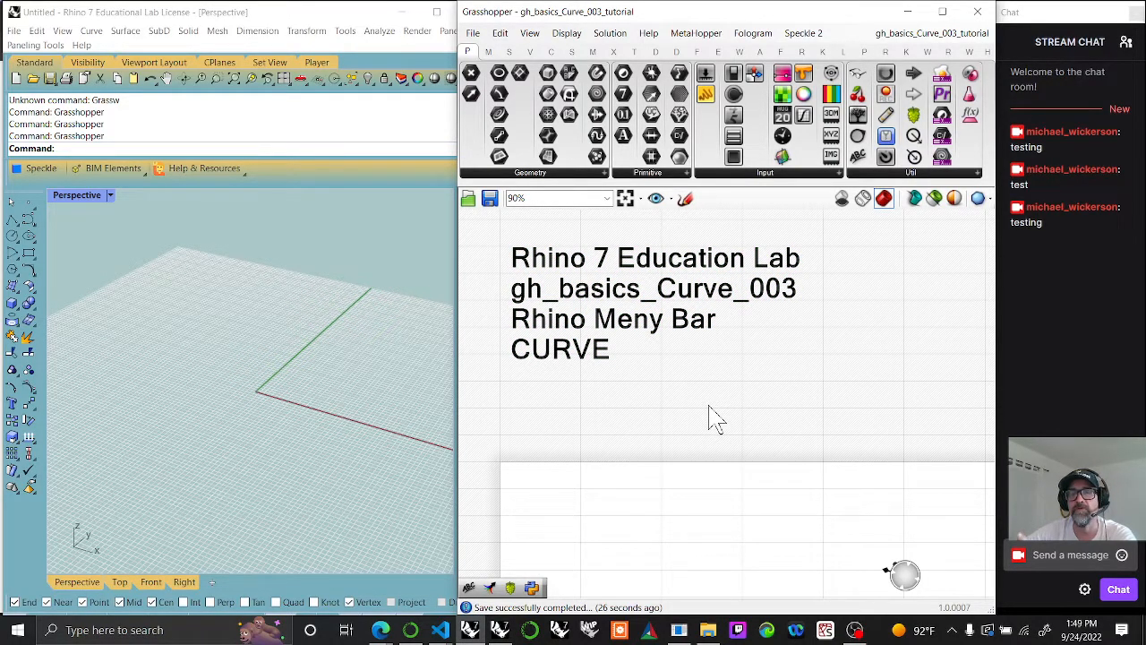
pyautogui.click(1039, 555)
pyautogui.write('test')
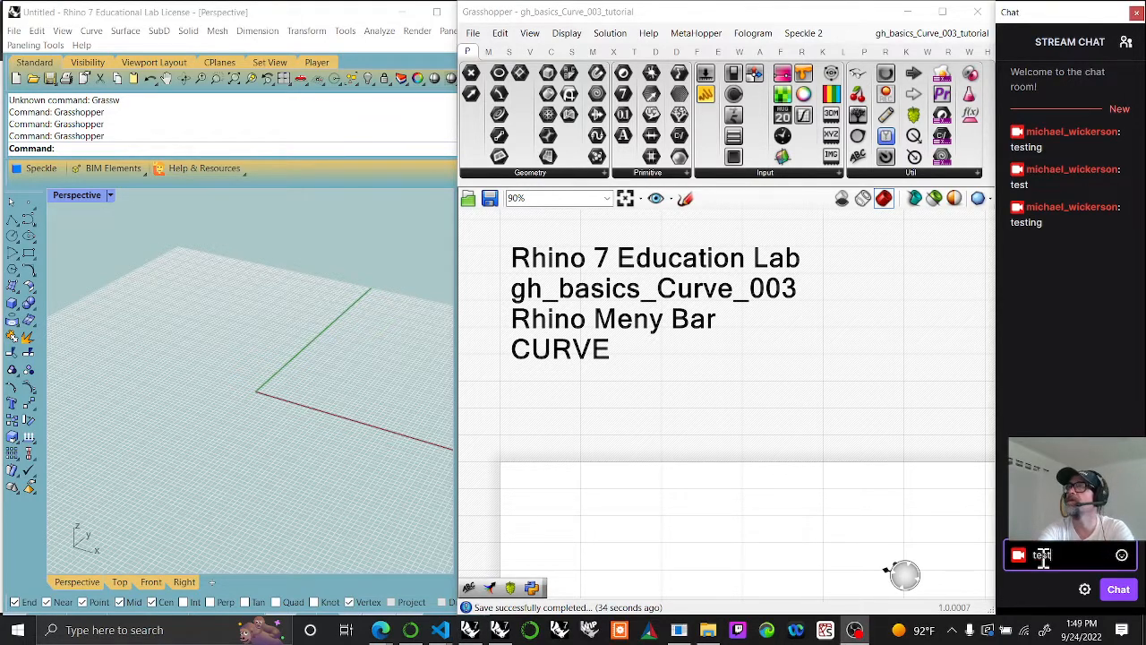
pyautogui.press('Return')
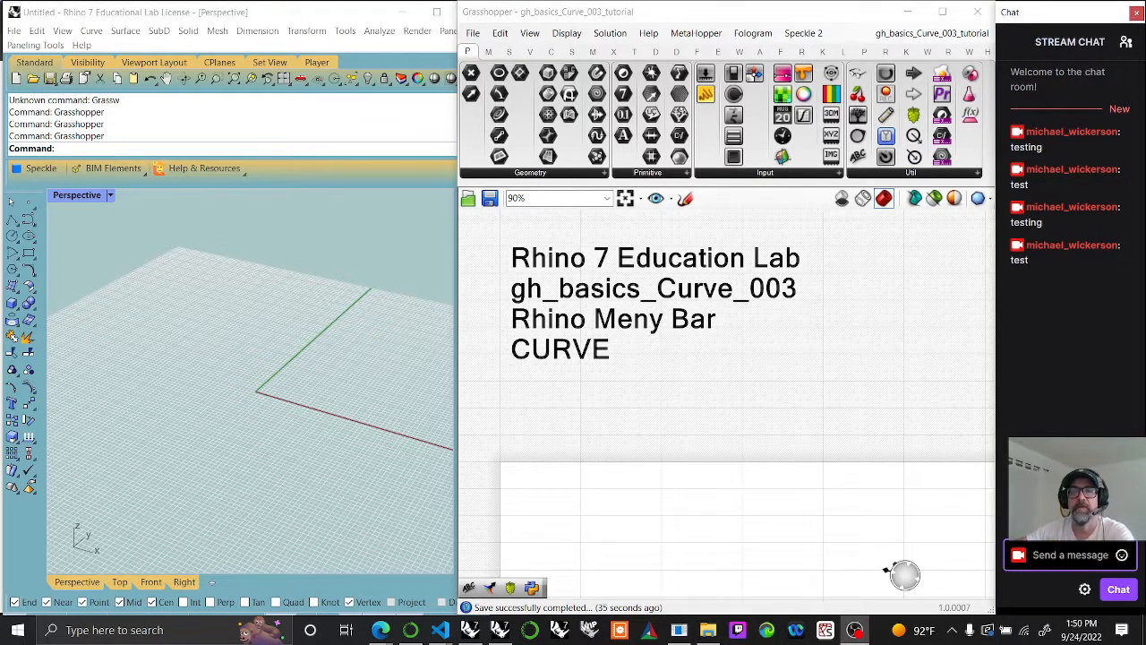
# Step: Review the Grasshopper definitions stored in the Grasshopper Basics folder without opening any of them
pyautogui.click(500, 631)
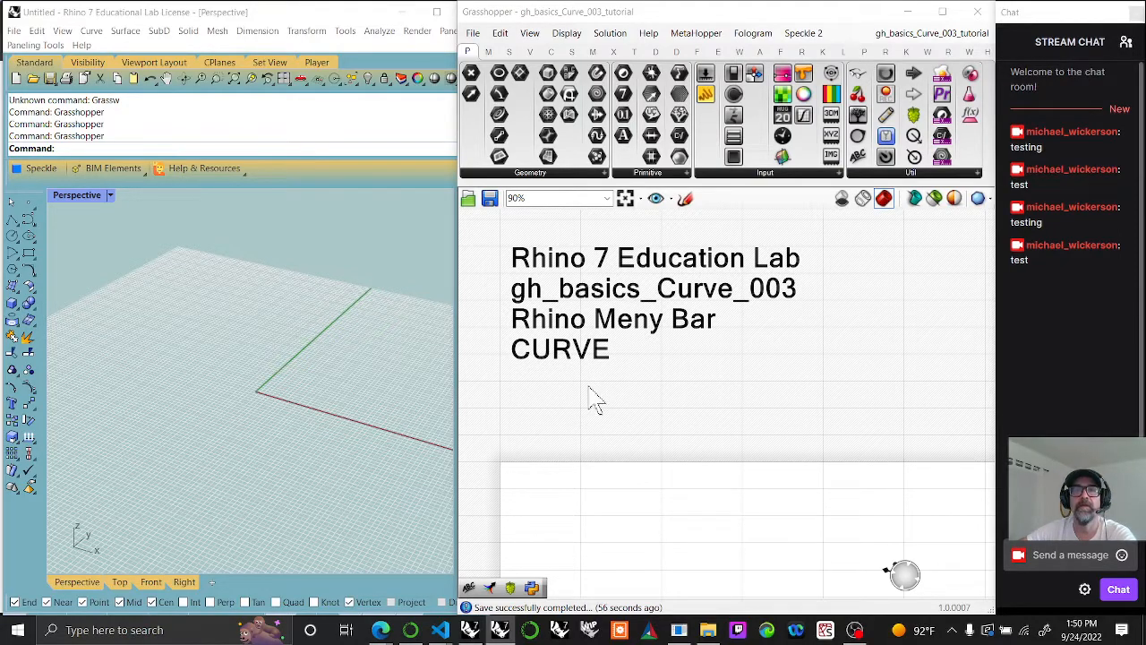
pyautogui.click(472, 33)
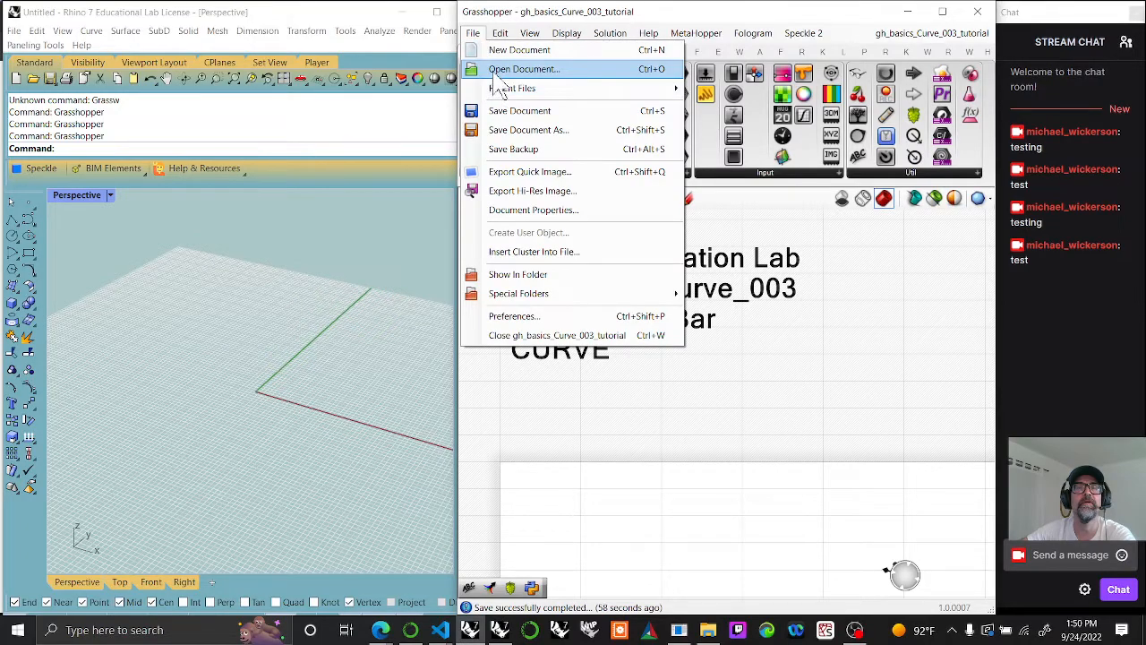
pyautogui.click(511, 70)
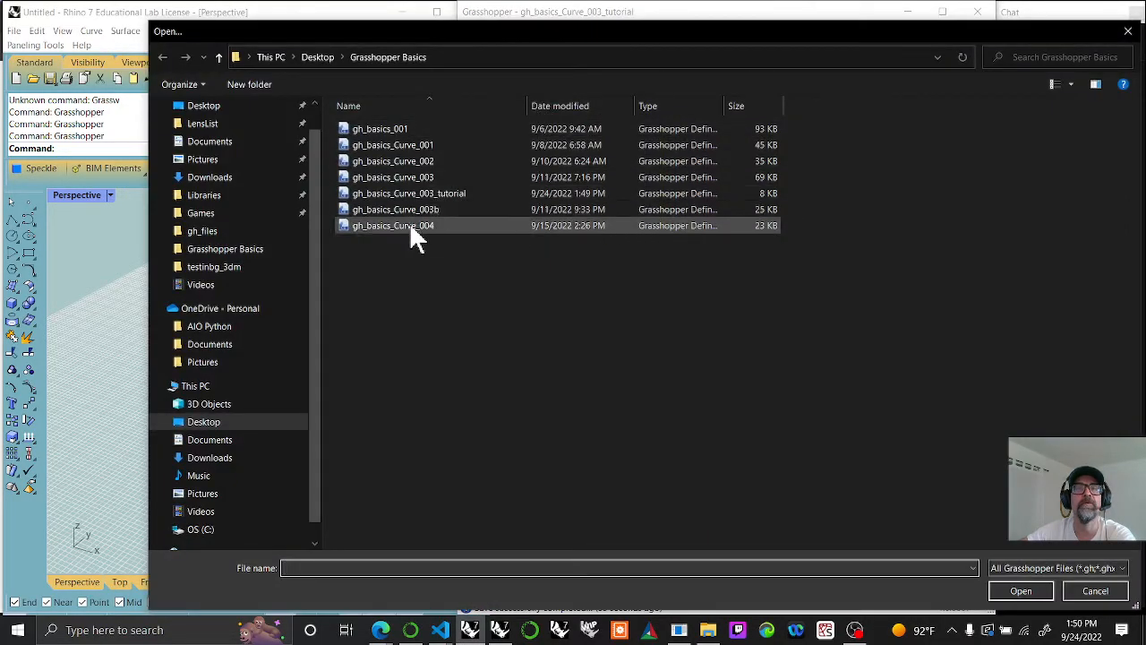
pyautogui.click(1093, 593)
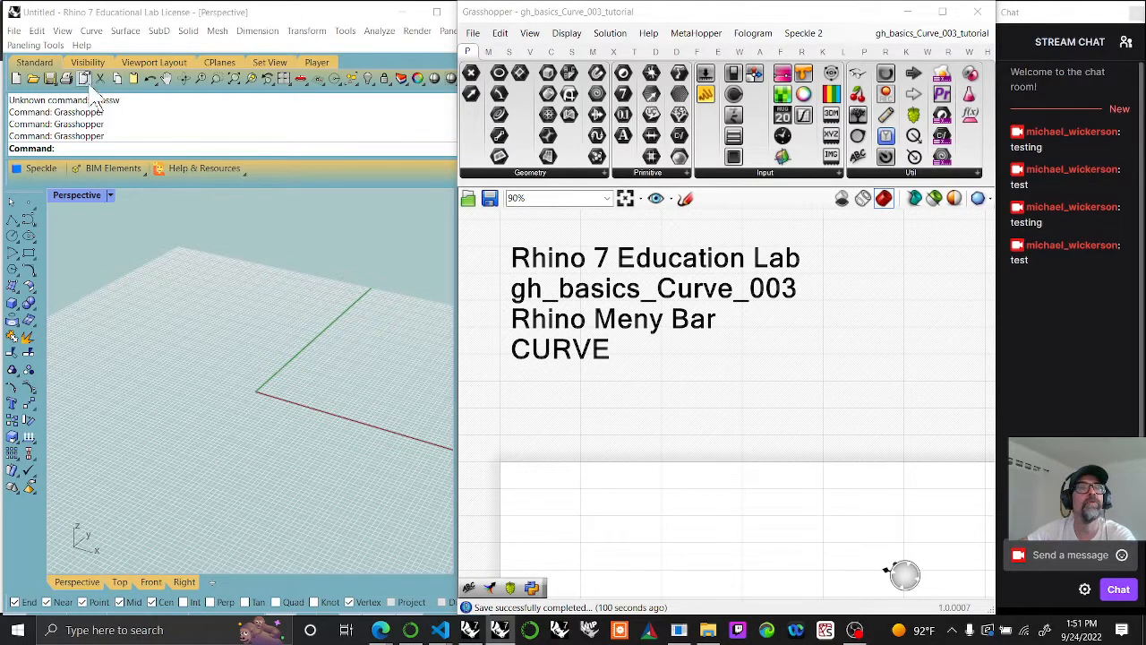
# Step: Look over Rhino's Curve commands, including the Point Object group
pyautogui.click(92, 32)
pyautogui.moveTo(118, 49)
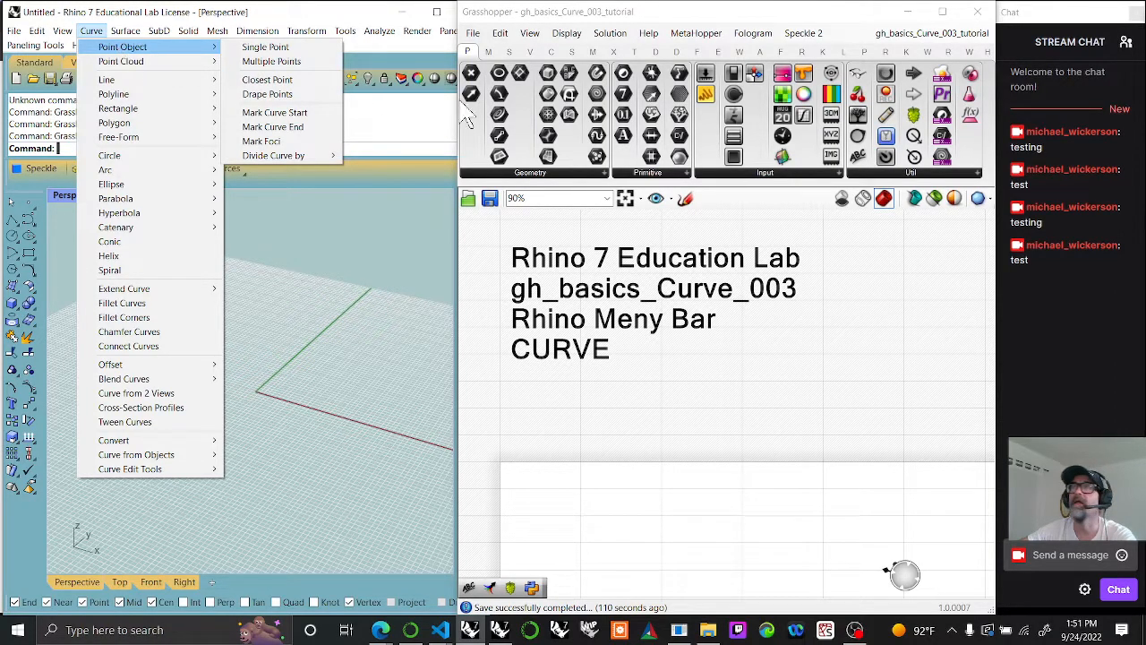
pyautogui.click(887, 570)
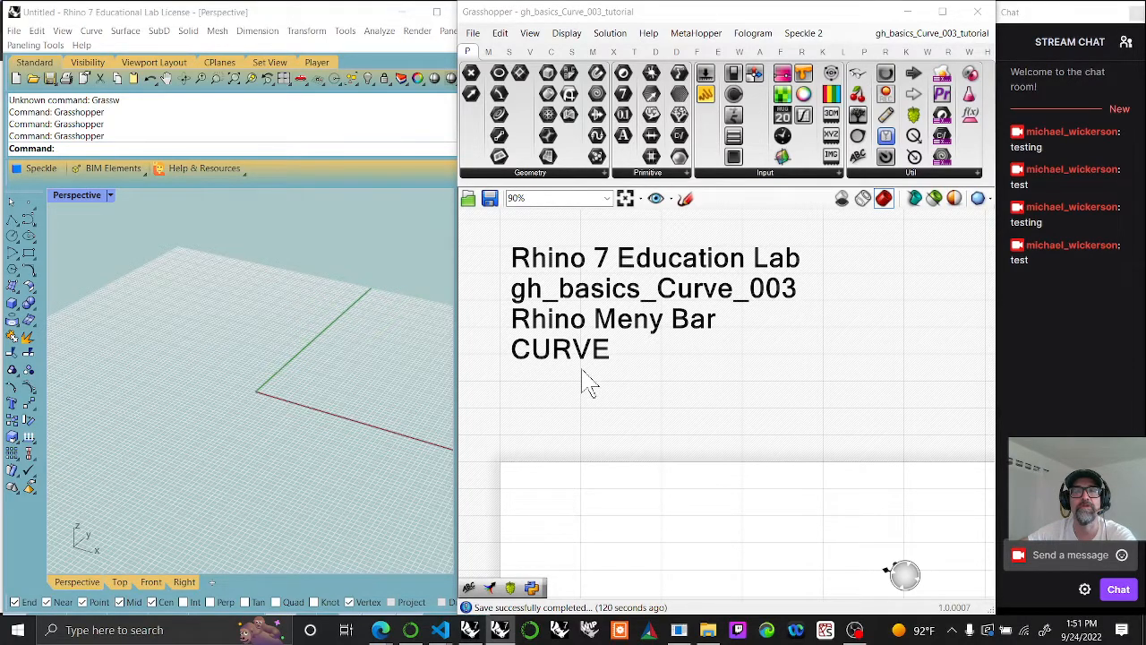
# Step: Duplicate the title Scribble note below it and change the copy's text to "Point Object"
pyautogui.rightClick(640, 369)
pyautogui.click(602, 428)
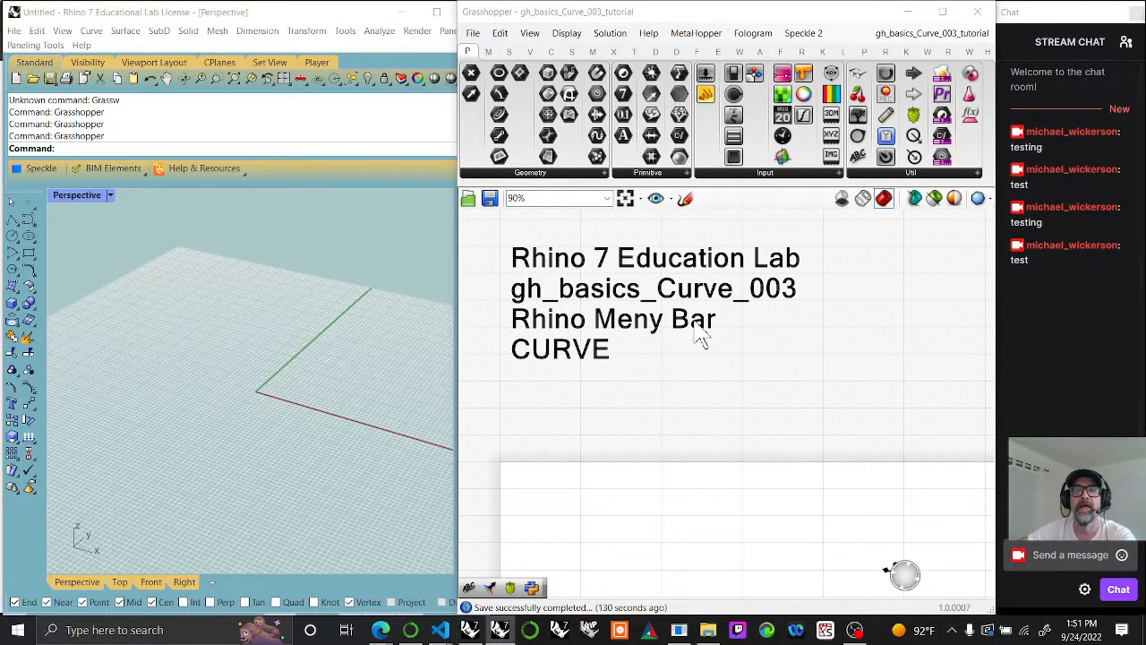
pyautogui.moveTo(703, 336)
pyautogui.keyDown('alt'); pyautogui.mouseDown()
pyautogui.moveTo(798, 448)
pyautogui.moveTo(876, 481)
pyautogui.mouseUp(); pyautogui.keyUp('alt')
pyautogui.doubleClick(875, 481)
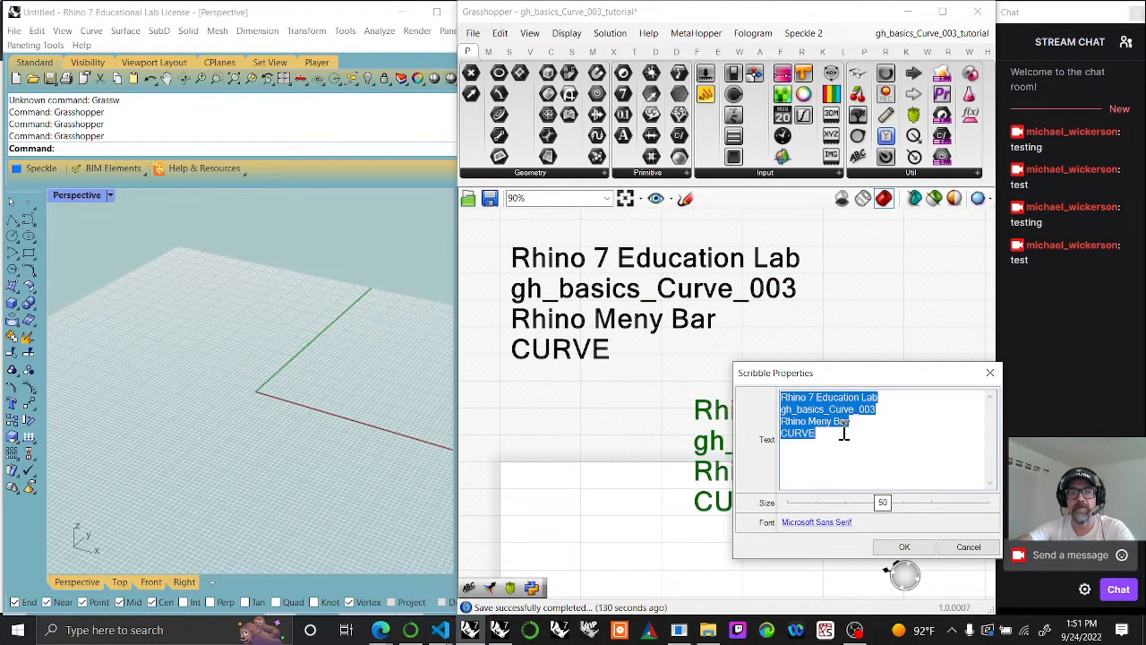
pyautogui.click(838, 435)
pyautogui.write('Point')
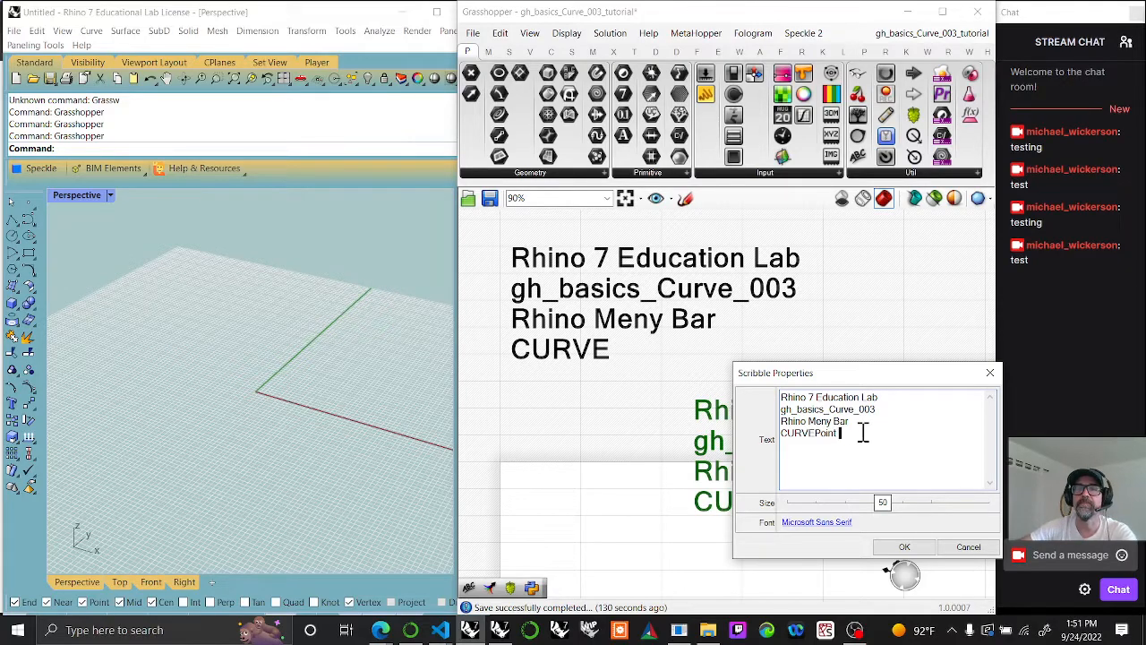
pyautogui.moveTo(863, 433); pyautogui.dragTo(743, 405)
pyautogui.write('Po')
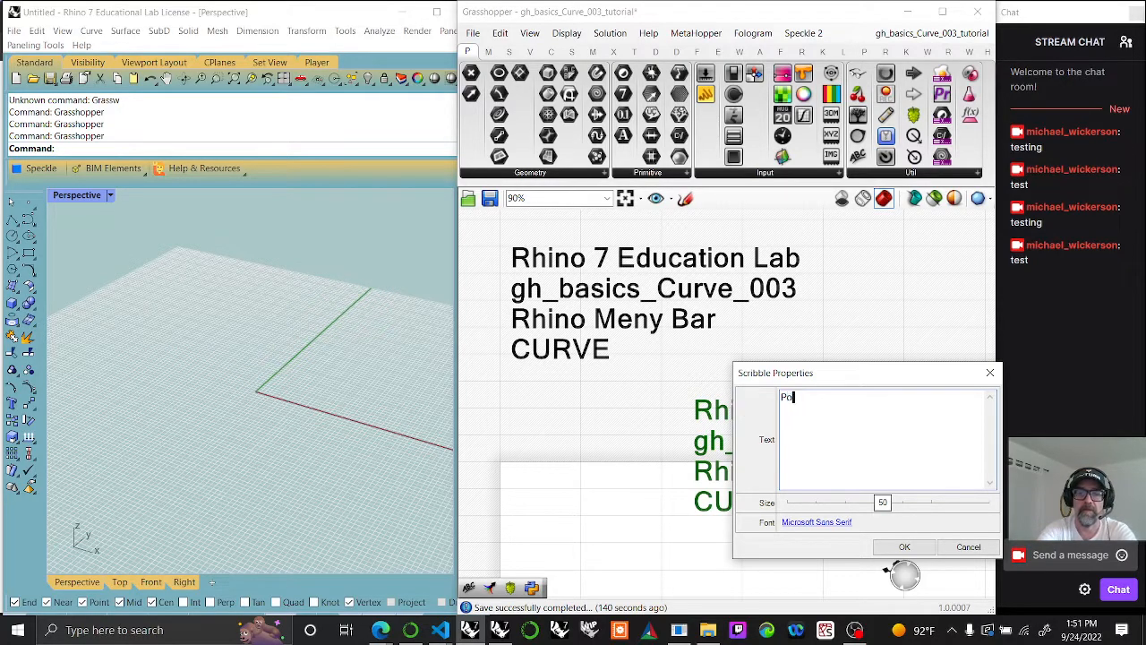
pyautogui.write('int Object')
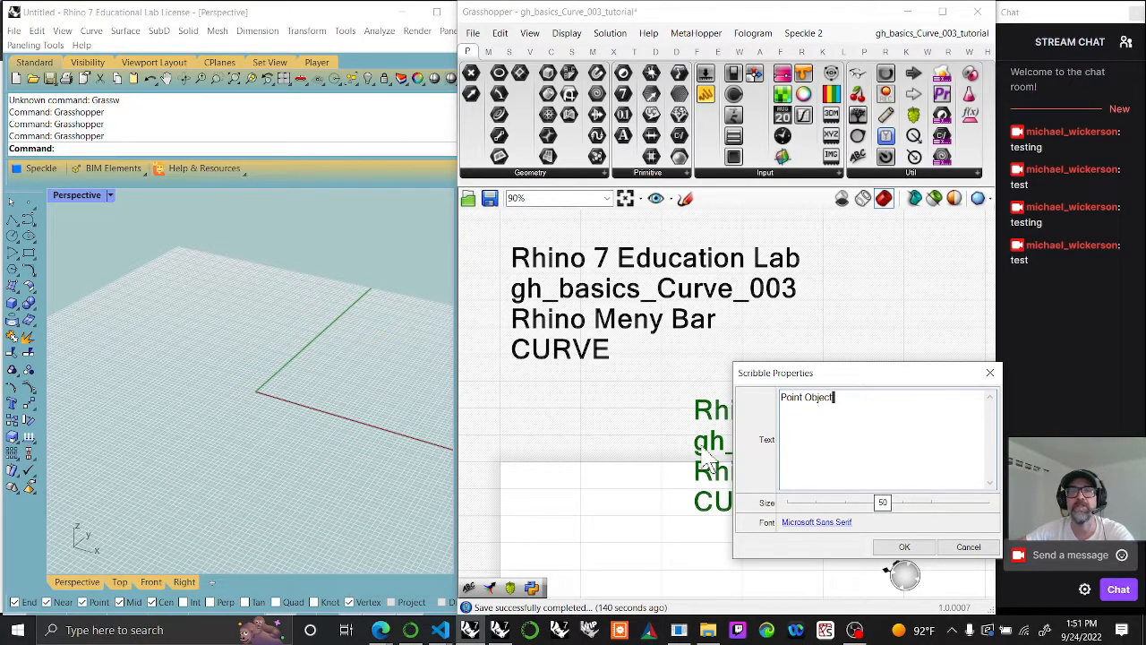
pyautogui.click(905, 547)
pyautogui.moveTo(777, 422); pyautogui.dragTo(783, 429)
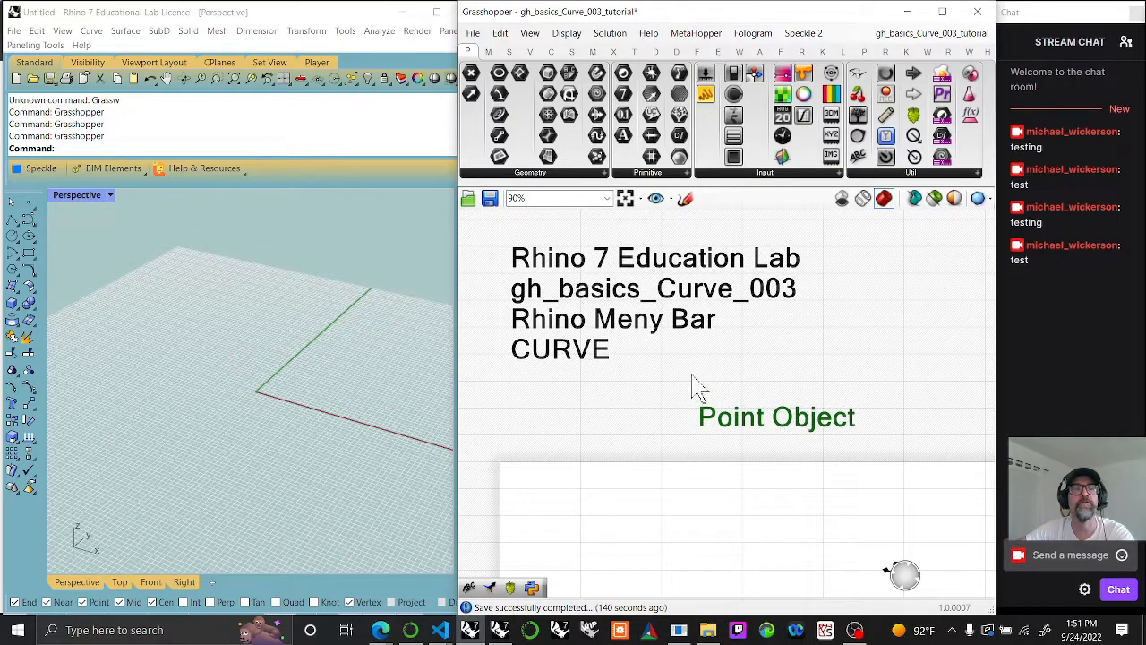
# Step: Duplicate the Point Object note beside the original and change the copy's text to "Rhino commands" on two lines
pyautogui.click(92, 31)
pyautogui.moveTo(118, 51)
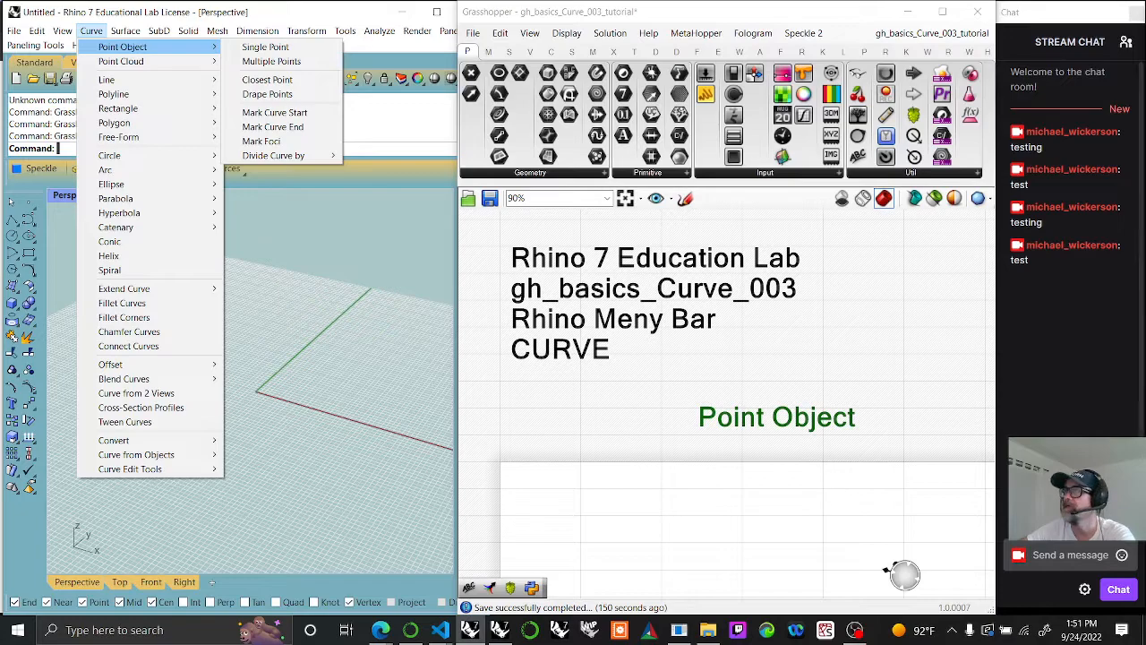
pyautogui.moveTo(947, 474); pyautogui.dragTo(679, 336, button='right')
pyautogui.scroll(-2, 686, 323)
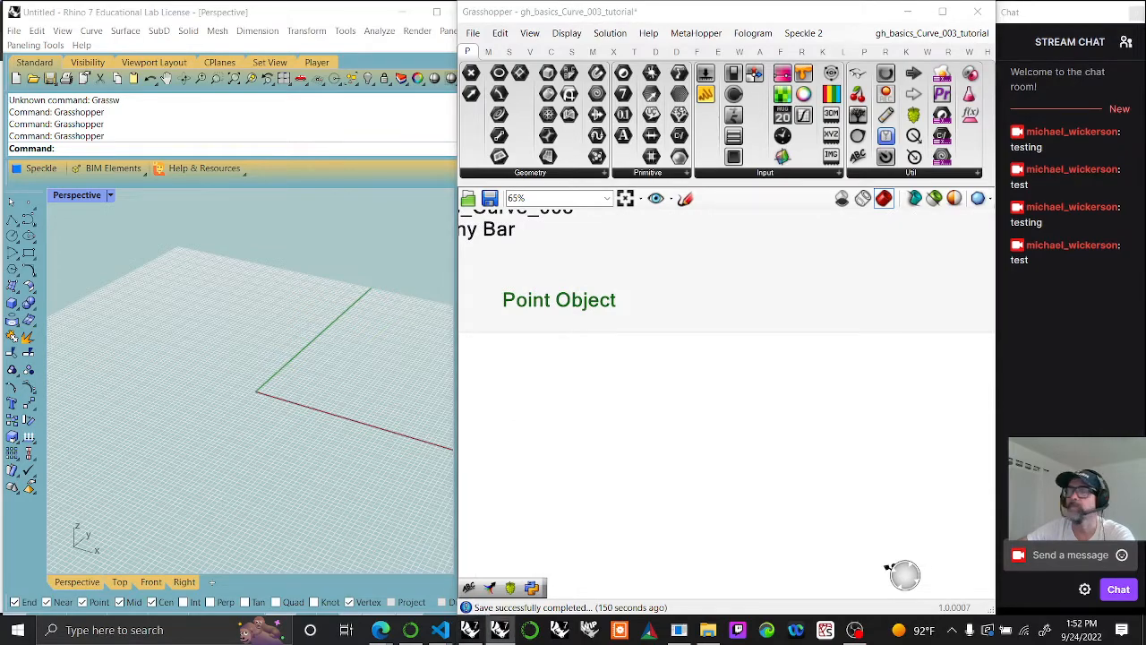
pyautogui.moveTo(684, 367); pyautogui.dragTo(734, 442, button='right')
pyautogui.moveTo(653, 376)
pyautogui.mouseDown()
pyautogui.moveTo(651, 391)
pyautogui.moveTo(765, 397)
pyautogui.moveTo(845, 384)
pyautogui.mouseUp()
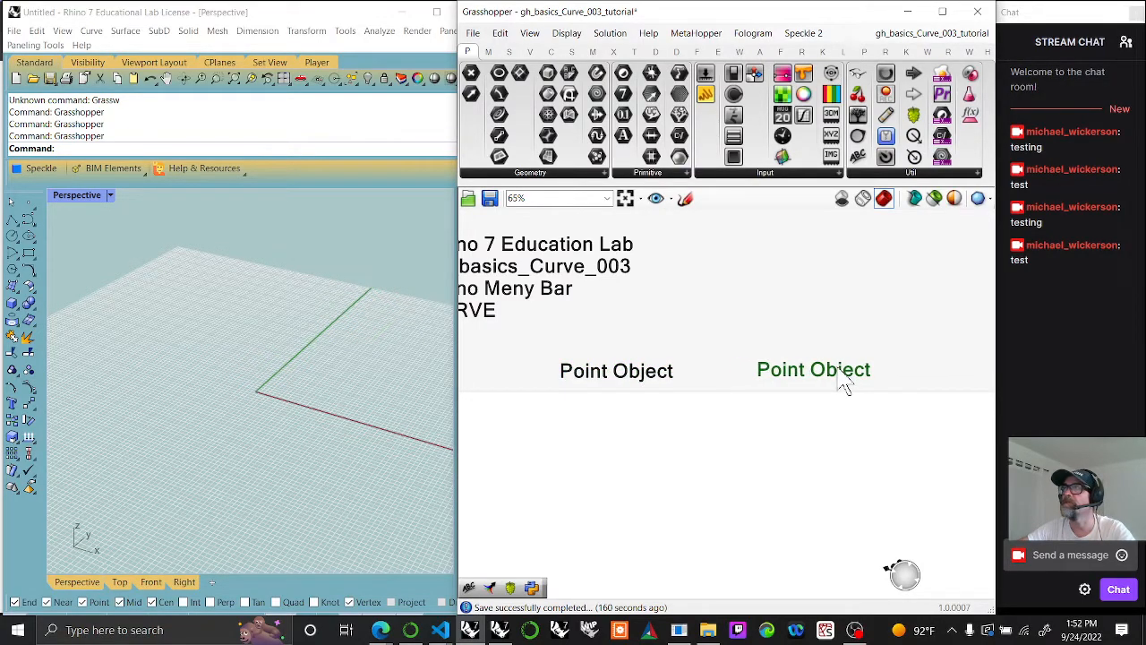
pyautogui.doubleClick(839, 369)
pyautogui.write('Rhino')
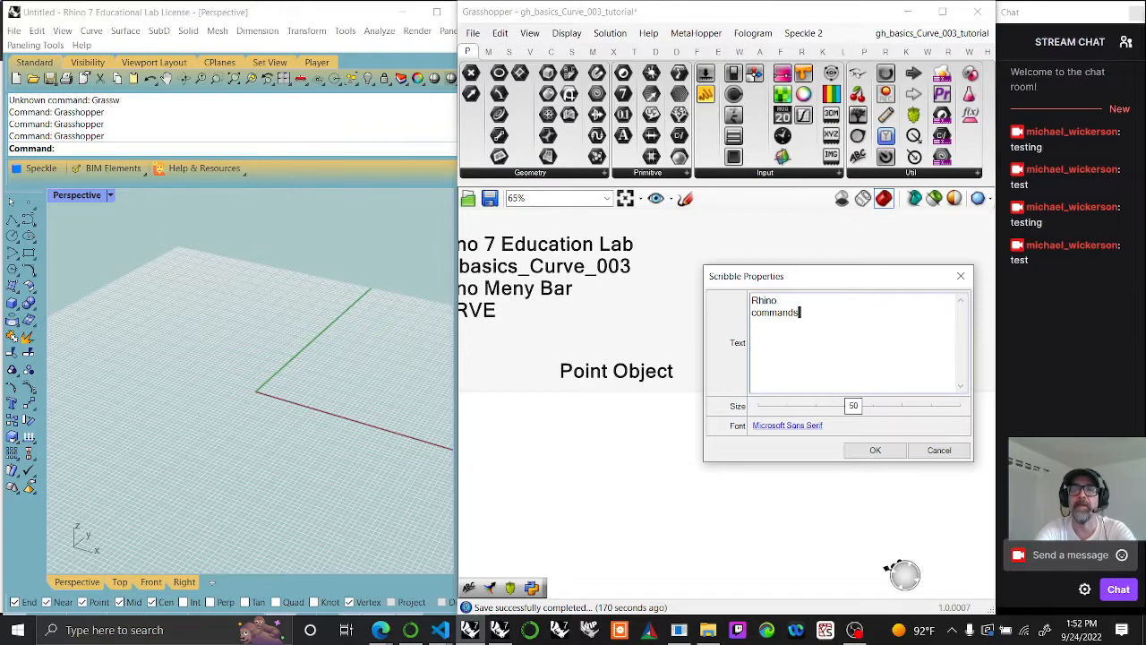
pyautogui.click(876, 451)
pyautogui.moveTo(828, 403)
pyautogui.mouseDown()
pyautogui.moveTo(826, 383)
pyautogui.moveTo(860, 387)
pyautogui.mouseUp()
pyautogui.moveTo(826, 439); pyautogui.dragTo(805, 364, button='right')
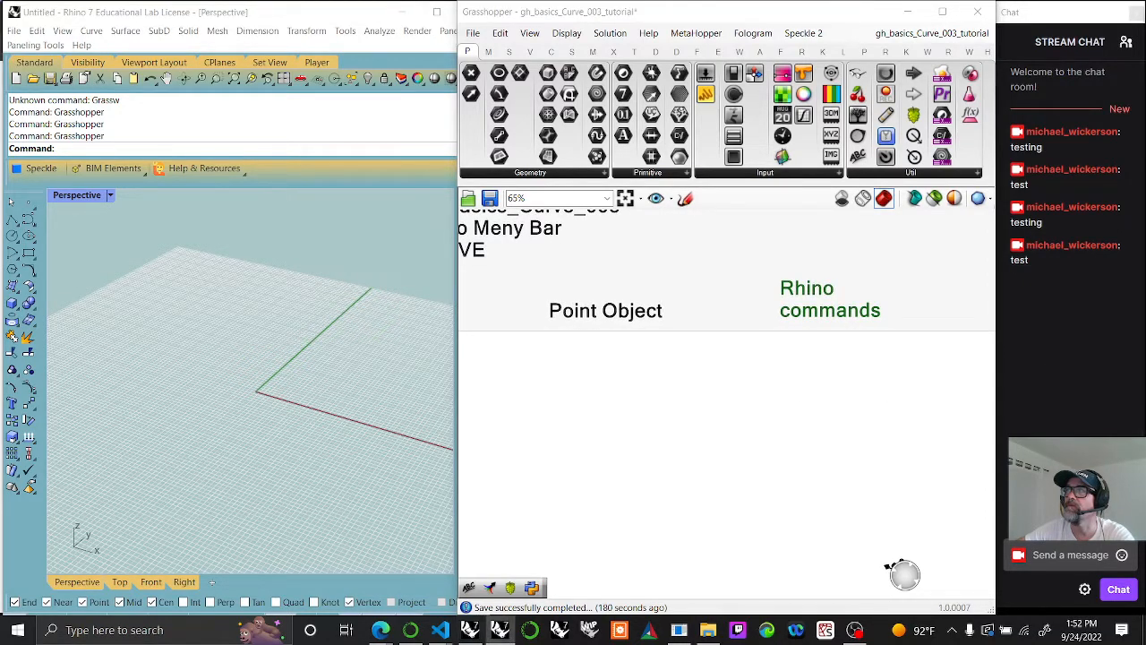
# Step: Add a size 25 Scribble note reading "Single Point" below the Rhino commands heading
pyautogui.click(125, 30)
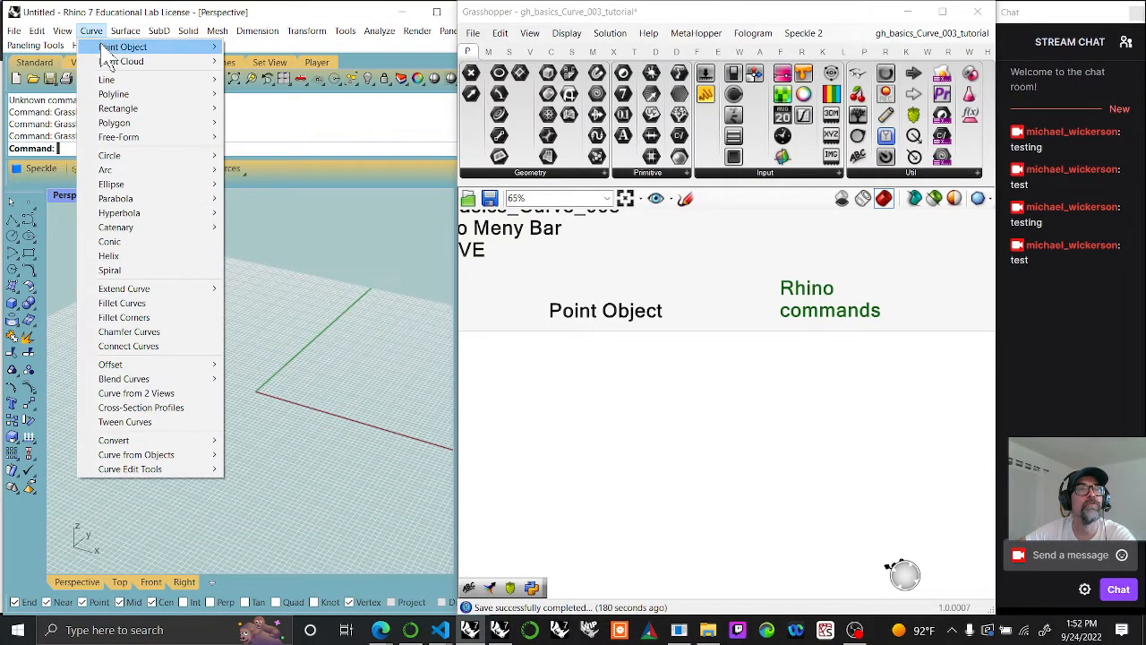
pyautogui.moveTo(112, 50)
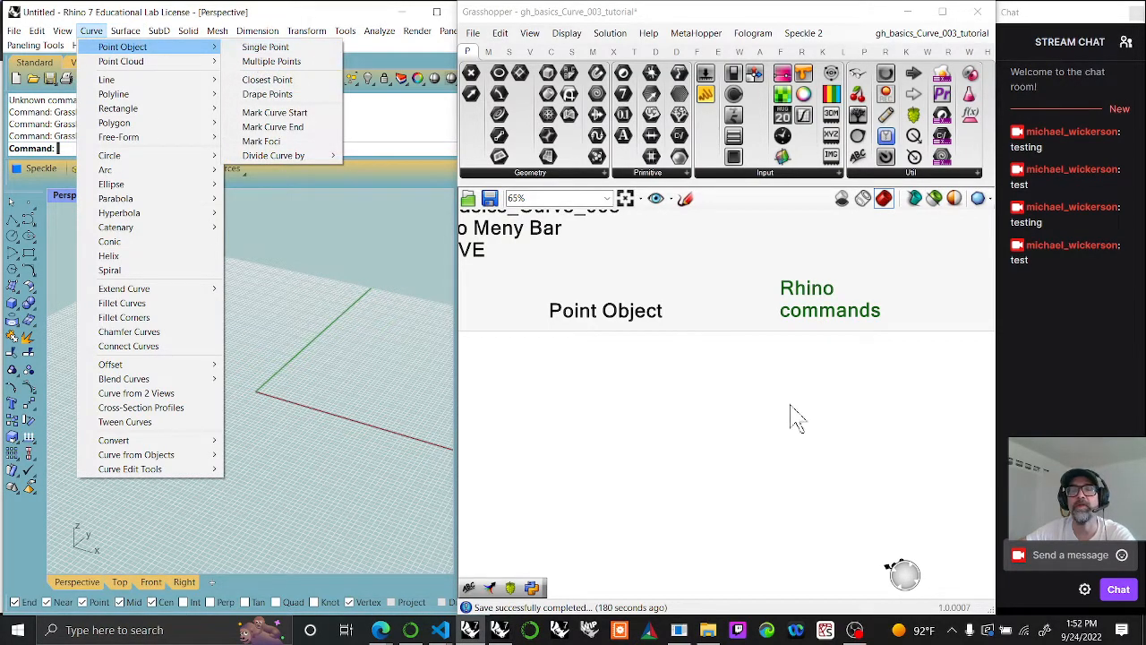
pyautogui.click(831, 327)
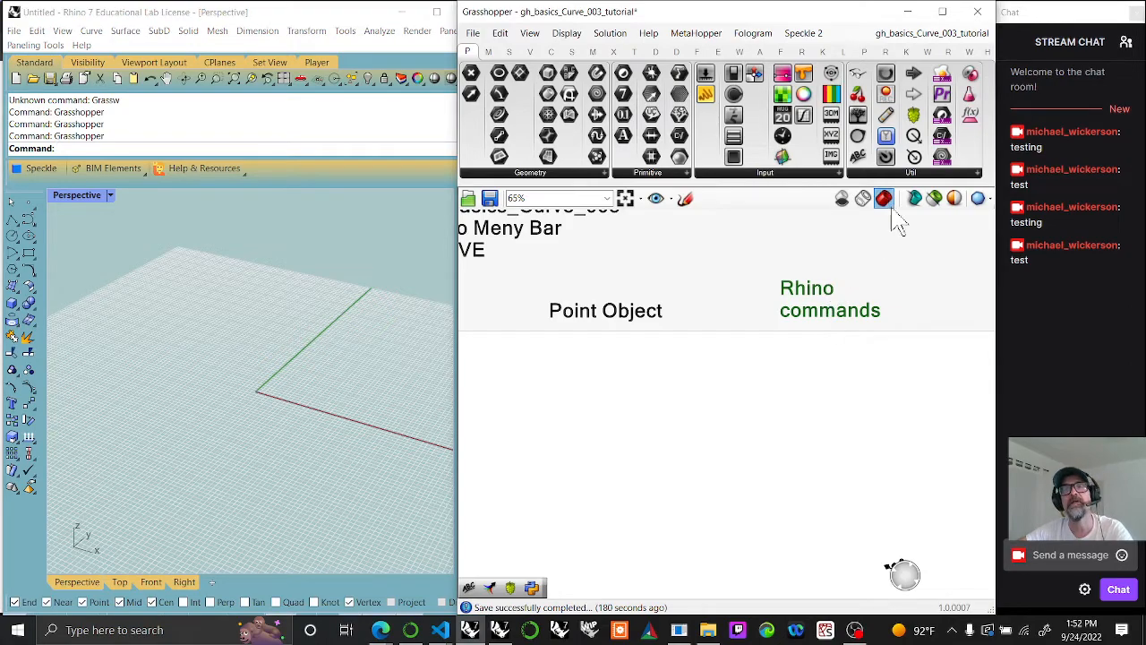
pyautogui.scroll(3, 831, 354)
pyautogui.doubleClick(826, 376)
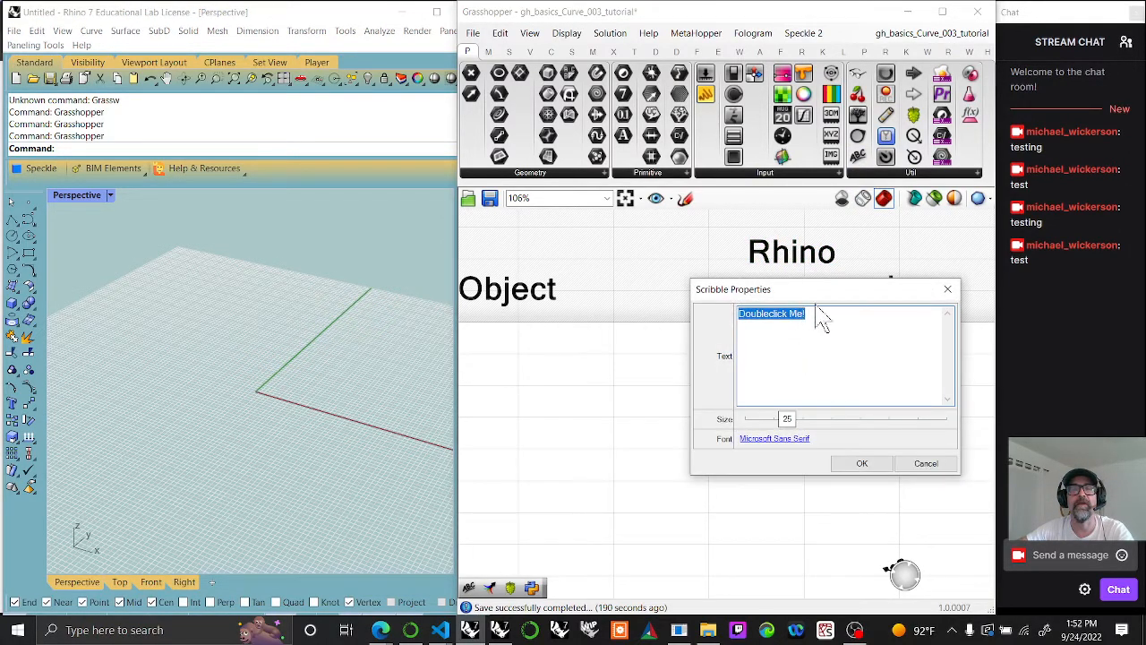
pyautogui.click(88, 34)
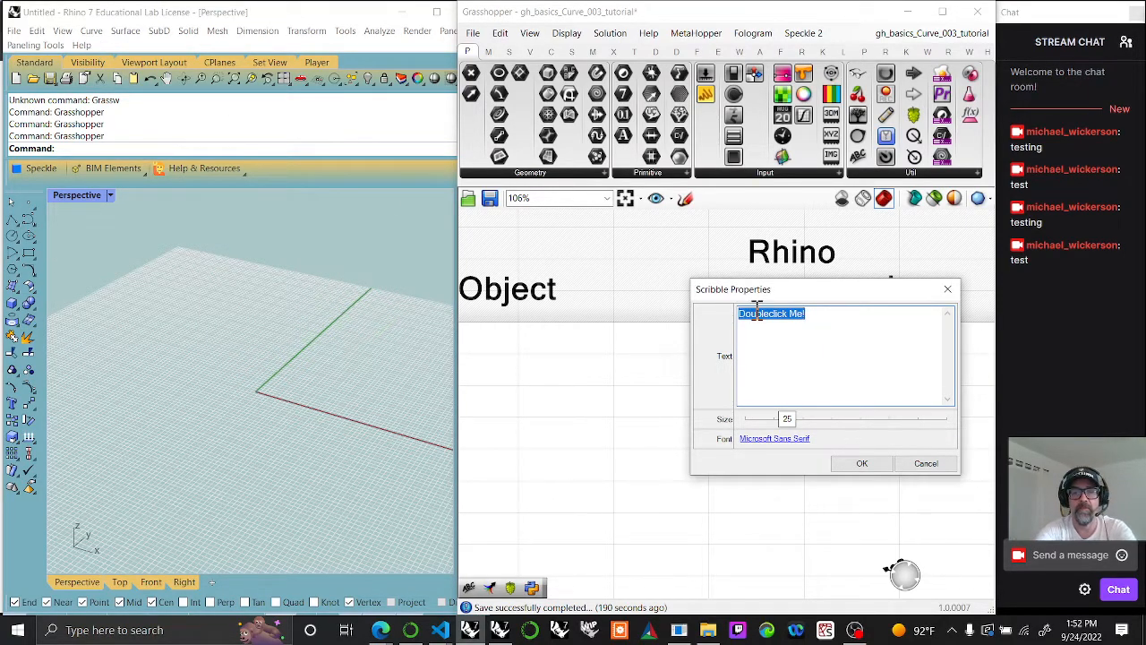
pyautogui.write('Point')
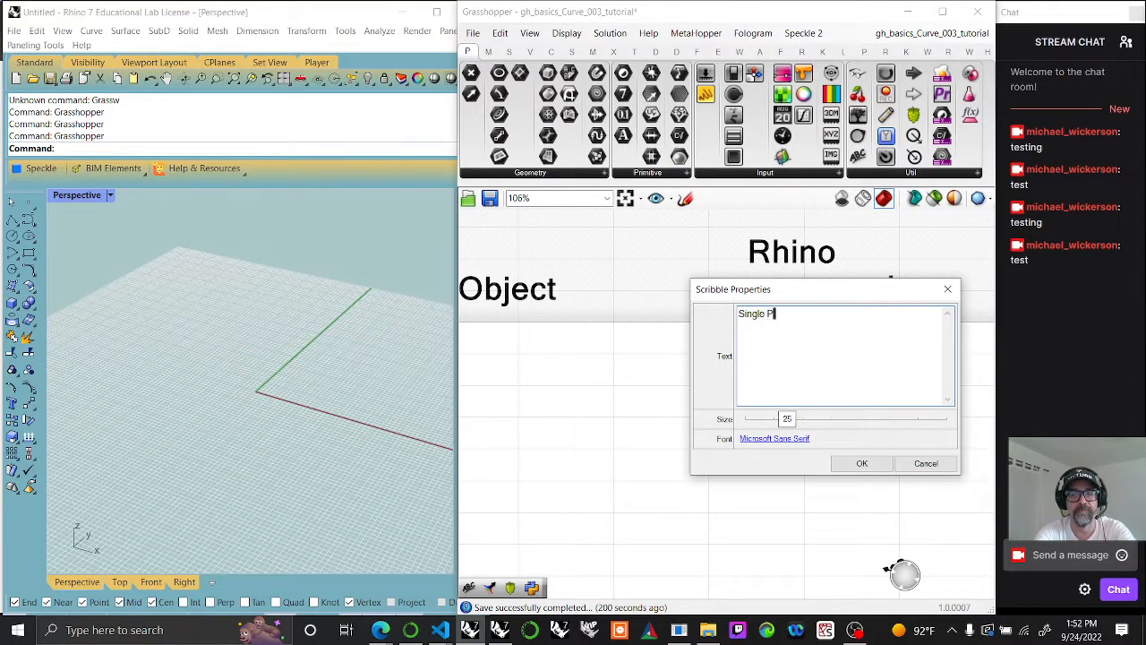
pyautogui.click(861, 463)
pyautogui.moveTo(815, 385)
pyautogui.mouseDown()
pyautogui.moveTo(817, 369)
pyautogui.moveTo(815, 384)
pyautogui.mouseUp()
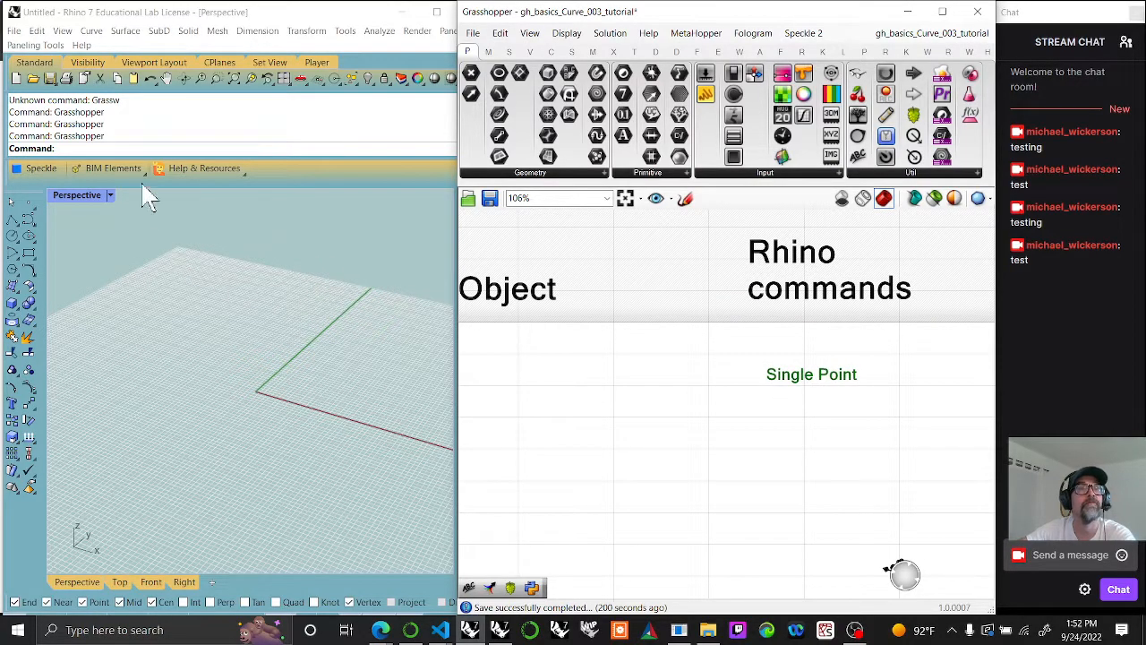
# Step: Create a single point in Rhino's Perspective viewport, just beside the origin
pyautogui.click(90, 34)
pyautogui.click(91, 32)
pyautogui.moveTo(122, 45)
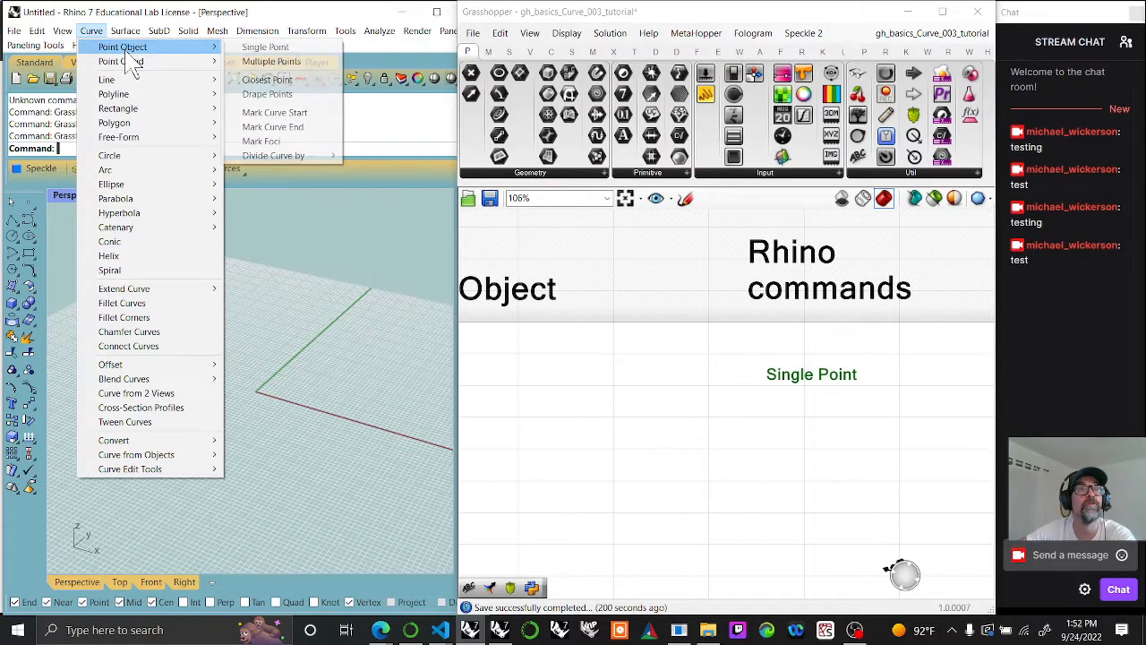
pyautogui.click(265, 47)
pyautogui.click(234, 395)
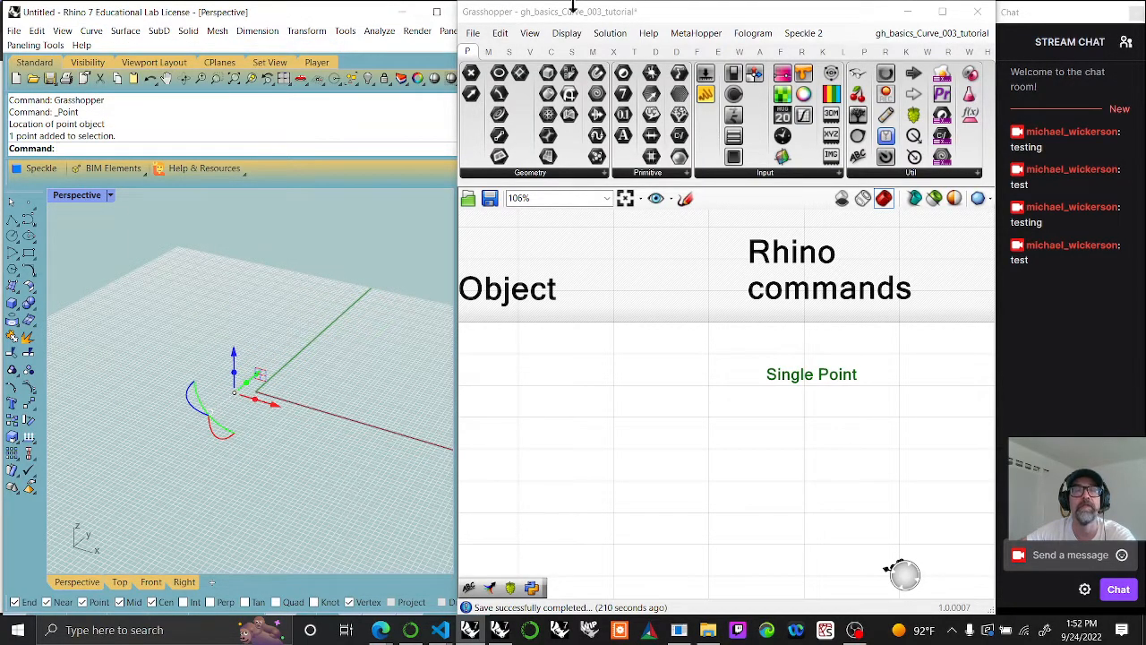
# Step: Place a Point parameter below the Single Point note referencing the Rhino point, and raise that point vertically above the construction plane
pyautogui.scroll(-3, 686, 315)
pyautogui.moveTo(657, 328); pyautogui.dragTo(723, 343, button='right')
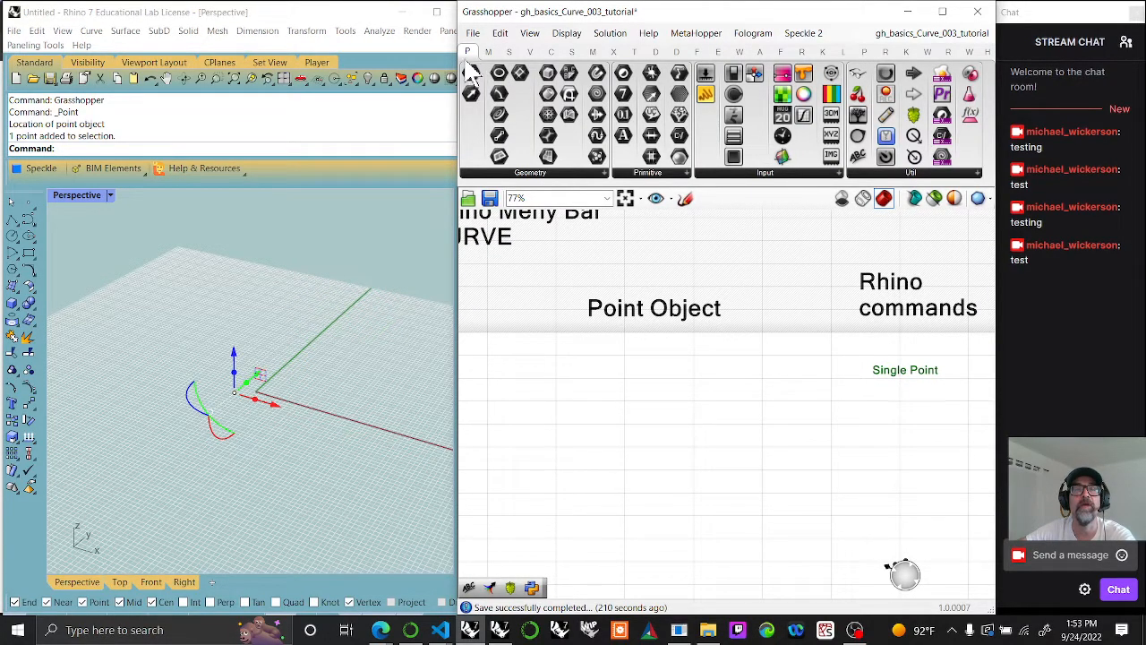
pyautogui.moveTo(472, 69); pyautogui.dragTo(901, 409)
pyautogui.scroll(3, 901, 412)
pyautogui.rightClick(887, 403)
pyautogui.click(926, 520)
pyautogui.moveTo(292, 459); pyautogui.dragTo(153, 328)
pyautogui.click(799, 436)
pyautogui.moveTo(264, 408); pyautogui.dragTo(184, 299)
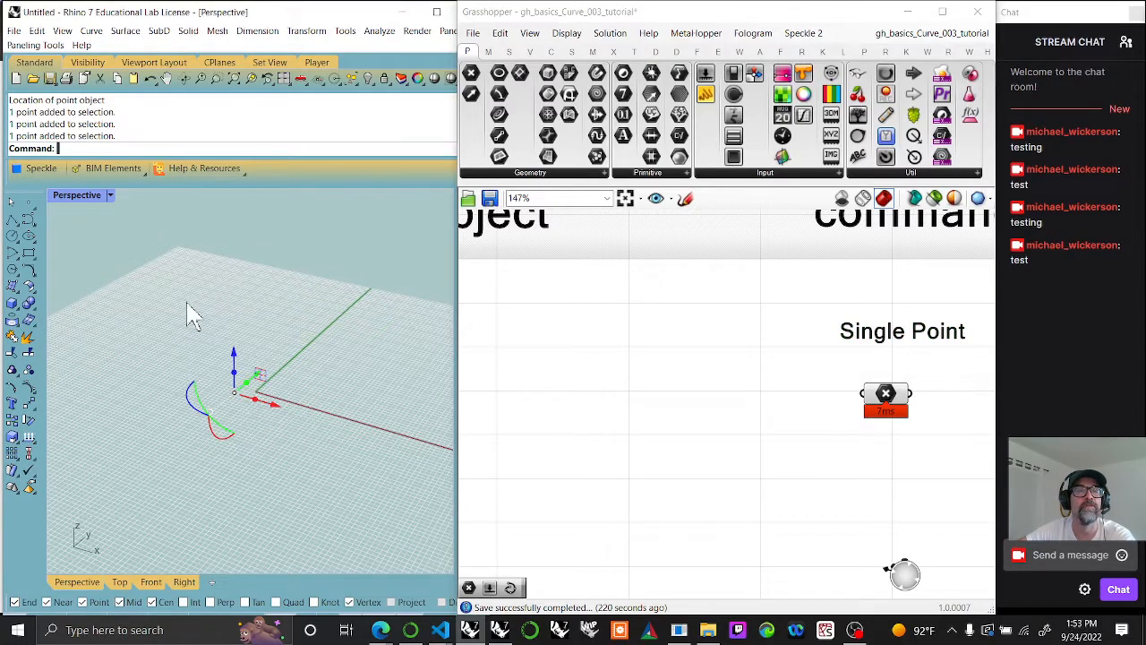
pyautogui.moveTo(236, 355); pyautogui.dragTo(235, 288)
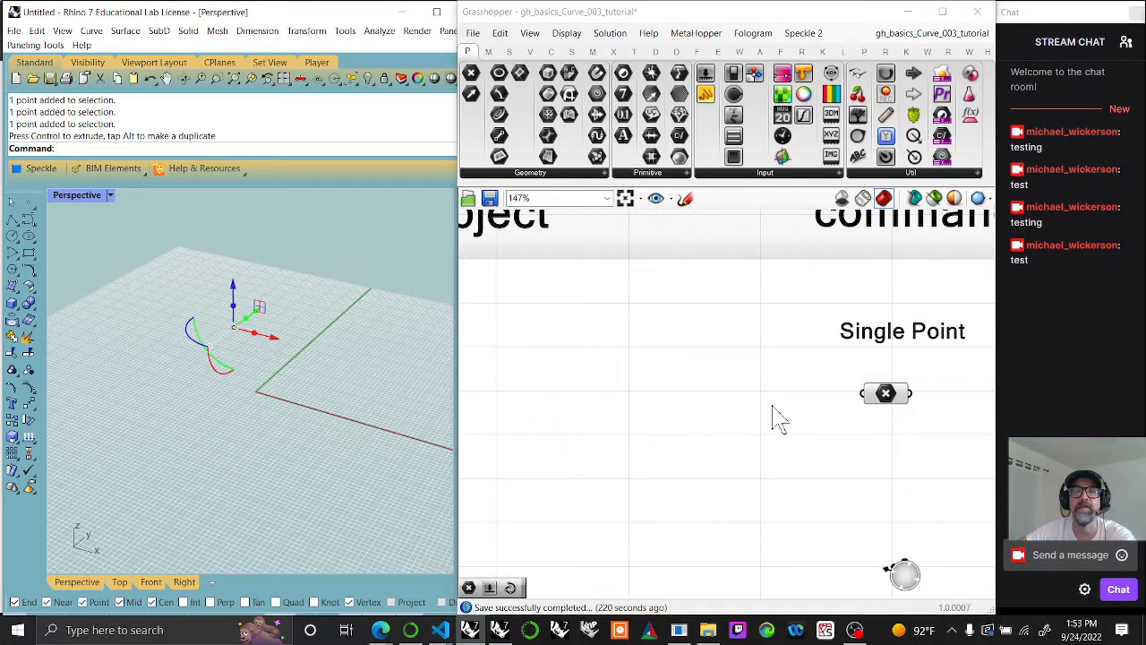
# Step: Delete the Point parameter below the Single Point note and select the point in the Rhino viewport
pyautogui.moveTo(888, 399); pyautogui.dragTo(899, 380)
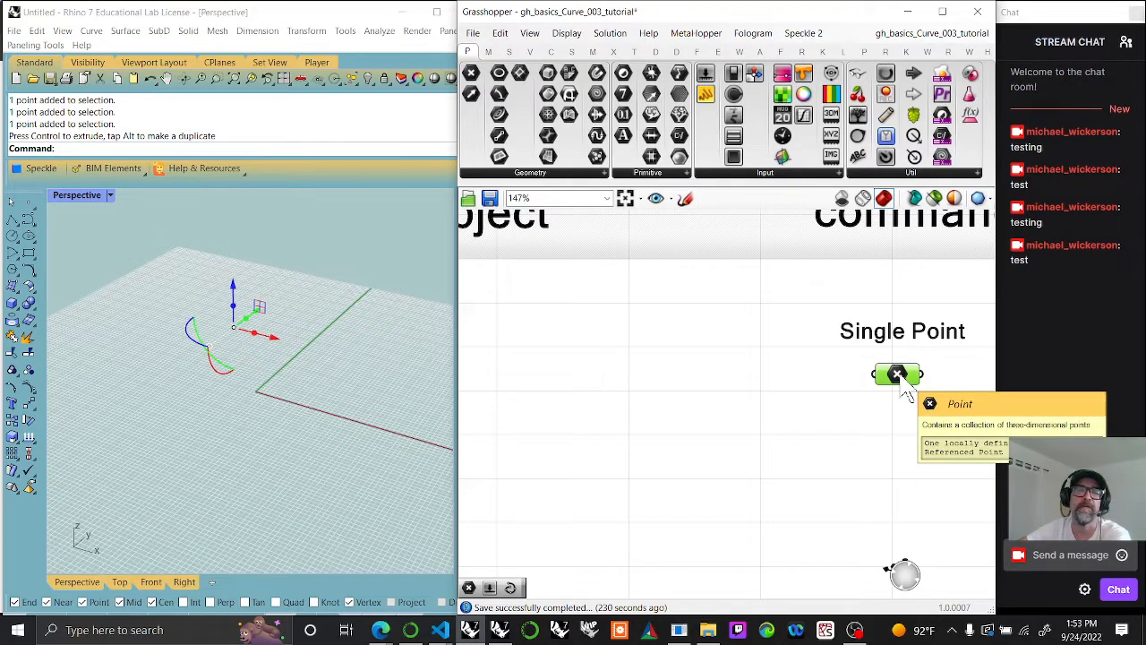
pyautogui.press('Delete')
pyautogui.moveTo(260, 367); pyautogui.dragTo(208, 296)
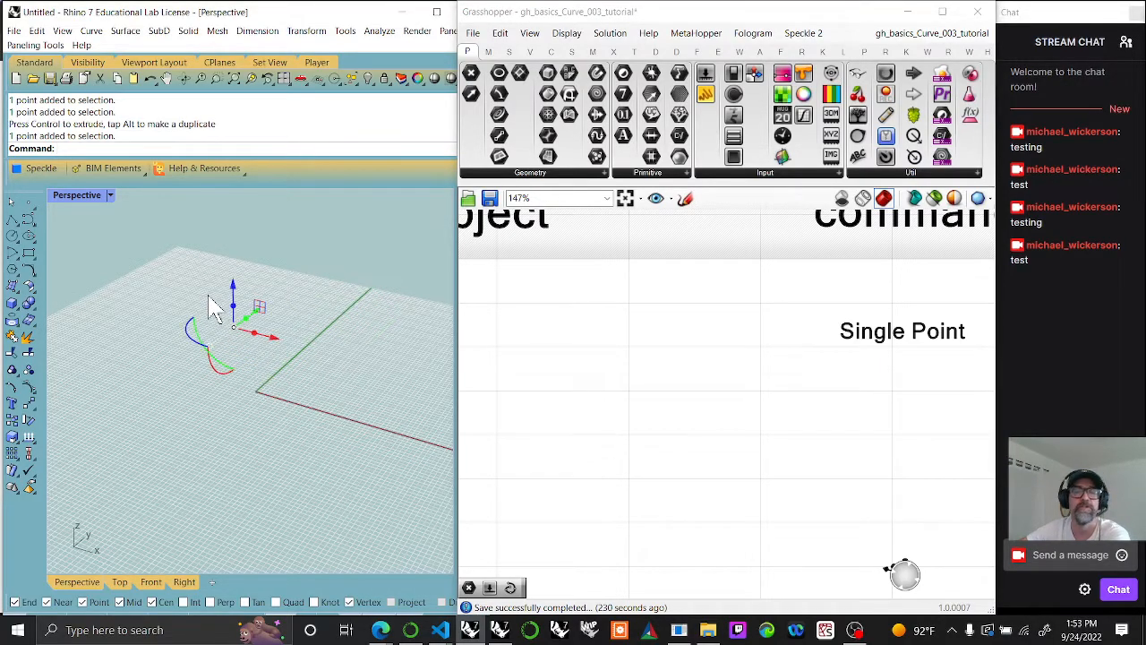
# Step: Delete the selected point from Rhino's Perspective viewport
pyautogui.press('Delete')
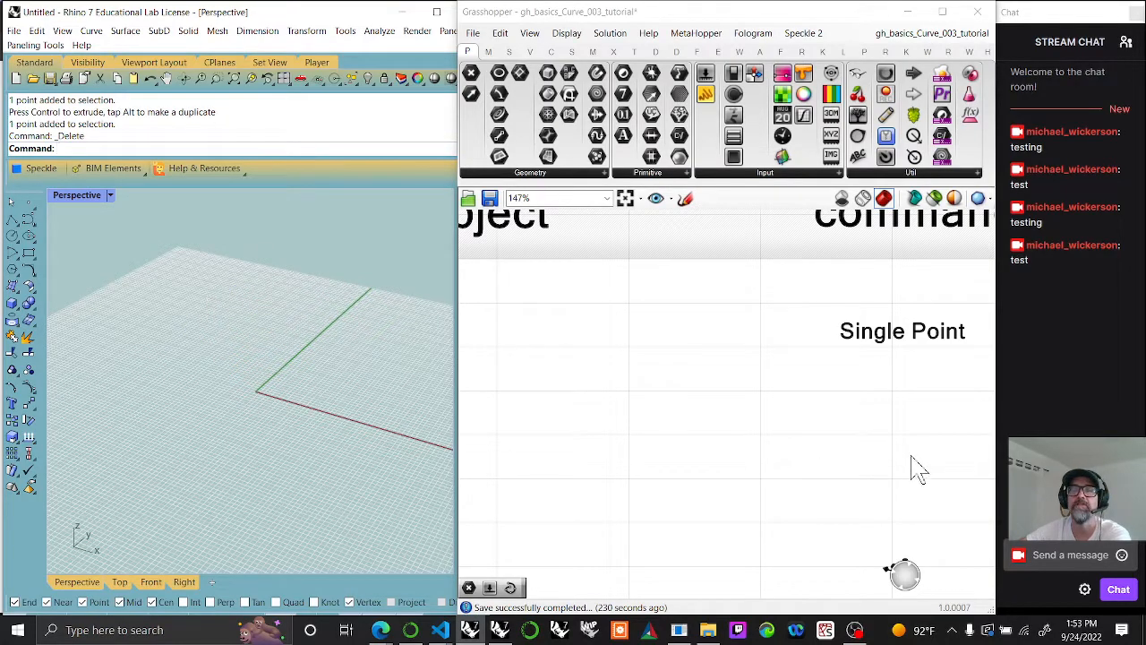
pyautogui.moveTo(915, 468); pyautogui.dragTo(729, 430, button='right')
pyautogui.scroll(-3, 767, 435)
pyautogui.scroll(-2, 788, 443)
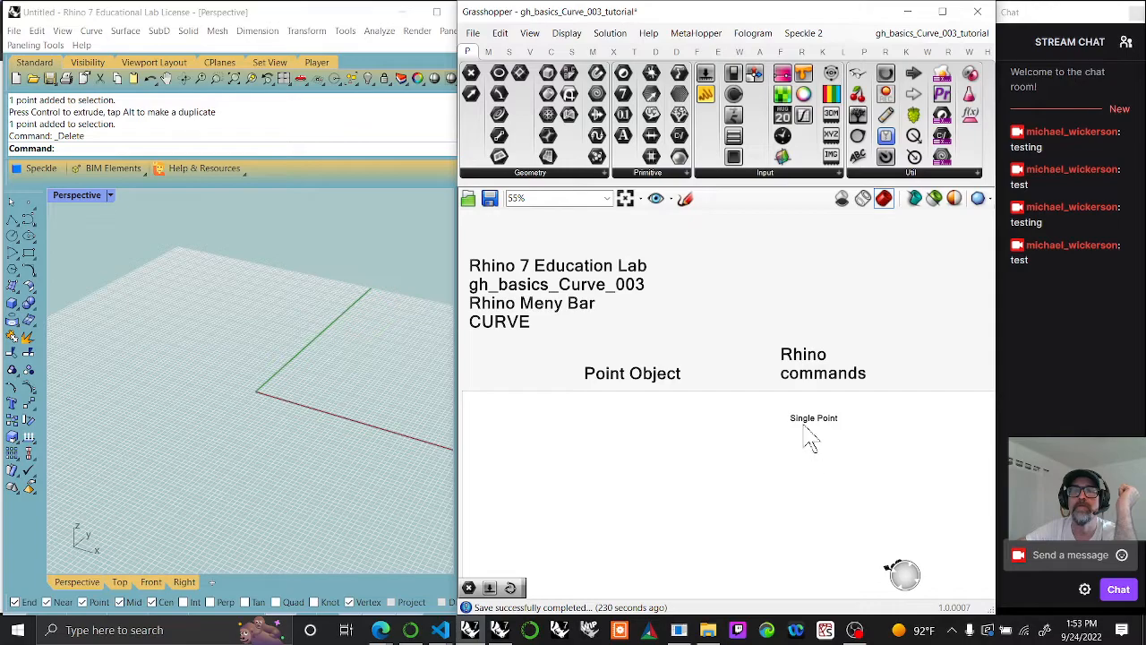
# Step: Check Rhino's Point Object commands, duplicate the Single Point note further below, and change the copy's text to "Multiple Point"
pyautogui.click(91, 31)
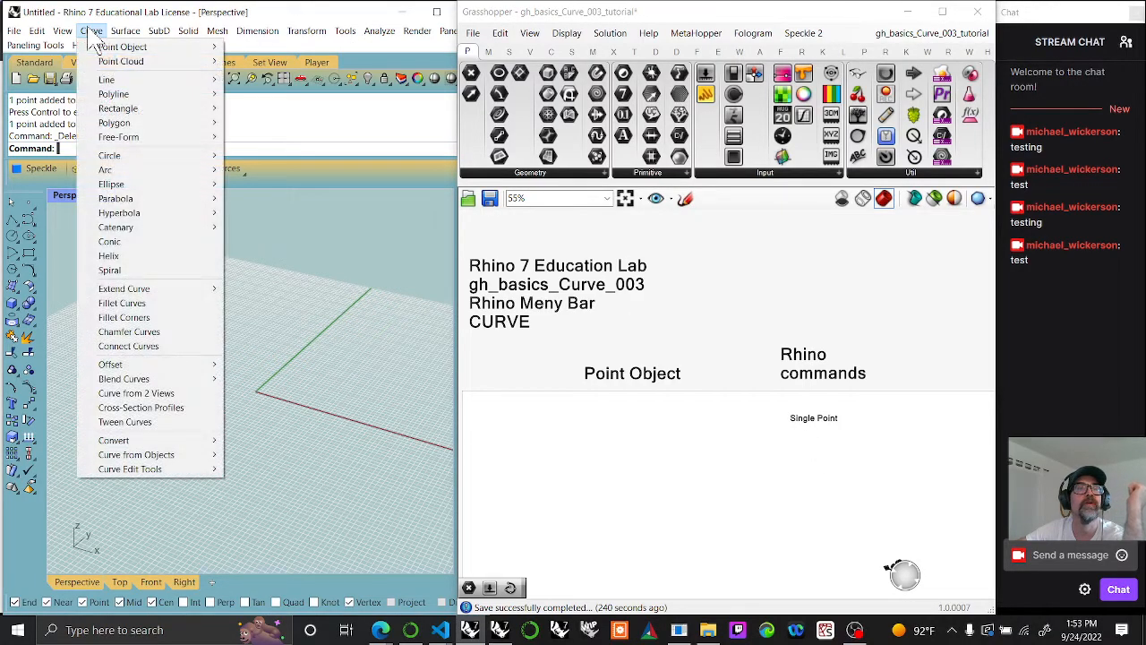
pyautogui.moveTo(120, 45)
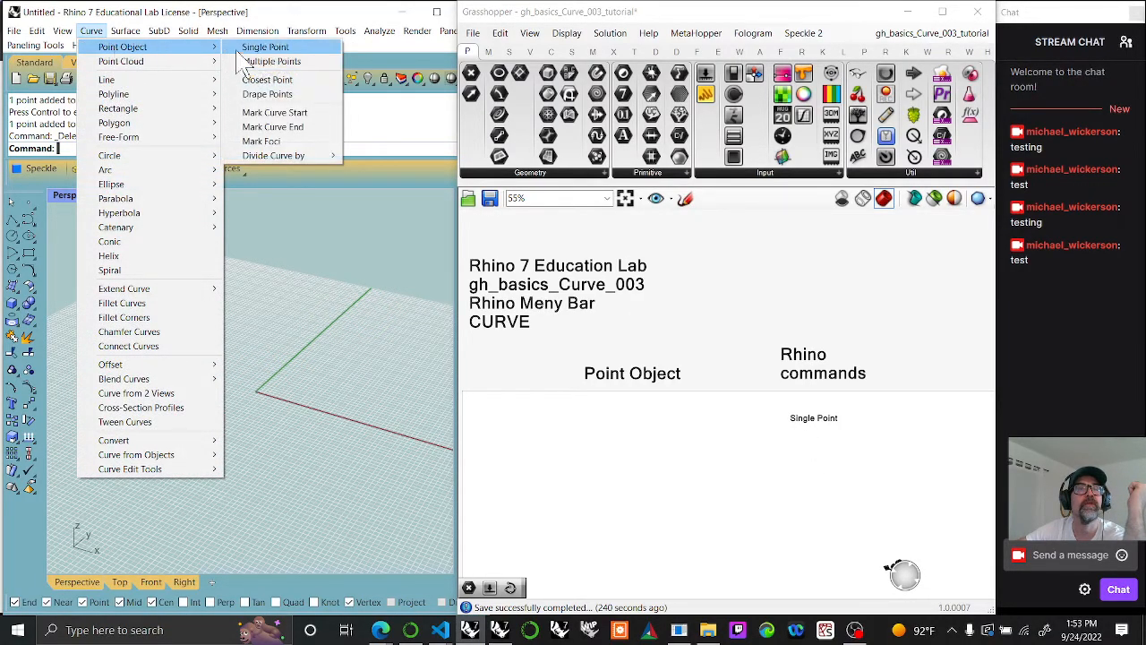
pyautogui.click(815, 430)
pyautogui.scroll(4, 815, 431)
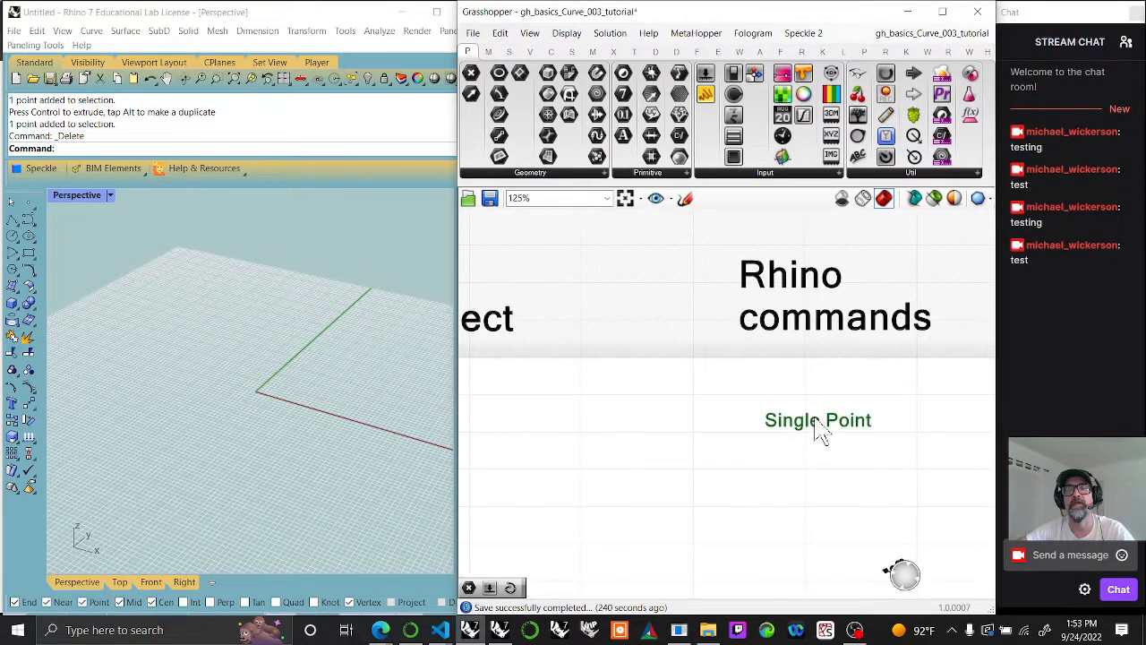
pyautogui.hotkey('ctrl', 'v')
pyautogui.moveTo(752, 334); pyautogui.dragTo(747, 594)
pyautogui.moveTo(747, 594); pyautogui.dragTo(719, 436, button='right')
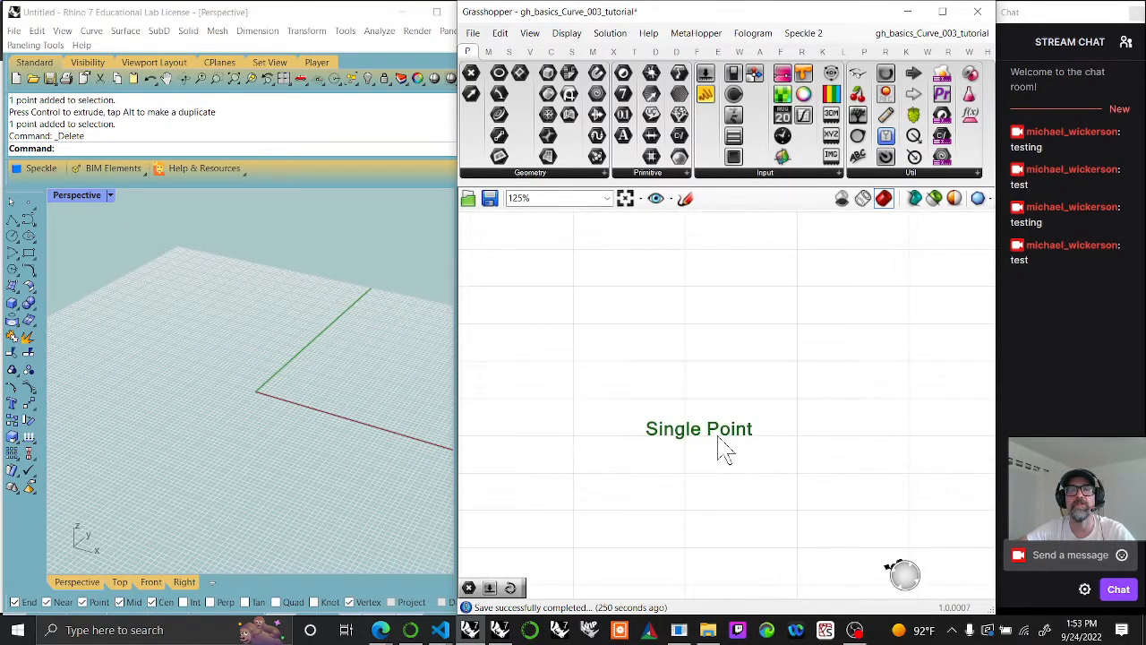
pyautogui.doubleClick(722, 435)
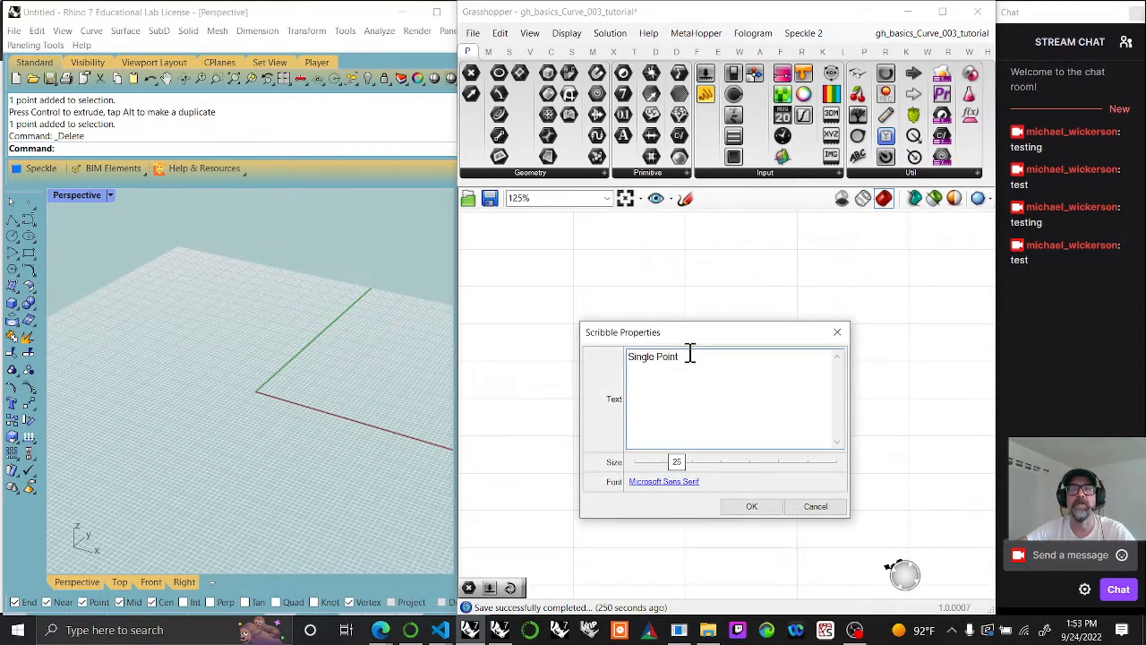
pyautogui.write('Multip')
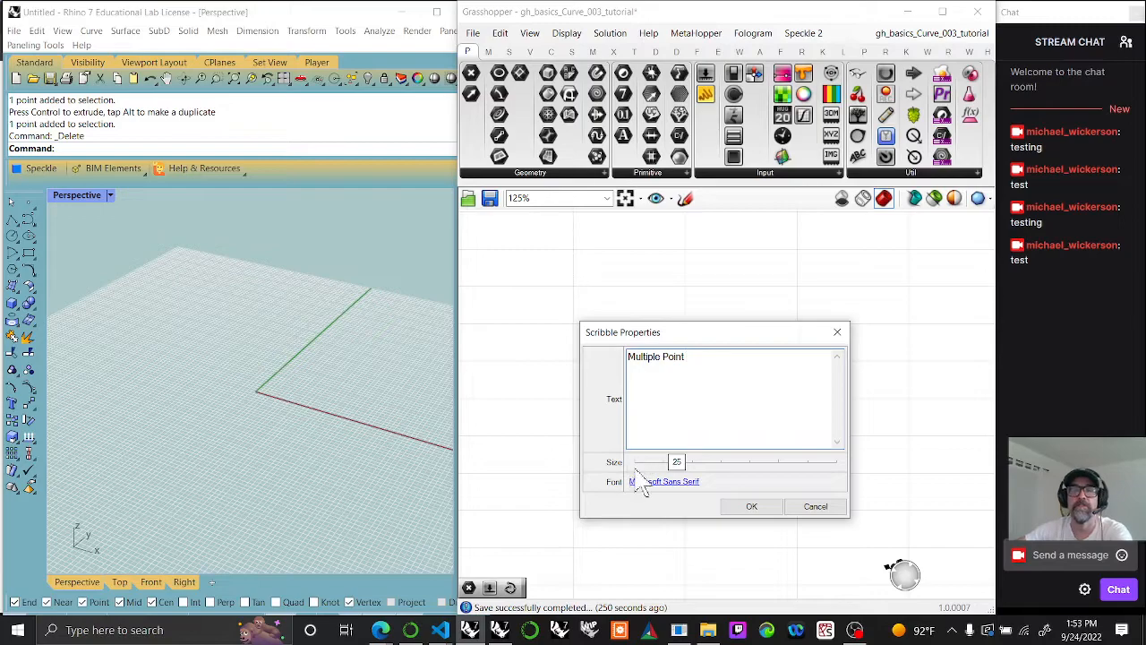
pyautogui.click(752, 506)
# Step: Select all the Scribble notes on the Grasshopper canvas and group them
pyautogui.scroll(-5, 703, 474)
pyautogui.moveTo(691, 468); pyautogui.dragTo(772, 466, button='right')
pyautogui.moveTo(849, 496); pyautogui.dragTo(507, 289)
pyautogui.rightClick(506, 285)
pyautogui.click(540, 388)
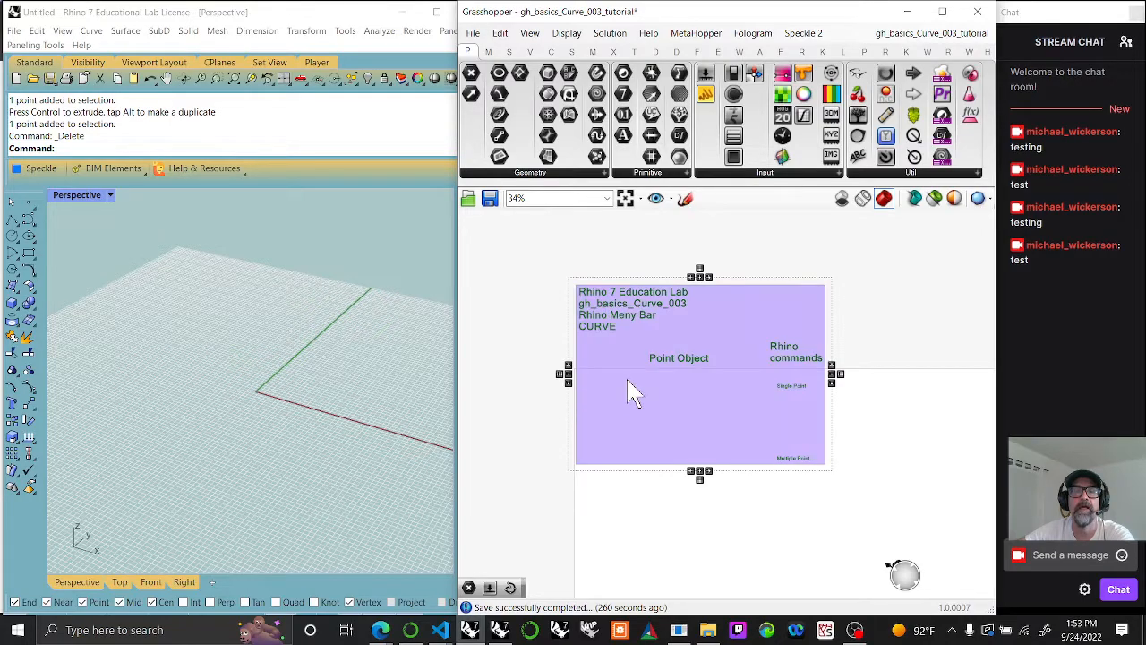
# Step: Colour the notes' group a transparent yellow with R 255, G 255, B 0 and alpha 90
pyautogui.rightClick(615, 356)
pyautogui.moveTo(683, 503)
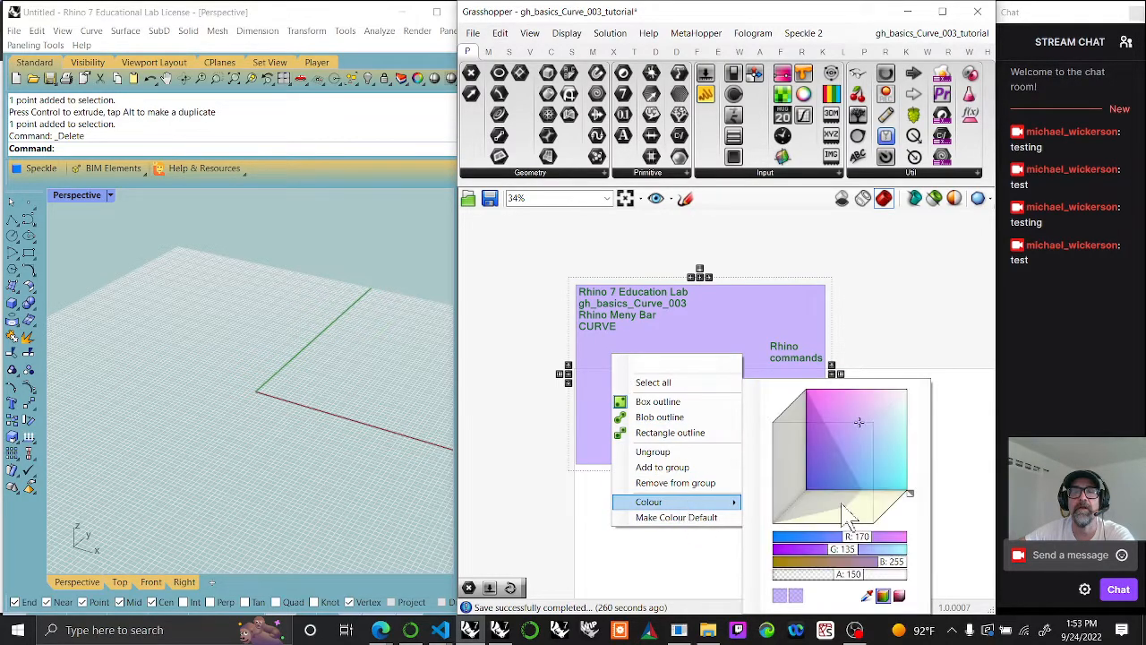
pyautogui.moveTo(910, 491); pyautogui.dragTo(879, 526)
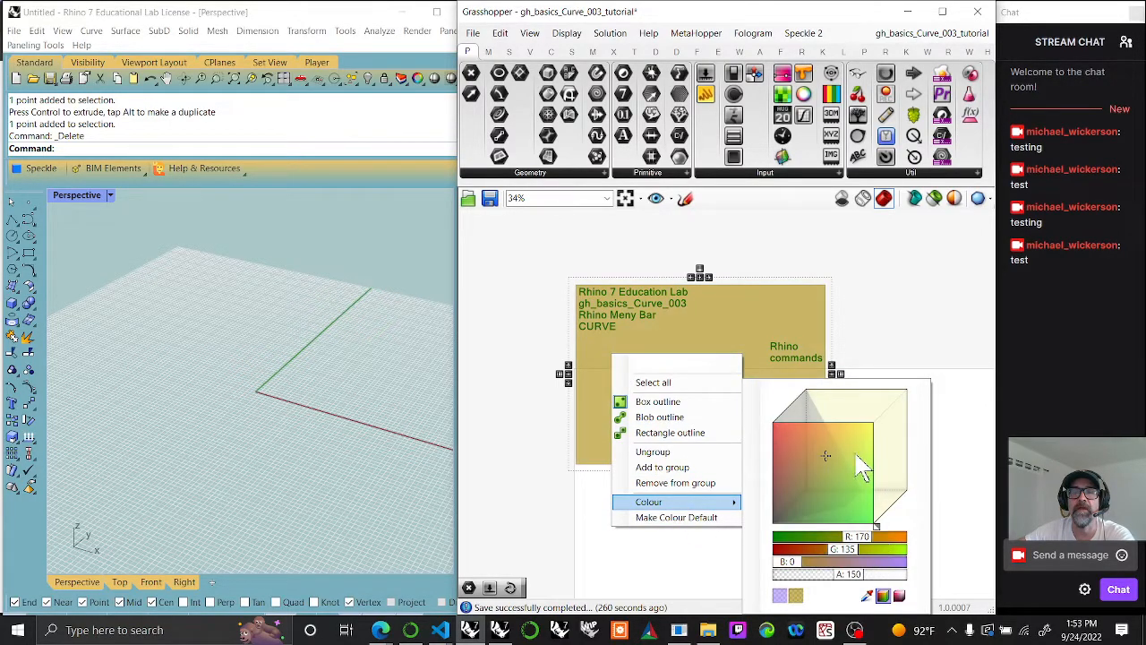
pyautogui.moveTo(857, 454); pyautogui.dragTo(888, 424)
pyautogui.moveTo(846, 580); pyautogui.dragTo(819, 581)
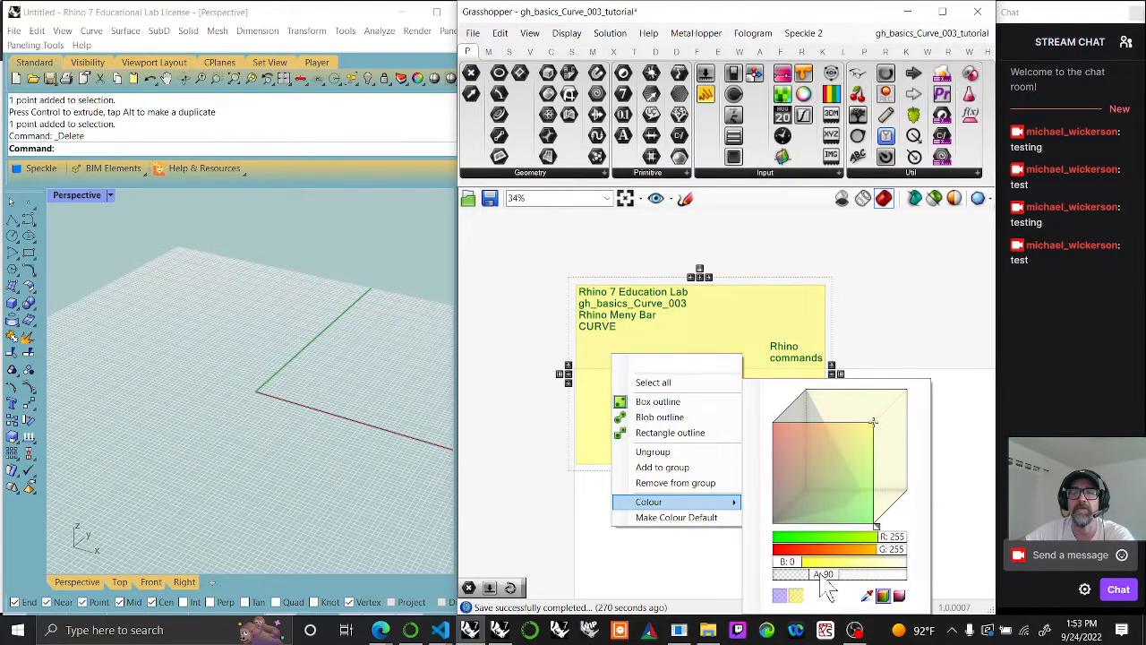
pyautogui.click(860, 463)
# Step: Change the yellow group's outline style to Blob outline and nudge the group slightly
pyautogui.rightClick(730, 434)
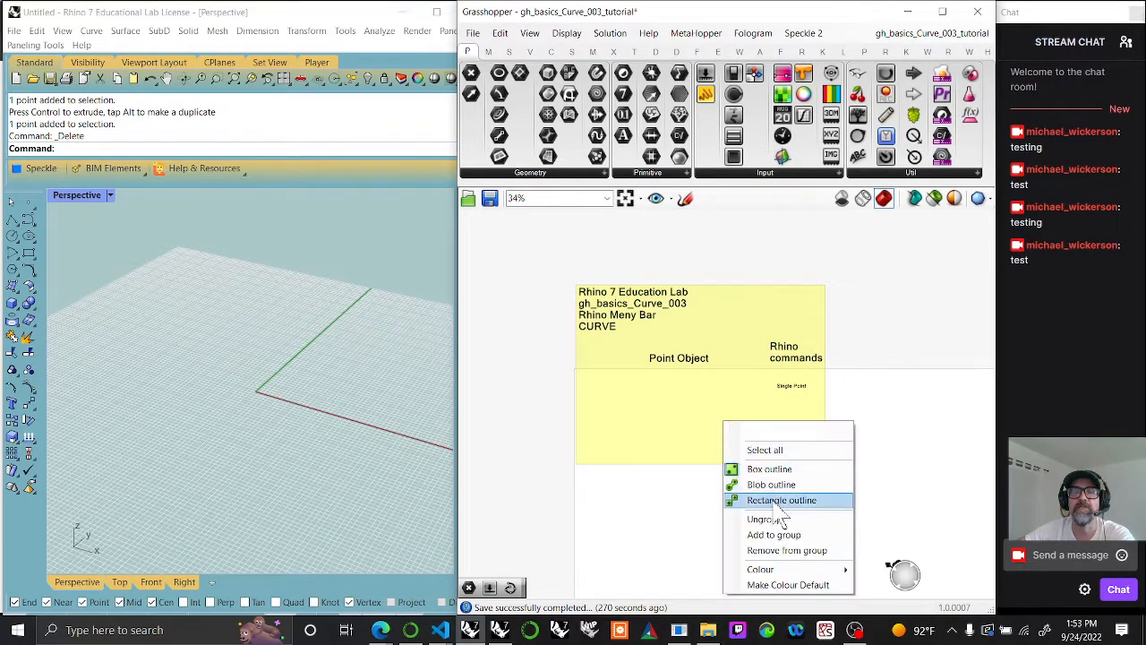
pyautogui.click(780, 485)
pyautogui.moveTo(702, 501); pyautogui.dragTo(700, 489, button='right')
pyautogui.moveTo(673, 372)
pyautogui.mouseDown()
pyautogui.moveTo(675, 387)
pyautogui.moveTo(677, 376)
pyautogui.mouseUp()
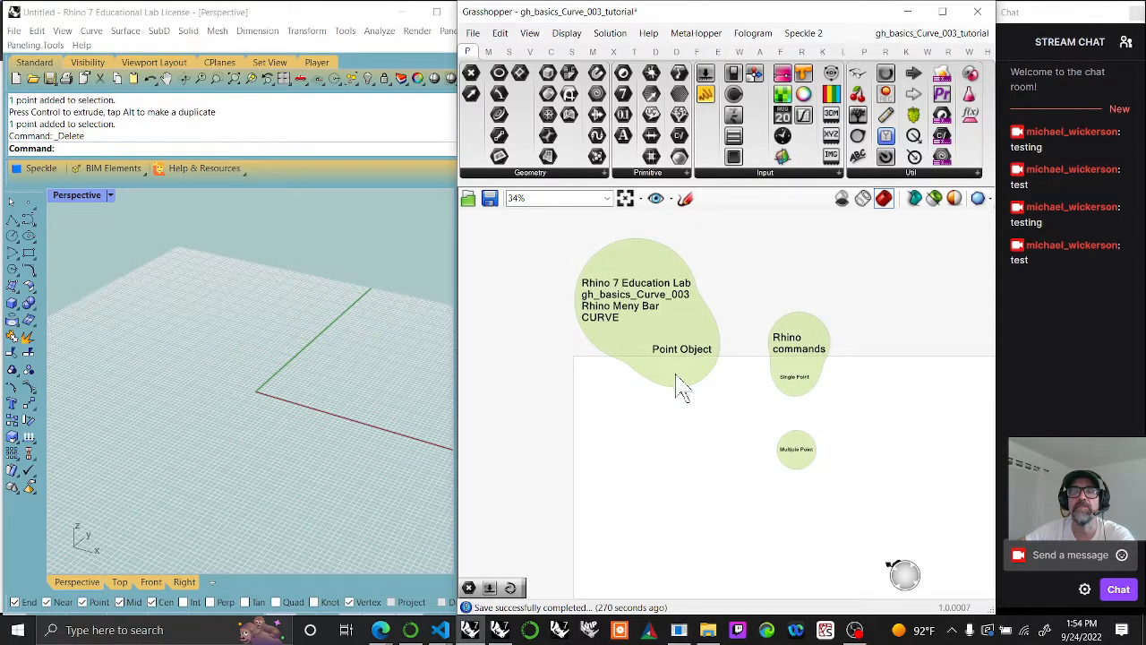
pyautogui.click(672, 439)
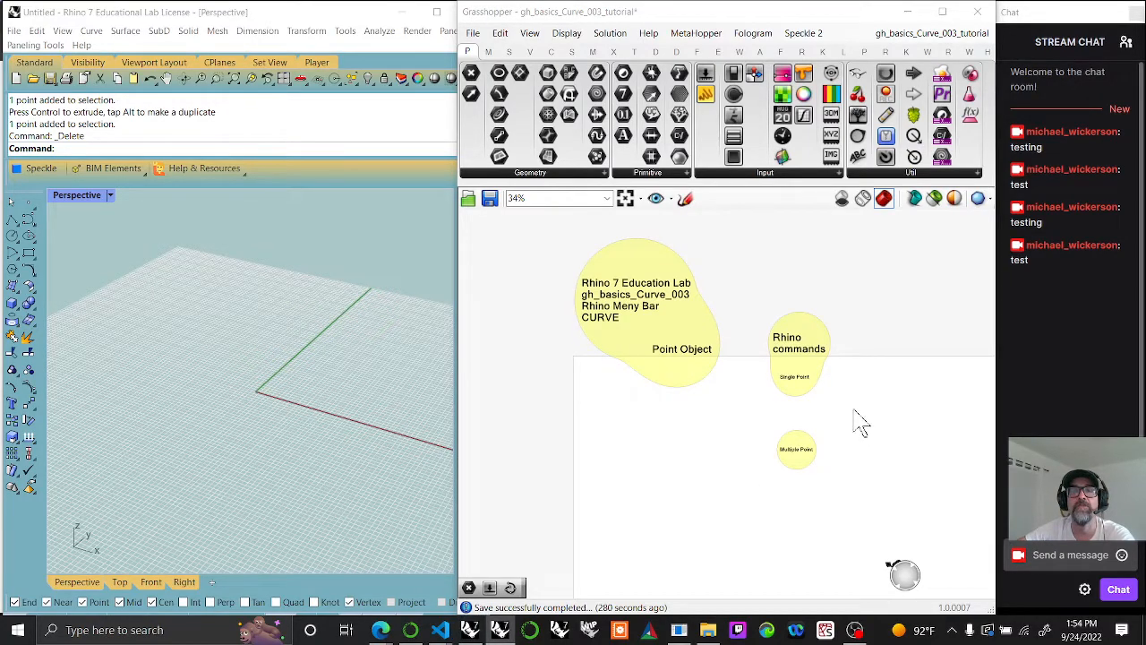
# Step: Place a Construct Point component directly below the Single Point note
pyautogui.scroll(5, 829, 398)
pyautogui.scroll(2, 755, 412)
pyautogui.moveTo(755, 412); pyautogui.dragTo(832, 407, button='right')
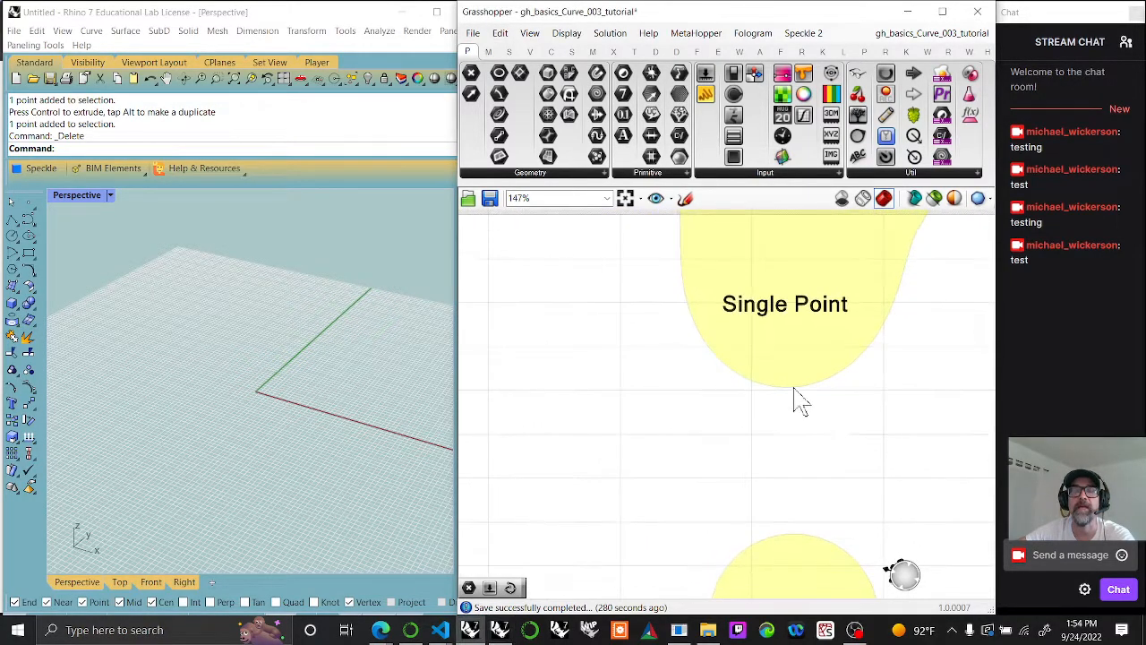
pyautogui.scroll(-2, 795, 389)
pyautogui.moveTo(840, 448); pyautogui.dragTo(827, 427, button='right')
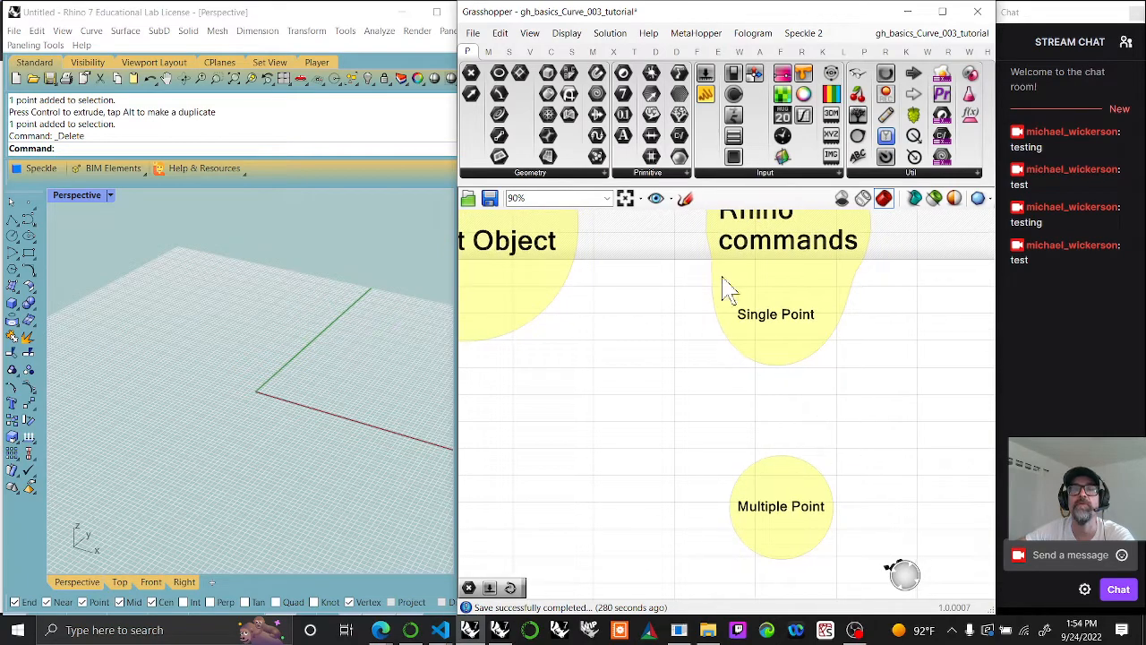
pyautogui.click(530, 51)
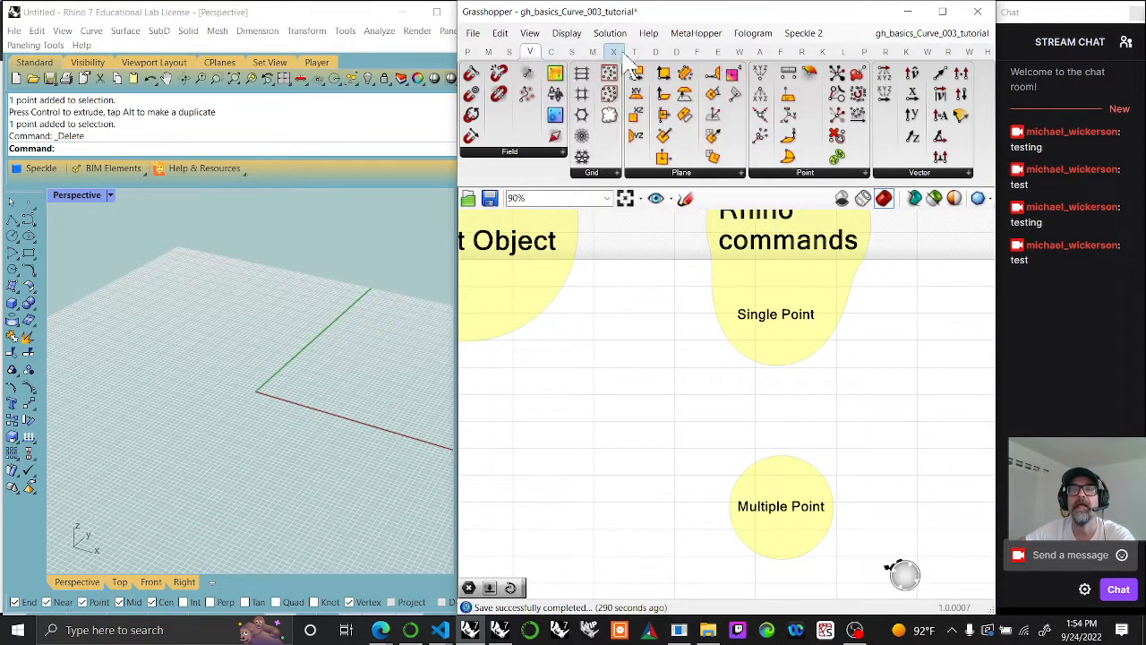
pyautogui.moveTo(760, 79); pyautogui.dragTo(779, 363)
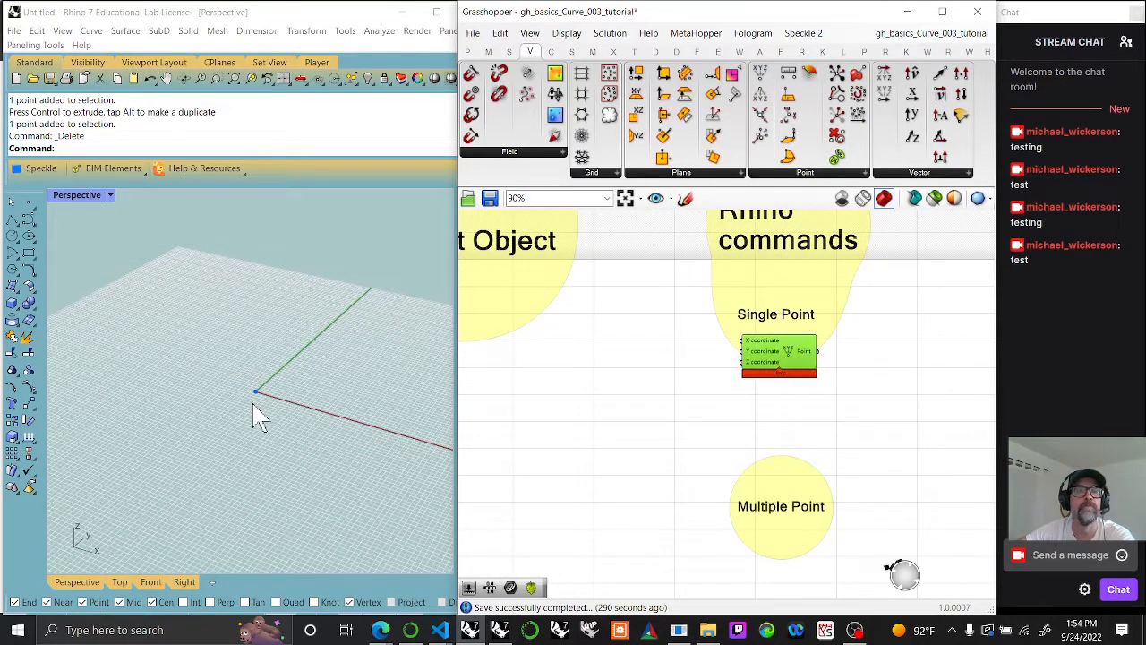
# Step: Add the Construct Point component to the yellow group around the notes
pyautogui.scroll(10, 255, 398)
pyautogui.moveTo(324, 376); pyautogui.dragTo(217, 301)
pyautogui.moveTo(342, 400); pyautogui.dragTo(166, 281)
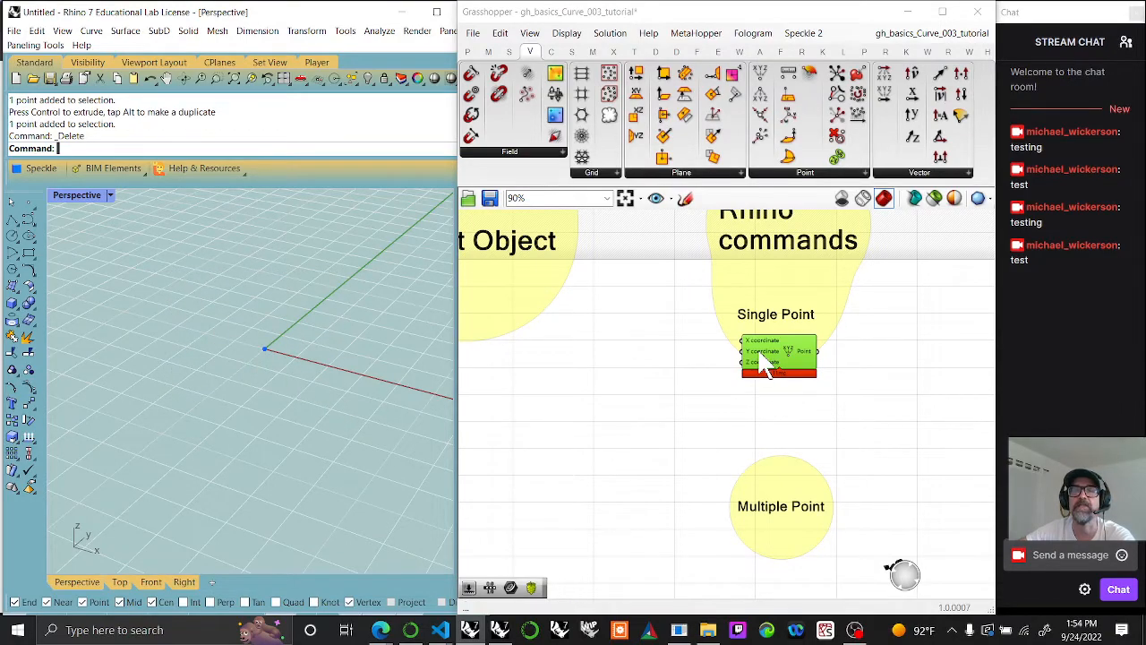
pyautogui.rightClick(781, 282)
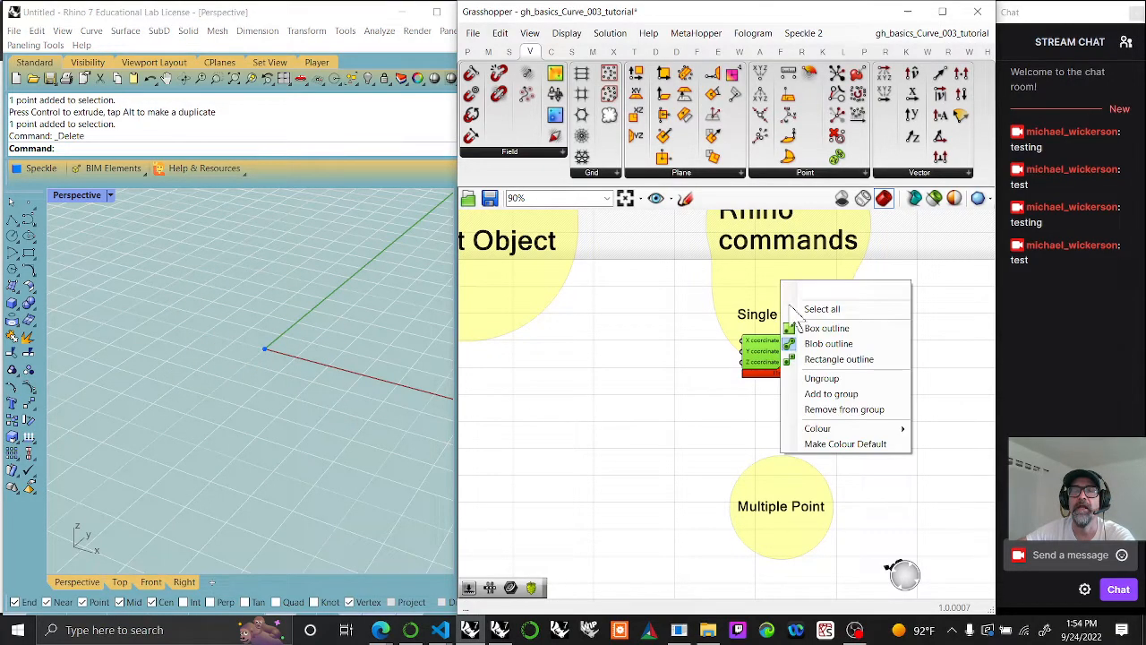
pyautogui.click(822, 398)
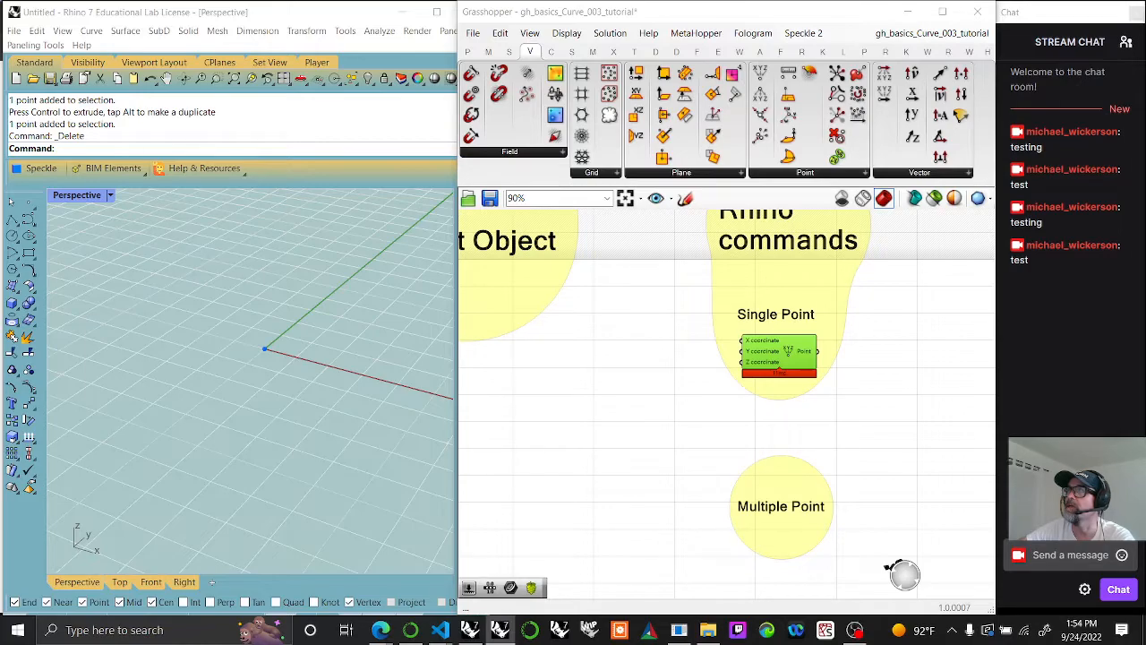
# Step: Place a default Number Slider beside the Construct Point component and delete it again
pyautogui.moveTo(637, 451); pyautogui.dragTo(796, 461, button='right')
pyautogui.scroll(-3, 846, 473)
pyautogui.scroll(5, 905, 408)
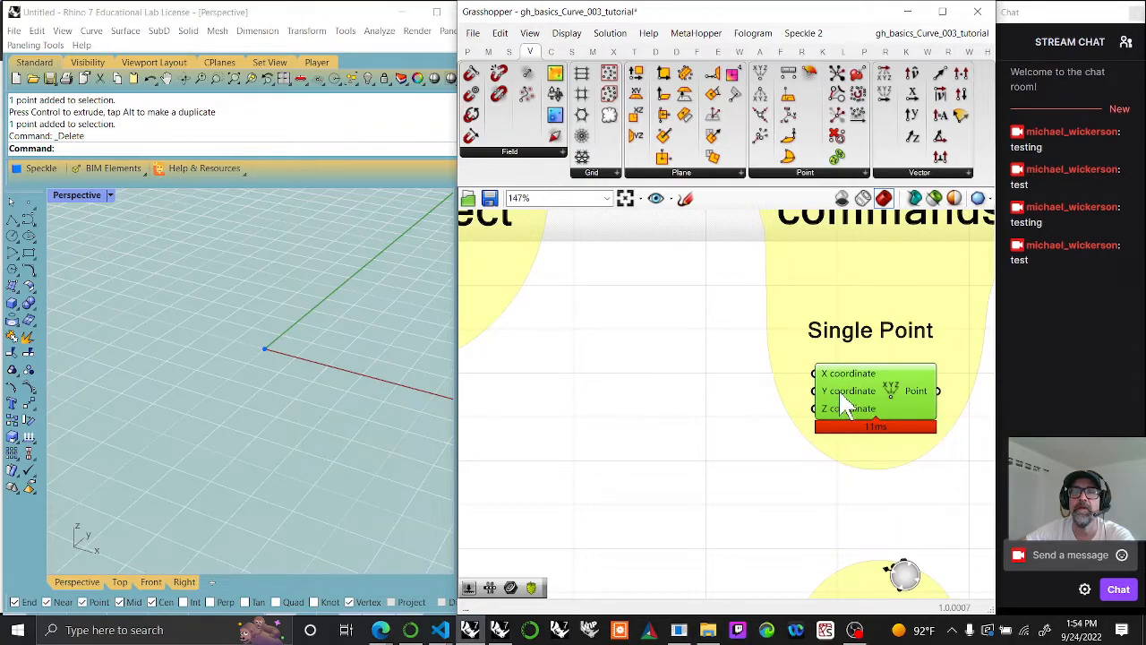
pyautogui.click(467, 51)
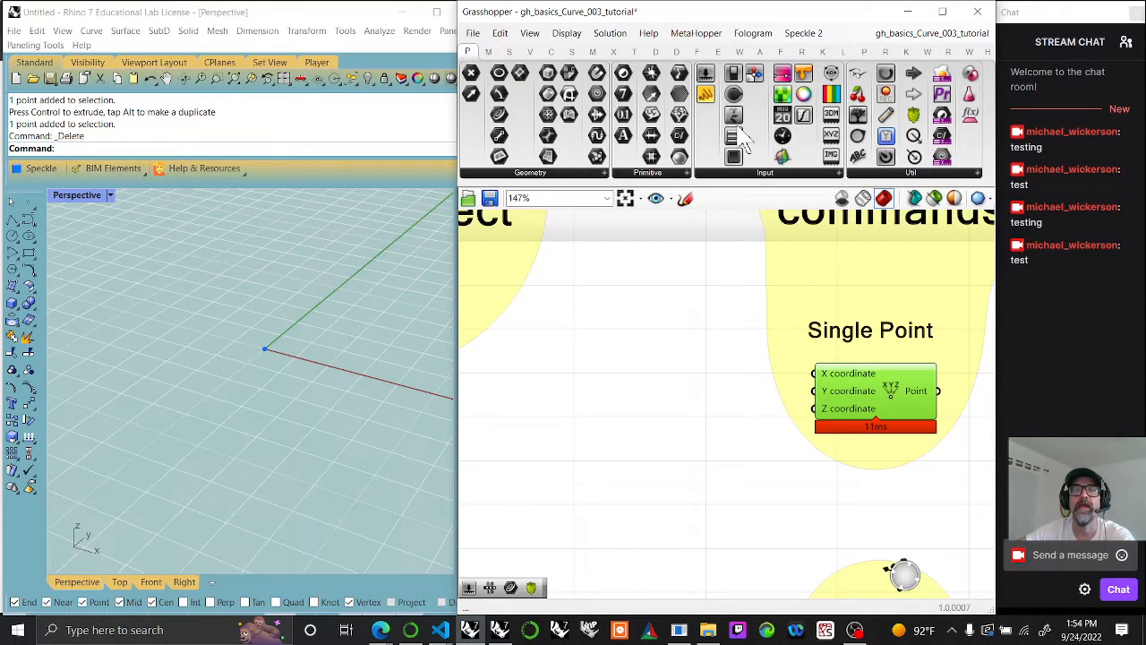
pyautogui.moveTo(706, 90); pyautogui.dragTo(634, 394)
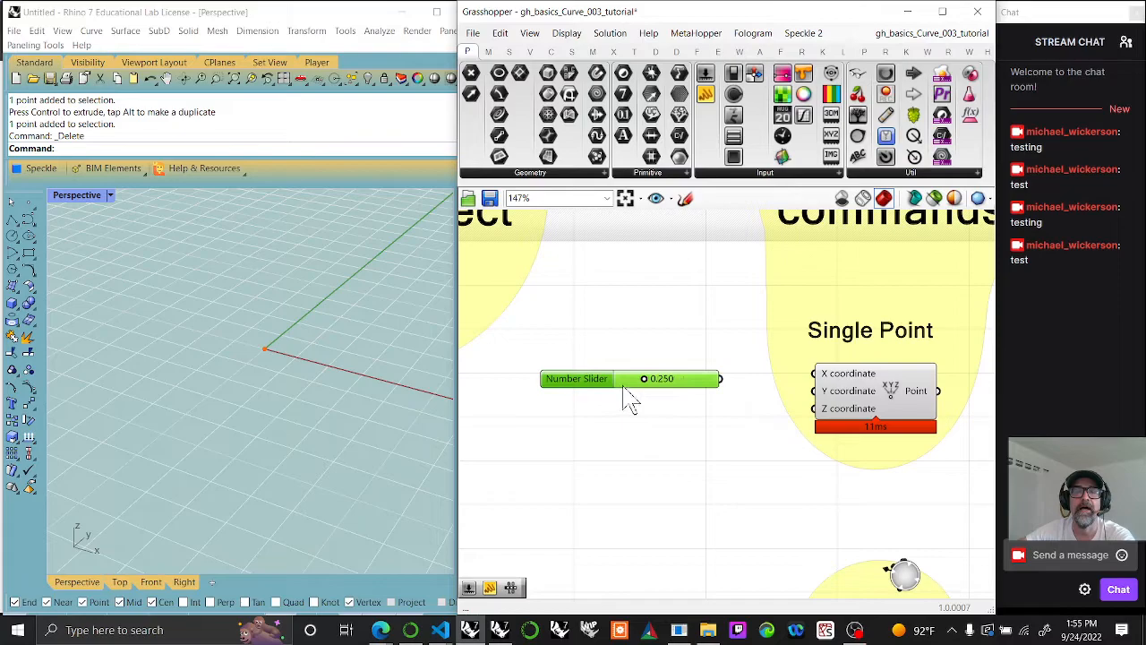
pyautogui.press('Delete')
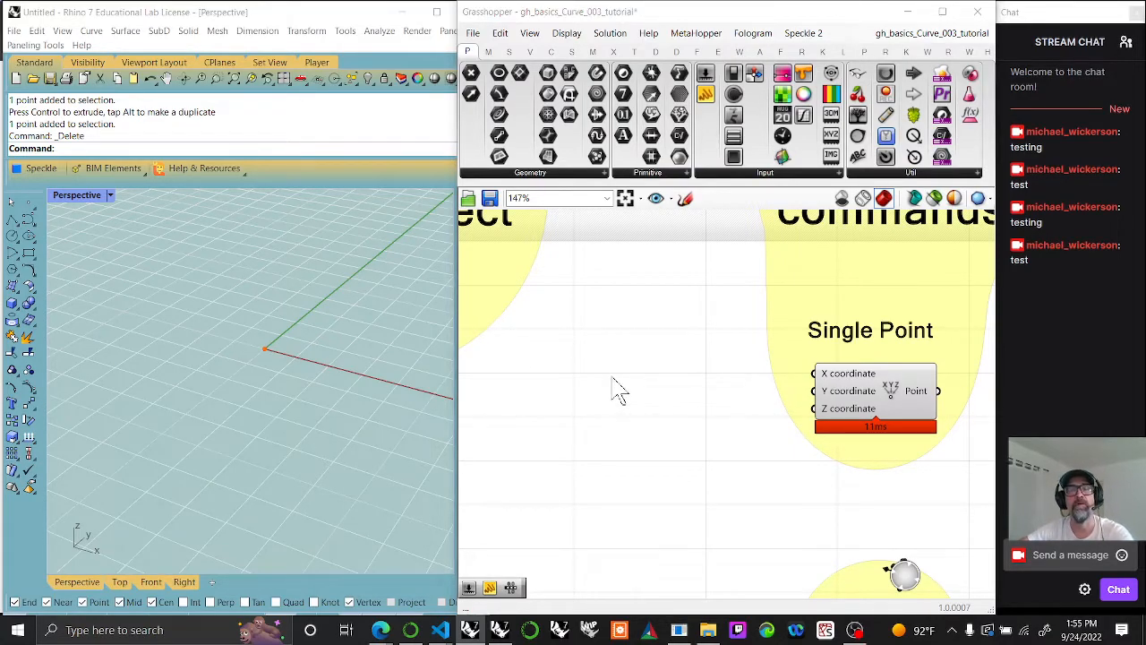
# Step: Create a Number Slider ranging from -5 to 5 and connect it to Construct Point's X coordinate
pyautogui.doubleClick(615, 375)
pyautogui.write('-')
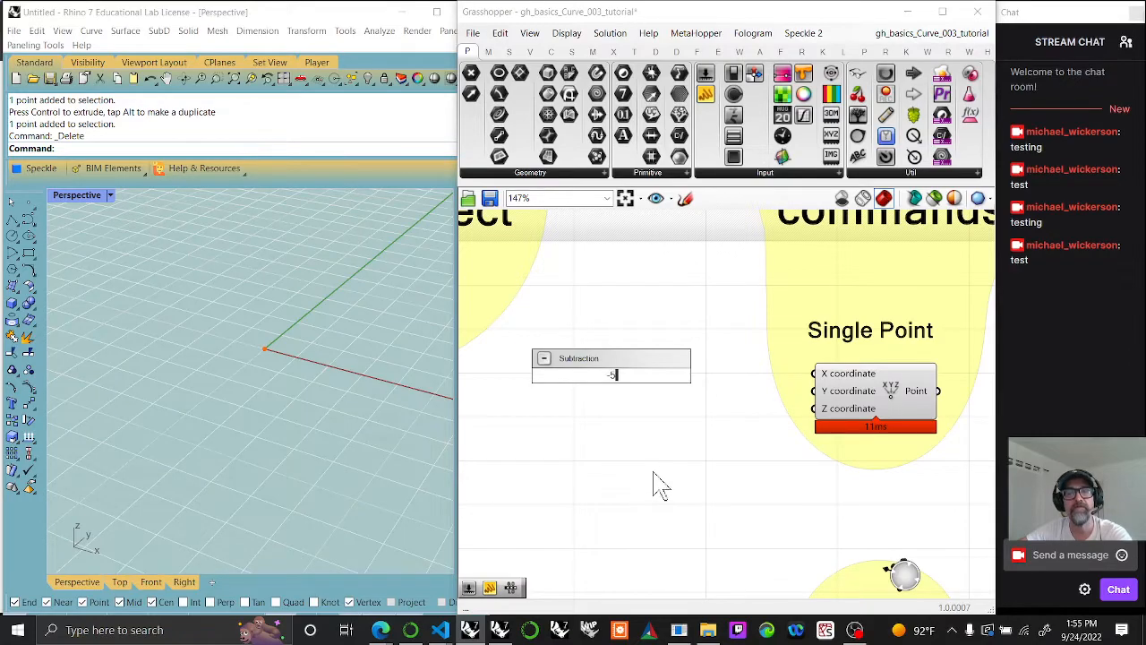
pyautogui.write('5.5')
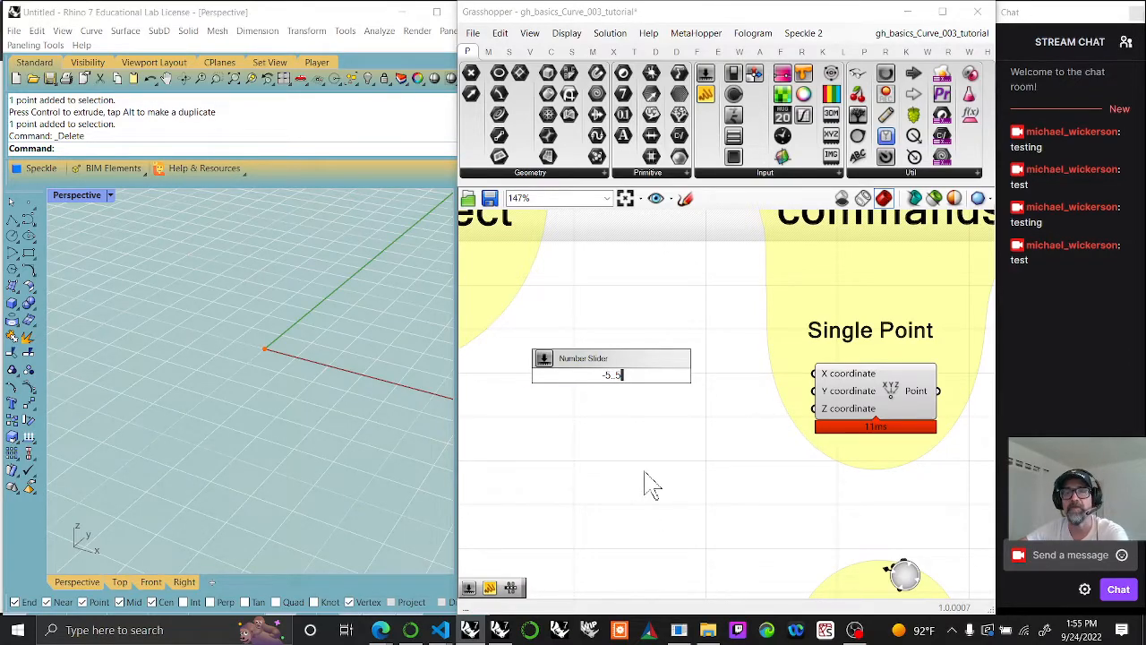
pyautogui.press('Return')
pyautogui.moveTo(703, 378); pyautogui.dragTo(816, 373)
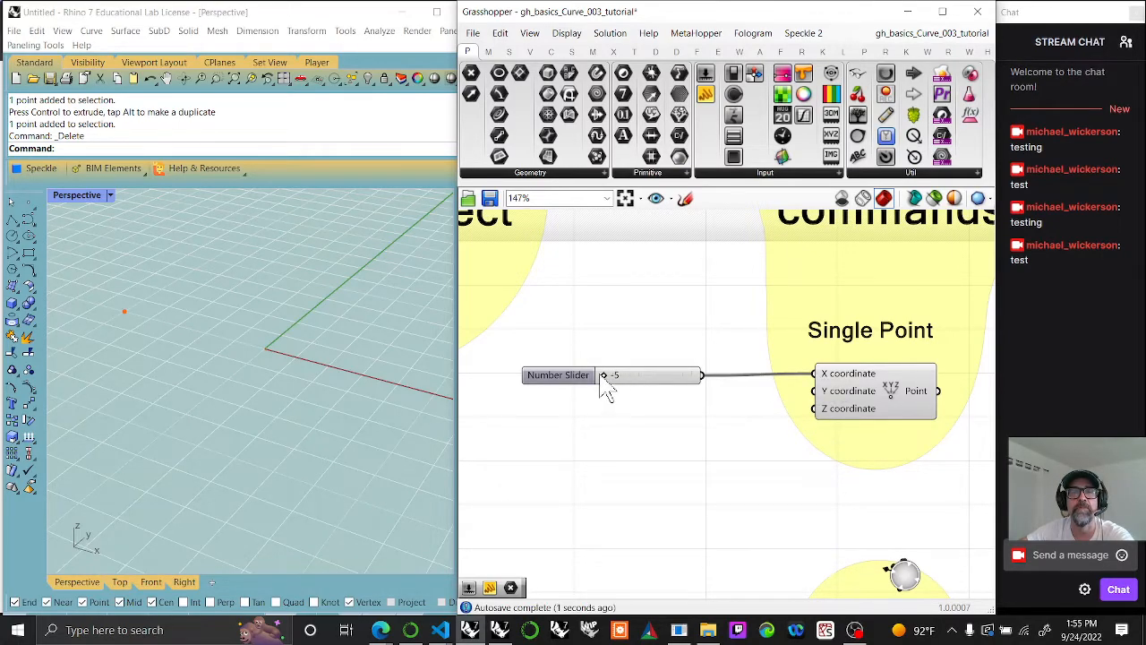
# Step: Move the X slider's value to 2 and set its rounding to R (floating point) with 3 digits
pyautogui.moveTo(603, 375); pyautogui.dragTo(681, 404)
pyautogui.click(685, 379)
pyautogui.press('Delete')
pyautogui.rightClick(624, 376)
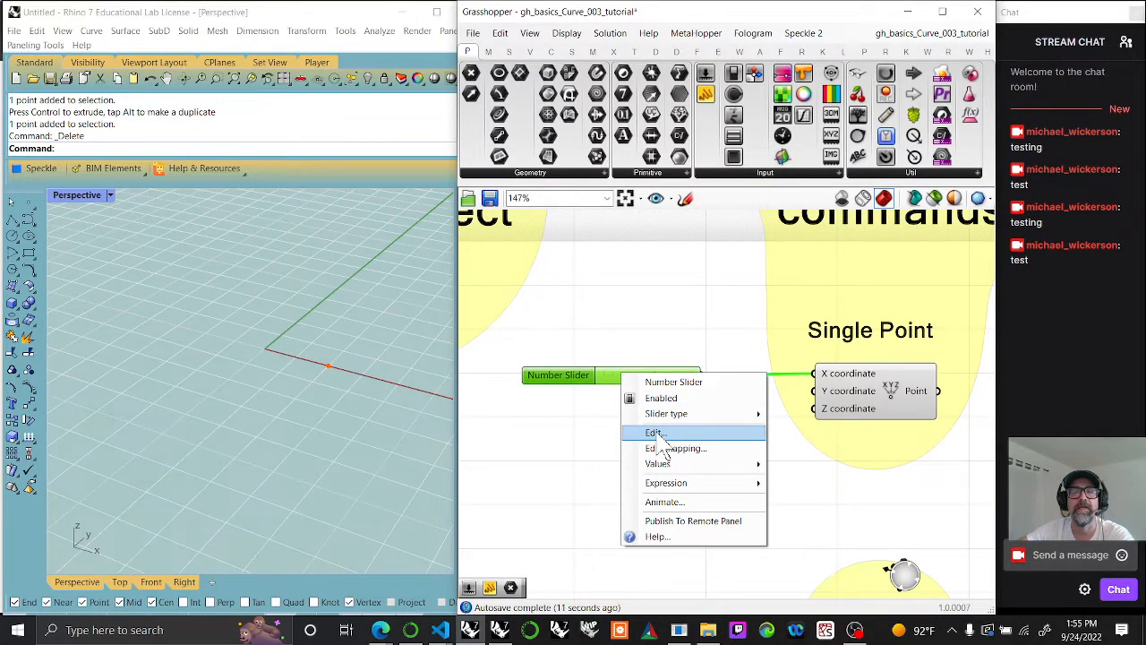
pyautogui.click(656, 434)
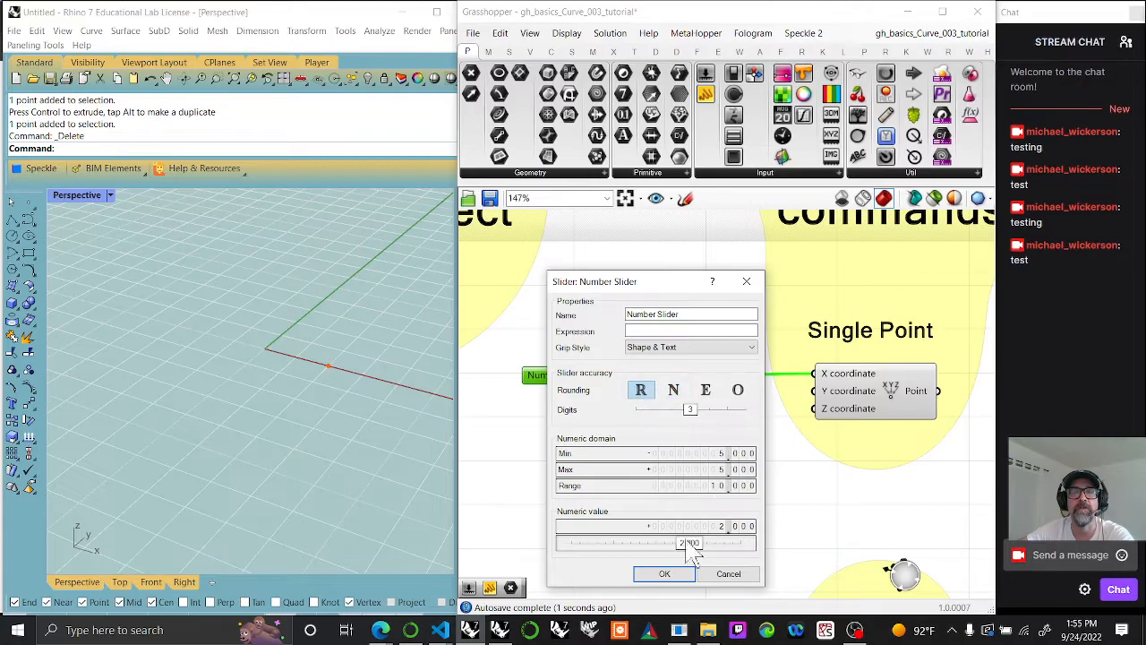
pyautogui.click(664, 574)
# Step: Adjust the X slider to 3.020 and nudge the Construct Point component into line with it
pyautogui.moveTo(667, 376); pyautogui.dragTo(630, 374)
pyautogui.moveTo(860, 380); pyautogui.dragTo(862, 382)
pyautogui.moveTo(631, 375); pyautogui.dragTo(674, 375)
# Step: Duplicate the X slider twice, stack the copies below it, and align and evenly space all three sliders
pyautogui.click(688, 382)
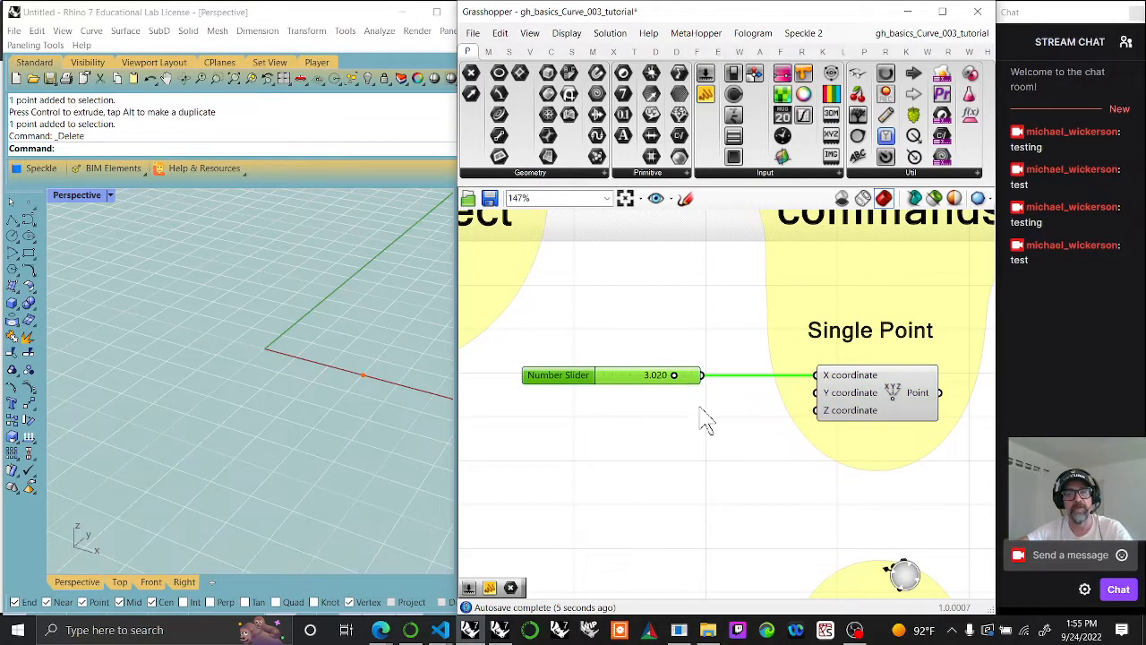
pyautogui.hotkey('ctrl', 'v')
pyautogui.hotkey('ctrl', 'v')
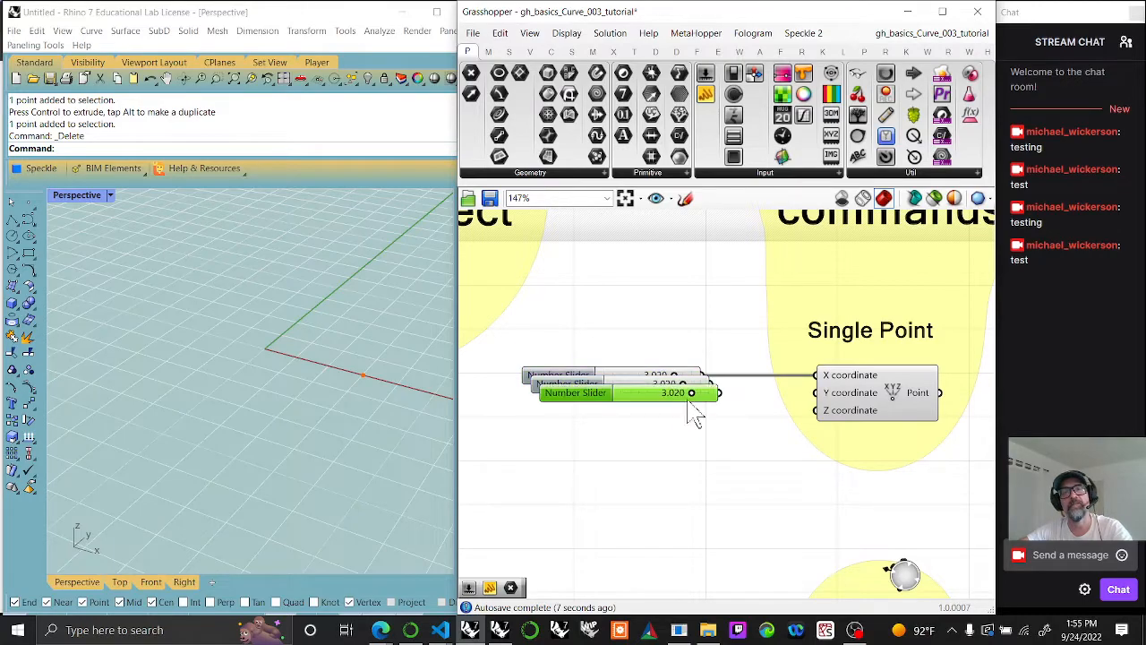
pyautogui.moveTo(698, 395); pyautogui.dragTo(683, 423)
pyautogui.moveTo(680, 479); pyautogui.dragTo(618, 356)
pyautogui.click(616, 354)
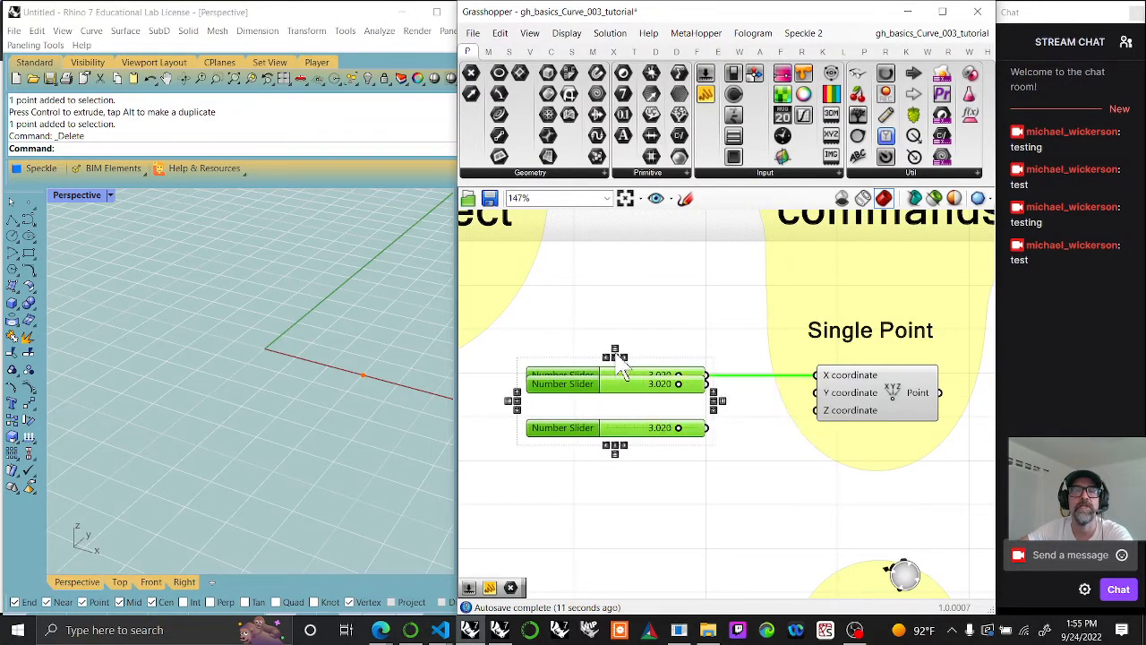
pyautogui.click(706, 494)
# Step: Connect the middle slider to Construct Point's Y coordinate and the lowest to its Z coordinate, and select all three sliders
pyautogui.moveTo(713, 401); pyautogui.dragTo(775, 395)
pyautogui.moveTo(708, 428); pyautogui.dragTo(817, 410)
pyautogui.moveTo(687, 474); pyautogui.dragTo(587, 349)
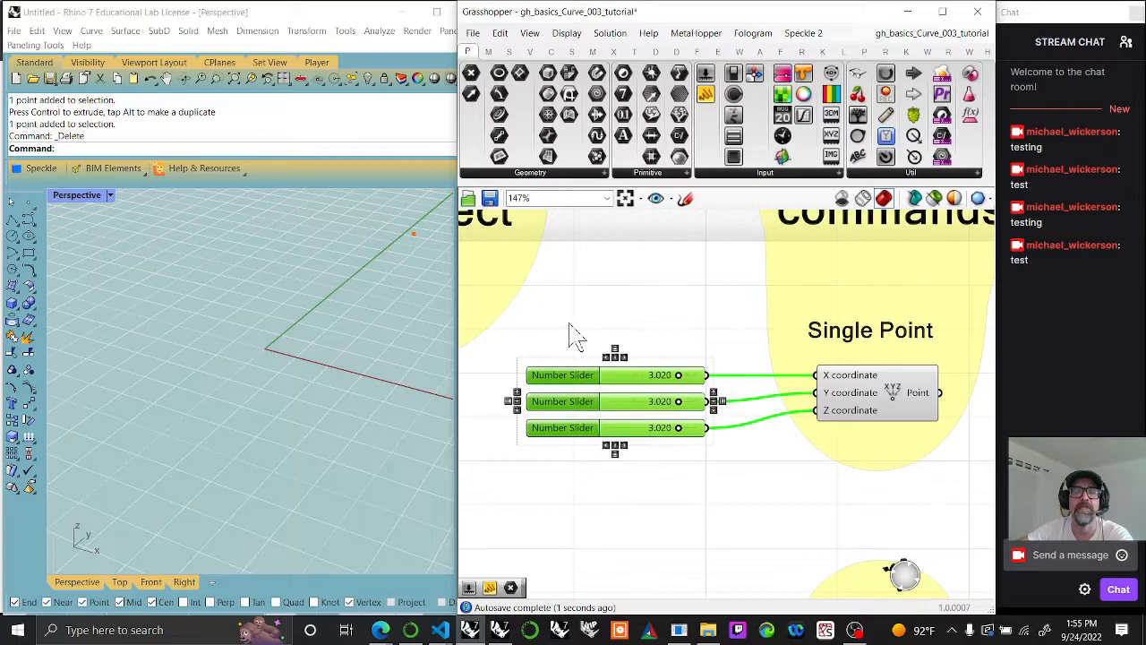
# Step: Move the three number sliders far to the left of the Construct Point component, past the Point Object group
pyautogui.scroll(-5, 785, 394)
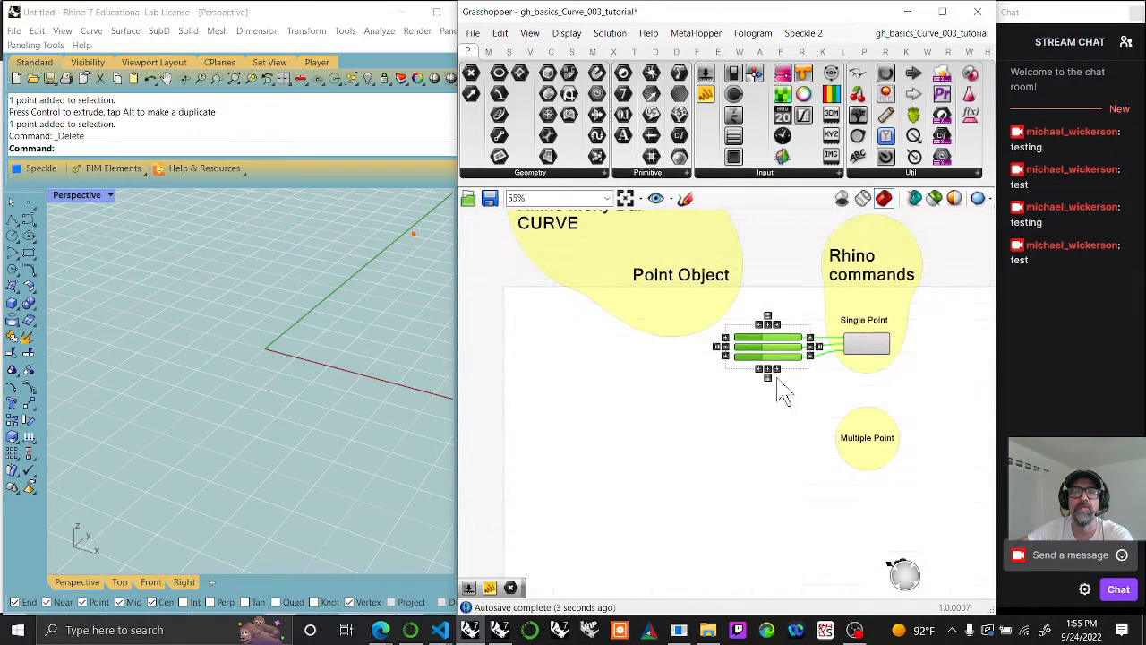
pyautogui.moveTo(772, 369); pyautogui.dragTo(476, 369)
pyautogui.moveTo(568, 405); pyautogui.dragTo(740, 413, button='right')
pyautogui.moveTo(909, 397); pyautogui.dragTo(756, 385, button='right')
pyautogui.click(894, 316)
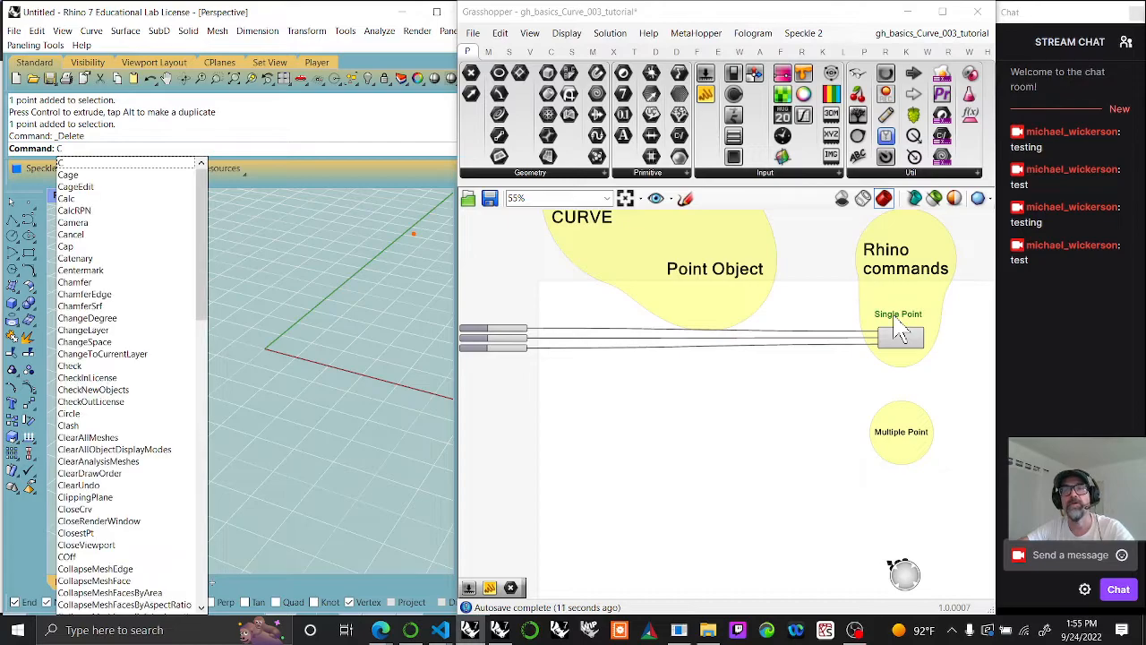
pyautogui.press('Return')
pyautogui.press('Escape')
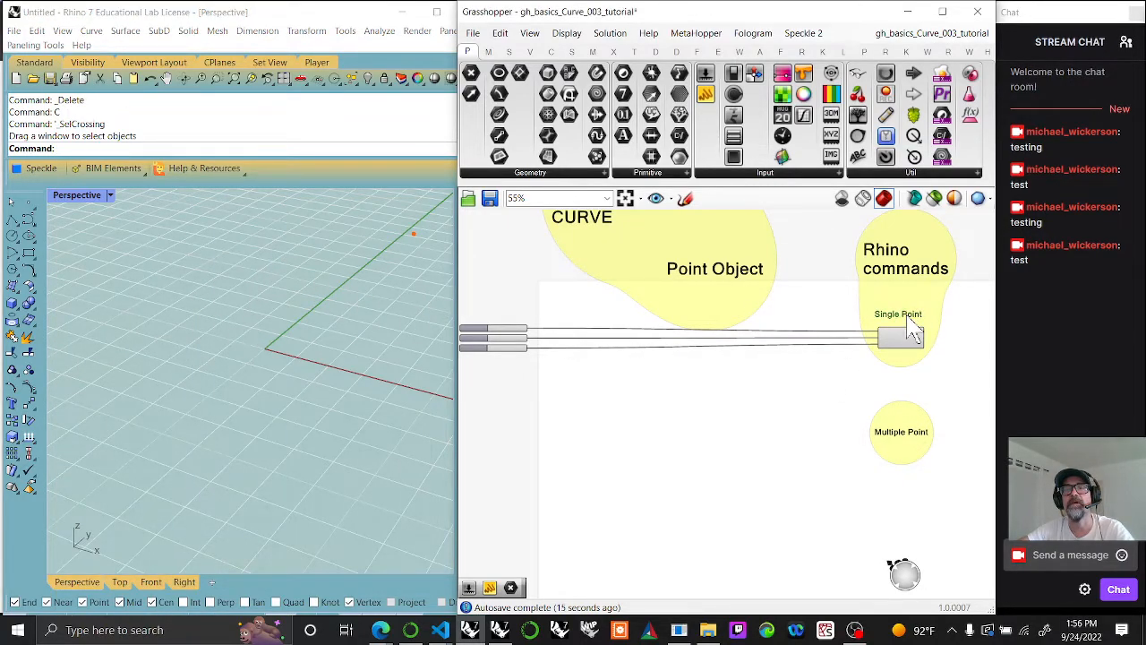
# Step: Duplicate the Single Point label, place the copy above the three sliders and change its text to "Parameters"
pyautogui.scroll(2, 907, 327)
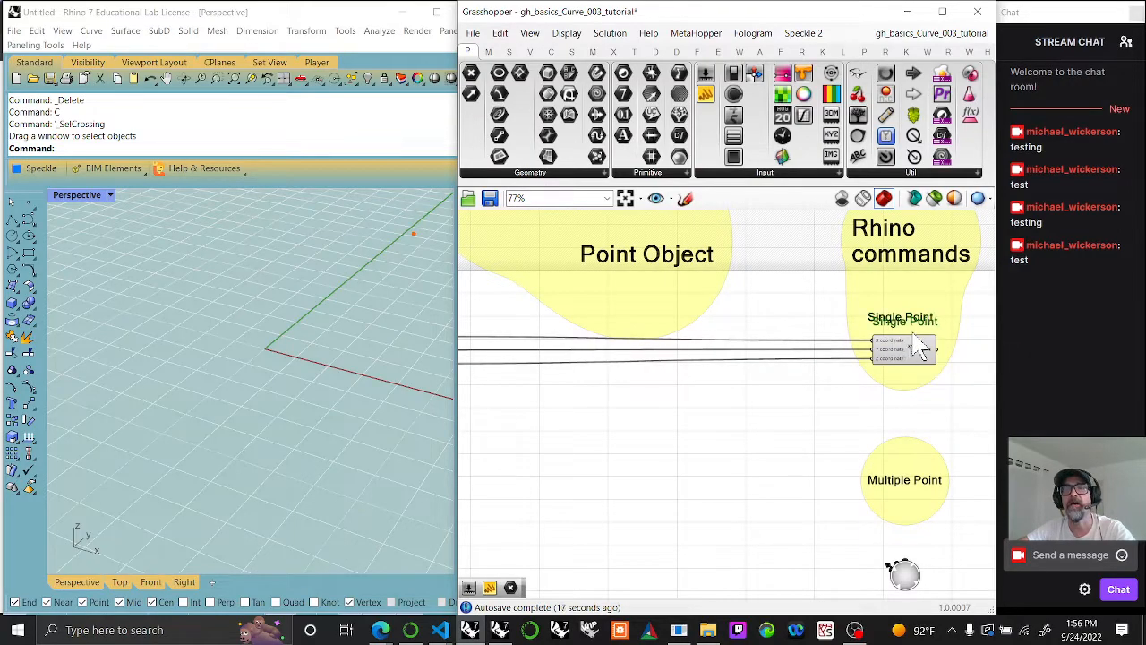
pyautogui.moveTo(923, 345)
pyautogui.mouseDown()
pyautogui.moveTo(703, 367)
pyautogui.moveTo(462, 365)
pyautogui.moveTo(459, 345)
pyautogui.moveTo(550, 341)
pyautogui.moveTo(538, 350)
pyautogui.moveTo(653, 332)
pyautogui.moveTo(751, 365)
pyautogui.moveTo(566, 330)
pyautogui.mouseUp()
pyautogui.doubleClick(563, 325)
pyautogui.write('Parameters')
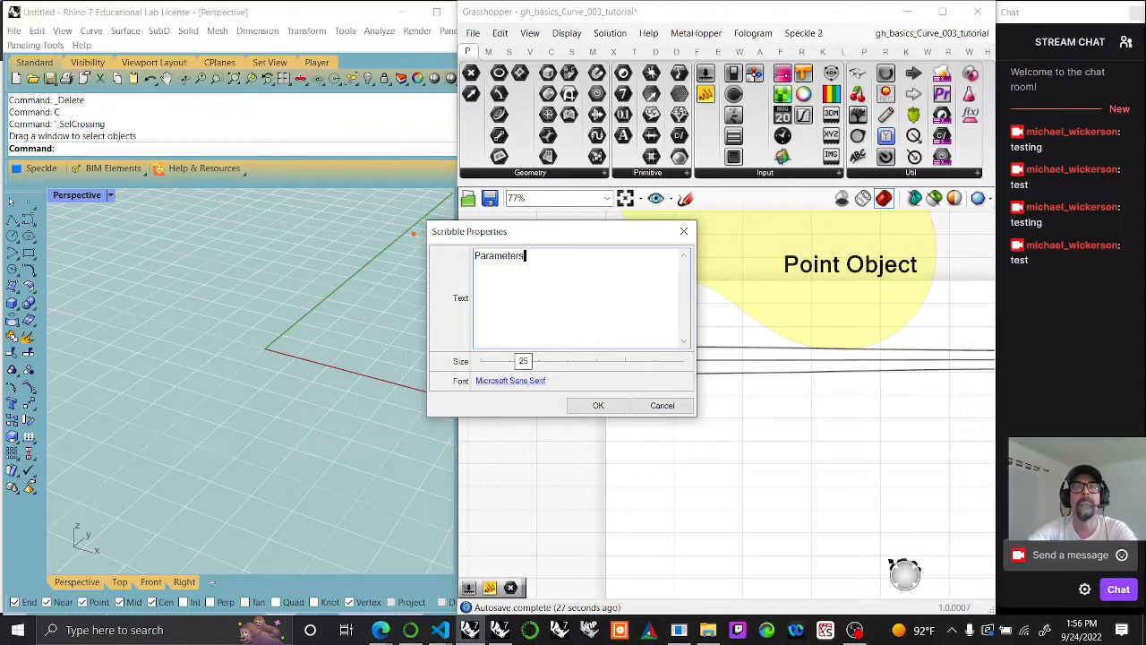
pyautogui.click(601, 404)
pyautogui.moveTo(547, 337); pyautogui.dragTo(538, 330)
# Step: Group the Parameters label together with the three number sliders
pyautogui.moveTo(592, 435)
pyautogui.mouseDown()
pyautogui.moveTo(526, 377)
pyautogui.moveTo(484, 305)
pyautogui.mouseUp()
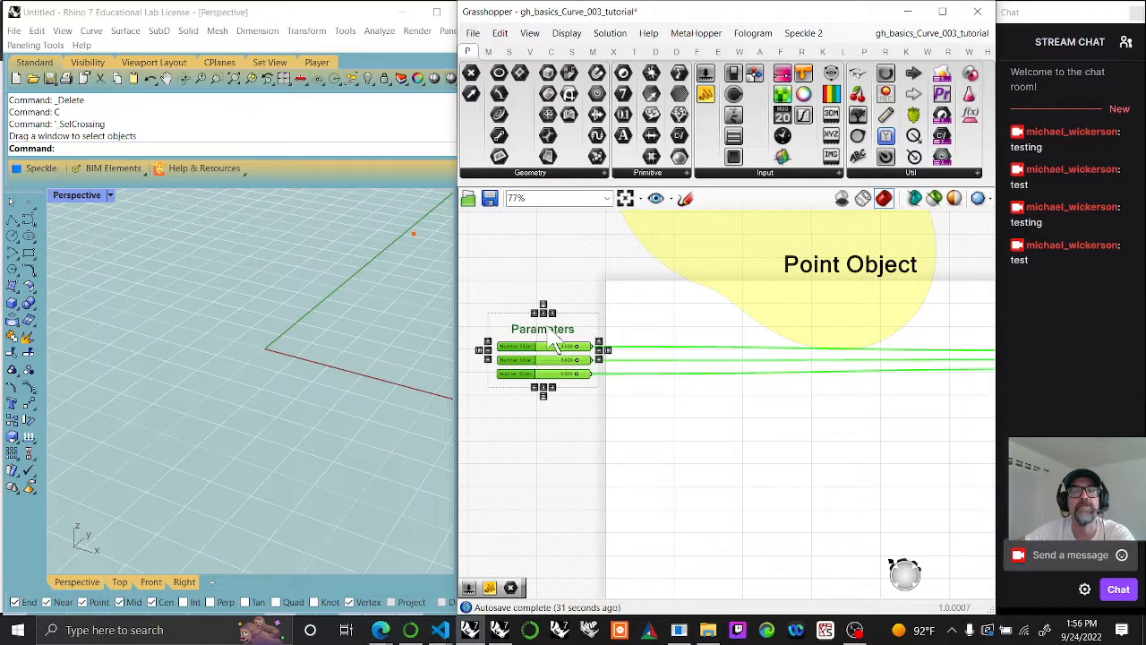
pyautogui.moveTo(846, 532); pyautogui.dragTo(790, 489, button='right')
pyautogui.scroll(-4, 735, 455)
pyautogui.scroll(5, 634, 405)
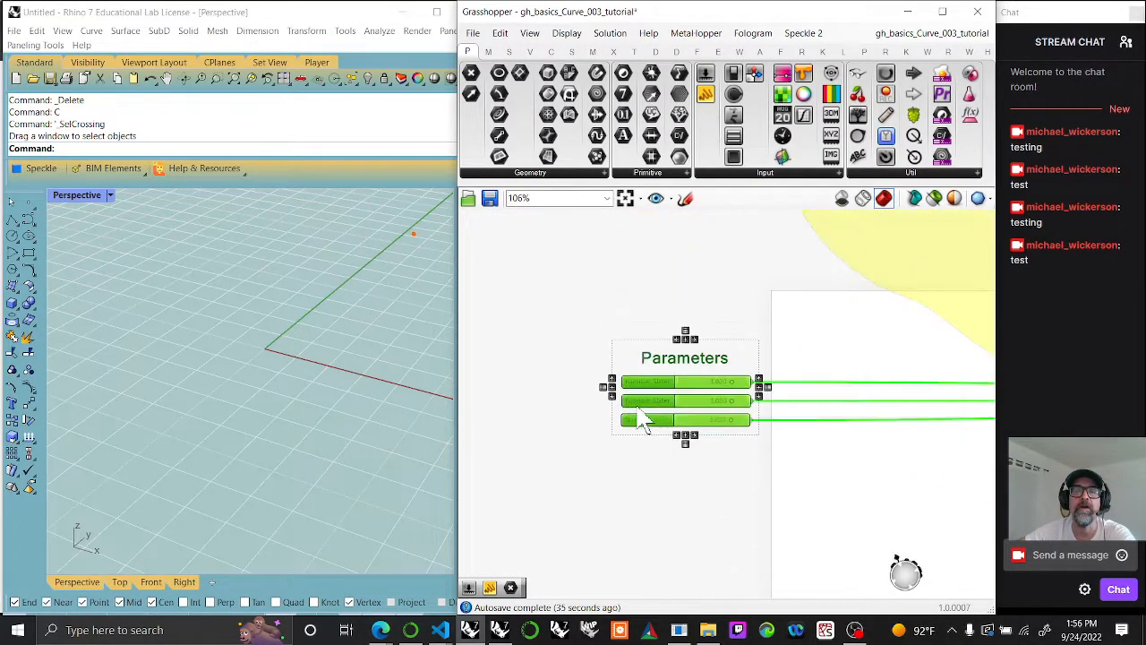
pyautogui.rightClick(692, 497)
pyautogui.click(707, 507)
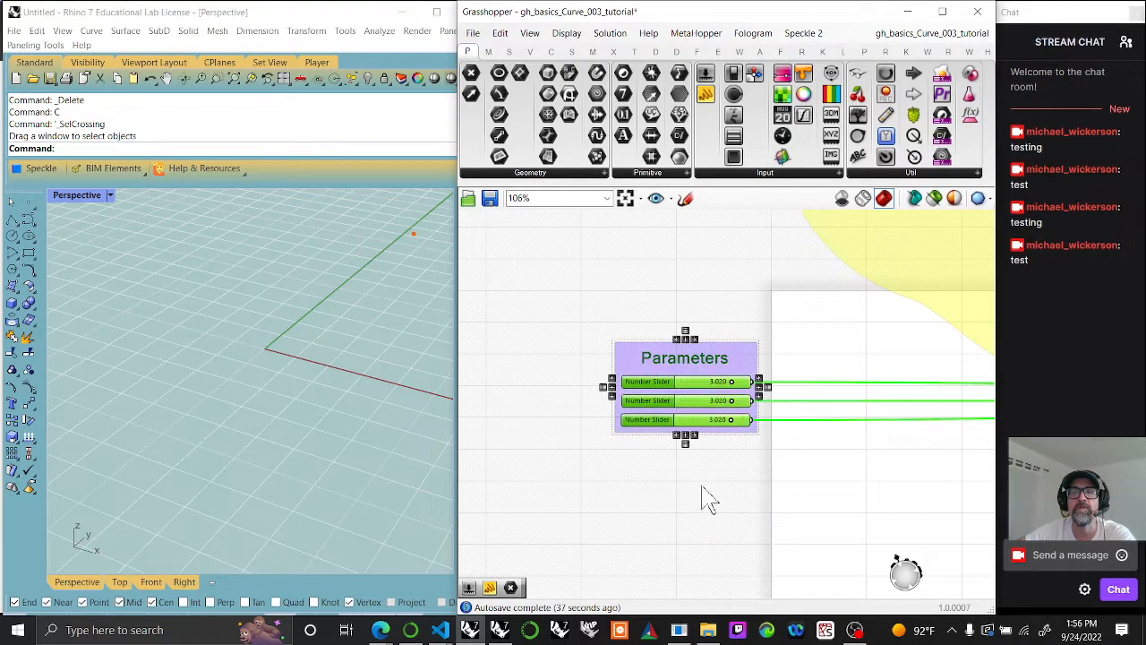
# Step: Colour the Parameters group translucent red with R 255, G 0 and B 0
pyautogui.rightClick(628, 365)
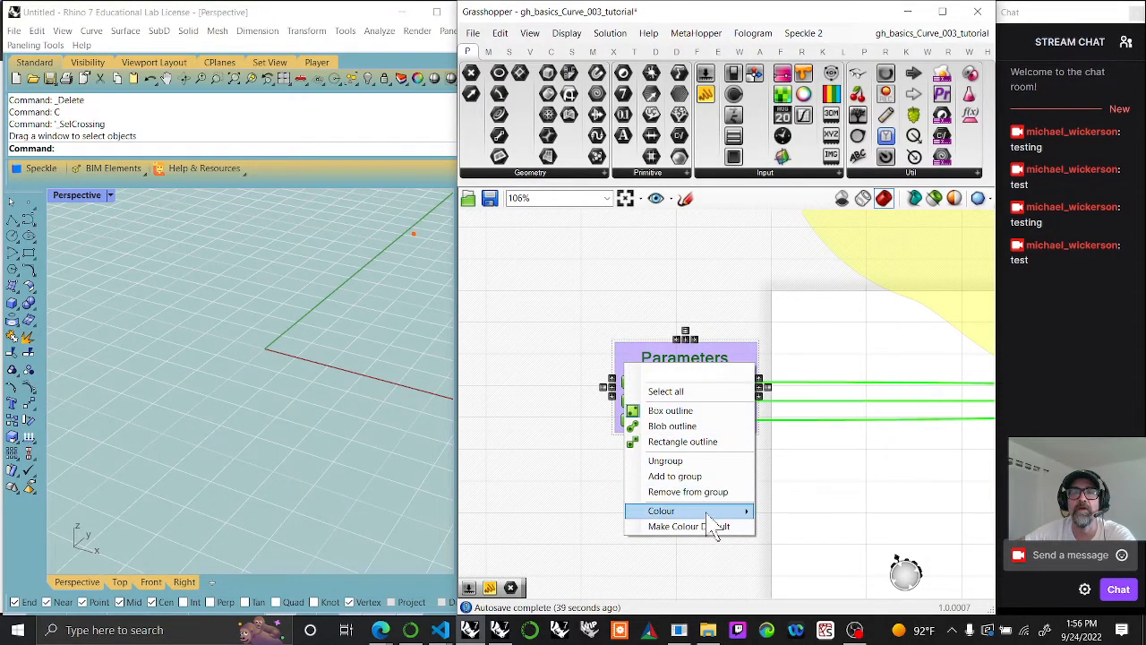
pyautogui.moveTo(708, 513)
pyautogui.moveTo(921, 493); pyautogui.dragTo(875, 537)
pyautogui.moveTo(826, 472); pyautogui.dragTo(773, 407)
pyautogui.moveTo(836, 588)
pyautogui.mouseDown()
pyautogui.moveTo(865, 582)
pyautogui.moveTo(860, 559)
pyautogui.moveTo(847, 584)
pyautogui.moveTo(836, 574)
pyautogui.mouseUp()
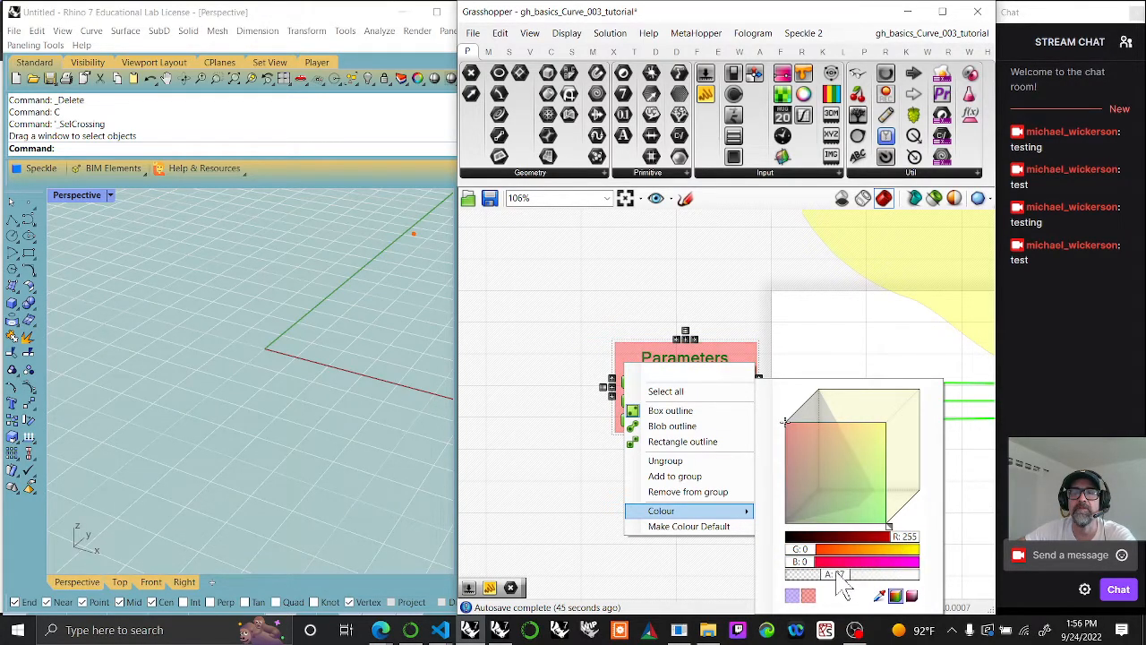
pyautogui.click(959, 533)
# Step: Change the Parameters group's shape to a blob outline
pyautogui.moveTo(739, 489); pyautogui.dragTo(701, 468, button='right')
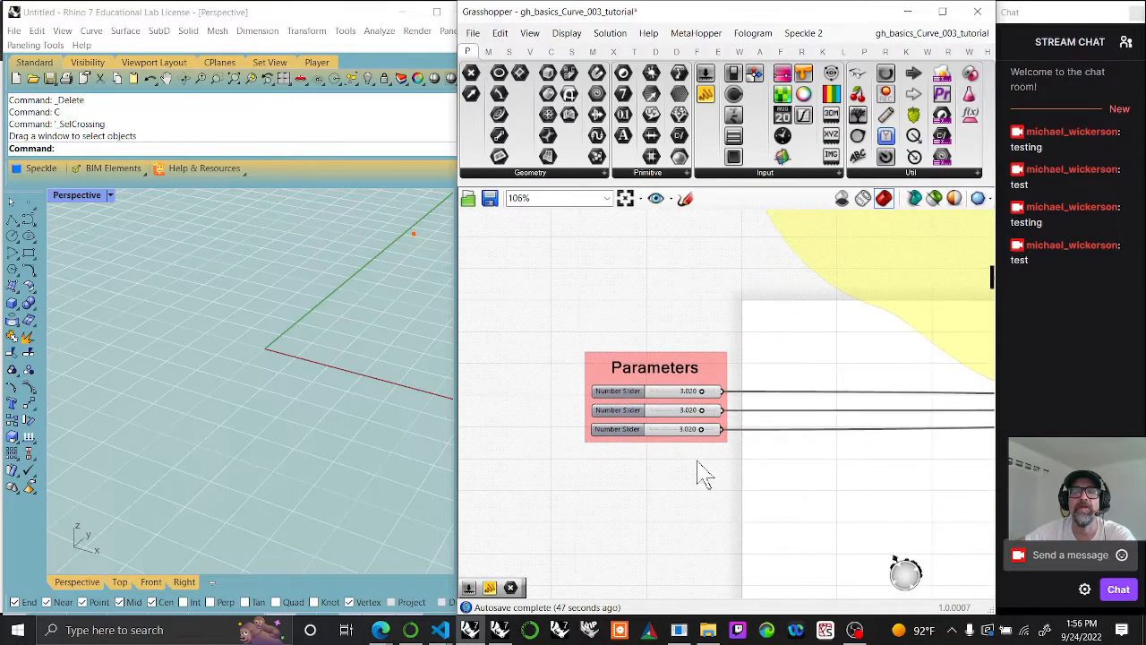
pyautogui.rightClick(606, 385)
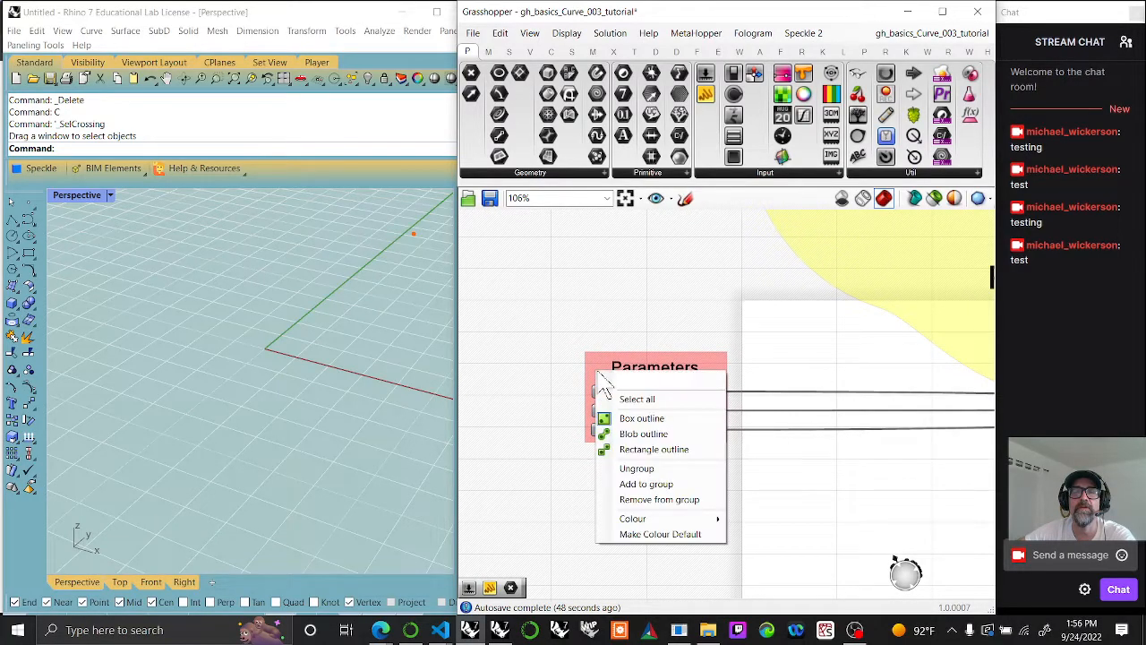
pyautogui.click(634, 433)
pyautogui.click(677, 482)
# Step: Add a Point parameter to the right of the Construct Point component and connect Construct Point's output to it
pyautogui.moveTo(830, 550); pyautogui.dragTo(712, 489, button='right')
pyautogui.scroll(-5, 745, 489)
pyautogui.moveTo(863, 492); pyautogui.dragTo(773, 467, button='right')
pyautogui.scroll(5, 819, 461)
pyautogui.moveTo(870, 439); pyautogui.dragTo(767, 409, button='right')
pyautogui.click(781, 377)
pyautogui.click(475, 76)
pyautogui.click(900, 374)
pyautogui.moveTo(881, 375); pyautogui.dragTo(885, 374)
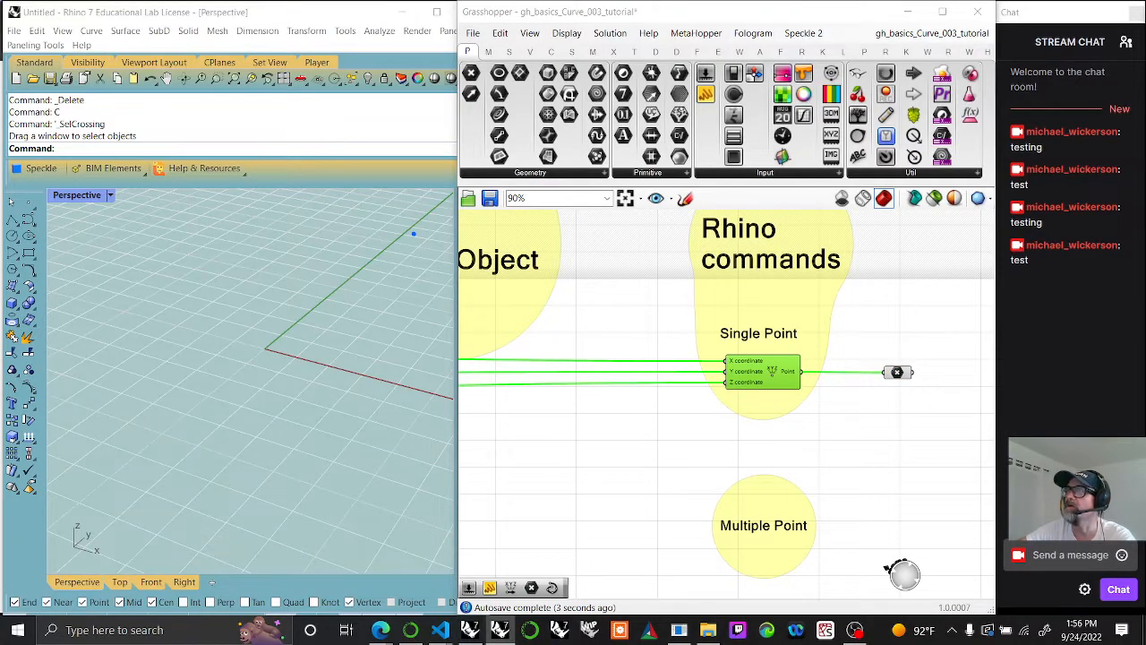
# Step: Duplicate the Single Point label above the Point parameter, change the copy's text to "Transformation" and put it in a group
pyautogui.moveTo(935, 450); pyautogui.dragTo(770, 423, button='right')
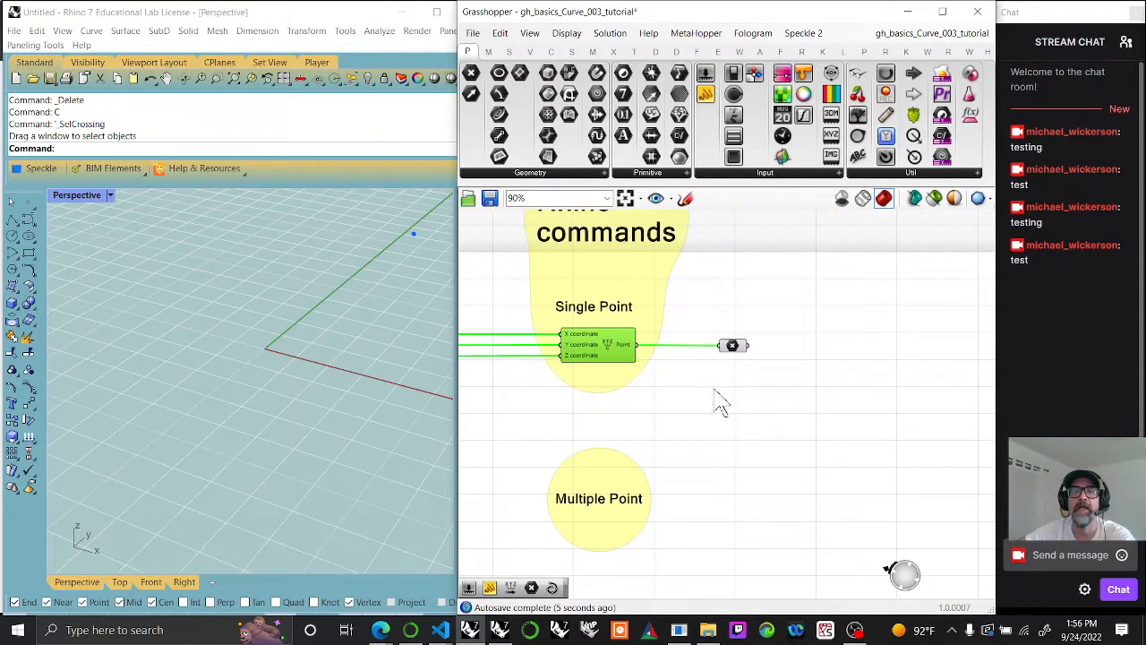
pyautogui.click(618, 306)
pyautogui.moveTo(618, 311)
pyautogui.mouseDown()
pyautogui.moveTo(827, 330)
pyautogui.moveTo(817, 312)
pyautogui.mouseUp()
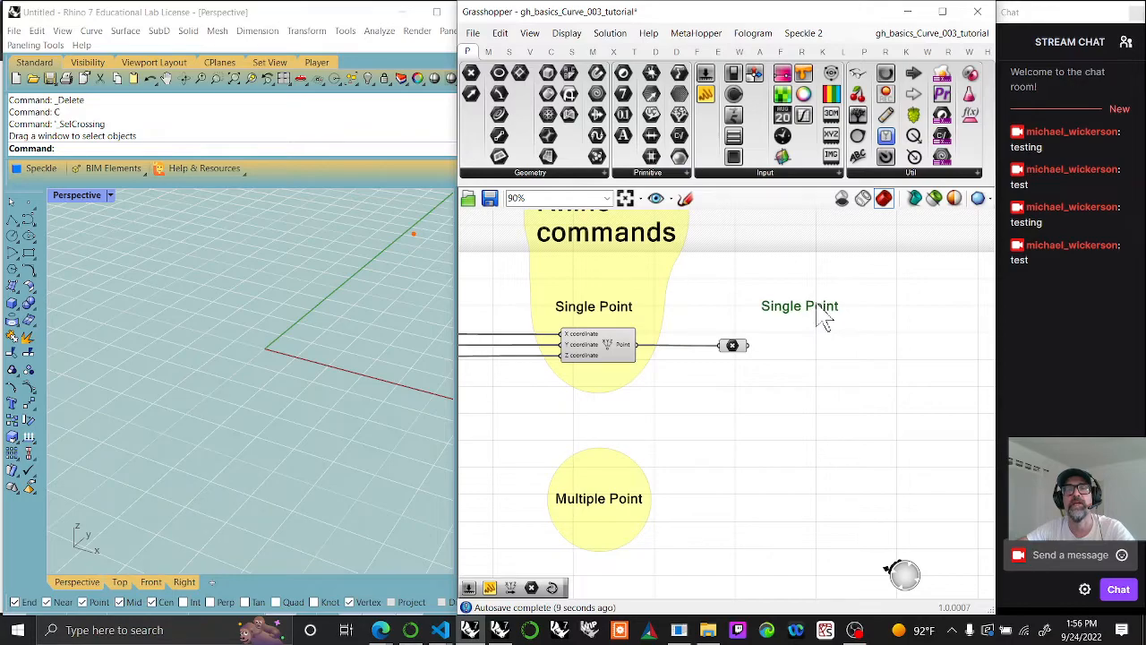
pyautogui.doubleClick(820, 309)
pyautogui.click(268, 15)
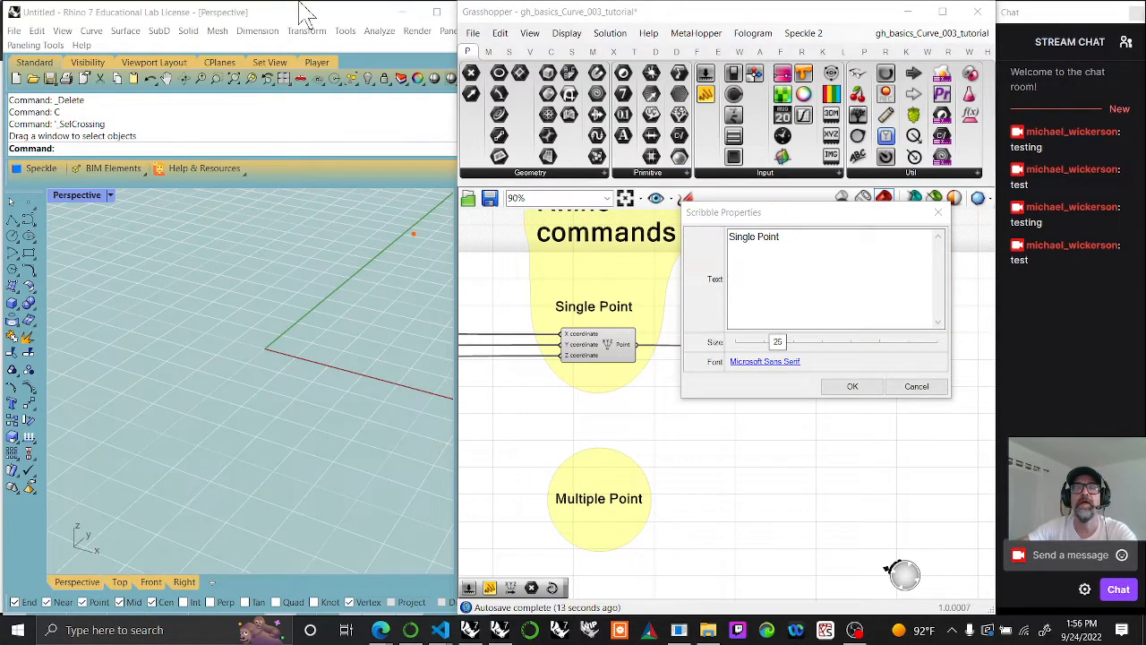
pyautogui.click(699, 251)
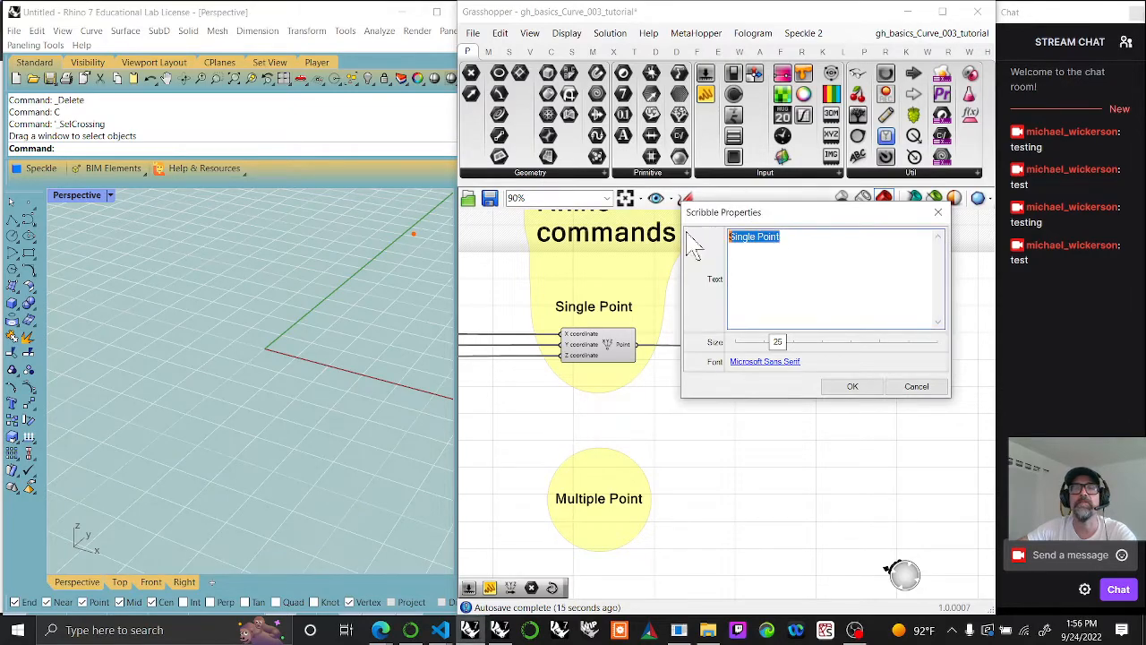
pyautogui.write('Transformation')
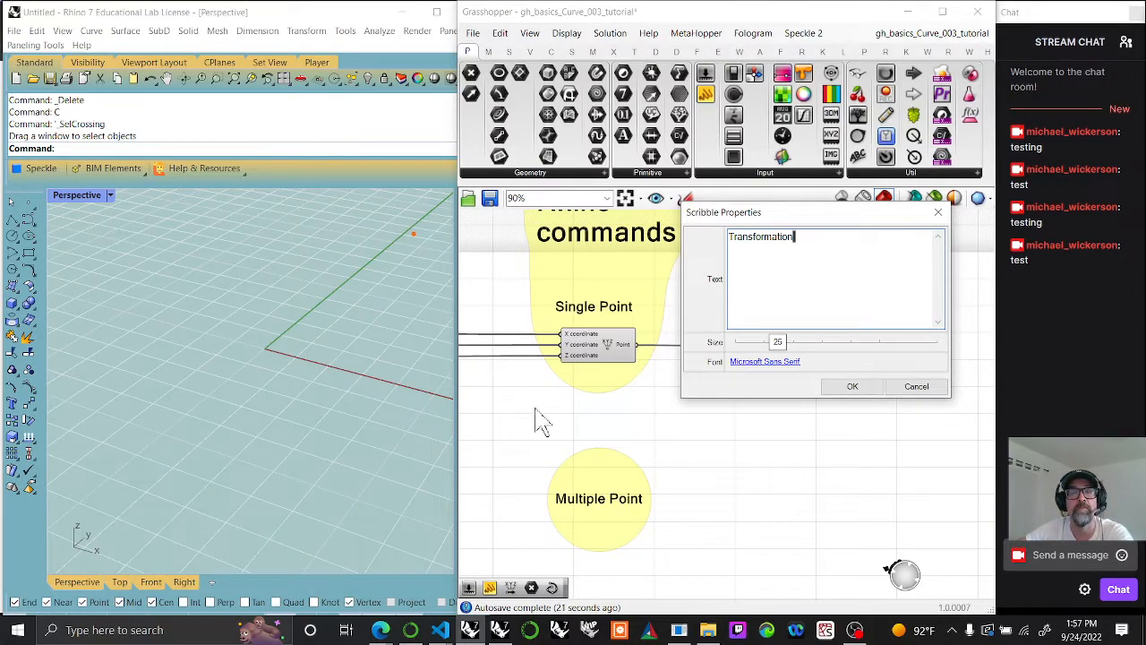
pyautogui.click(853, 387)
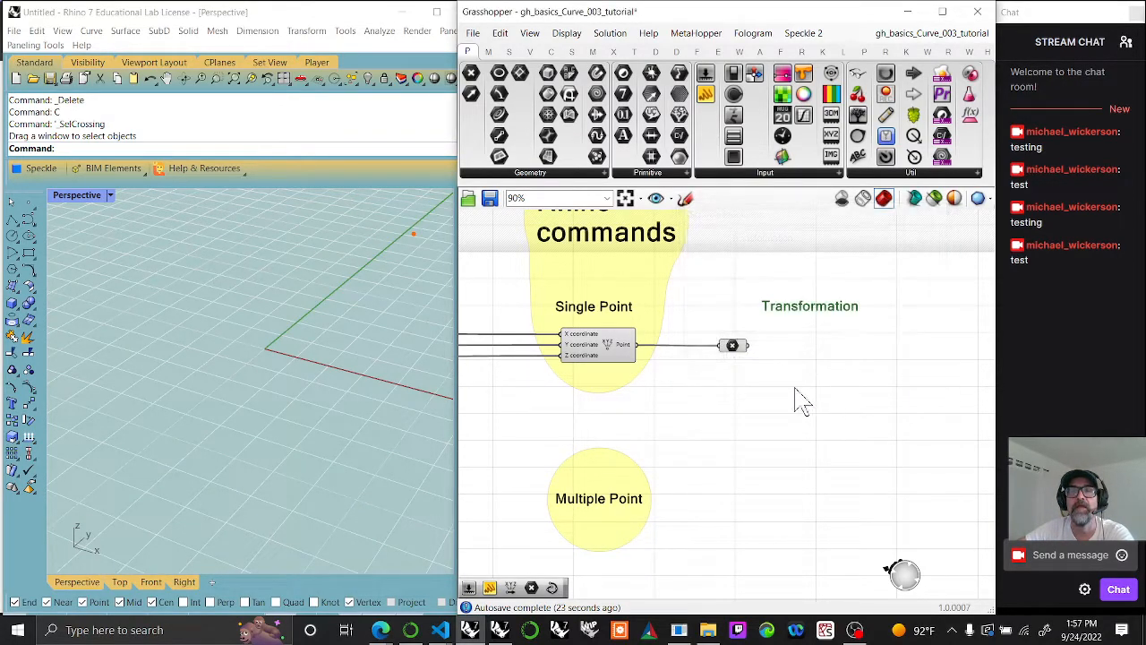
pyautogui.rightClick(804, 329)
pyautogui.click(846, 436)
# Step: Move the Multiple Point label and the Single Point label with its Construct Point component down, clear of the Rhino commands label
pyautogui.moveTo(687, 403); pyautogui.dragTo(841, 409, button='right')
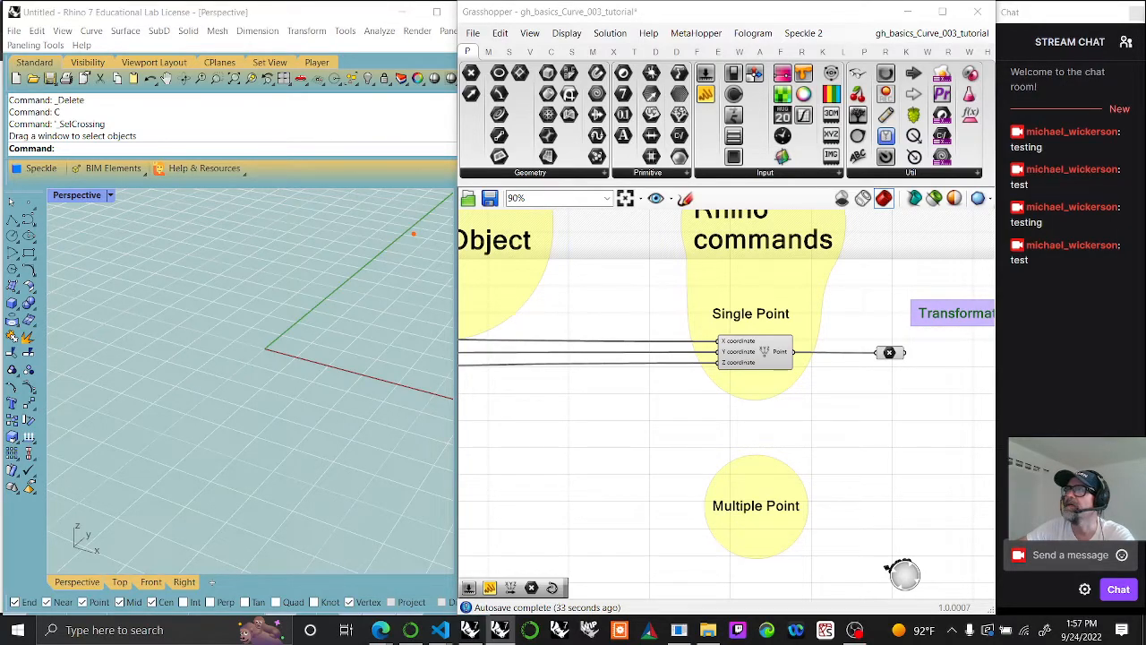
pyautogui.moveTo(624, 417); pyautogui.dragTo(731, 412, button='right')
pyautogui.scroll(-5, 731, 412)
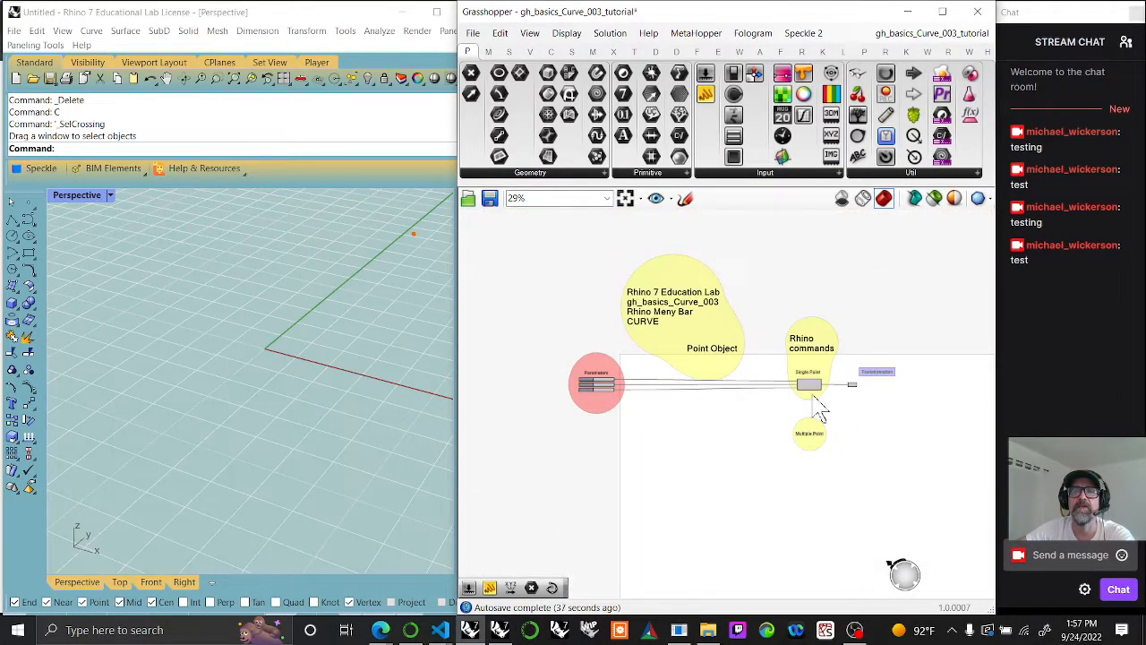
pyautogui.moveTo(815, 394); pyautogui.dragTo(811, 466)
pyautogui.moveTo(808, 378); pyautogui.dragTo(804, 437)
pyautogui.click(773, 446)
pyautogui.scroll(2, 813, 412)
pyautogui.scroll(1, 815, 412)
pyautogui.moveTo(832, 509); pyautogui.dragTo(806, 540)
# Step: Move the Point parameter further right and place the Transformation label above the wire between it and Construct Point
pyautogui.moveTo(879, 373); pyautogui.dragTo(967, 427)
pyautogui.moveTo(919, 349)
pyautogui.mouseDown()
pyautogui.moveTo(917, 395)
pyautogui.moveTo(900, 383)
pyautogui.moveTo(647, 388)
pyautogui.moveTo(895, 394)
pyautogui.mouseUp()
pyautogui.click(912, 424)
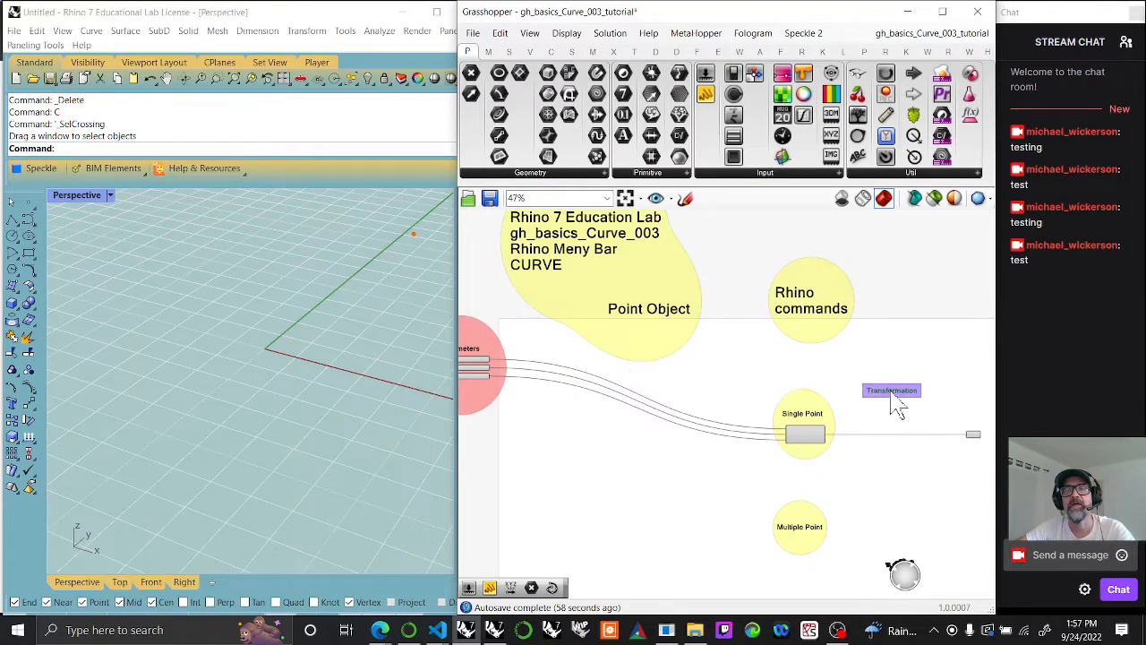
# Step: Duplicate the Transformation label between the sliders and Construct Point, change the copy's text to "Algorithms" and group it
pyautogui.scroll(5, 895, 395)
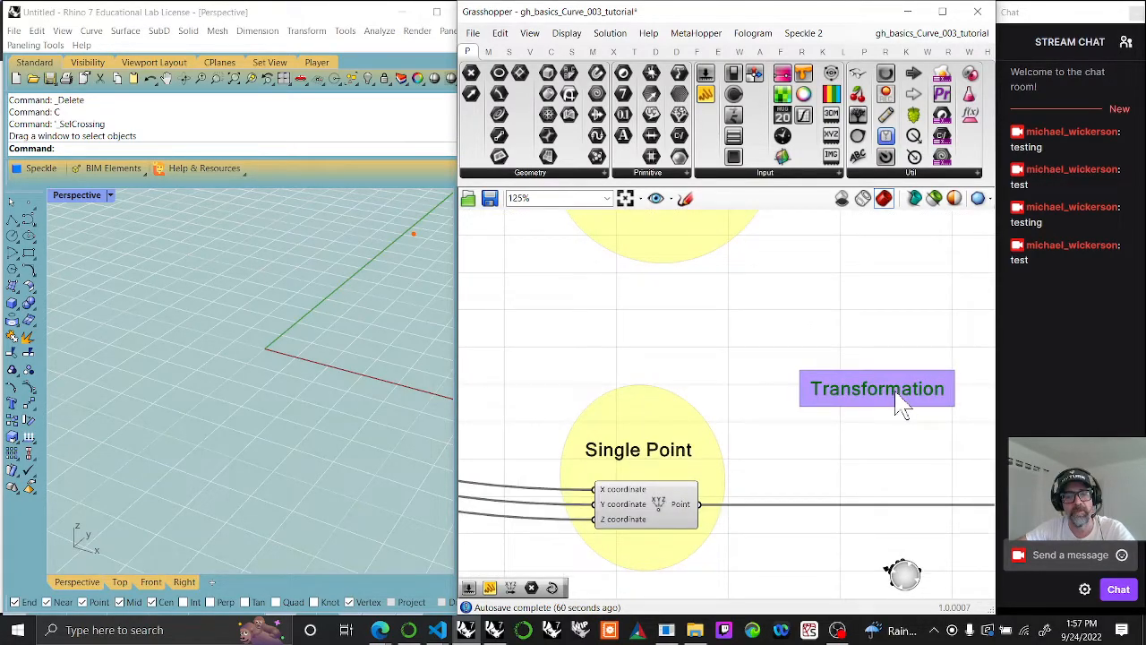
pyautogui.moveTo(877, 422)
pyautogui.mouseDown()
pyautogui.moveTo(860, 409)
pyautogui.moveTo(498, 400)
pyautogui.mouseUp()
pyautogui.moveTo(557, 394)
pyautogui.mouseDown(button='right')
pyautogui.moveTo(660, 403)
pyautogui.moveTo(868, 376)
pyautogui.mouseUp(button='right')
pyautogui.moveTo(829, 361); pyautogui.dragTo(630, 383)
pyautogui.doubleClick(629, 380)
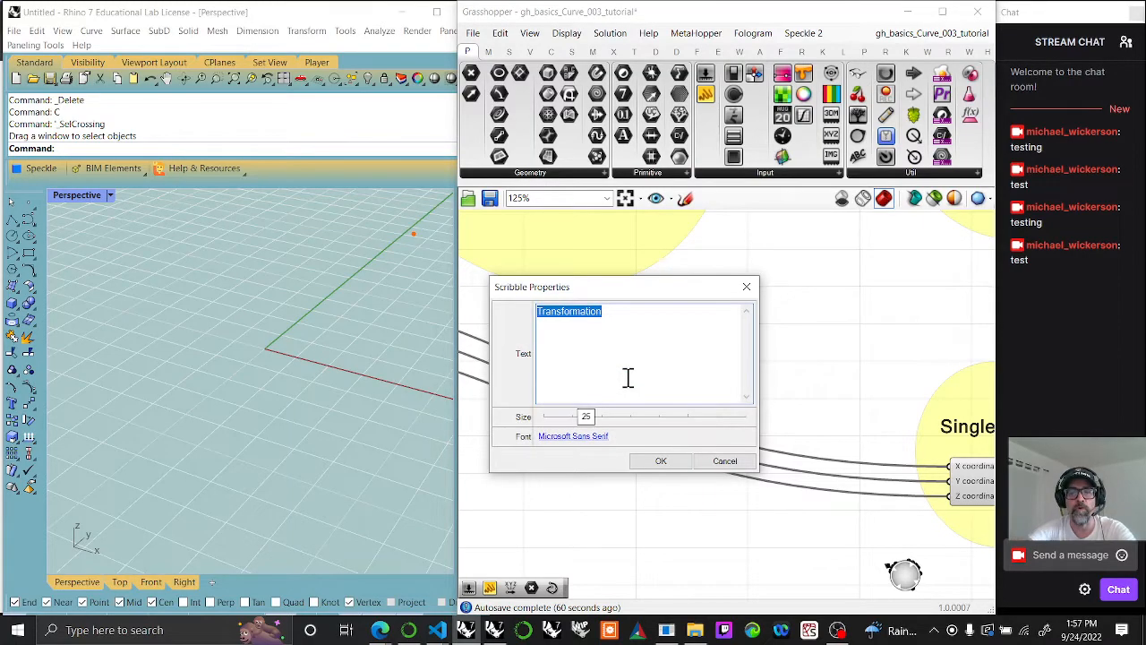
pyautogui.write('Algorithms')
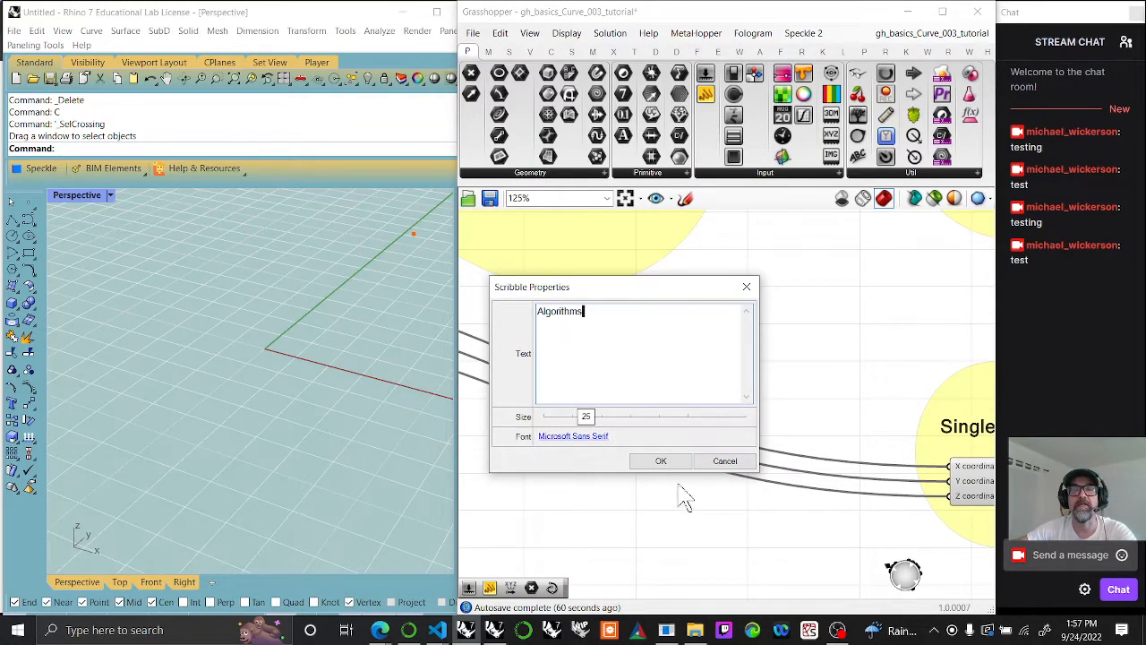
pyautogui.click(661, 460)
pyautogui.moveTo(609, 392); pyautogui.dragTo(594, 358)
pyautogui.rightClick(619, 389)
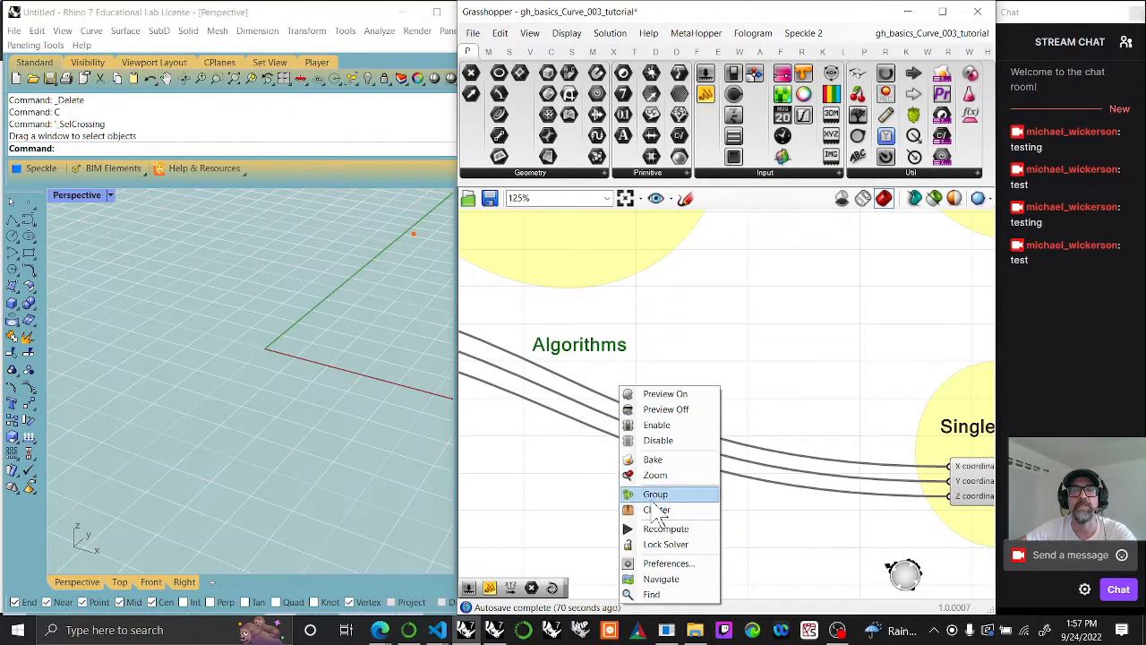
pyautogui.click(655, 497)
# Step: Move the Parameters group down level with Construct Point and shift the Point parameter further right
pyautogui.moveTo(648, 507); pyautogui.dragTo(788, 468, button='right')
pyautogui.scroll(-5, 761, 448)
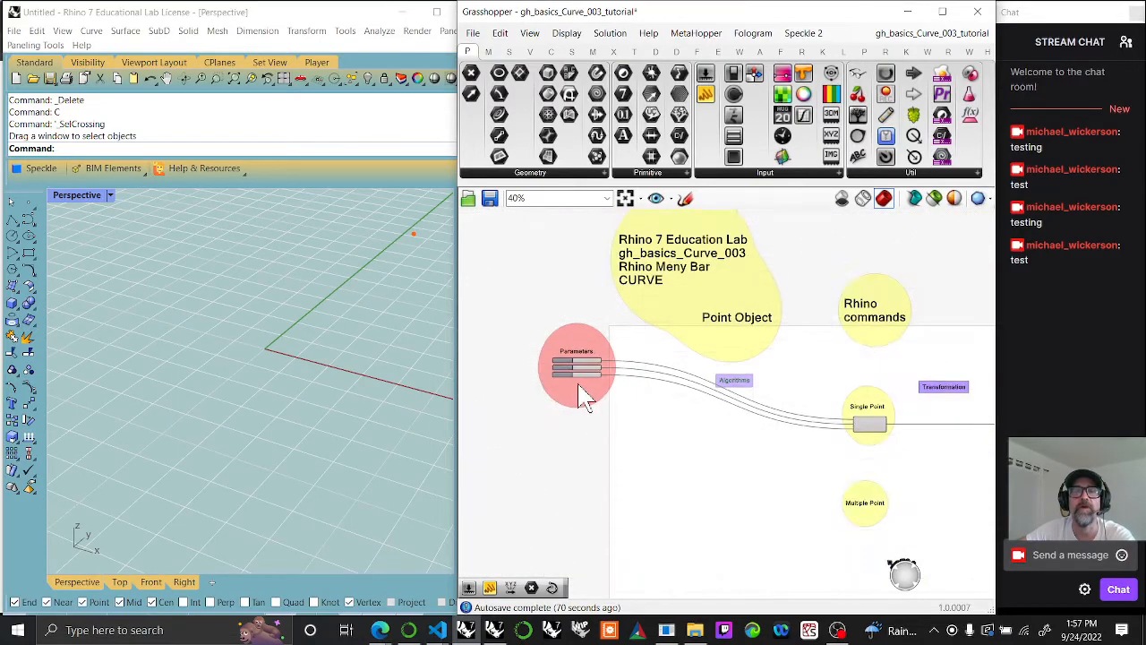
pyautogui.moveTo(589, 397); pyautogui.dragTo(583, 461)
pyautogui.moveTo(806, 493); pyautogui.dragTo(678, 499, button='right')
pyautogui.moveTo(735, 498); pyautogui.dragTo(730, 498)
pyautogui.click(770, 498)
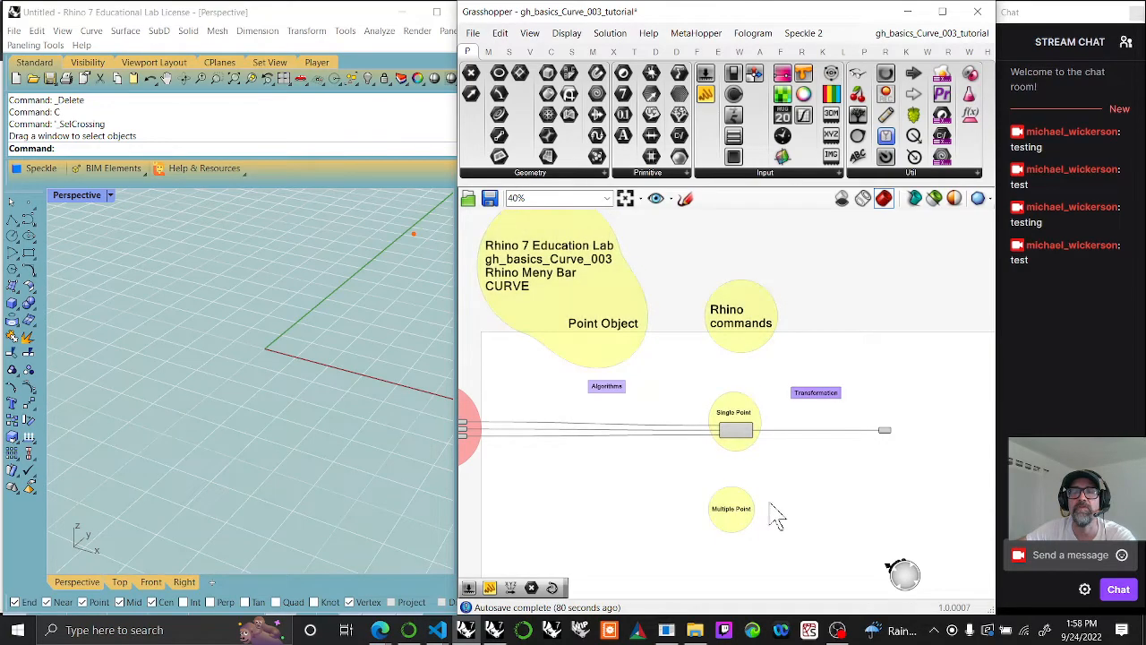
pyautogui.scroll(4, 838, 500)
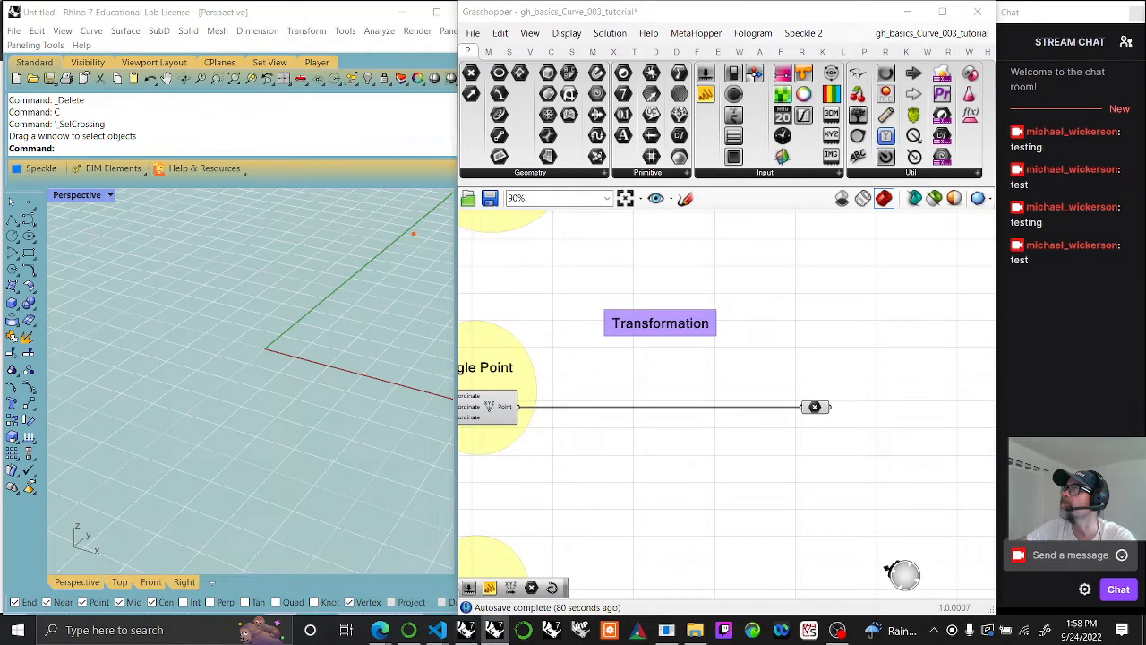
pyautogui.moveTo(816, 412); pyautogui.dragTo(857, 415)
# Step: Select the Construct Point component, then set the X slider to 3.836 and the Y slider to 1.388
pyautogui.scroll(-2, 208, 340)
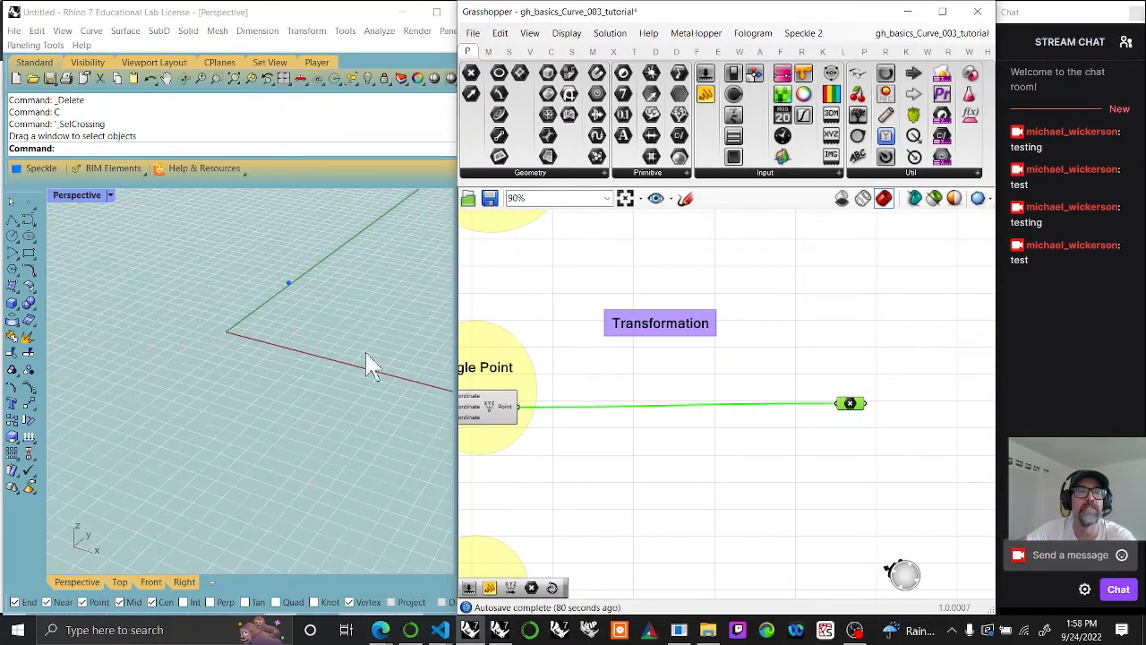
pyautogui.moveTo(528, 456); pyautogui.dragTo(696, 451, button='right')
pyautogui.click(683, 421)
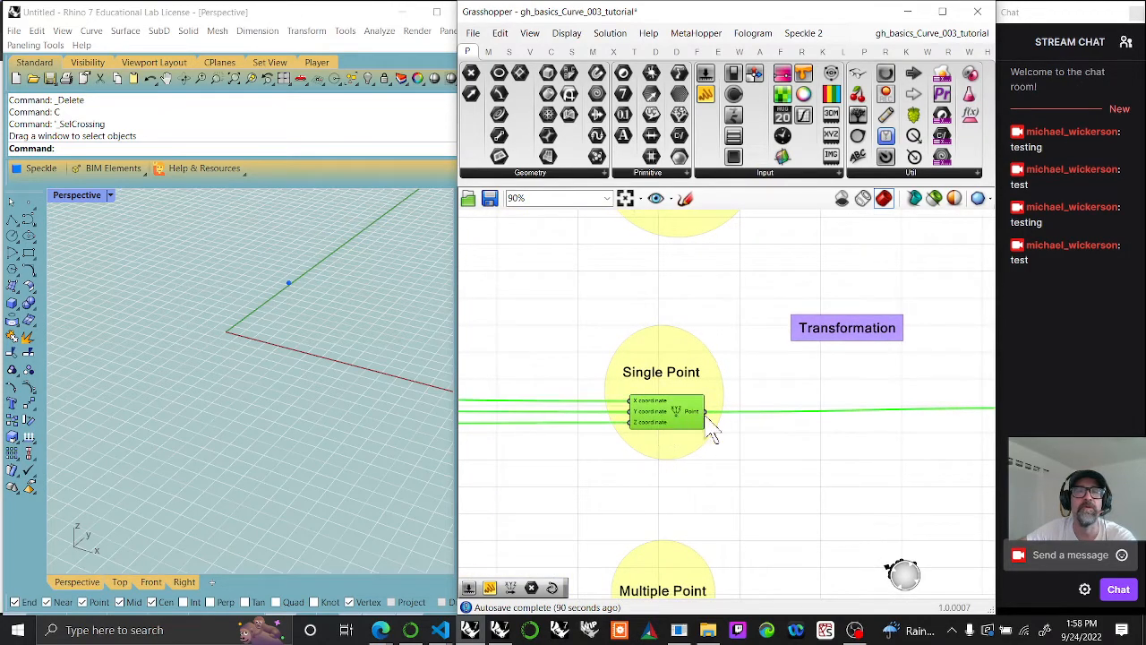
pyautogui.moveTo(563, 484); pyautogui.dragTo(660, 443, button='right')
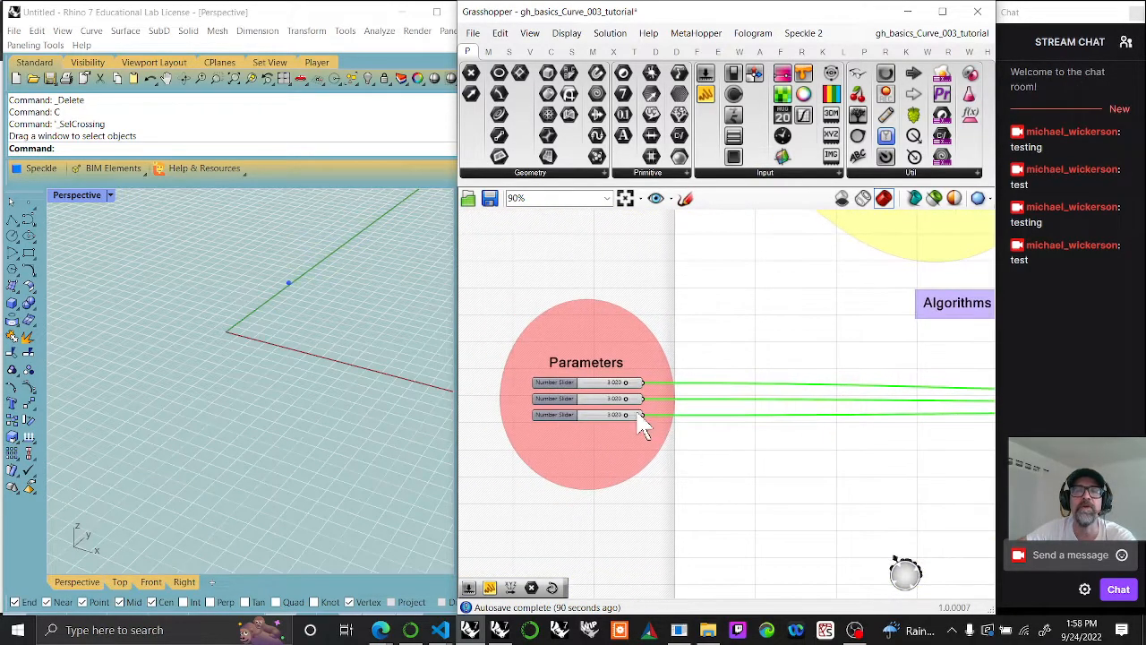
pyautogui.scroll(3, 643, 421)
pyautogui.moveTo(618, 399); pyautogui.dragTo(626, 371)
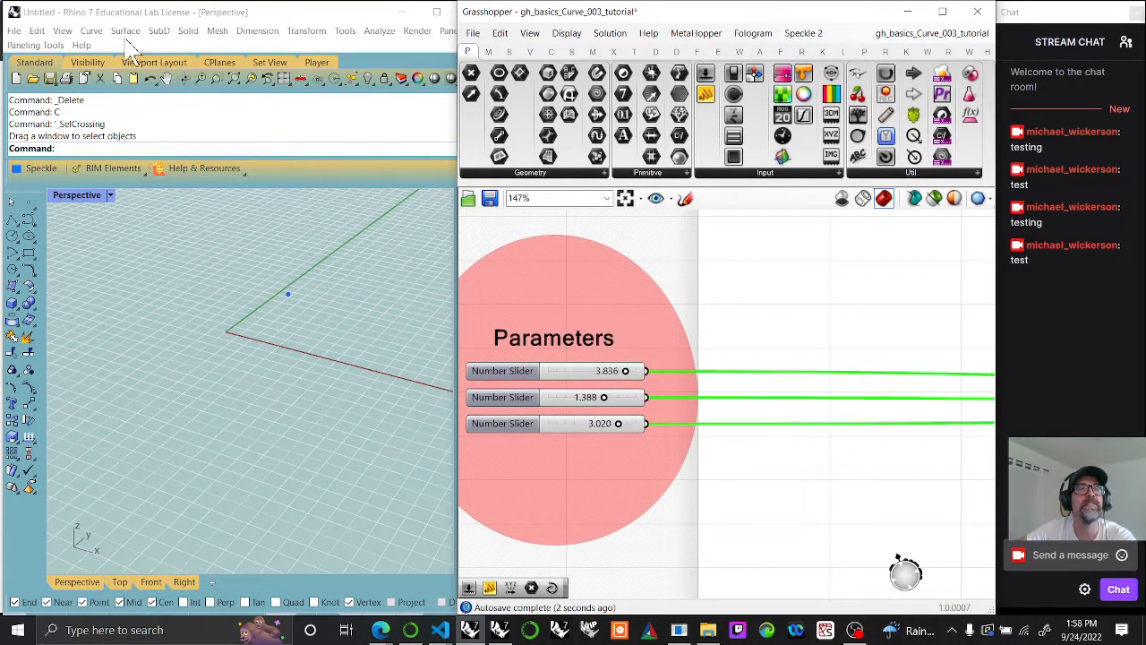
# Step: Switch to Rhino and place a single point object in the Perspective view, below the red X axis
pyautogui.click(92, 34)
pyautogui.moveTo(110, 50)
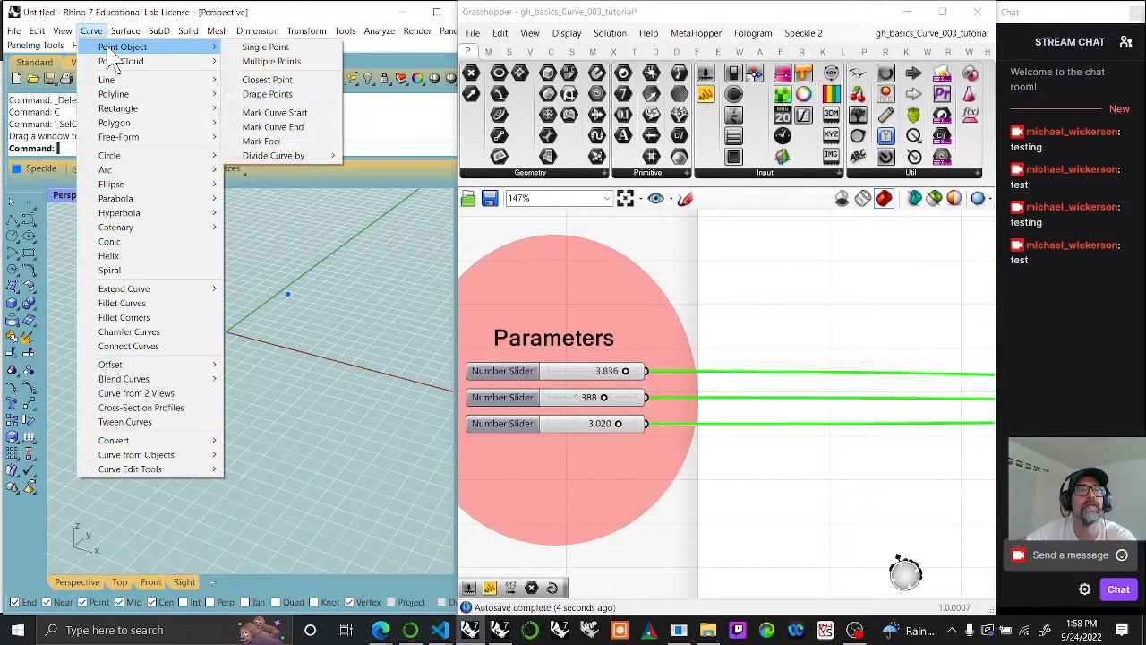
pyautogui.click(260, 47)
pyautogui.click(292, 386)
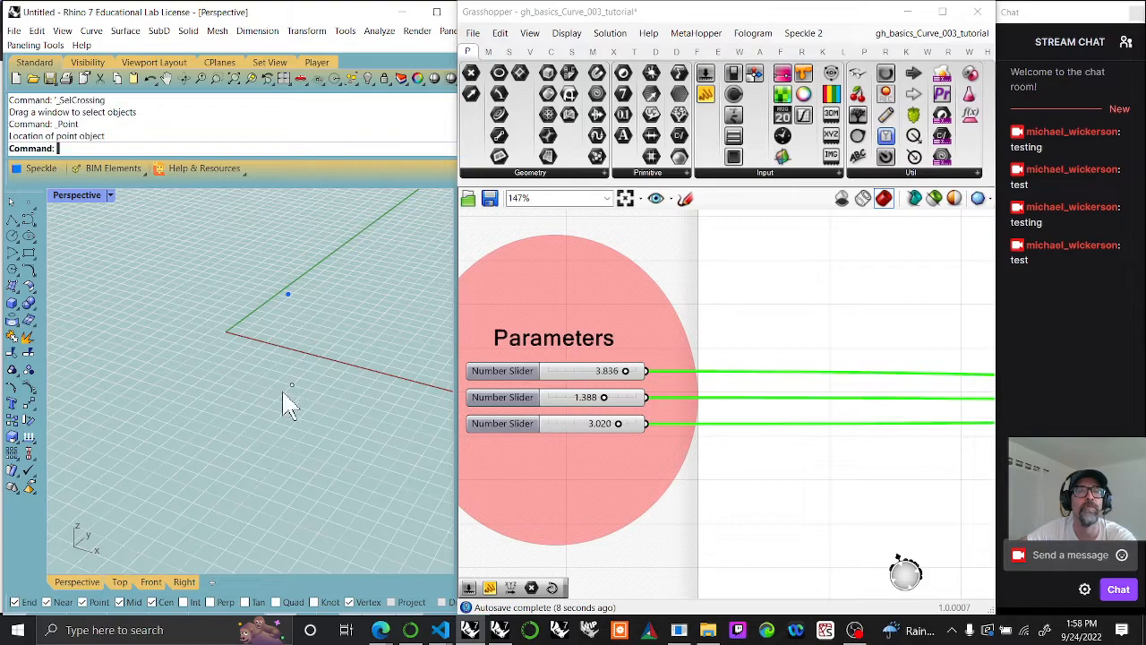
# Step: Delete the point object placed in Rhino's Perspective view
pyautogui.moveTo(316, 432); pyautogui.dragTo(244, 381)
pyautogui.press('Delete')
# Step: Duplicate the Transformation label in Grasshopper, placing the copy above the Point parameter, and change its text to "Geometry"
pyautogui.moveTo(887, 435); pyautogui.dragTo(703, 376, button='right')
pyautogui.scroll(-6, 716, 384)
pyautogui.moveTo(799, 376); pyautogui.dragTo(619, 349, button='right')
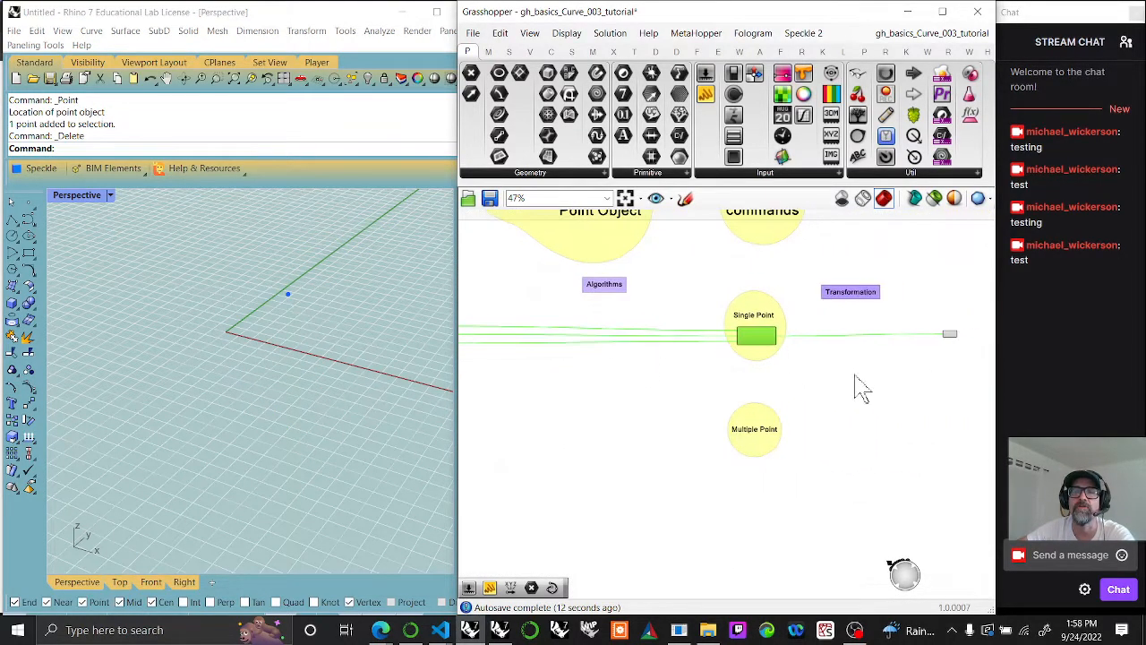
pyautogui.click(614, 298)
pyautogui.moveTo(872, 383); pyautogui.dragTo(656, 334, button='right')
pyautogui.scroll(3, 707, 322)
pyautogui.moveTo(717, 302); pyautogui.dragTo(620, 350, button='right')
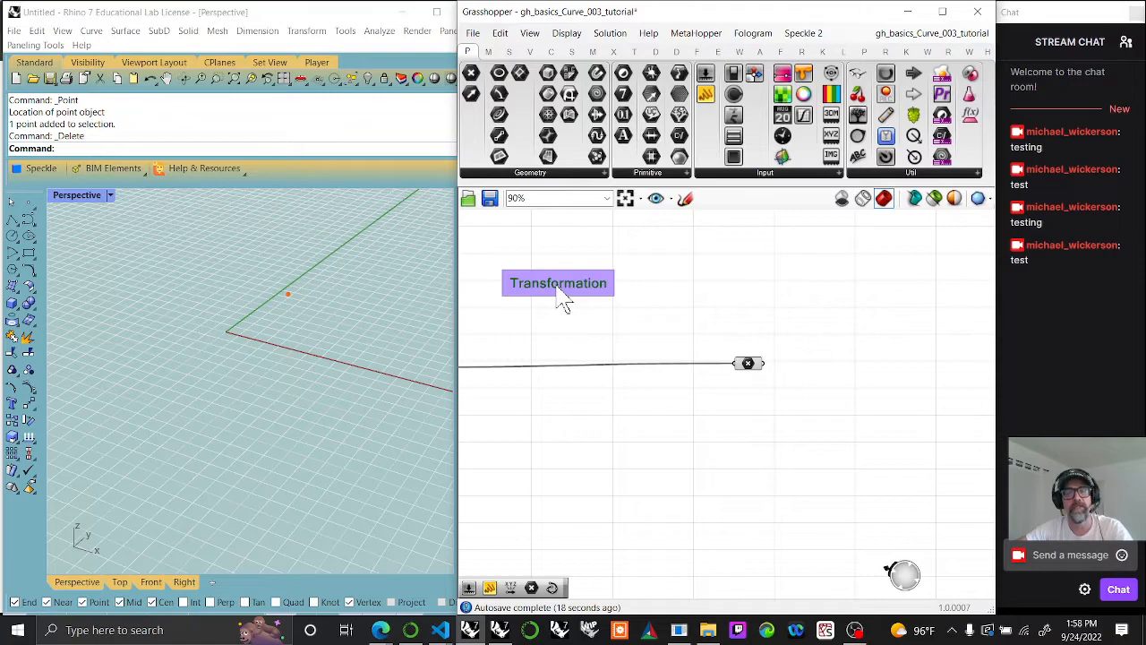
pyautogui.moveTo(556, 285)
pyautogui.keyDown('alt'); pyautogui.mouseDown()
pyautogui.moveTo(726, 299)
pyautogui.moveTo(727, 283)
pyautogui.mouseUp(); pyautogui.keyUp('alt')
pyautogui.doubleClick(727, 283)
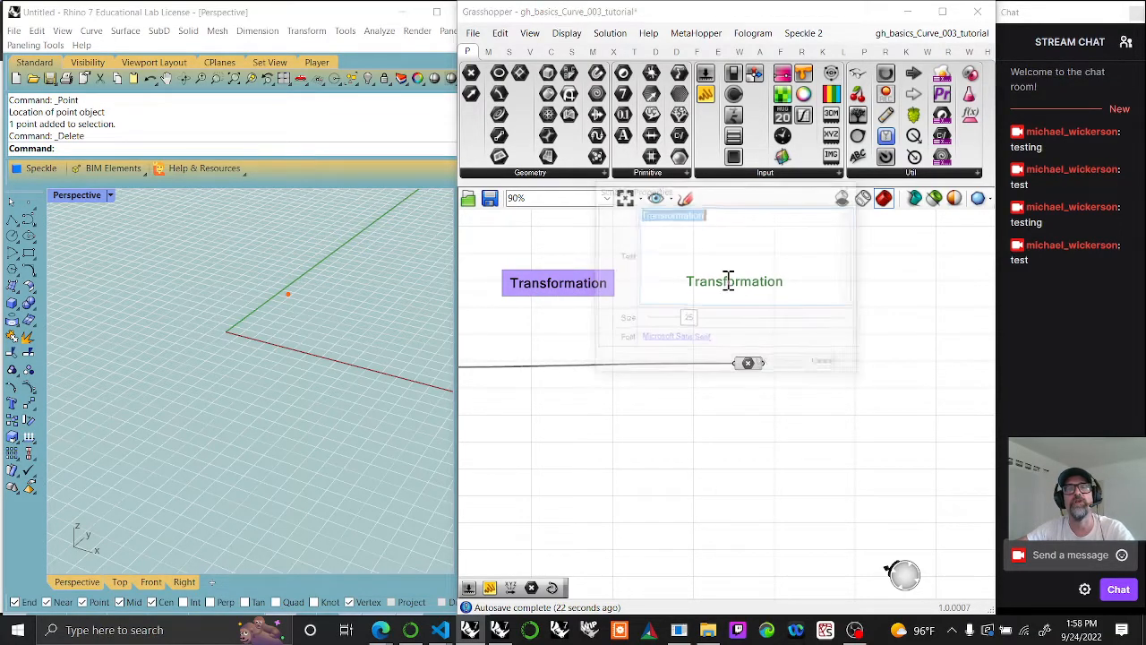
pyautogui.write('Geometry')
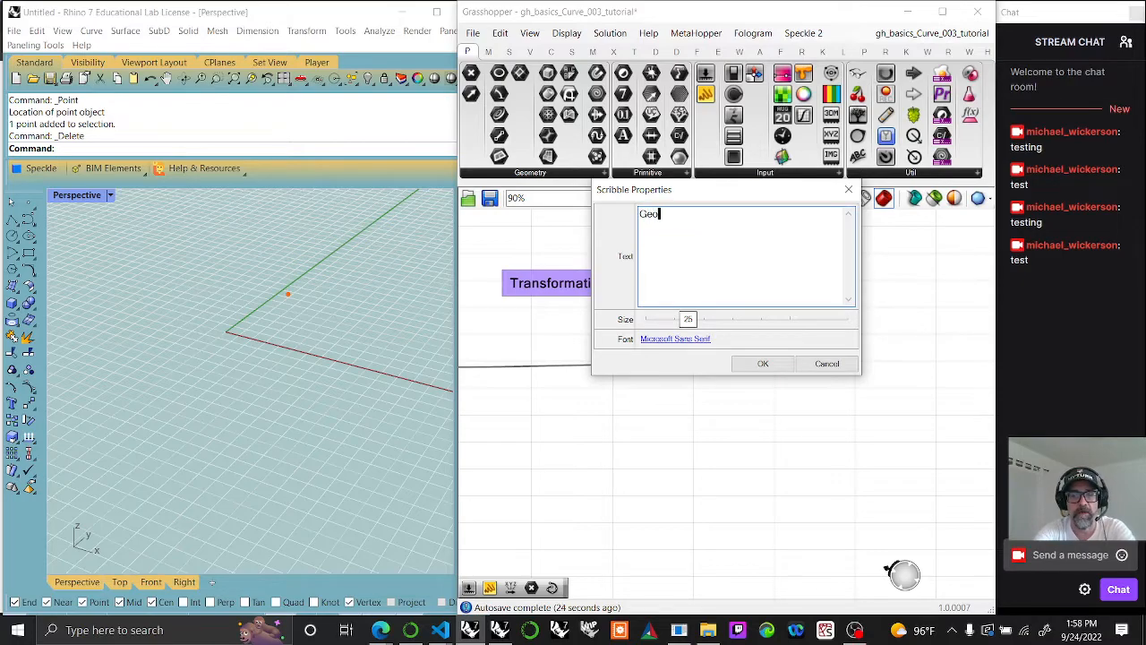
pyautogui.click(759, 365)
# Step: Group the Geometry label together with the Point parameter
pyautogui.moveTo(771, 406); pyautogui.dragTo(689, 275)
pyautogui.rightClick(614, 288)
pyautogui.rightClick(632, 260)
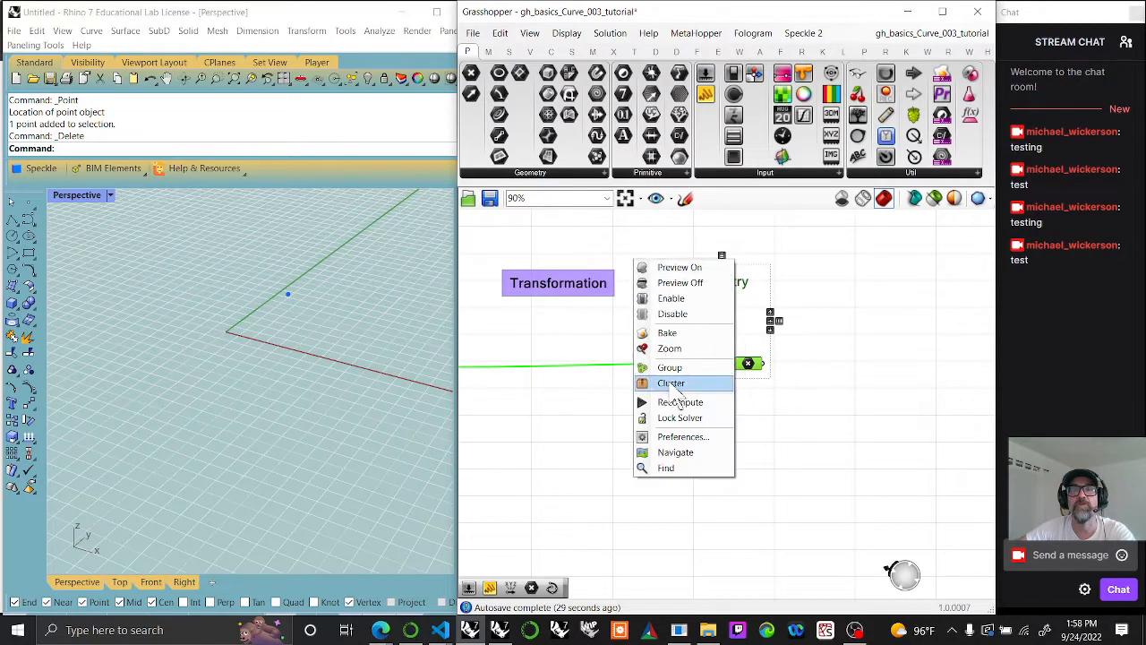
pyautogui.click(677, 367)
# Step: Colour the Geometry group translucent green with R 0, G 255, B 0 and alpha 93
pyautogui.rightClick(717, 340)
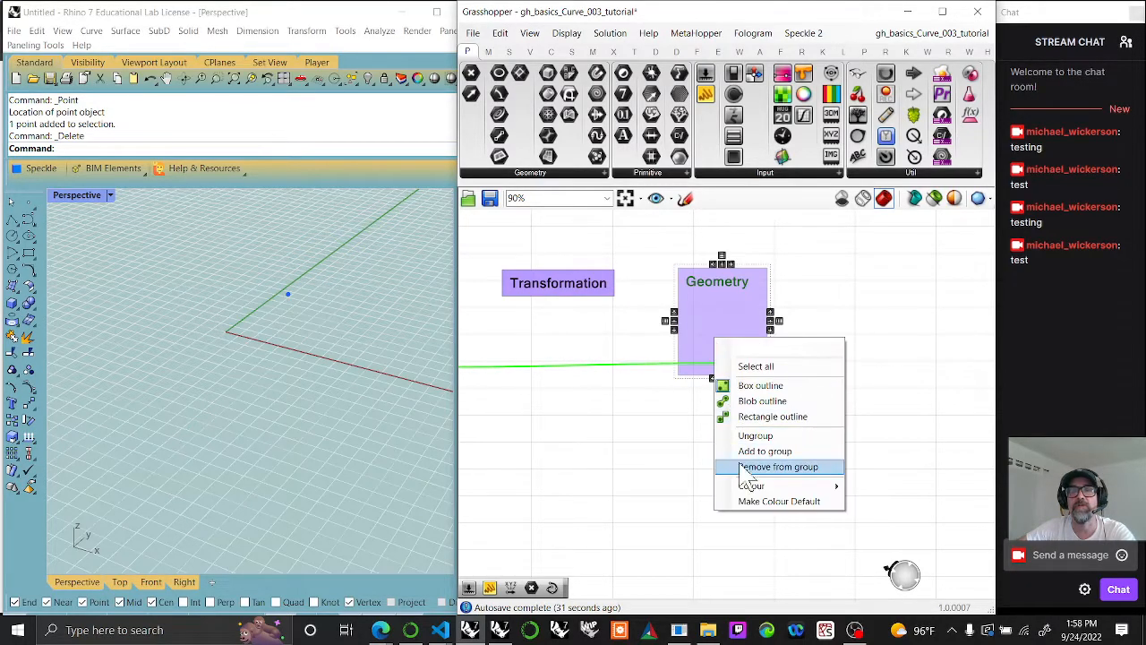
pyautogui.moveTo(789, 487)
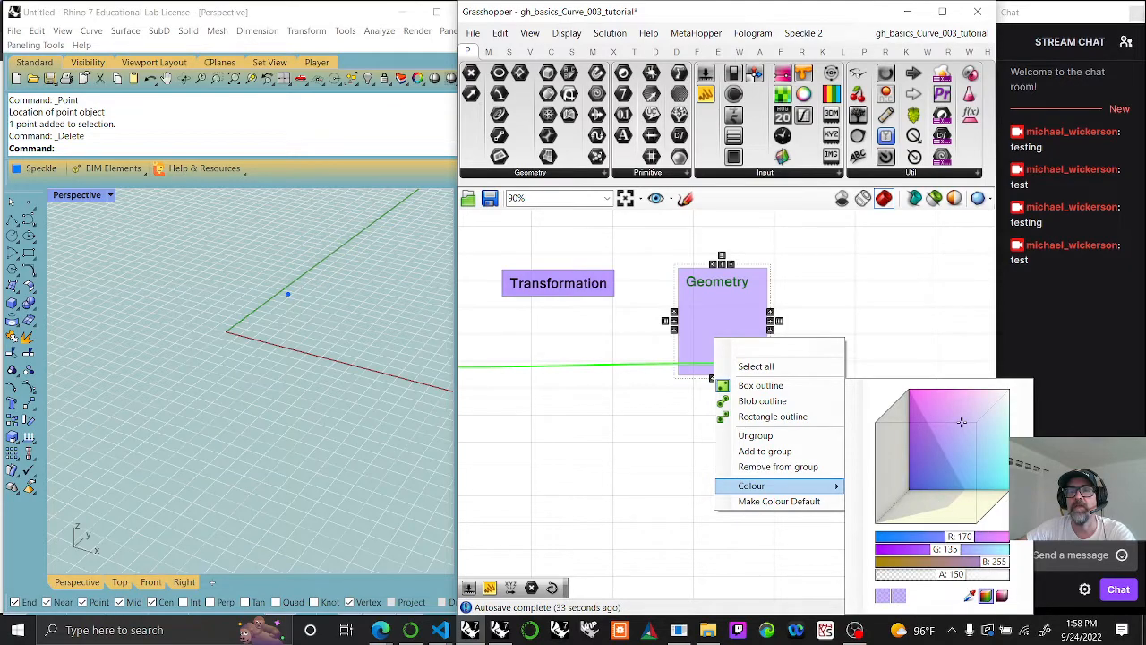
pyautogui.moveTo(1002, 498); pyautogui.dragTo(967, 543)
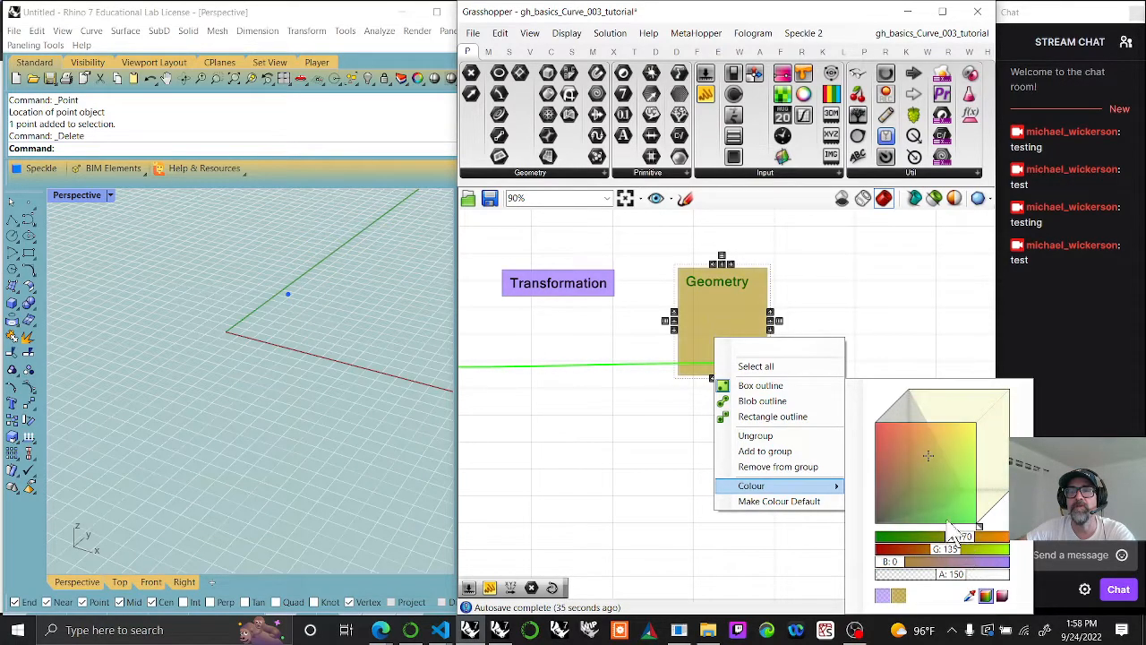
pyautogui.moveTo(960, 504); pyautogui.dragTo(996, 534)
pyautogui.moveTo(944, 573); pyautogui.dragTo(921, 575)
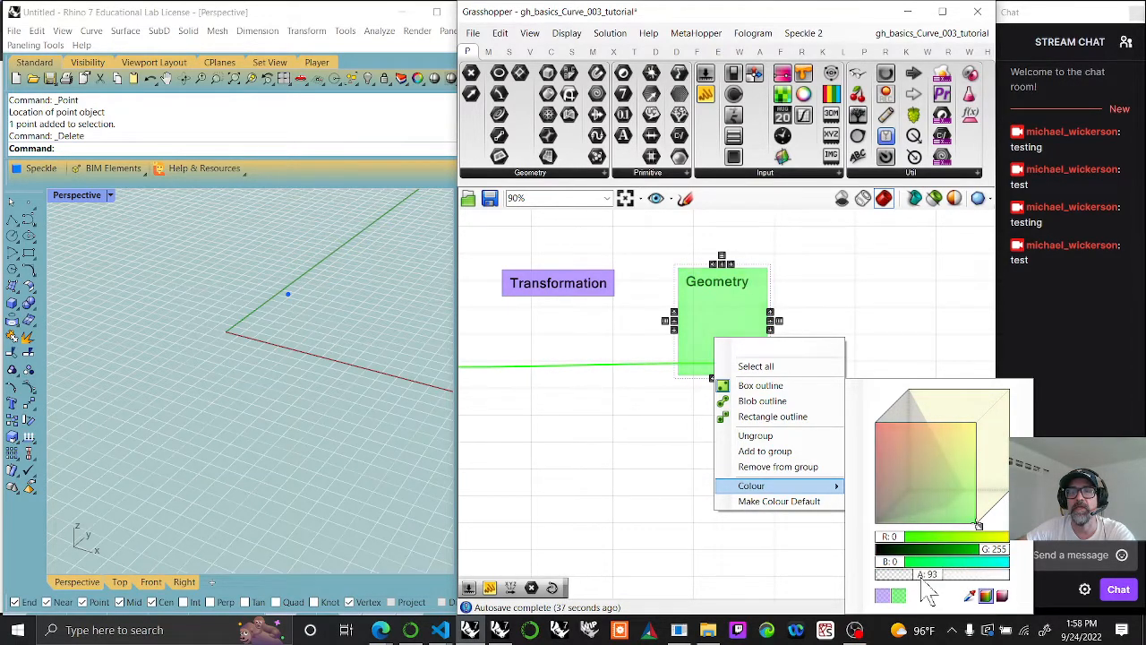
pyautogui.click(946, 317)
# Step: Give the Geometry group a blob outline and shift the group further right, away from the Transformation label
pyautogui.rightClick(722, 347)
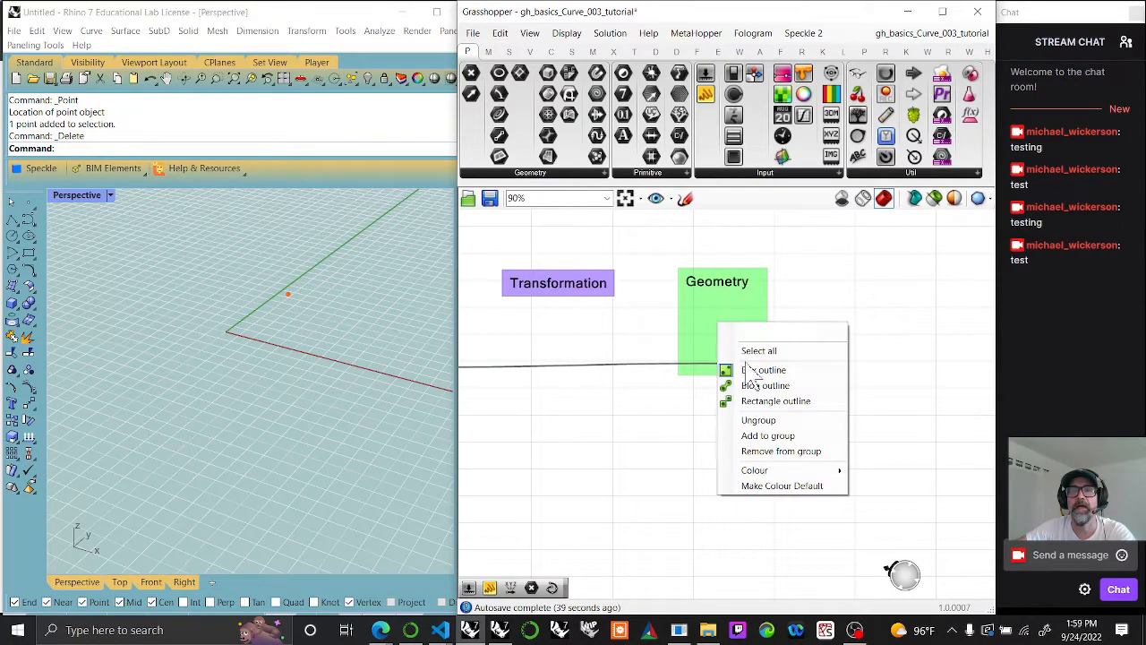
pyautogui.click(766, 385)
pyautogui.moveTo(752, 314); pyautogui.dragTo(792, 327)
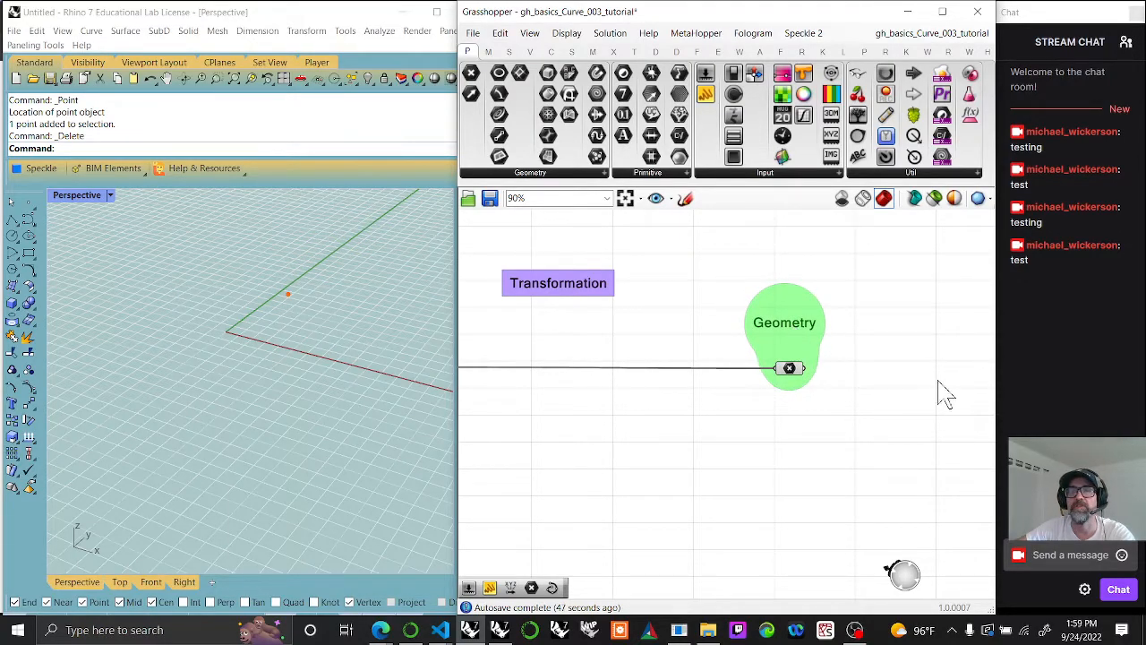
# Step: Add a Panel to the right of the Geometry group and connect the Point parameter's output to it
pyautogui.moveTo(939, 383); pyautogui.dragTo(806, 346, button='right')
pyautogui.scroll(-3, 889, 434)
pyautogui.moveTo(894, 439); pyautogui.dragTo(702, 412, button='right')
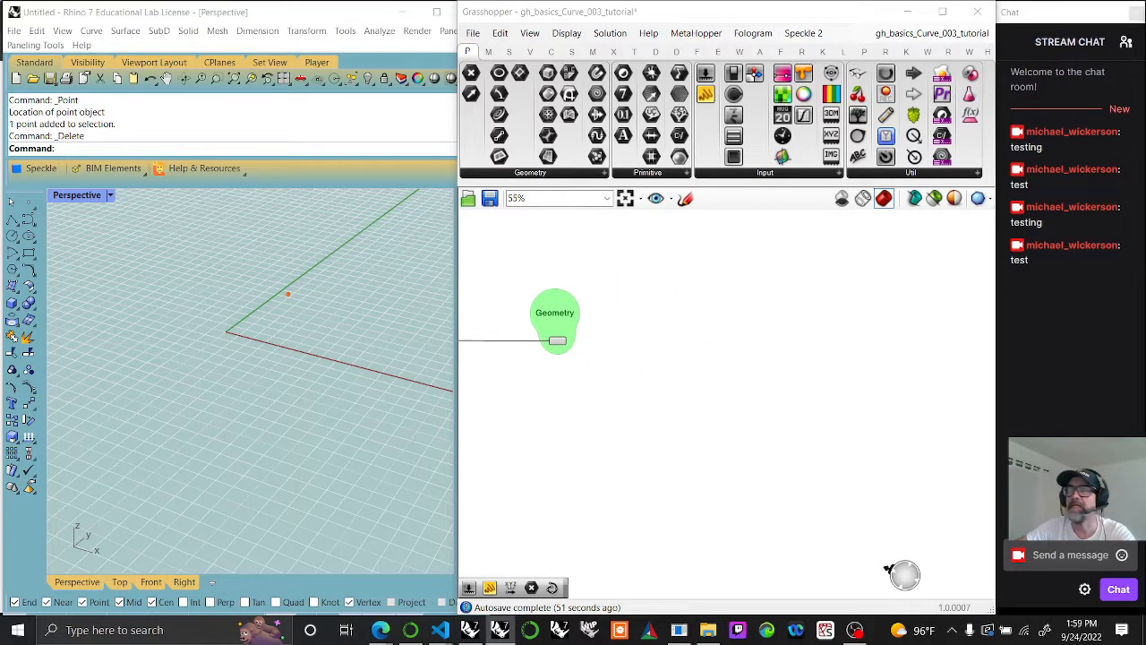
pyautogui.moveTo(720, 341); pyautogui.dragTo(686, 354, button='right')
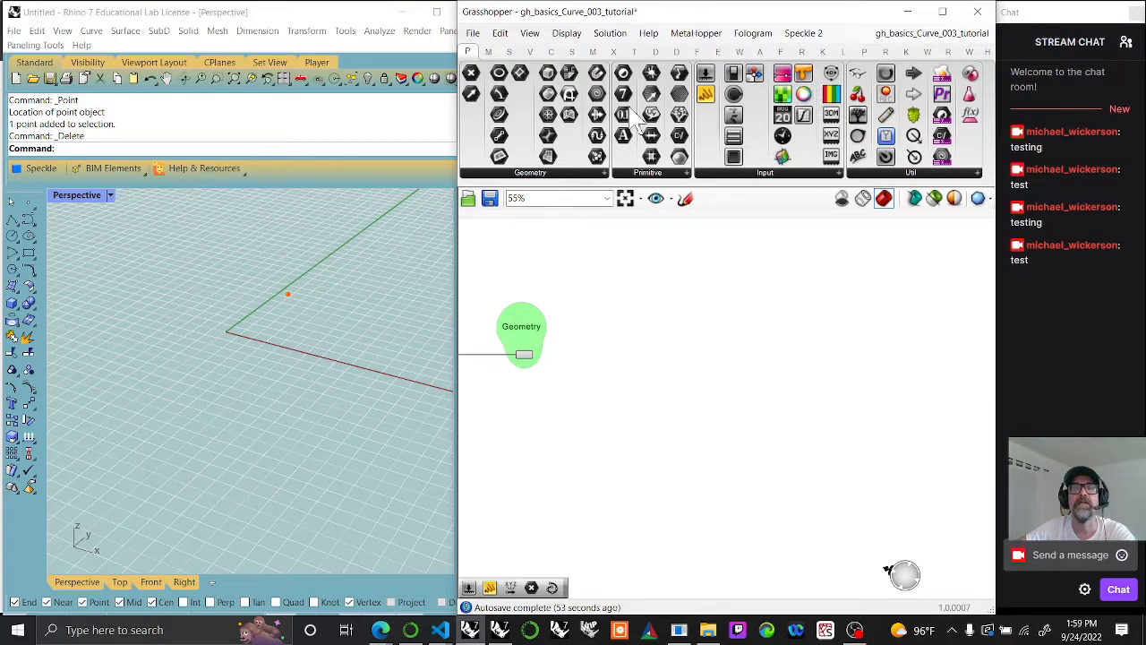
pyautogui.moveTo(682, 157); pyautogui.dragTo(647, 358)
pyautogui.scroll(3, 627, 360)
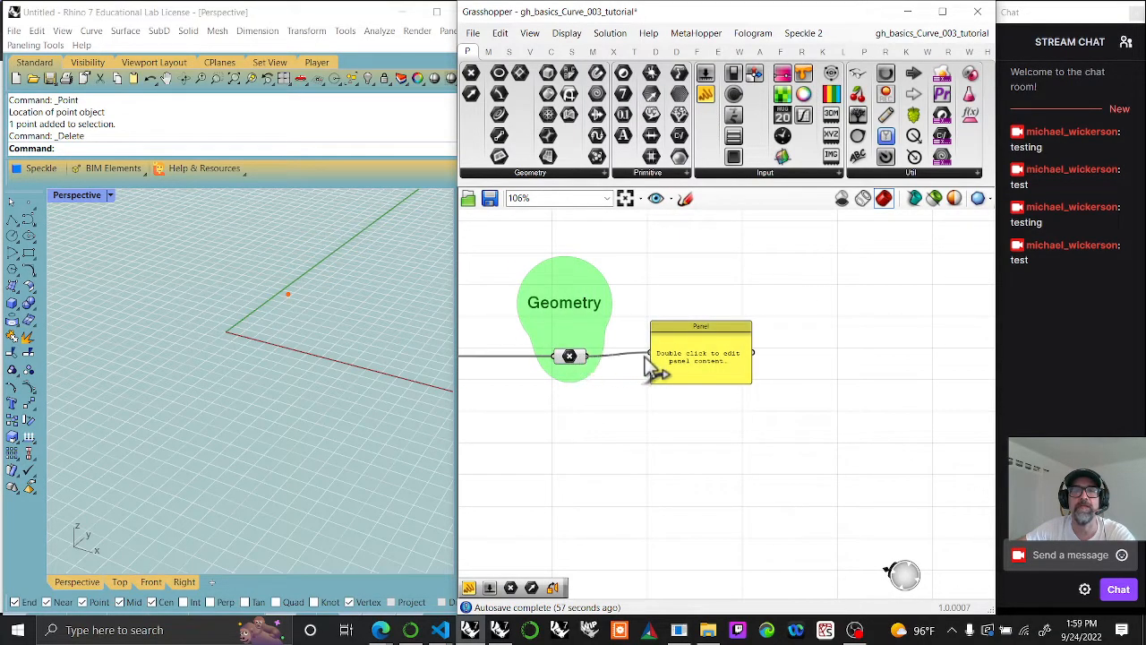
pyautogui.click(714, 367)
pyautogui.scroll(4, 711, 376)
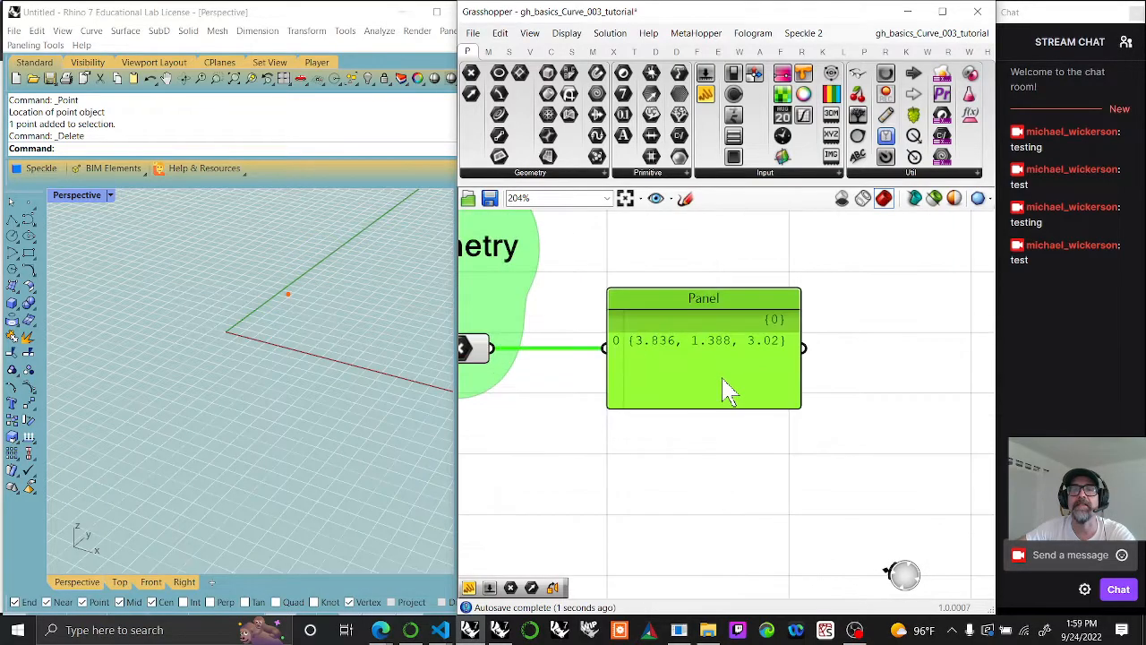
# Step: Add a Param Viewer to the right of the Panel and connect the Panel's output to it
pyautogui.scroll(-4, 727, 391)
pyautogui.moveTo(858, 116); pyautogui.dragTo(855, 361)
pyautogui.moveTo(759, 359); pyautogui.dragTo(795, 359)
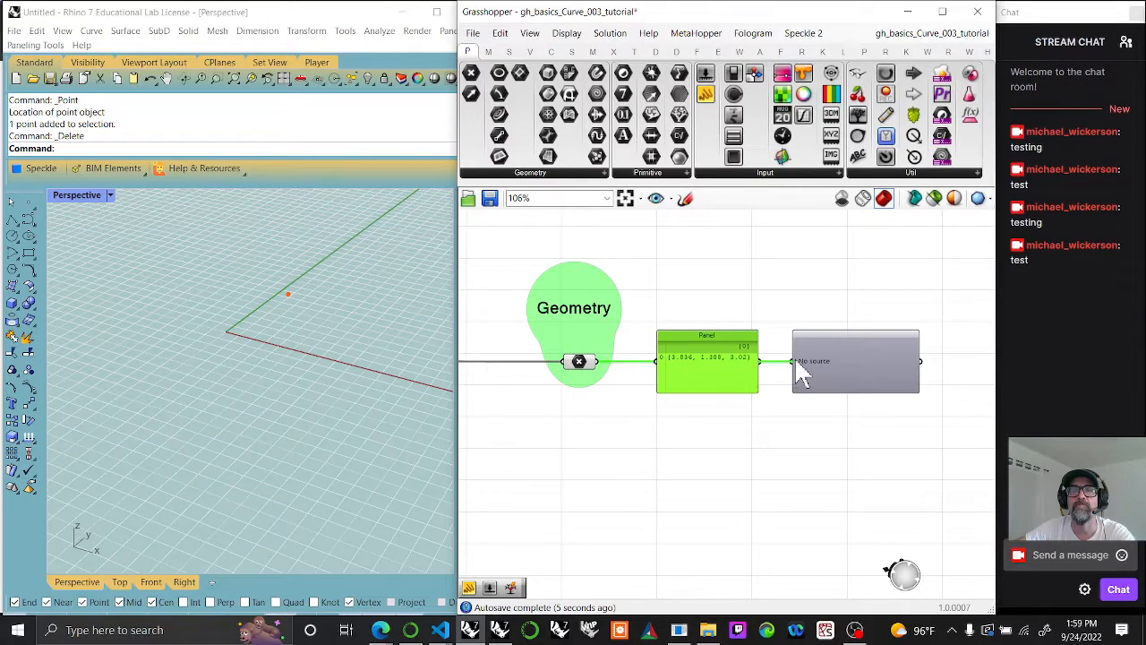
pyautogui.scroll(4, 796, 363)
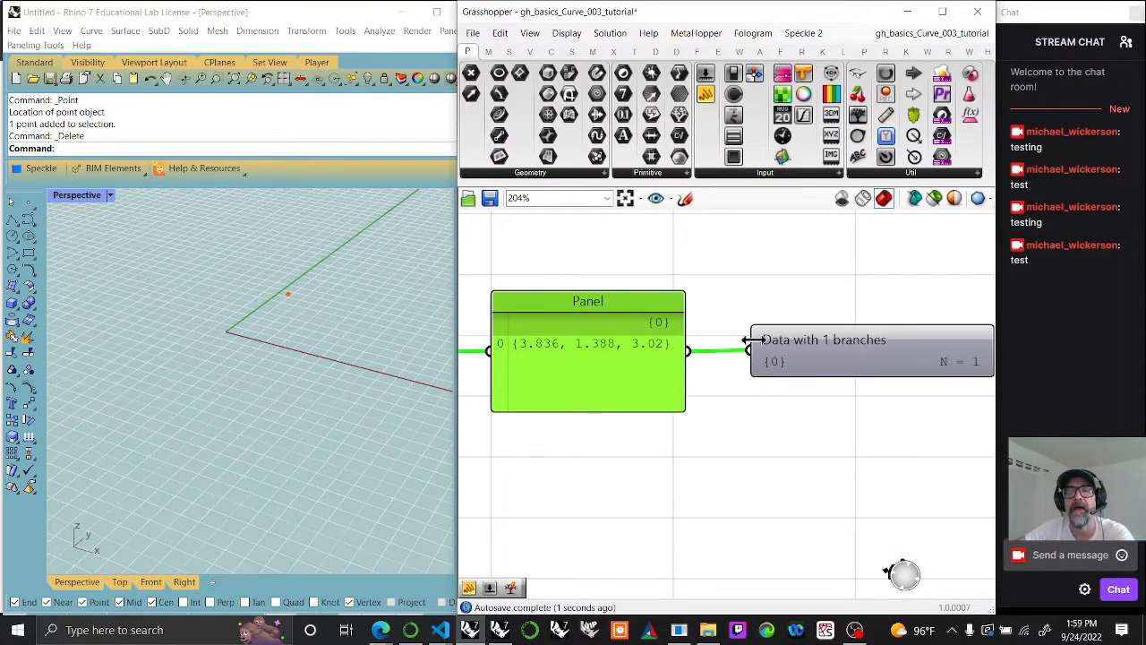
pyautogui.moveTo(903, 408); pyautogui.dragTo(773, 351, button='right')
pyautogui.moveTo(700, 368); pyautogui.dragTo(858, 372, button='right')
pyautogui.scroll(-4, 805, 392)
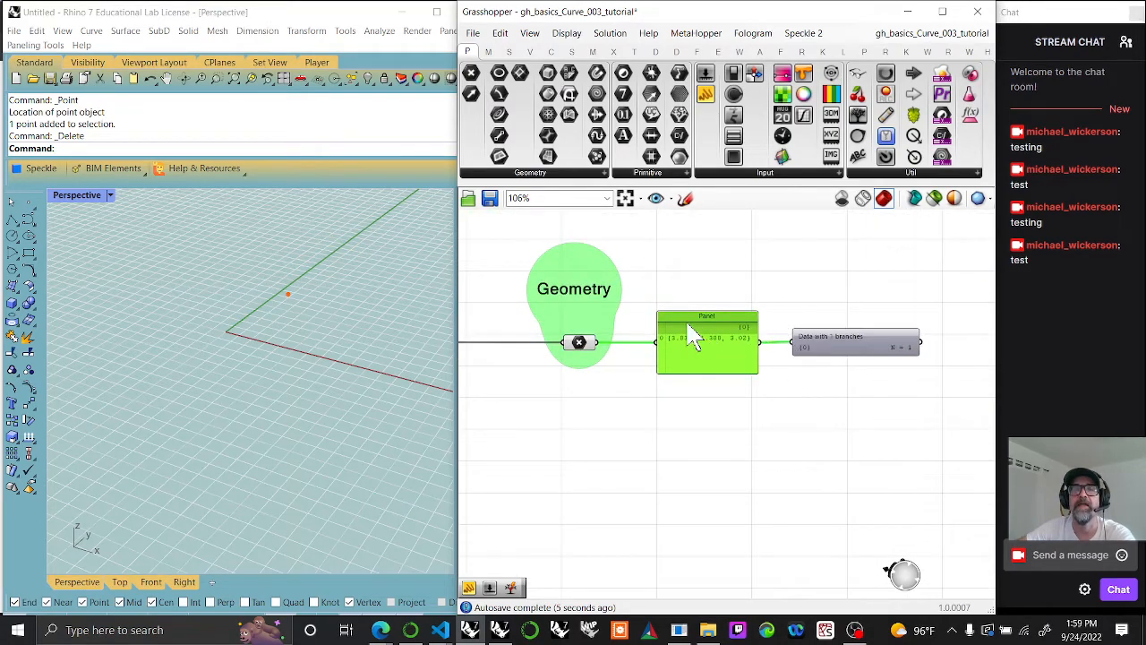
# Step: Duplicate the Geometry label above the Panel and change the copy's text to "Panels"
pyautogui.click(594, 301)
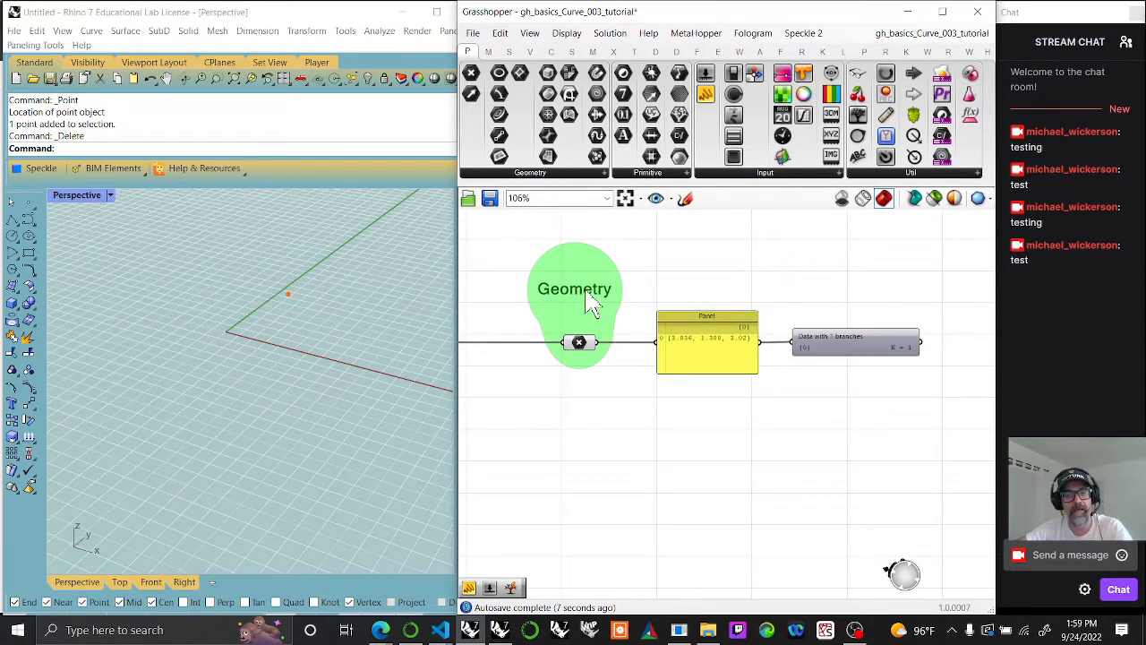
pyautogui.moveTo(595, 304); pyautogui.dragTo(716, 301)
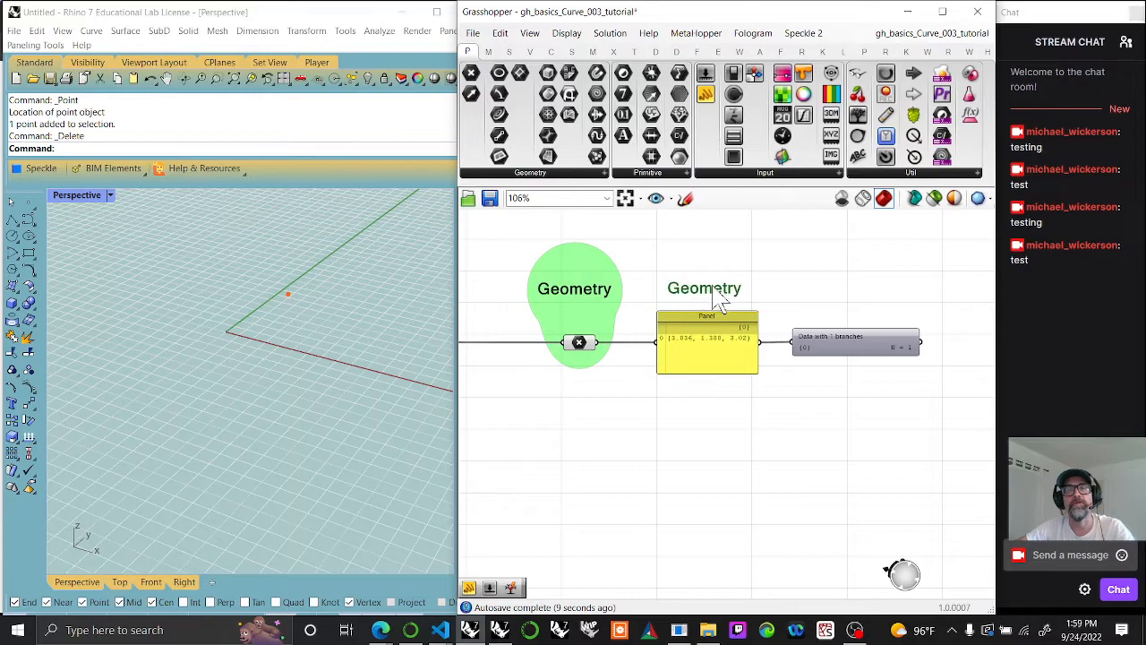
pyautogui.doubleClick(717, 300)
pyautogui.write('Panels')
pyautogui.click(750, 369)
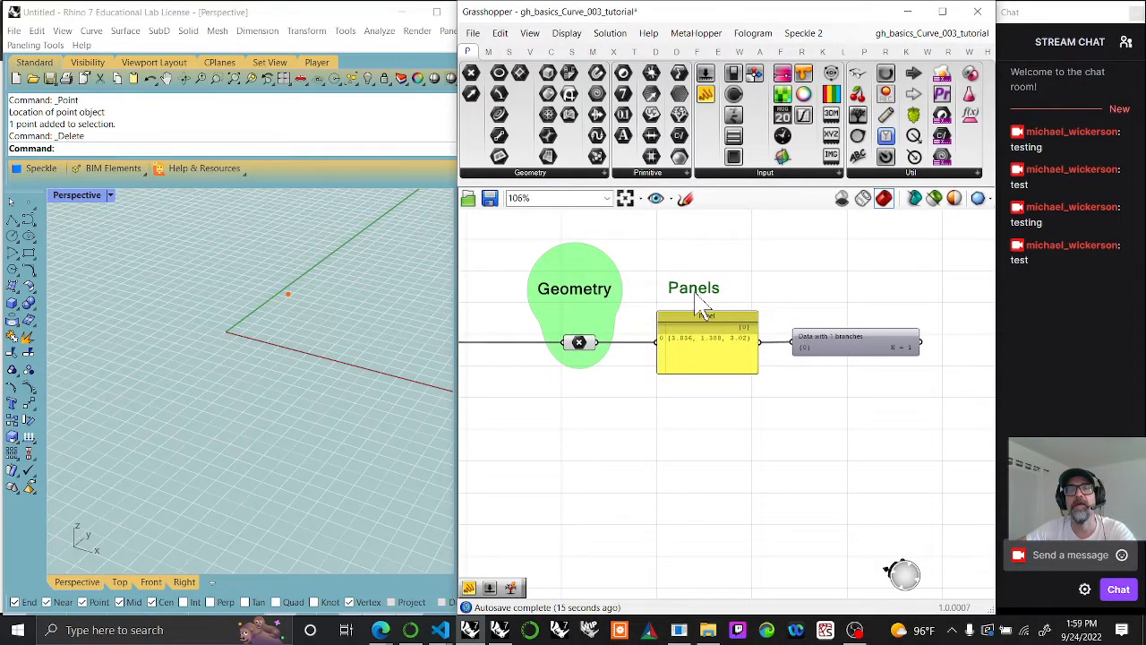
# Step: Duplicate the Panels label above the Param Viewer and change the copy's text to "Param Viewer"
pyautogui.moveTo(703, 307)
pyautogui.mouseDown()
pyautogui.moveTo(846, 311)
pyautogui.moveTo(861, 301)
pyautogui.mouseUp()
pyautogui.doubleClick(864, 302)
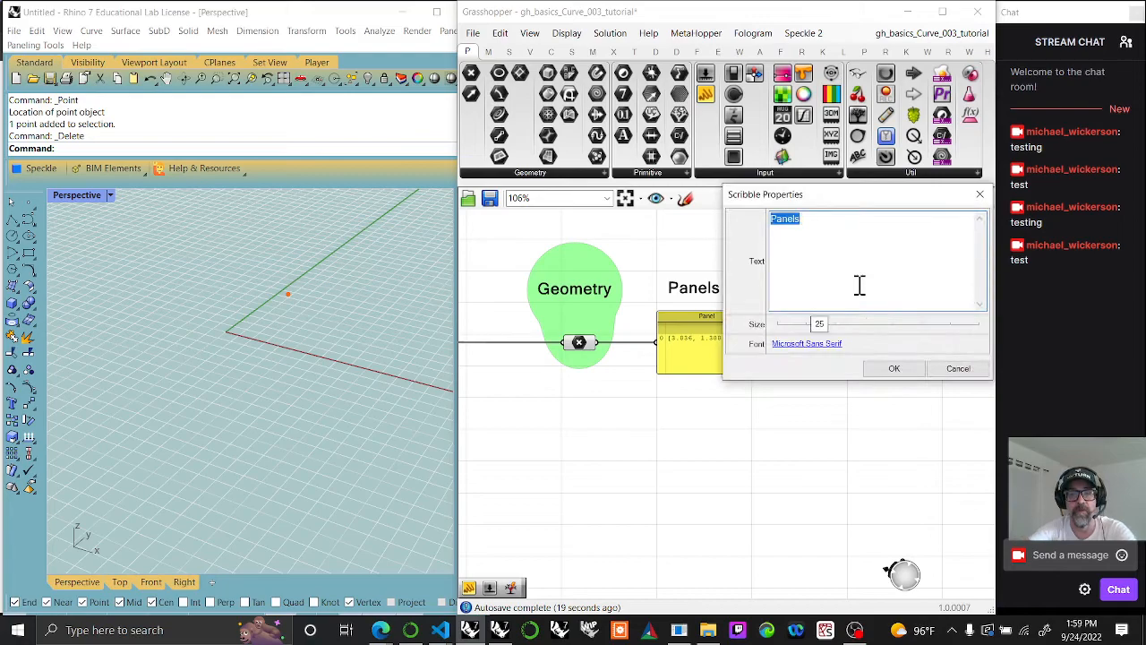
pyautogui.write('Param Viewer')
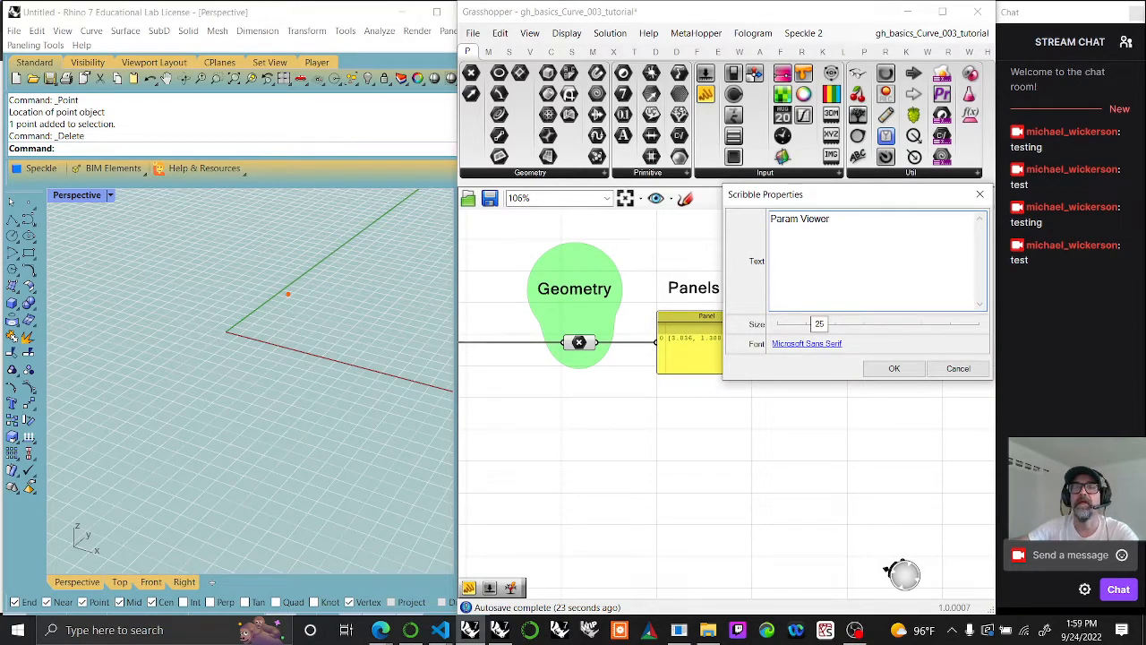
pyautogui.click(894, 368)
# Step: Group the Panel, the Param Viewer and their two labels, then nudge the Param Viewer label slightly left
pyautogui.moveTo(885, 424); pyautogui.dragTo(685, 266)
pyautogui.rightClick(711, 234)
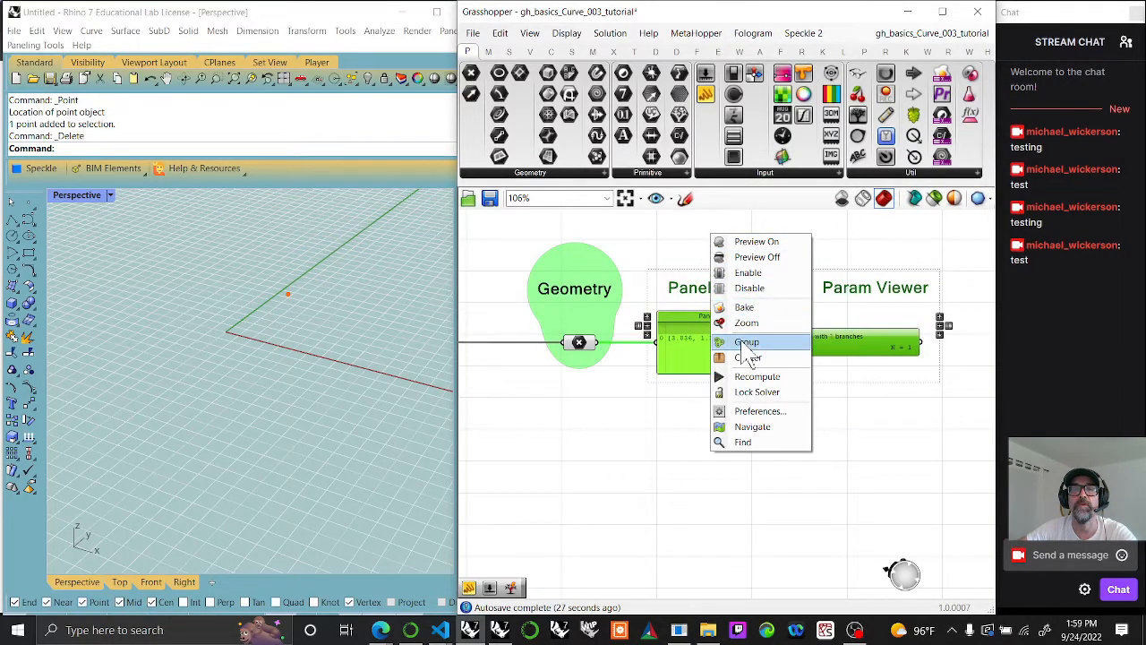
pyautogui.click(746, 341)
pyautogui.click(867, 300)
pyautogui.moveTo(876, 300); pyautogui.dragTo(860, 301)
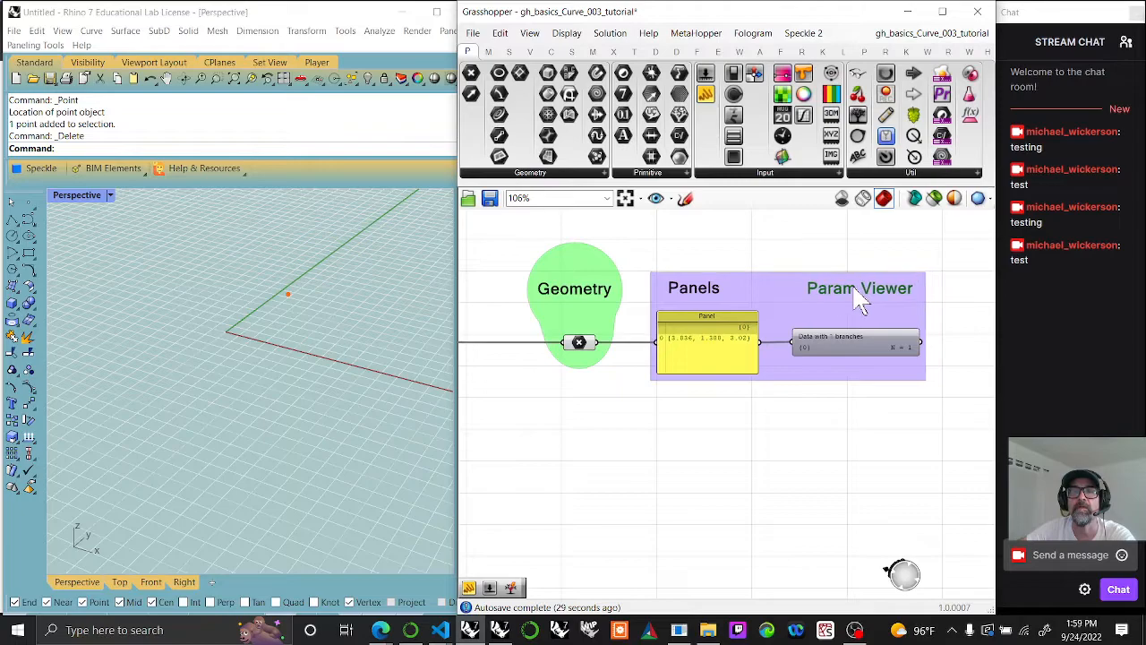
# Step: Copy the "Rhino commands" heading and place the copy above and to the right of the Panels and Param Viewer group
pyautogui.moveTo(922, 371); pyautogui.dragTo(745, 340, button='right')
pyautogui.moveTo(800, 386); pyautogui.dragTo(664, 439, button='right')
pyautogui.scroll(-4, 684, 378)
pyautogui.moveTo(632, 400); pyautogui.dragTo(797, 398, button='right')
pyautogui.moveTo(564, 296); pyautogui.dragTo(646, 309, button='right')
pyautogui.click(554, 279)
pyautogui.hotkey('ctrl', 'c')
pyautogui.hotkey('ctrl', 'v')
pyautogui.moveTo(967, 341); pyautogui.dragTo(977, 346)
pyautogui.moveTo(985, 346)
pyautogui.mouseDown(button='right')
pyautogui.moveTo(760, 327)
pyautogui.moveTo(775, 339)
pyautogui.mouseUp(button='right')
# Step: Change the copied heading's text to "SANDBOX" with "(Playground)" on a second line
pyautogui.doubleClick(775, 328)
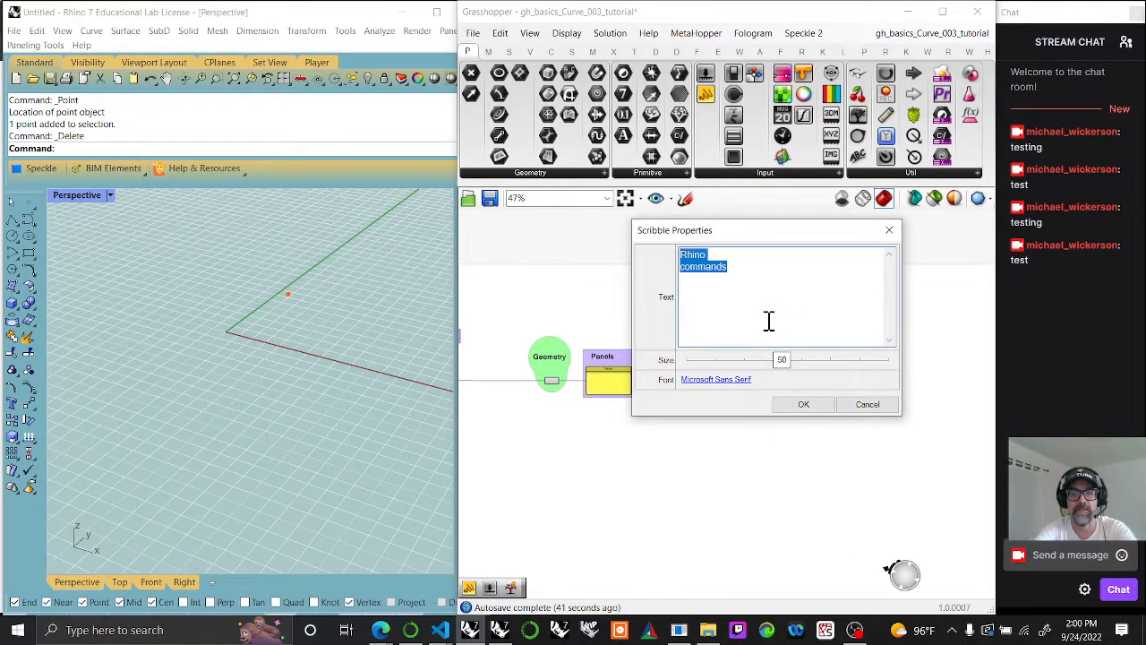
pyautogui.write('SANDBOX')
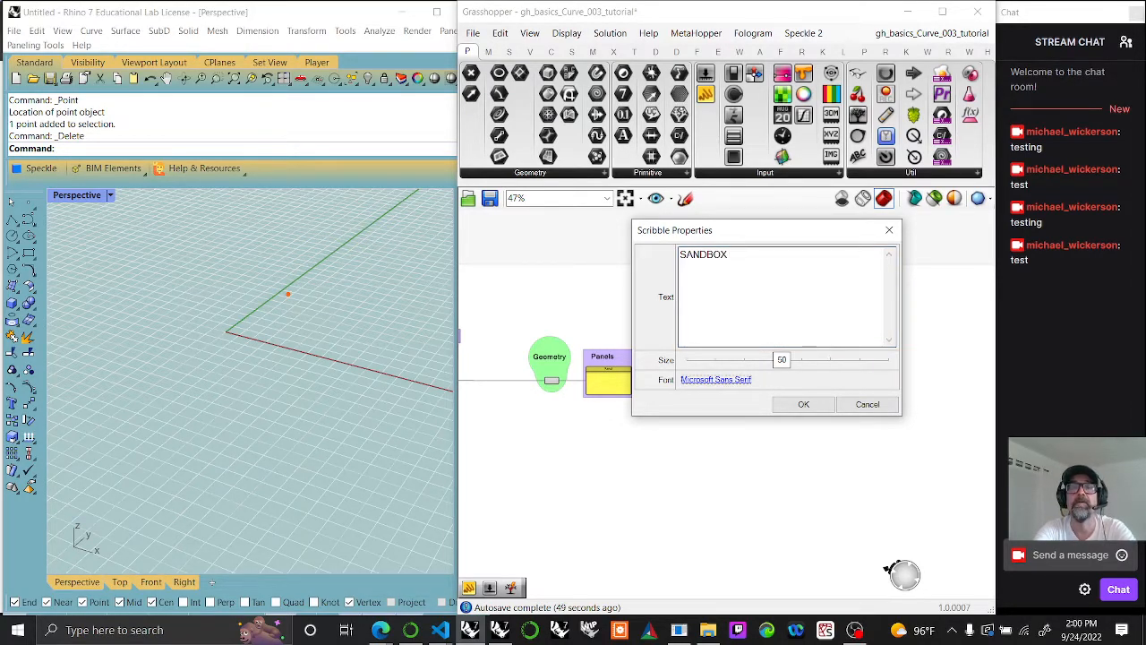
pyautogui.click(712, 274)
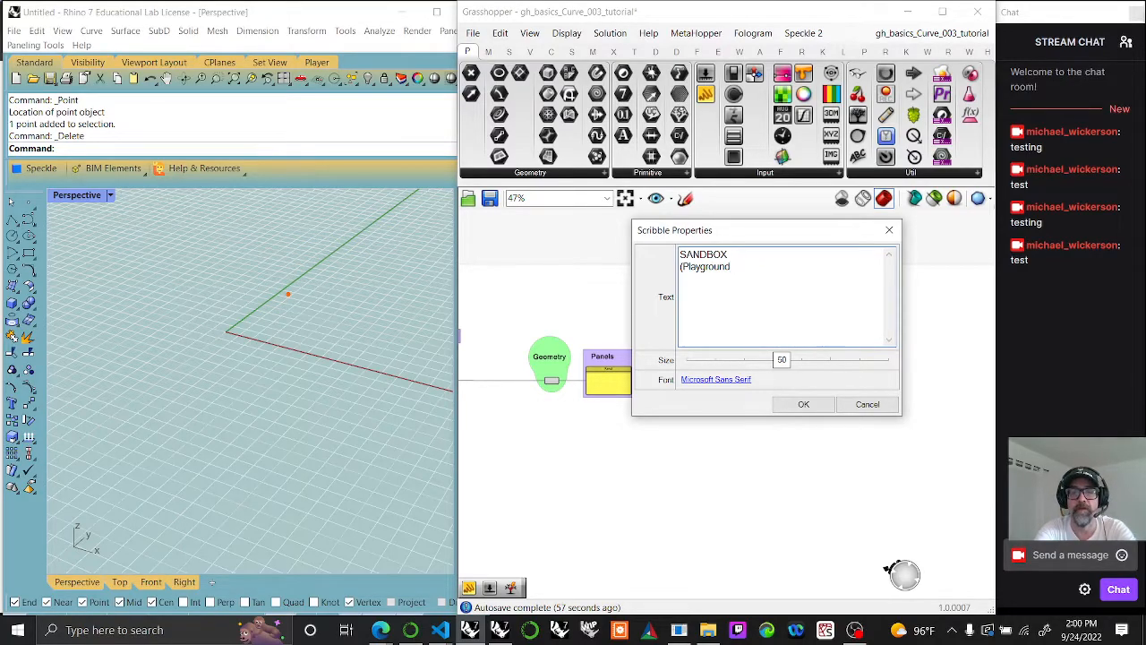
pyautogui.click(802, 406)
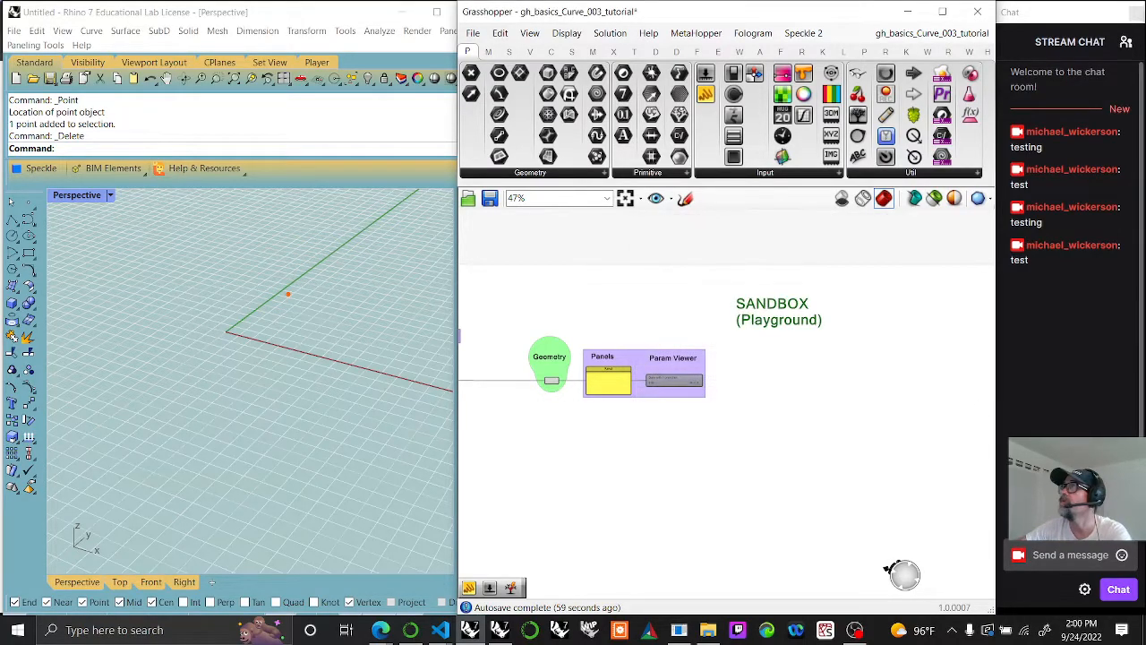
# Step: Group the SANDBOX (Playground) heading and colour the group cyan with R 0, G 255, B 255 and alpha 103
pyautogui.moveTo(842, 333); pyautogui.dragTo(785, 296)
pyautogui.rightClick(776, 367)
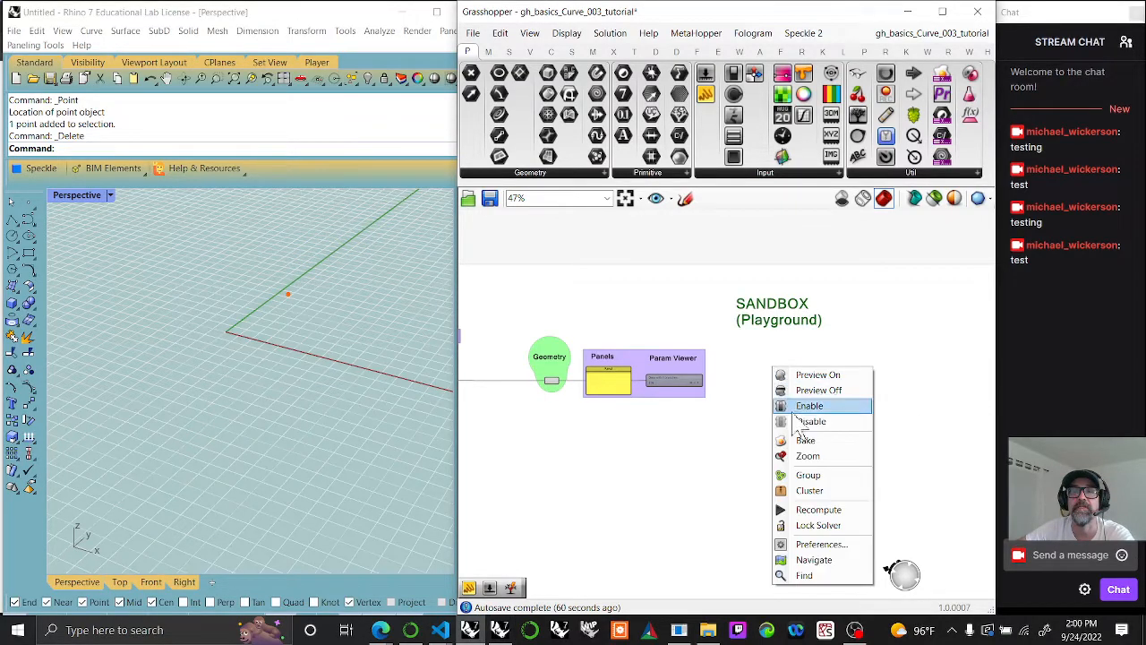
pyautogui.click(822, 474)
pyautogui.rightClick(819, 302)
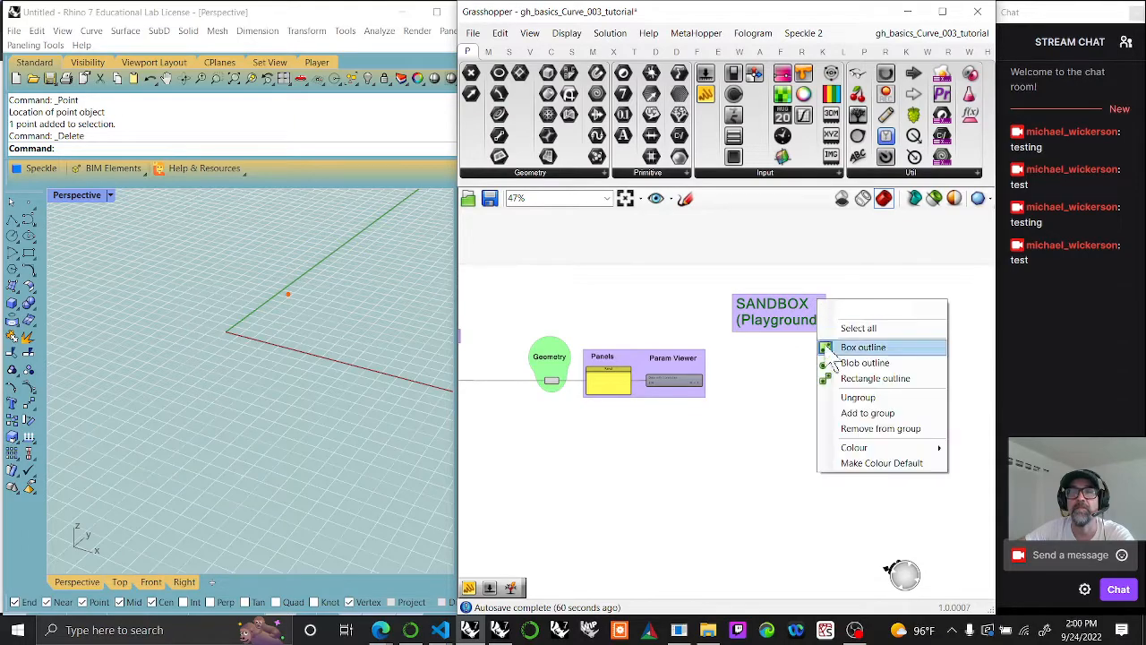
pyautogui.moveTo(875, 452)
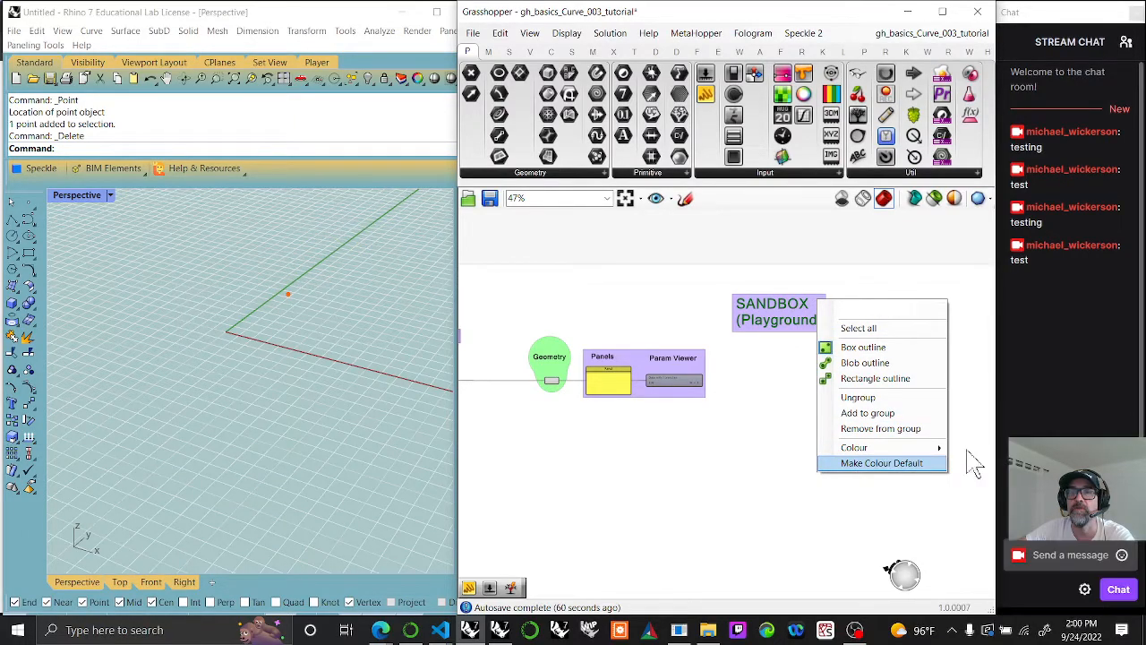
pyautogui.click(1100, 548)
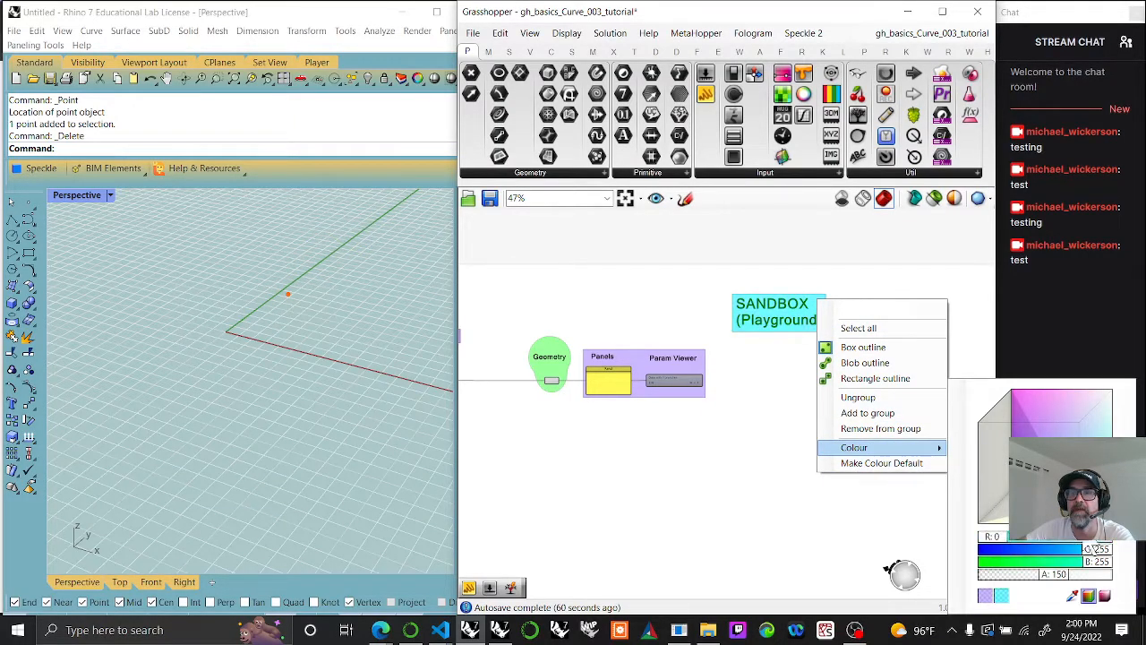
pyautogui.moveTo(1062, 591); pyautogui.dragTo(1043, 591)
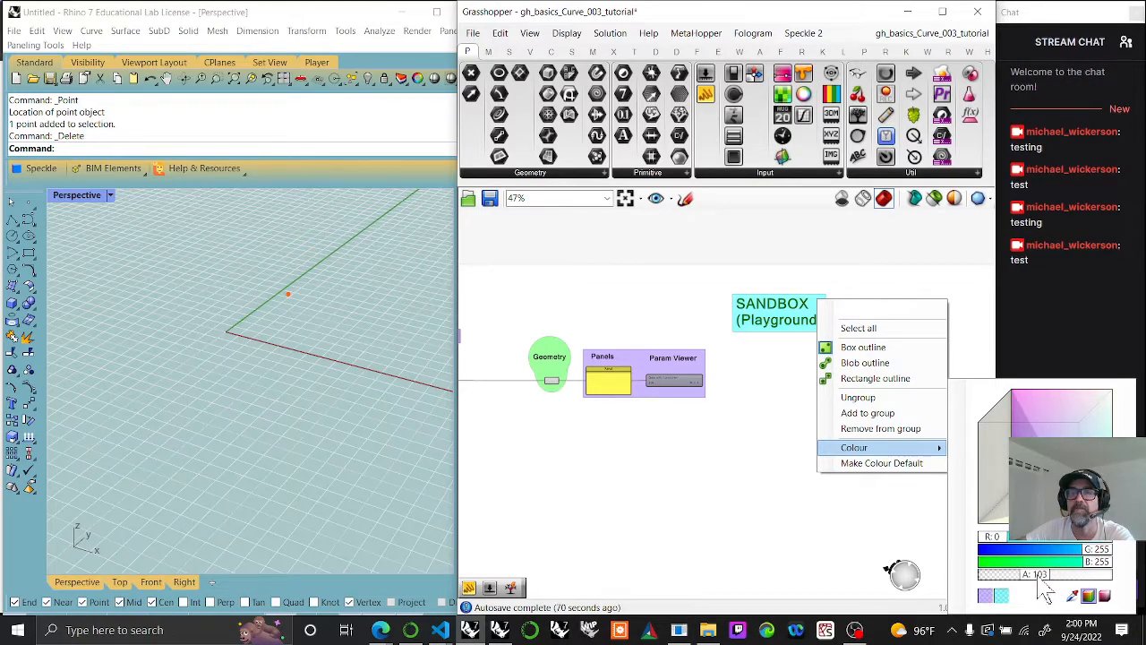
pyautogui.click(969, 352)
# Step: Change the SANDBOX (Playground) group to a blob outline
pyautogui.rightClick(781, 345)
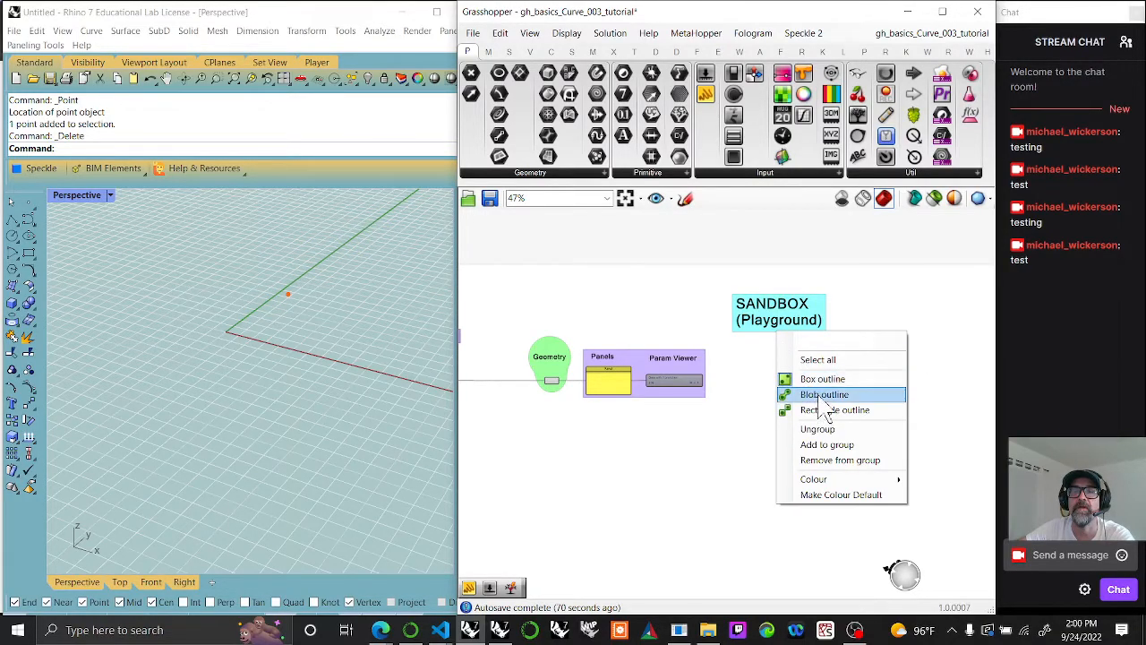
pyautogui.click(825, 395)
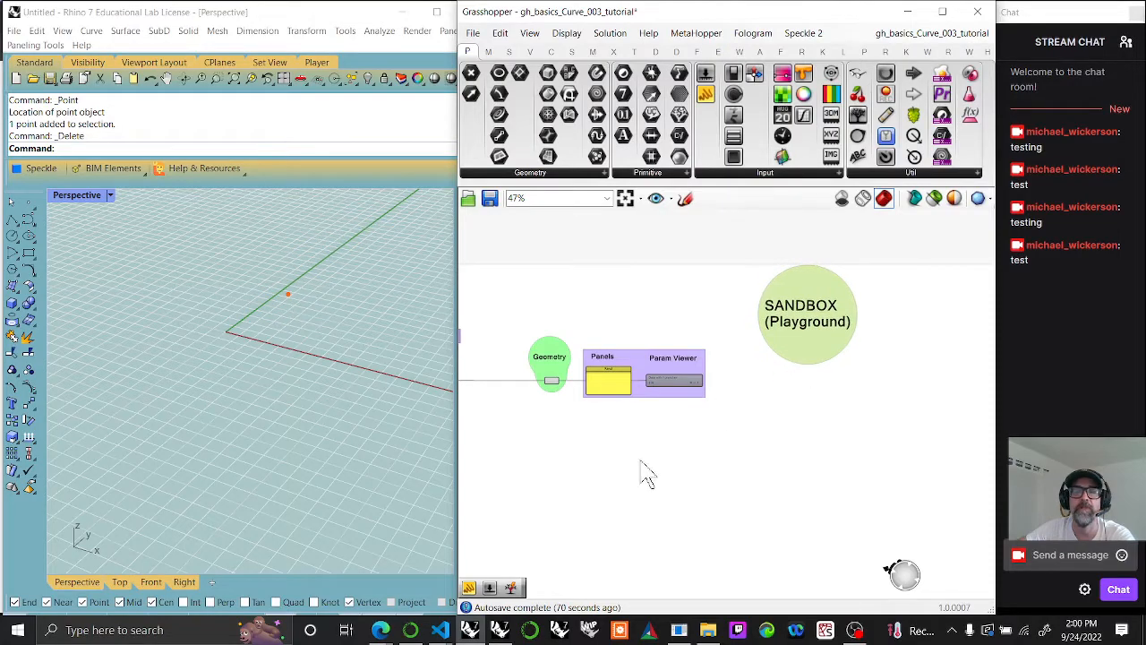
# Step: Move the Multiple Point label up to just beneath the Single Point component
pyautogui.moveTo(640, 461); pyautogui.dragTo(811, 448, button='right')
pyautogui.scroll(-3, 703, 447)
pyautogui.moveTo(683, 458); pyautogui.dragTo(814, 449, button='right')
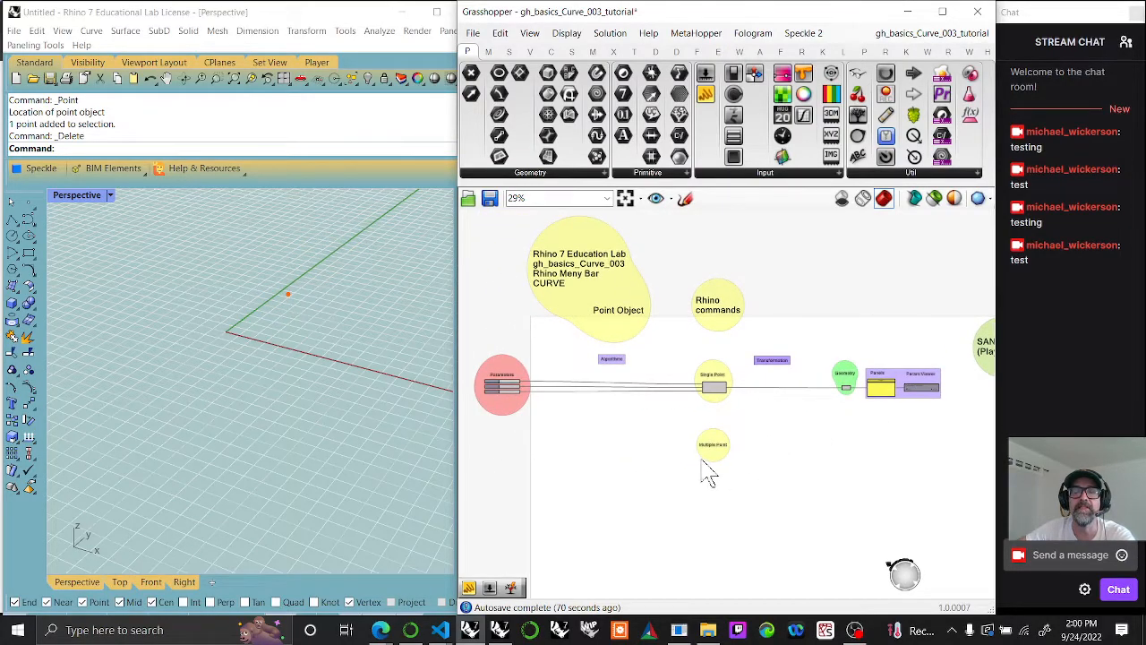
pyautogui.scroll(3, 707, 473)
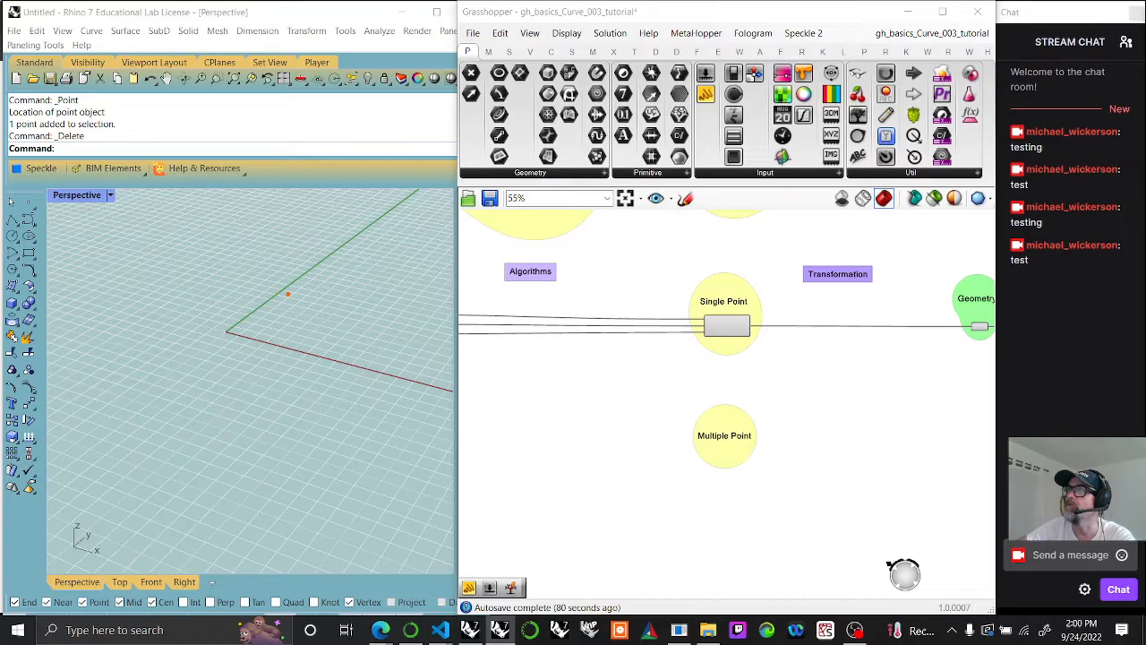
pyautogui.moveTo(727, 445); pyautogui.dragTo(735, 379)
pyautogui.scroll(3, 725, 373)
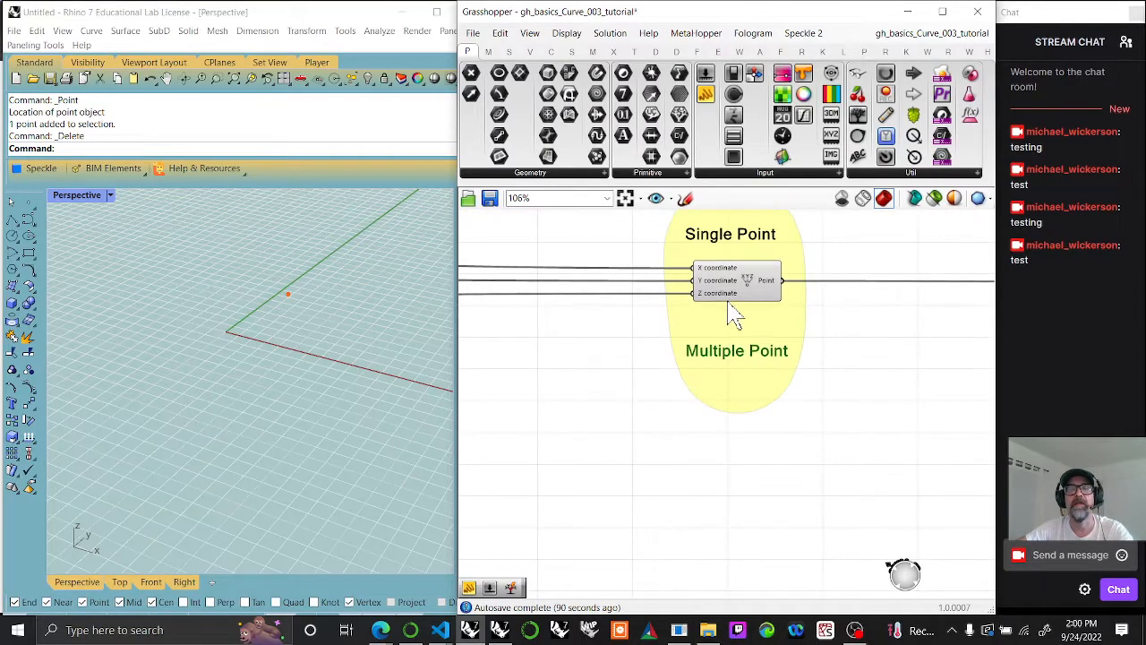
# Step: Make two copies of the Single Point's Construct Point component, stack them under the Multiple Point label and add them to the yellow group
pyautogui.click(732, 280)
pyautogui.hotkey('ctrl', 'c')
pyautogui.hotkey('ctrl', 'v')
pyautogui.hotkey('ctrl', 'v')
pyautogui.moveTo(751, 315); pyautogui.dragTo(748, 499)
pyautogui.moveTo(735, 294); pyautogui.dragTo(741, 422)
pyautogui.moveTo(790, 554); pyautogui.dragTo(732, 423)
pyautogui.rightClick(751, 379)
pyautogui.click(798, 479)
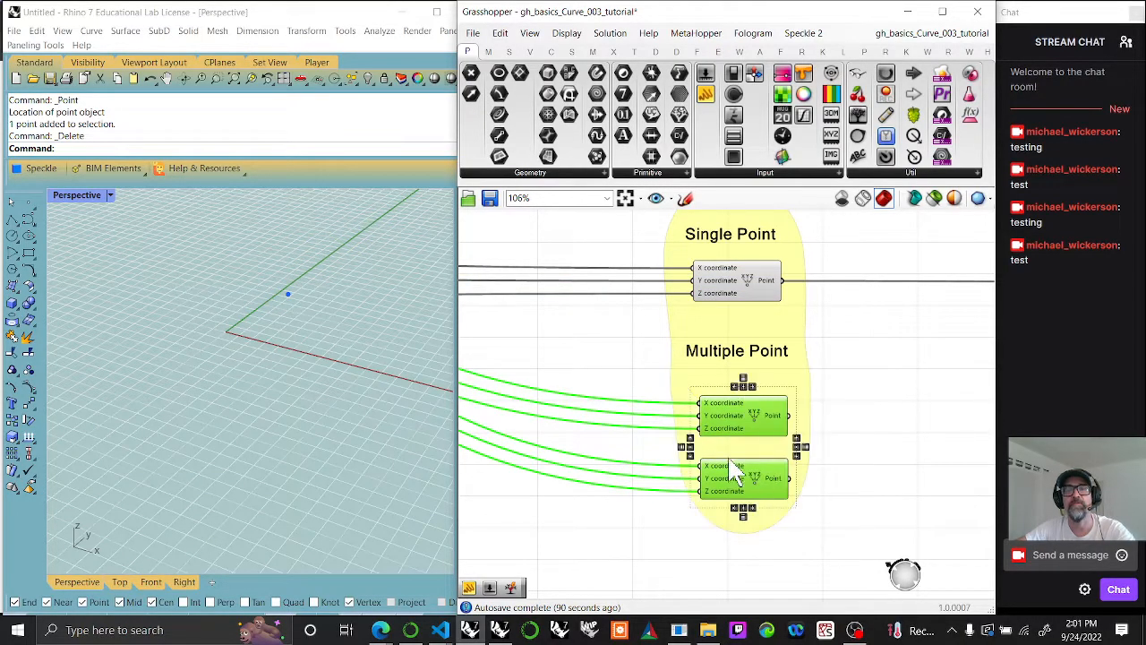
# Step: Examine the wires running into each of the two copied Construct Point components
pyautogui.click(645, 514)
pyautogui.moveTo(613, 492); pyautogui.dragTo(872, 494, button='right')
pyautogui.scroll(-3, 660, 470)
pyautogui.moveTo(577, 453); pyautogui.dragTo(639, 438, button='right')
pyautogui.scroll(-2, 681, 457)
pyautogui.scroll(2, 832, 402)
pyautogui.click(876, 432)
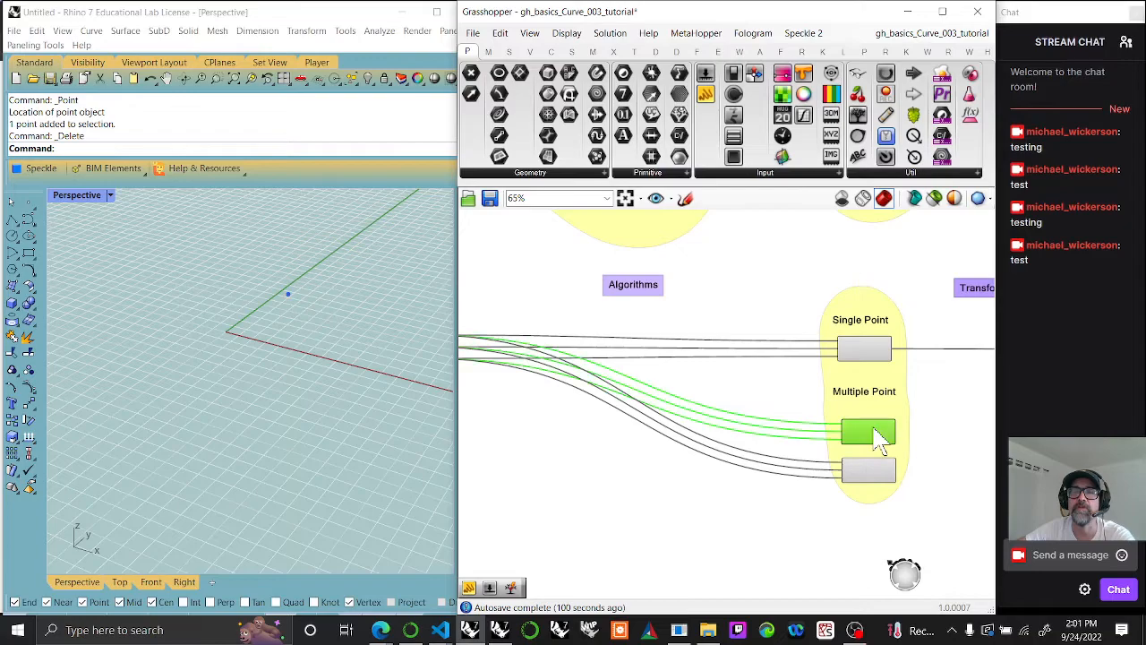
pyautogui.click(882, 475)
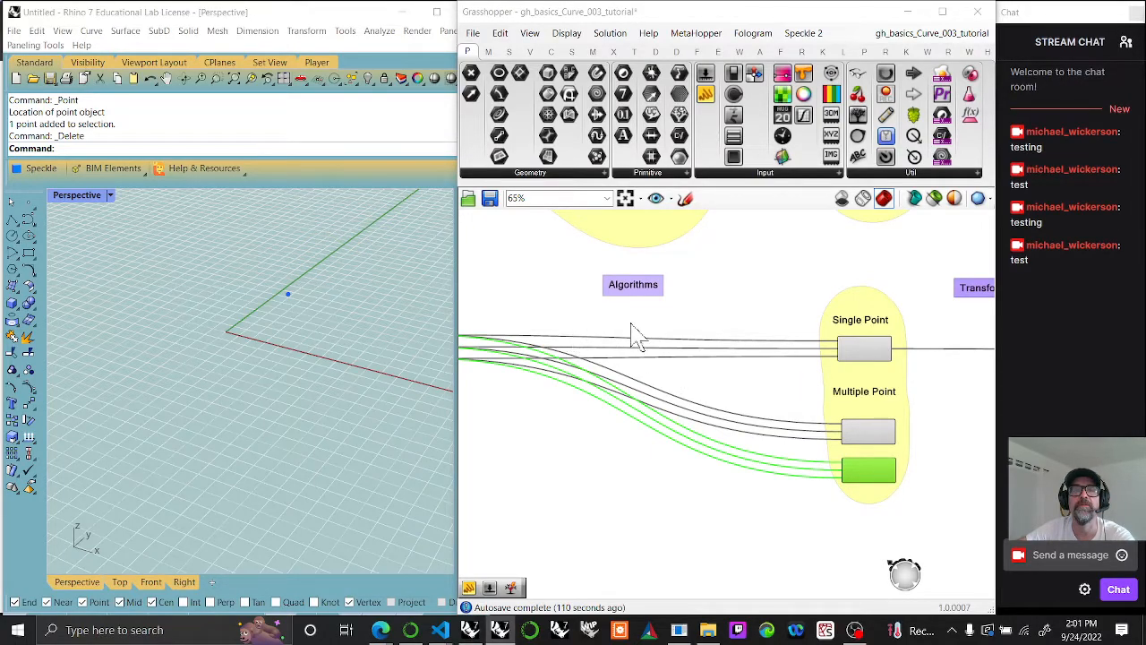
# Step: Place two copies of the Algorithms label below it, one on either side, between the parameters and the point components
pyautogui.click(644, 292)
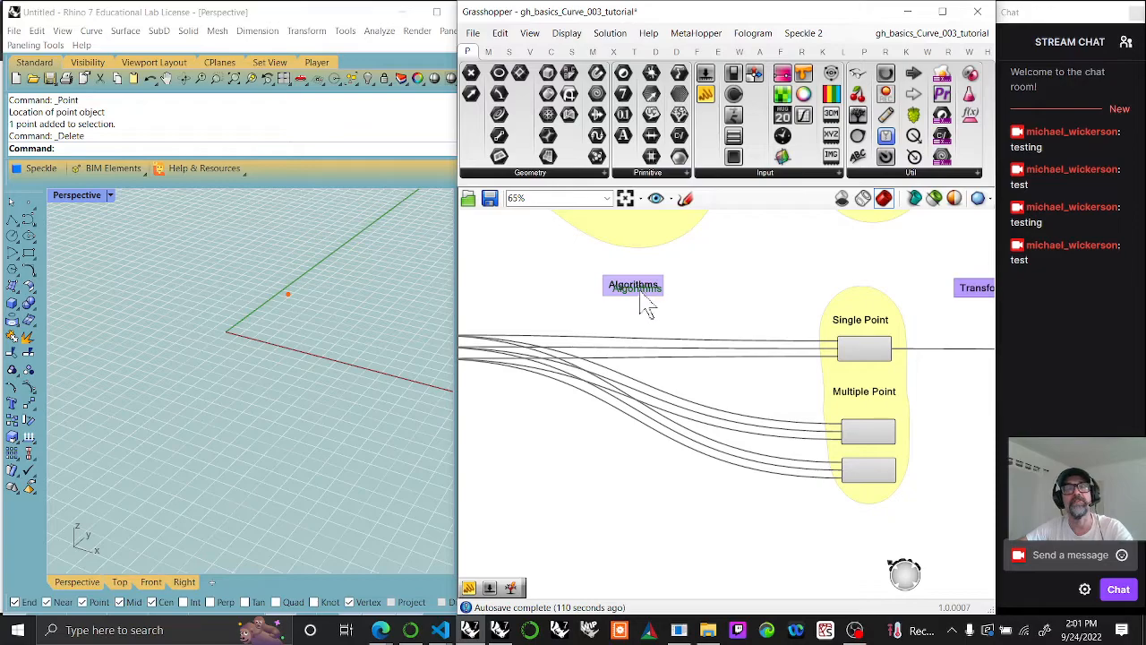
pyautogui.moveTo(644, 304); pyautogui.dragTo(537, 401)
pyautogui.moveTo(643, 304); pyautogui.dragTo(731, 399)
# Step: Change the text of the two copied labels to "Domains" and "Ranges"
pyautogui.doubleClick(531, 394)
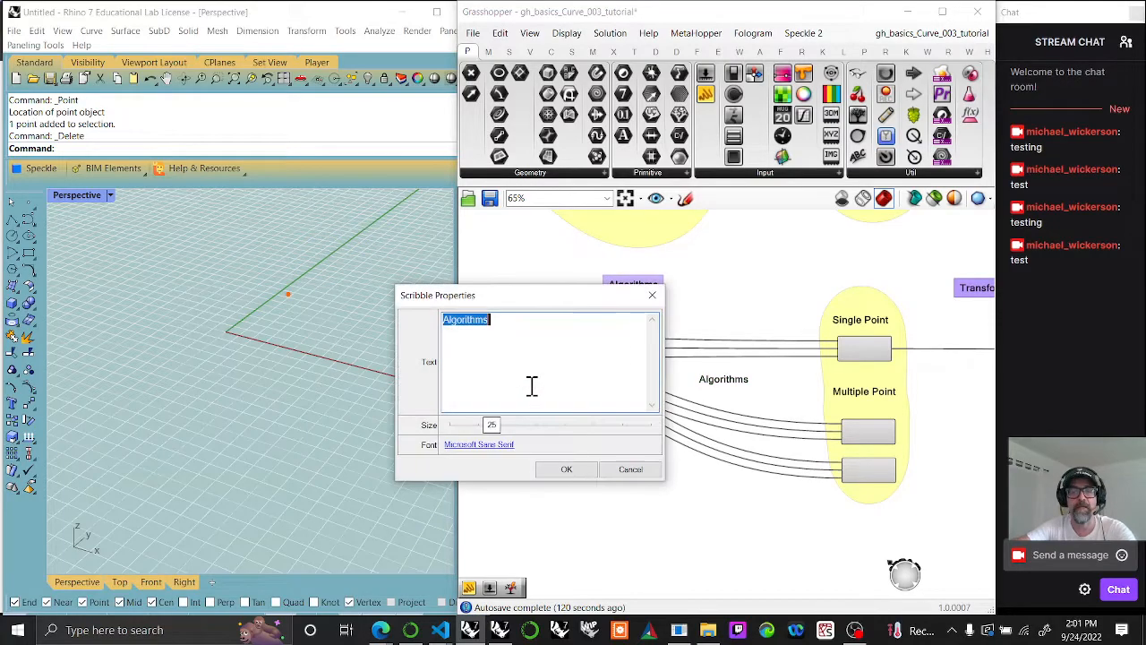
pyautogui.write('Domains')
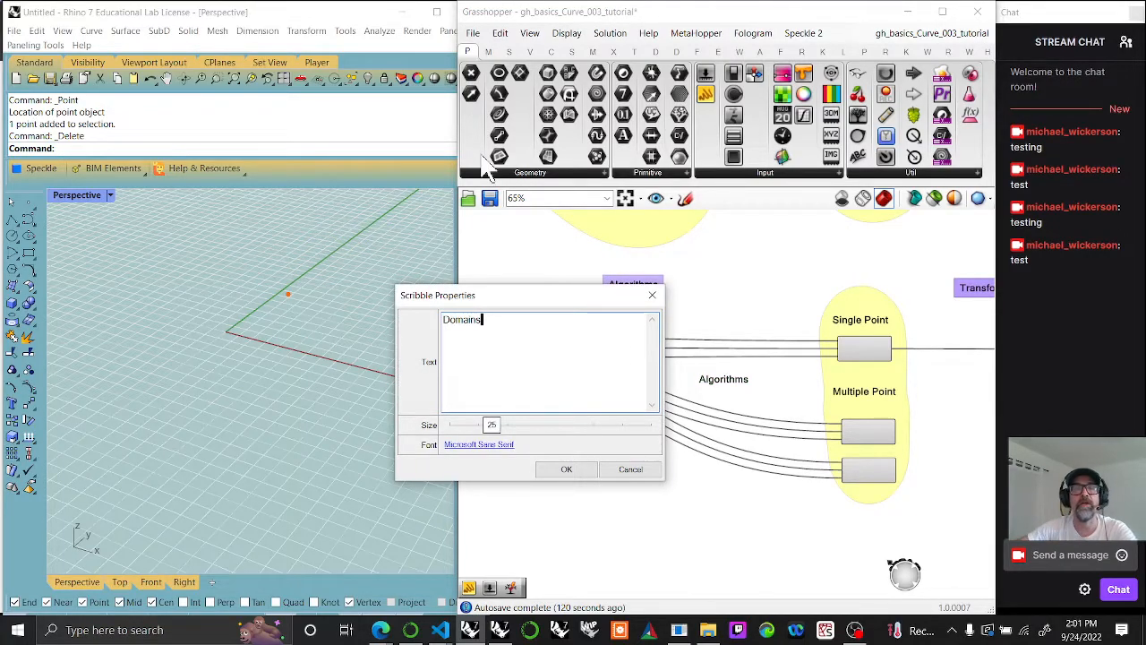
pyautogui.click(573, 473)
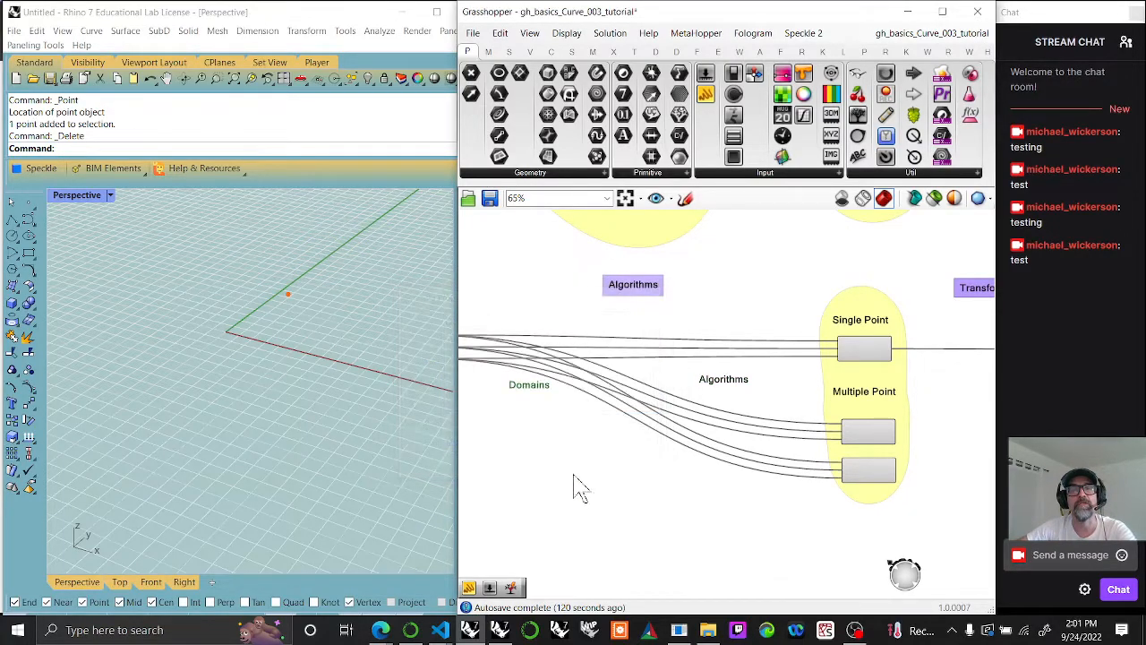
pyautogui.doubleClick(723, 383)
pyautogui.write('Ranges')
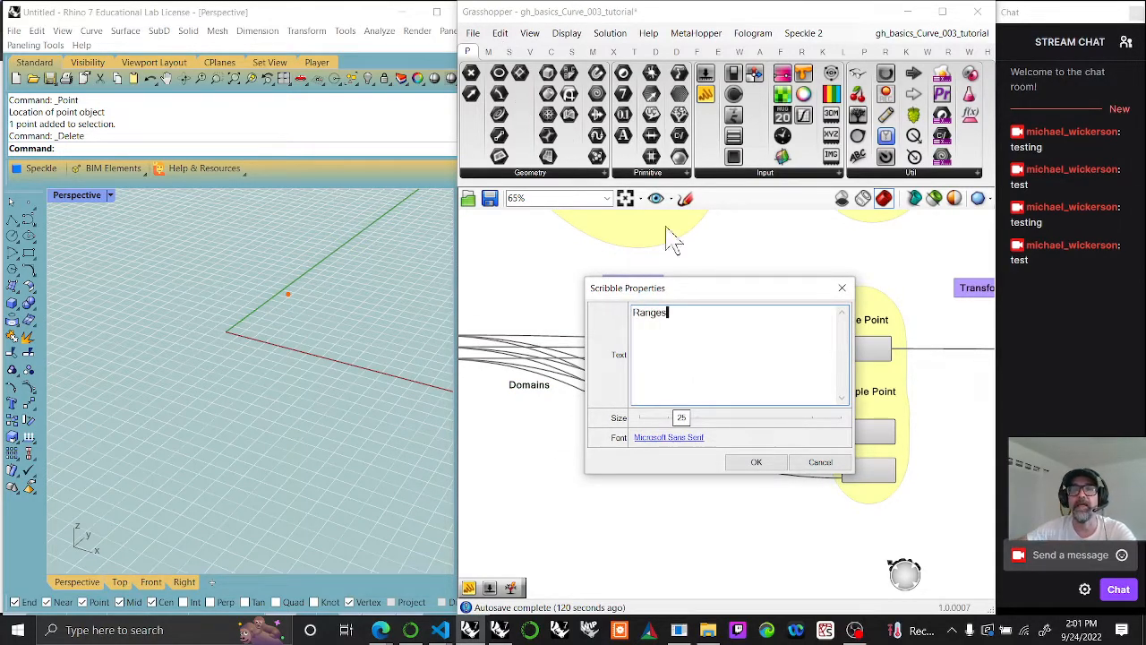
pyautogui.click(757, 464)
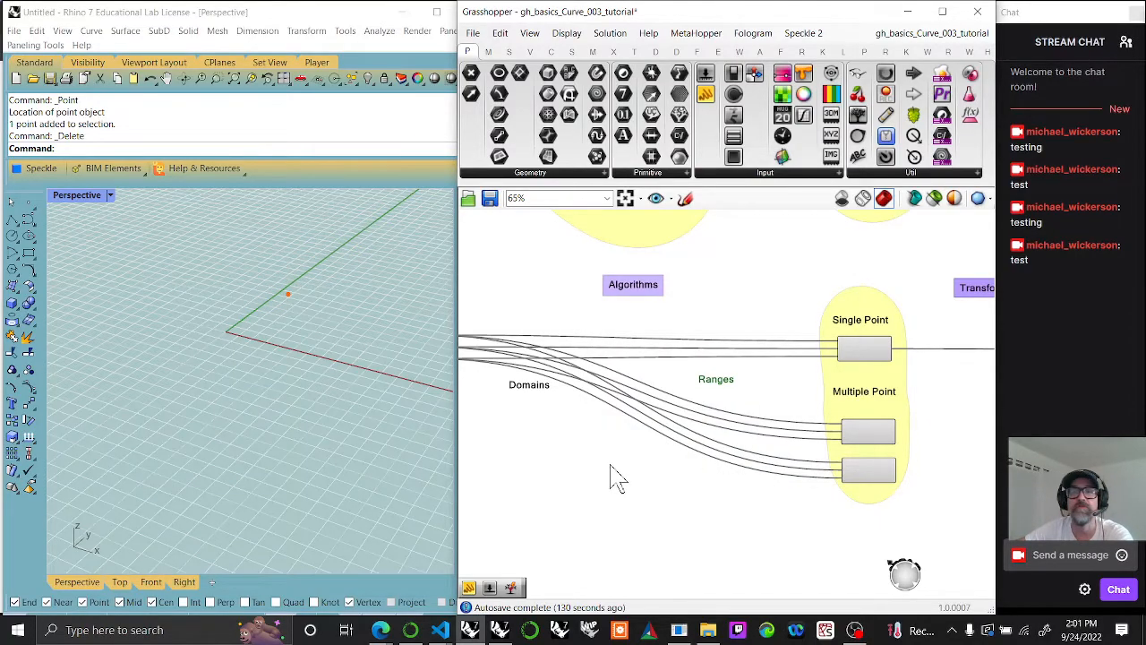
# Step: Reposition the Domains and Ranges labels so that they sit level with each other below the Algorithms label
pyautogui.moveTo(528, 387); pyautogui.dragTo(544, 315)
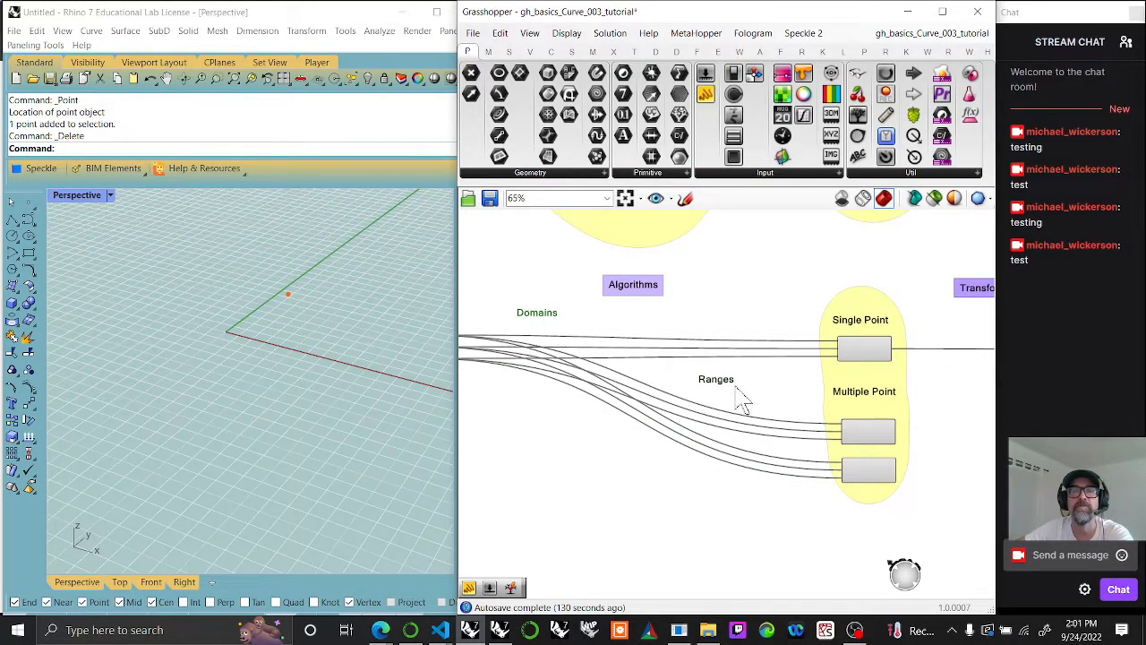
pyautogui.moveTo(721, 398)
pyautogui.mouseDown()
pyautogui.moveTo(724, 333)
pyautogui.moveTo(725, 391)
pyautogui.mouseUp()
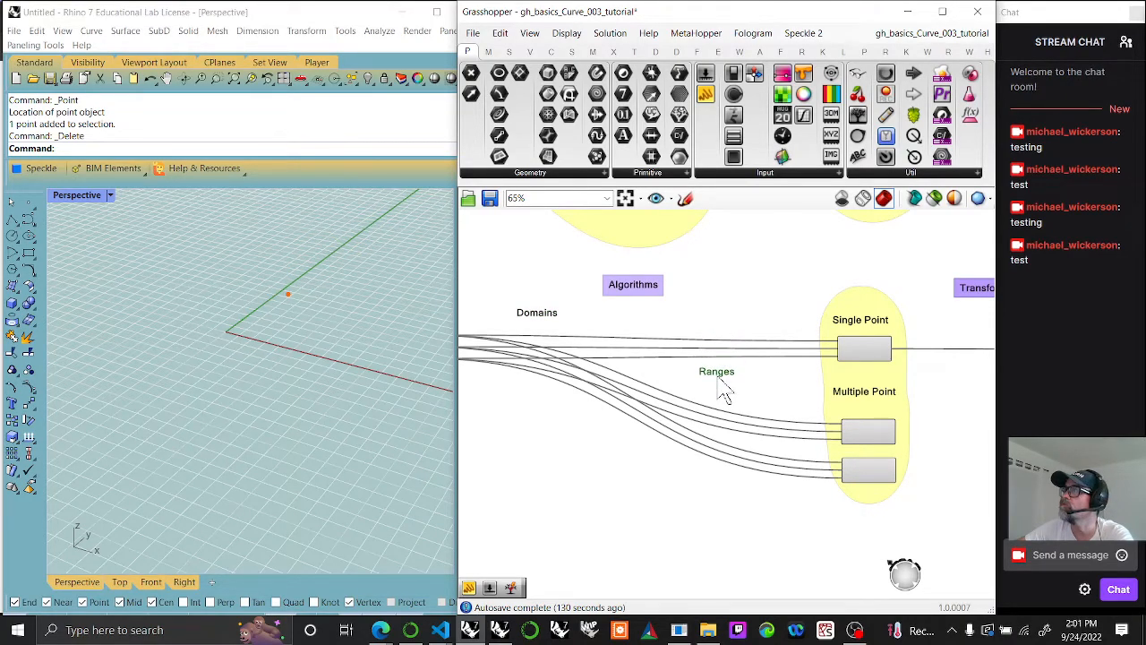
pyautogui.moveTo(537, 316)
pyautogui.mouseDown()
pyautogui.moveTo(540, 392)
pyautogui.moveTo(553, 387)
pyautogui.mouseUp()
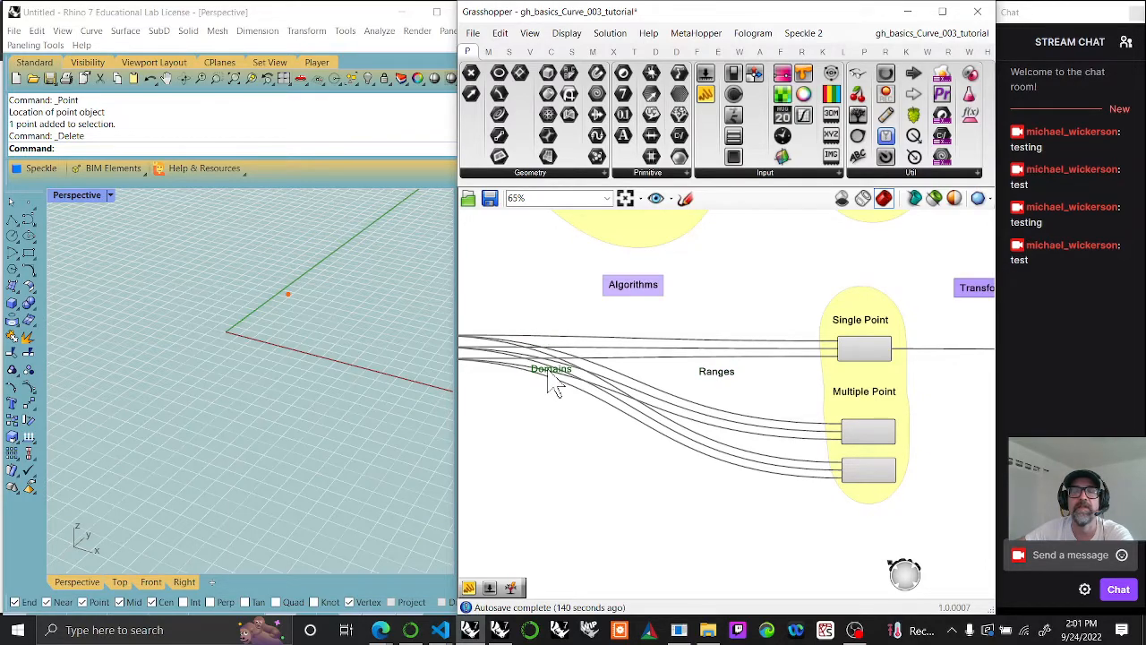
# Step: Widen the Grasshopper window over the Rhino viewport
pyautogui.moveTo(459, 395); pyautogui.dragTo(397, 396)
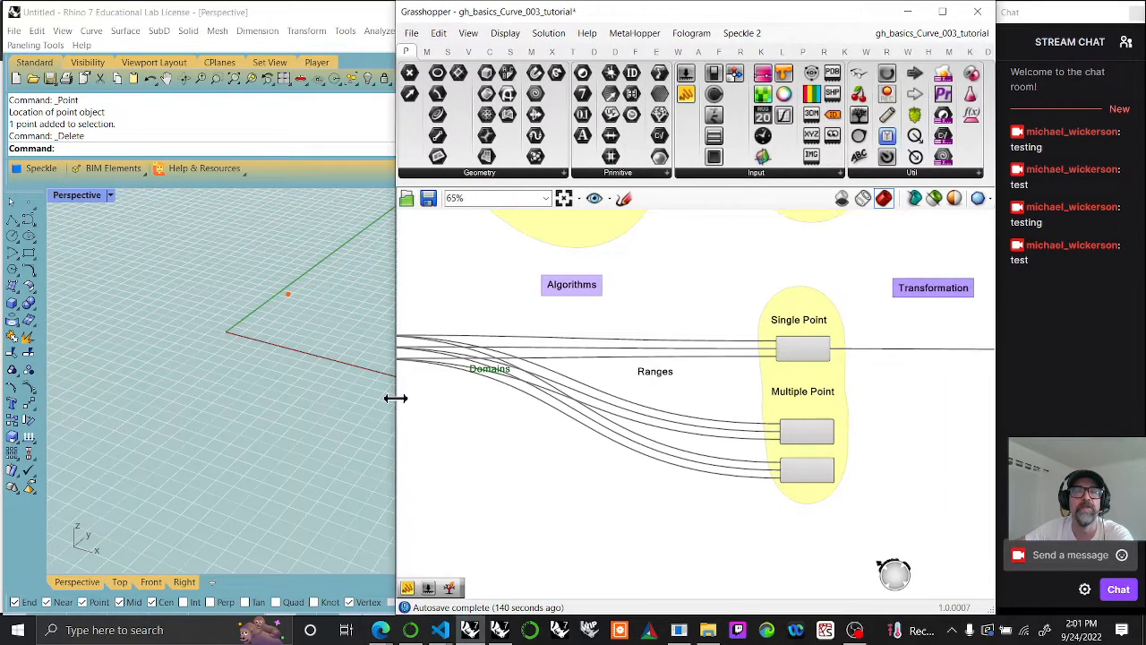
pyautogui.scroll(-2, 170, 350)
pyautogui.scroll(2, 642, 403)
pyautogui.scroll(3, 641, 403)
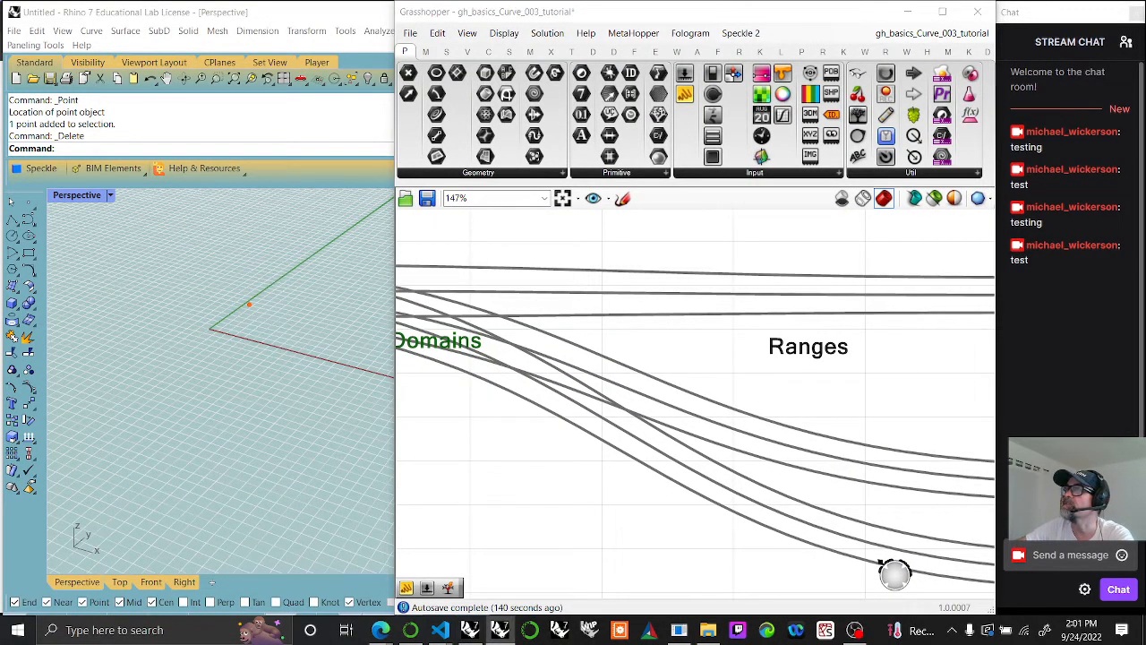
pyautogui.moveTo(608, 468); pyautogui.dragTo(851, 476, button='right')
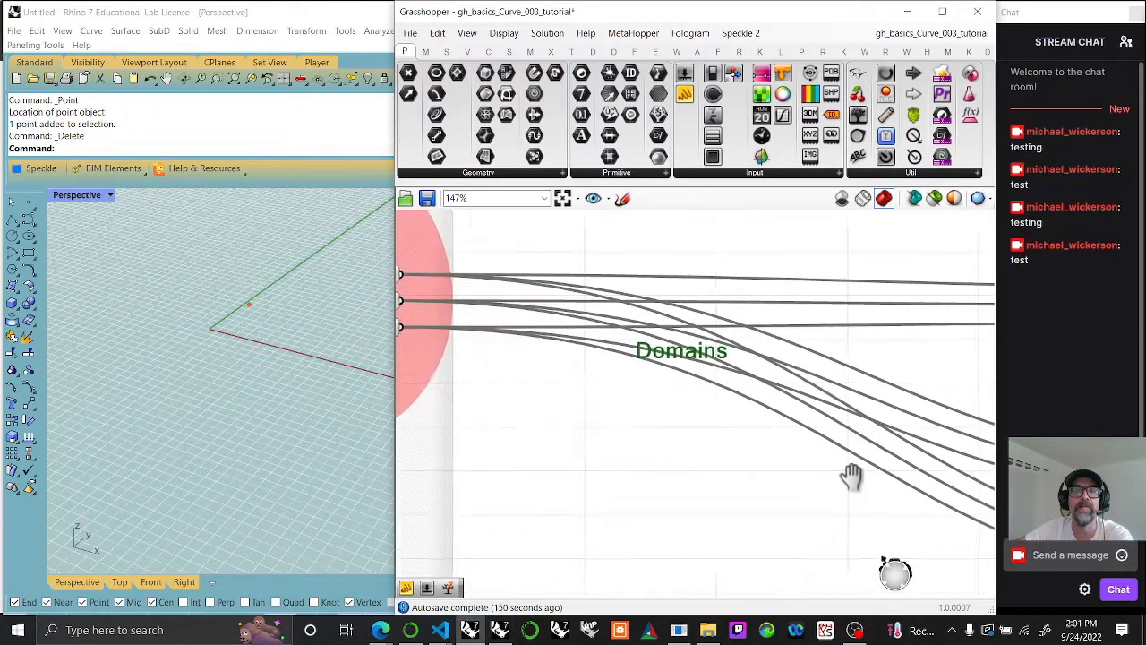
# Step: Place a Construct Domain component under the Domains label, copy it twice and space the three evenly in a vertical stack
pyautogui.click(425, 51)
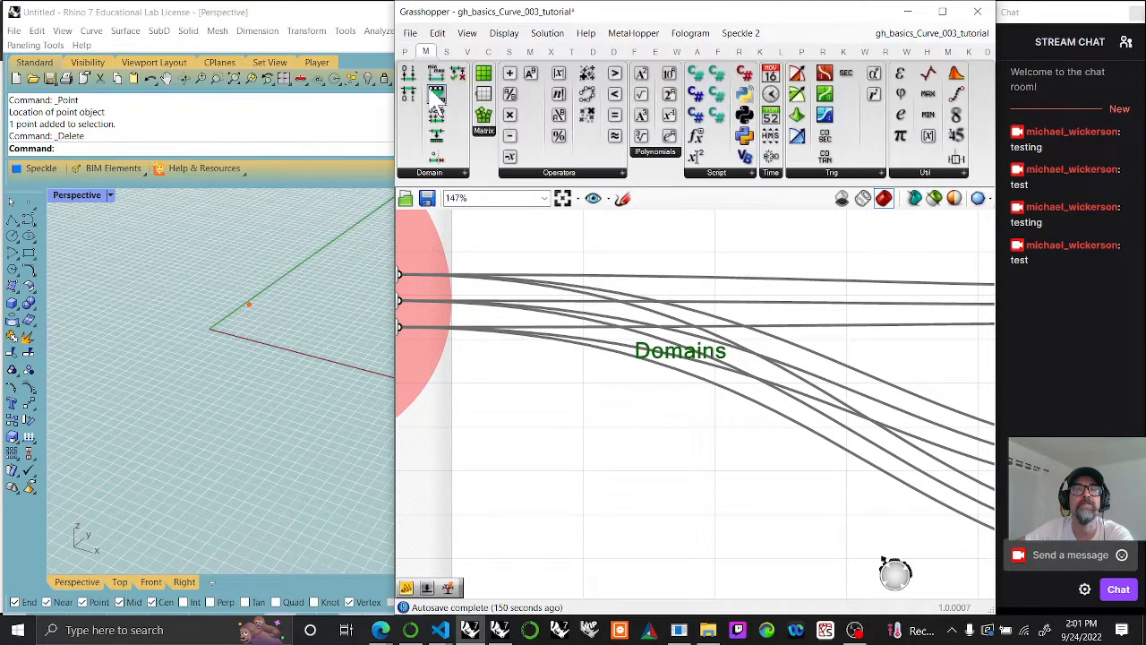
pyautogui.moveTo(412, 92); pyautogui.dragTo(686, 396)
pyautogui.hotkey('ctrl', 'c')
pyautogui.hotkey('ctrl', 'v')
pyautogui.hotkey('ctrl', 'v')
pyautogui.click(695, 369)
pyautogui.moveTo(743, 558); pyautogui.dragTo(701, 381)
pyautogui.click(703, 375)
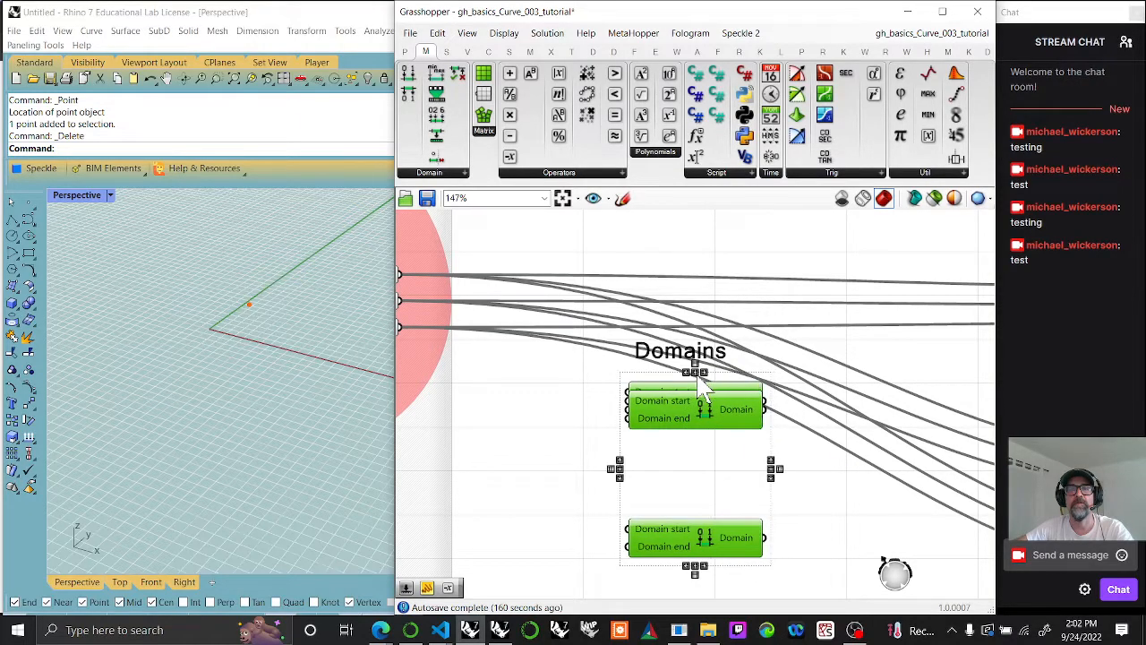
pyautogui.click(702, 374)
pyautogui.click(573, 475)
pyautogui.moveTo(578, 468); pyautogui.dragTo(686, 410, button='right')
pyautogui.scroll(-2, 684, 428)
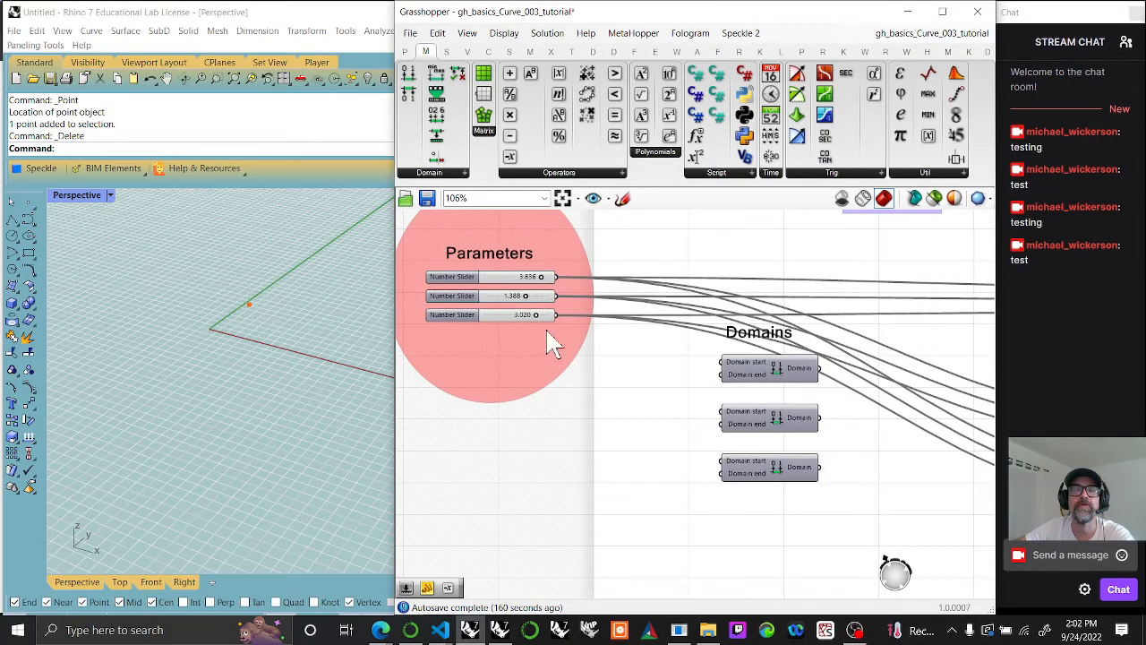
# Step: Copy the first number slider twice and stack the copies below the three existing sliders in Parameters
pyautogui.click(507, 280)
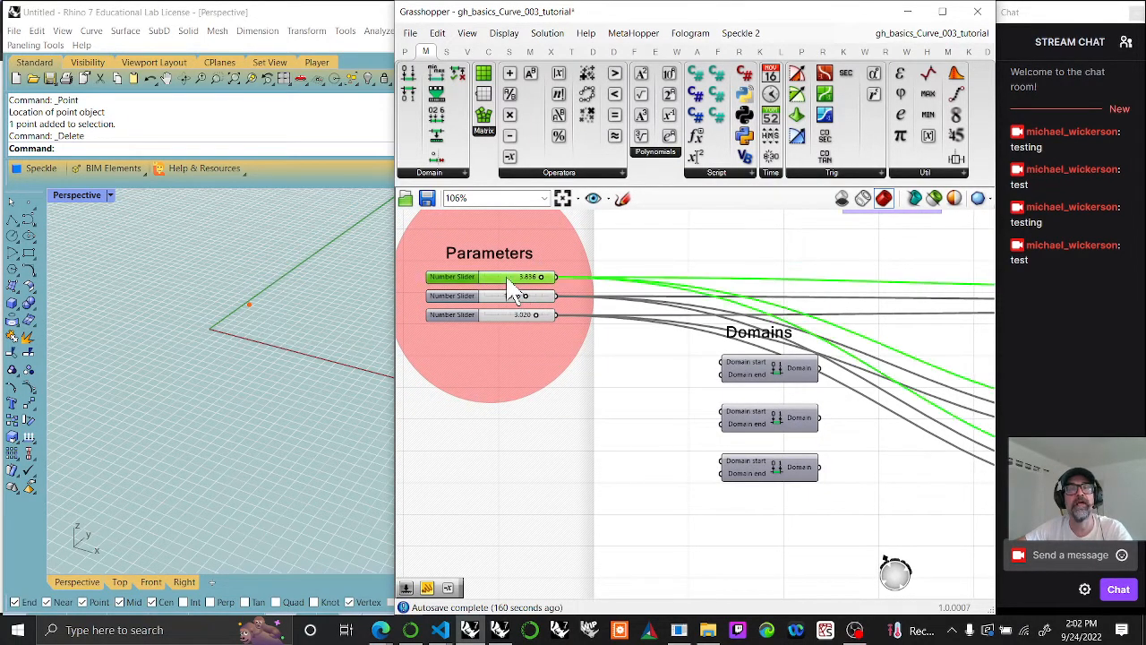
pyautogui.hotkey('ctrl', 'c')
pyautogui.hotkey('ctrl', 'v')
pyautogui.hotkey('ctrl', 'v')
pyautogui.moveTo(519, 291); pyautogui.dragTo(524, 414)
pyautogui.moveTo(524, 291); pyautogui.dragTo(517, 394)
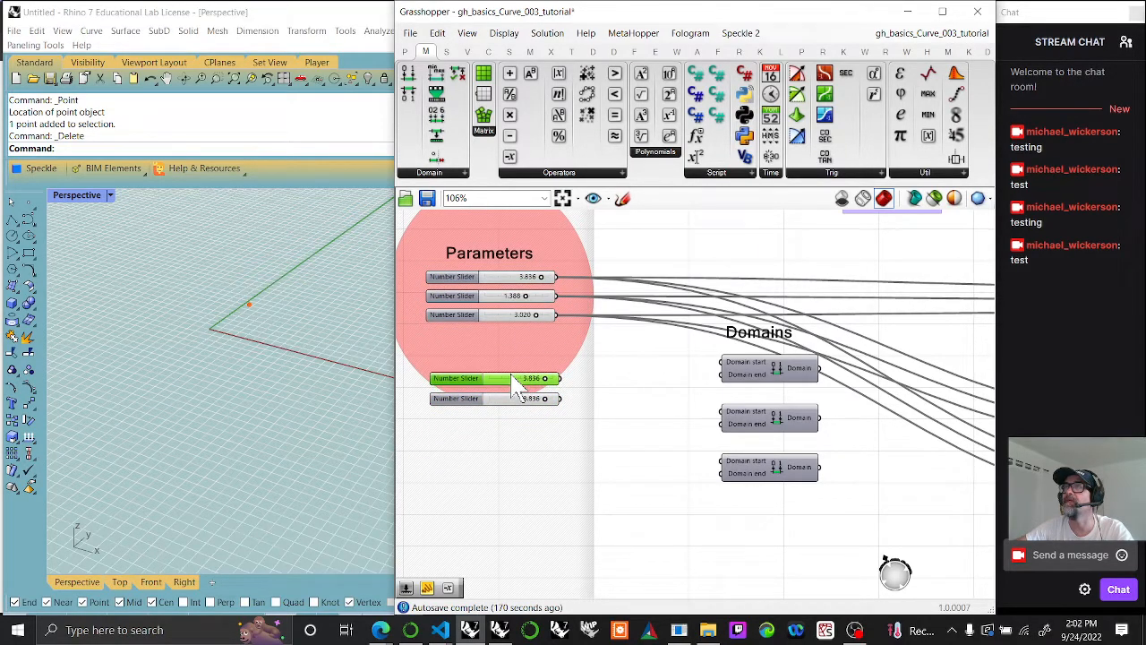
pyautogui.moveTo(548, 441); pyautogui.dragTo(602, 481, button='right')
# Step: Rename the three original number sliders in Parameters x, y and z
pyautogui.rightClick(519, 337)
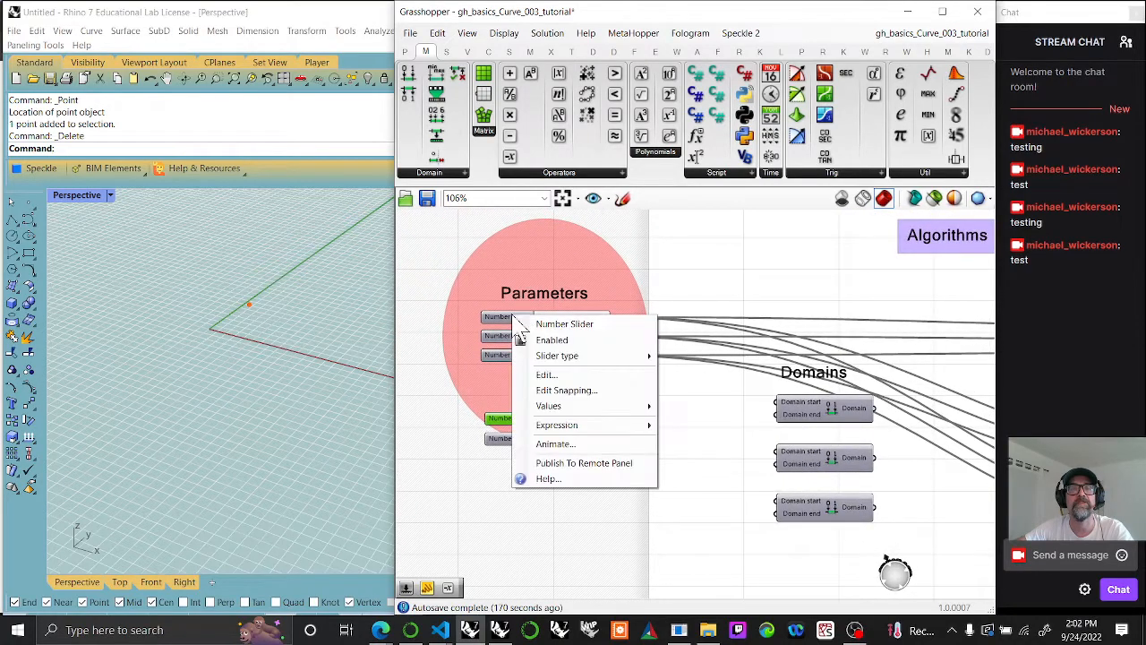
pyautogui.moveTo(606, 323); pyautogui.dragTo(537, 323)
pyautogui.write('x')
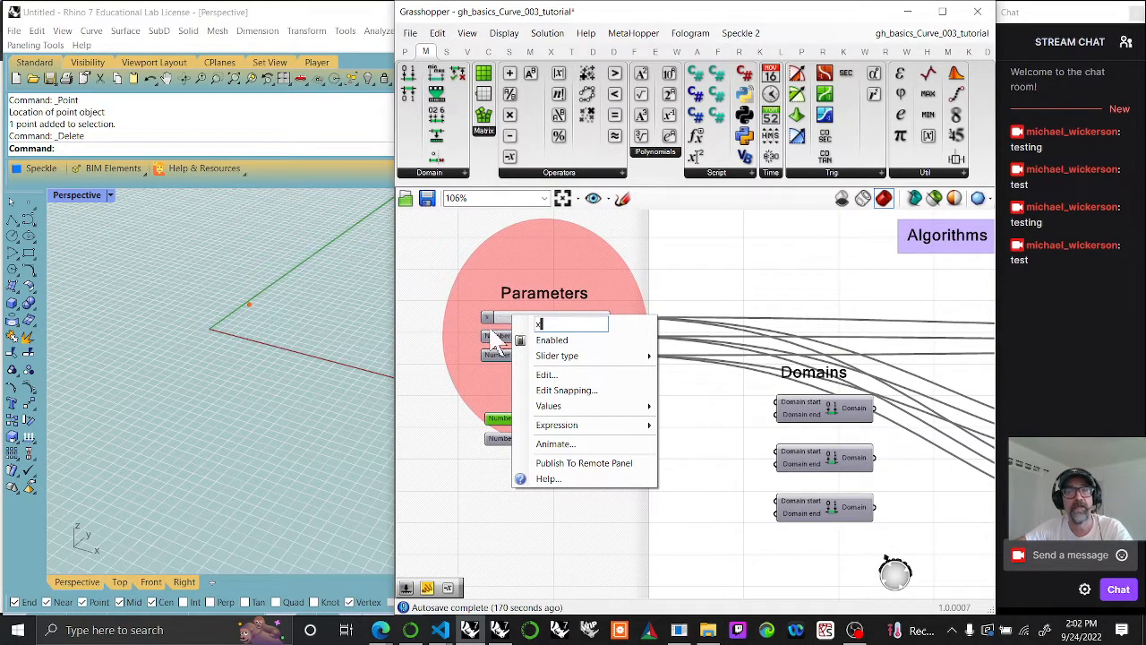
pyautogui.click(461, 497)
pyautogui.rightClick(518, 339)
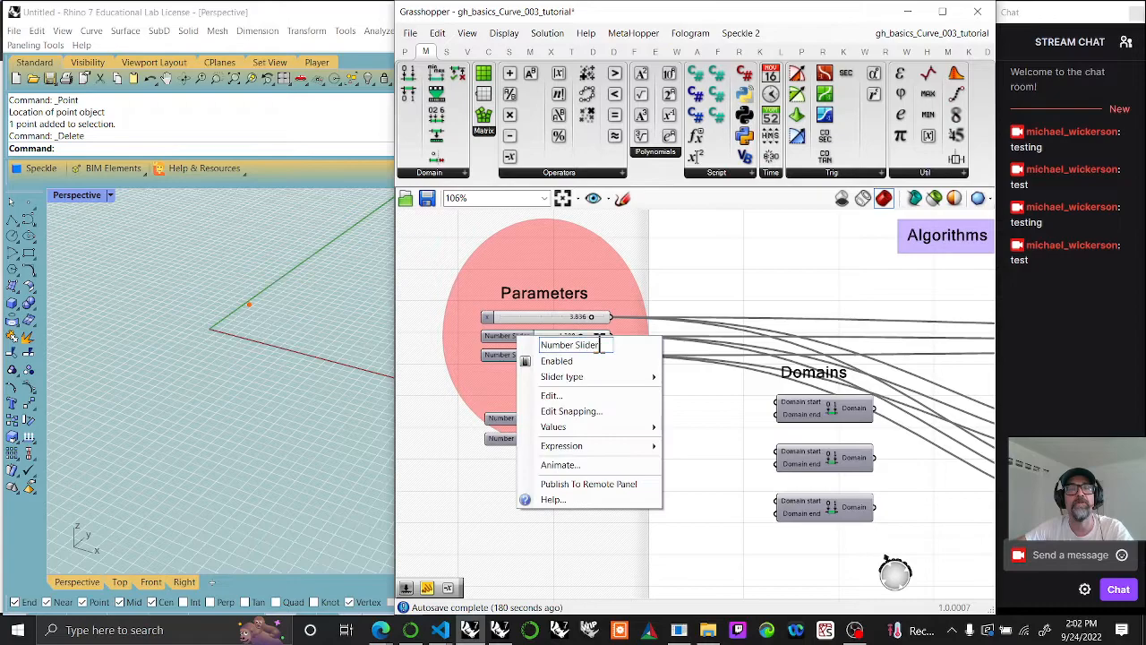
pyautogui.write('y')
pyautogui.click(479, 470)
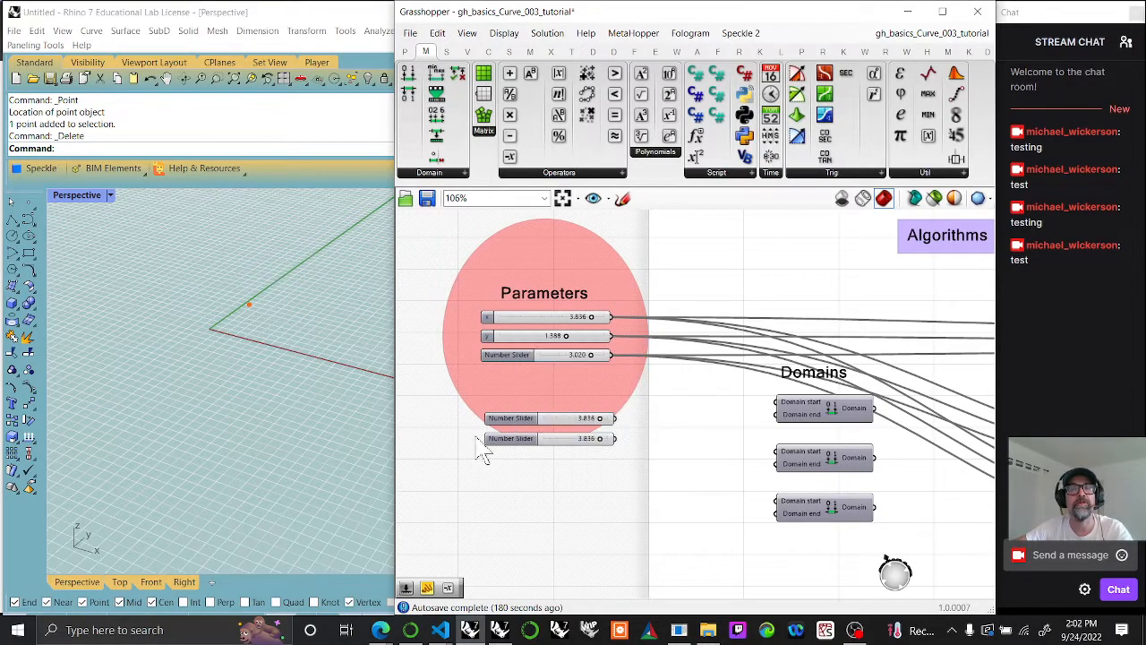
pyautogui.rightClick(516, 355)
pyautogui.click(496, 352)
pyautogui.rightClick(496, 352)
pyautogui.write('z')
pyautogui.click(437, 564)
# Step: Lower the upper copied slider to its minimum and connect the two copied sliders to the first Construct Domain's start and end inputs
pyautogui.scroll(3, 559, 484)
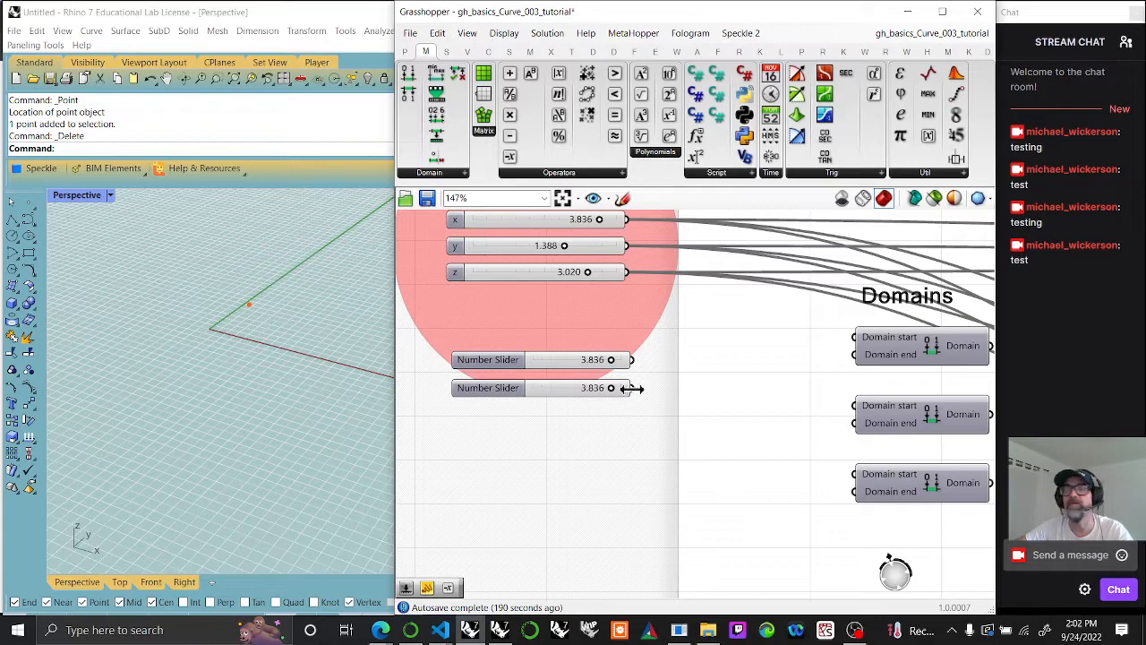
pyautogui.moveTo(612, 362); pyautogui.dragTo(532, 368)
pyautogui.moveTo(609, 389); pyautogui.dragTo(855, 345)
pyautogui.moveTo(631, 388); pyautogui.dragTo(856, 354)
# Step: Place a Range component under the Ranges label and connect the first Construct Domain's output to its Domain input
pyautogui.moveTo(876, 406); pyautogui.dragTo(682, 395, button='right')
pyautogui.moveTo(836, 444)
pyautogui.mouseDown(button='right')
pyautogui.moveTo(704, 455)
pyautogui.moveTo(583, 499)
pyautogui.mouseUp(button='right')
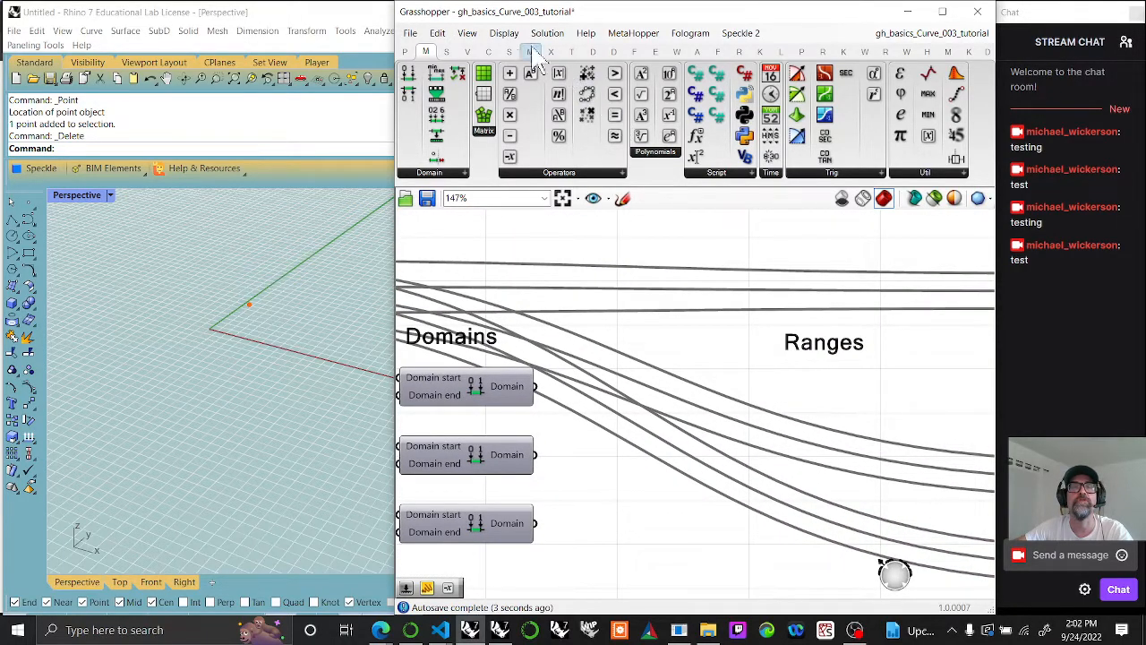
pyautogui.click(446, 51)
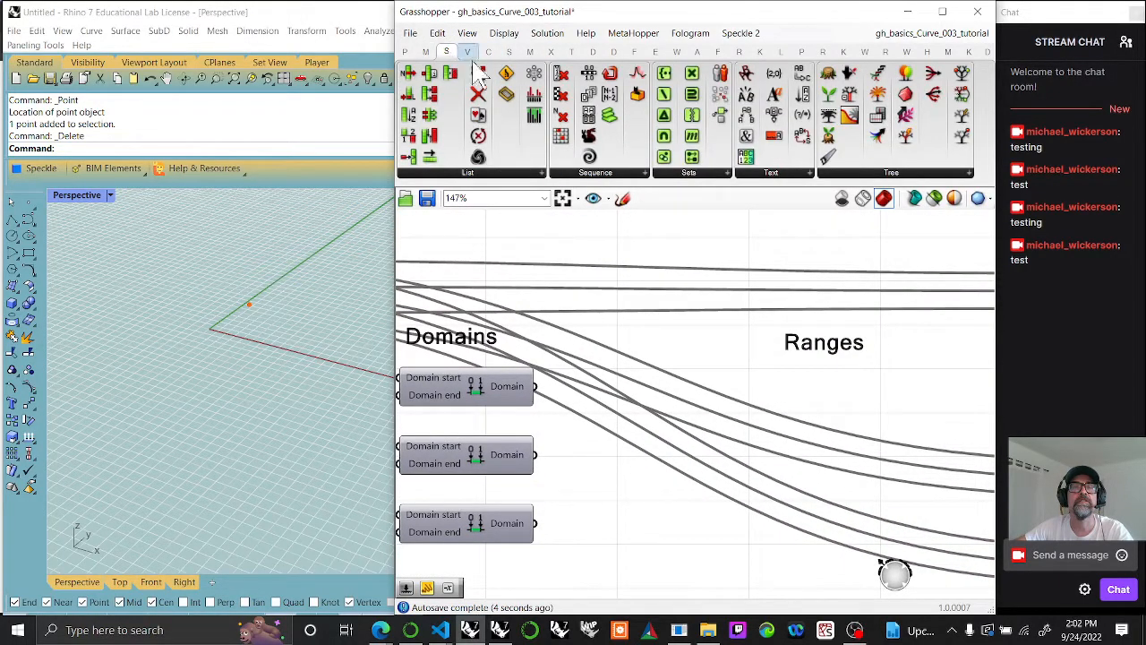
pyautogui.click(610, 172)
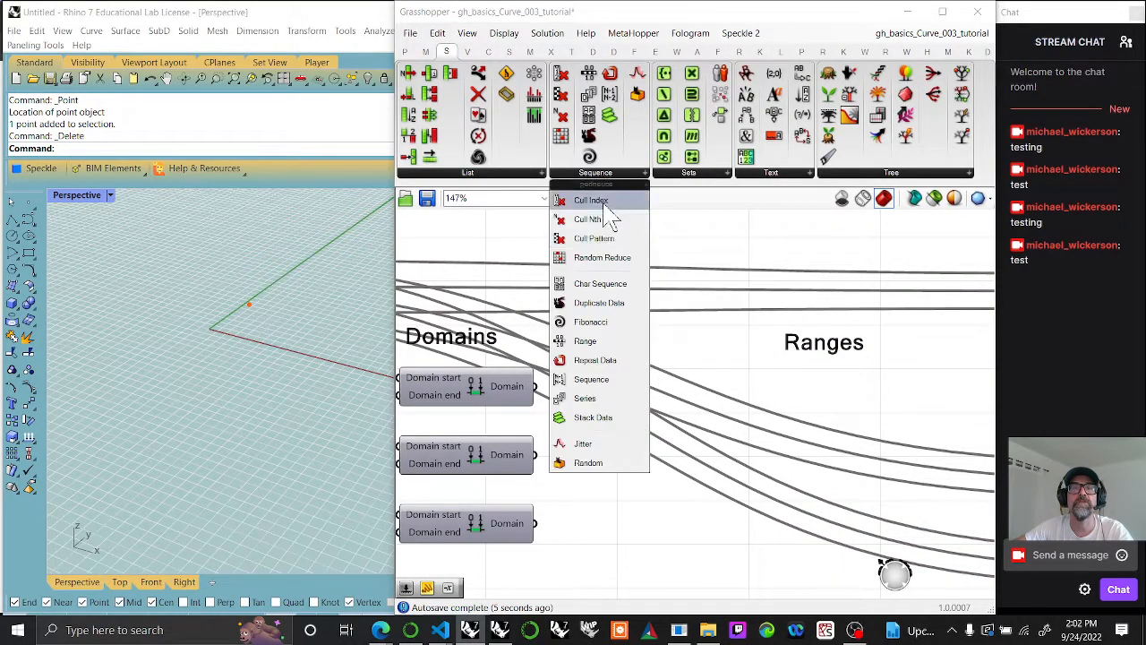
pyautogui.click(583, 341)
pyautogui.click(809, 394)
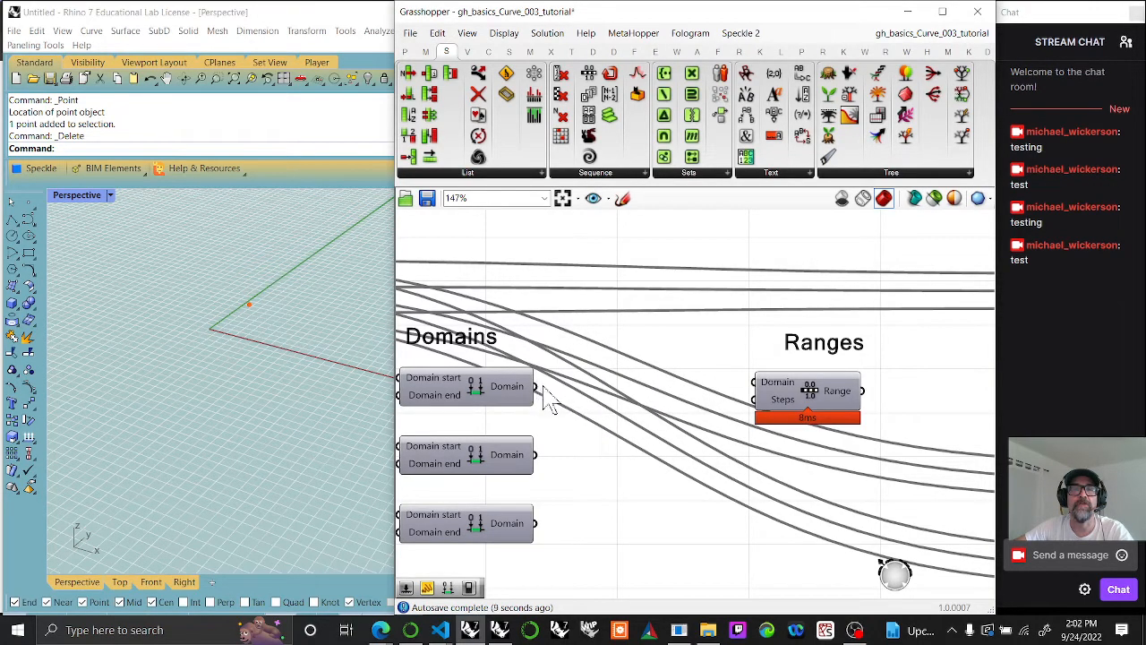
pyautogui.moveTo(537, 388); pyautogui.dragTo(800, 401)
pyautogui.click(799, 401)
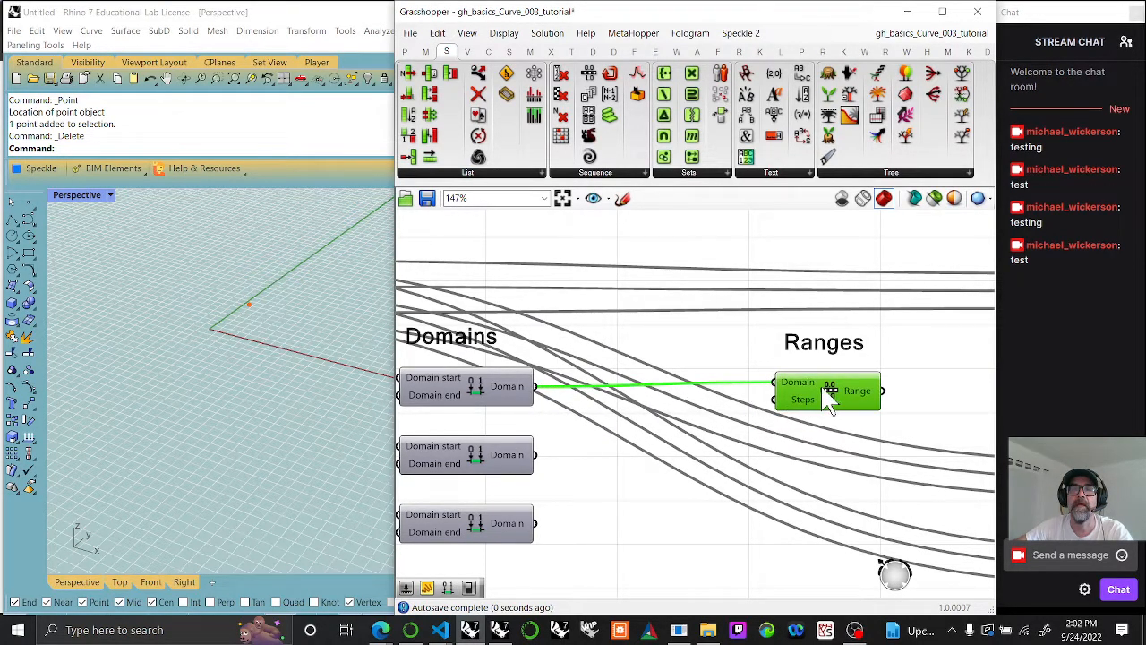
# Step: Connect the Range output to the X coordinate input of the first Construct Point under Multiple Point and select that component
pyautogui.moveTo(827, 461); pyautogui.dragTo(736, 417, button='right')
pyautogui.scroll(-3, 739, 419)
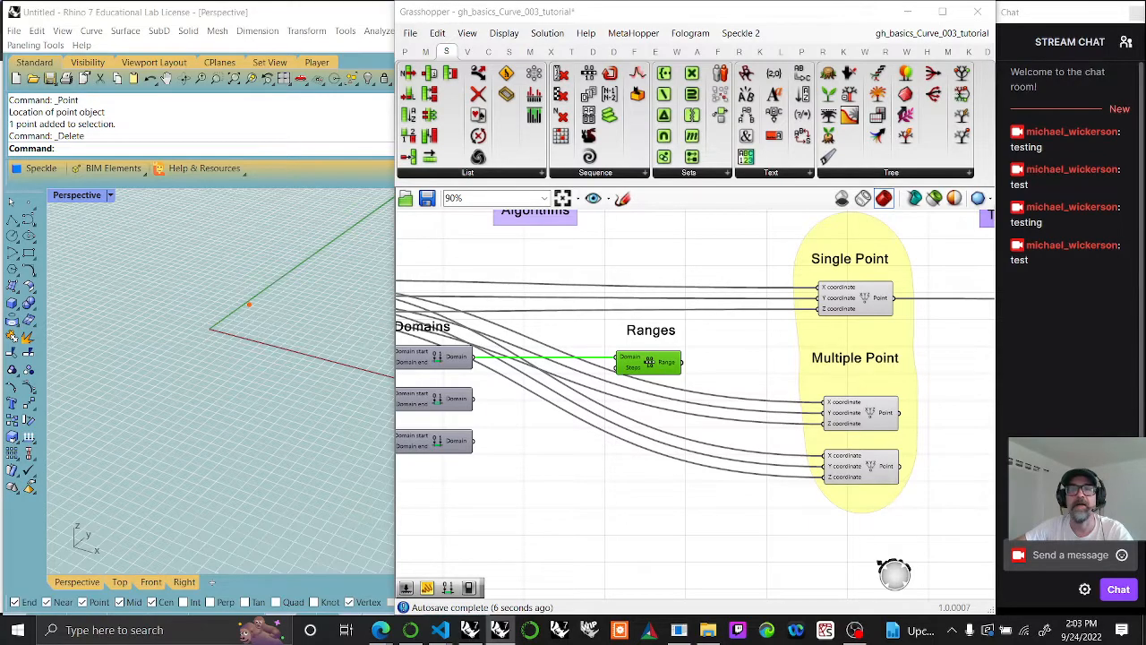
pyautogui.moveTo(682, 363); pyautogui.dragTo(825, 409)
pyautogui.click(868, 415)
pyautogui.moveTo(327, 359); pyautogui.dragTo(317, 376, button='right')
pyautogui.moveTo(593, 409); pyautogui.dragTo(765, 431, button='right')
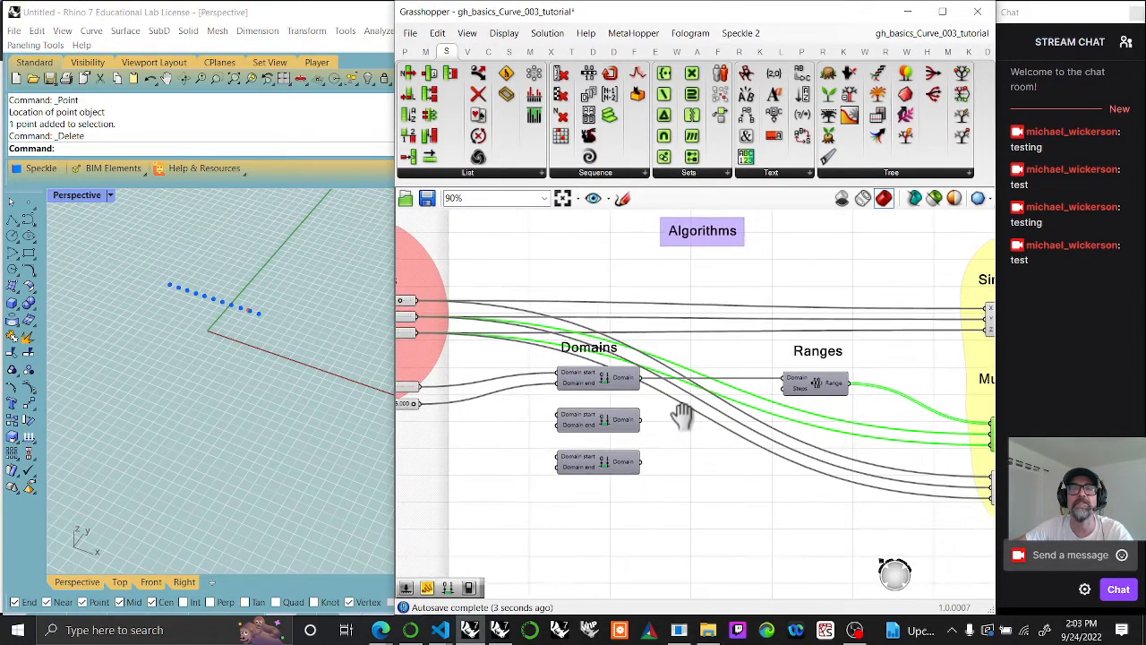
pyautogui.moveTo(686, 419); pyautogui.dragTo(707, 422, button='right')
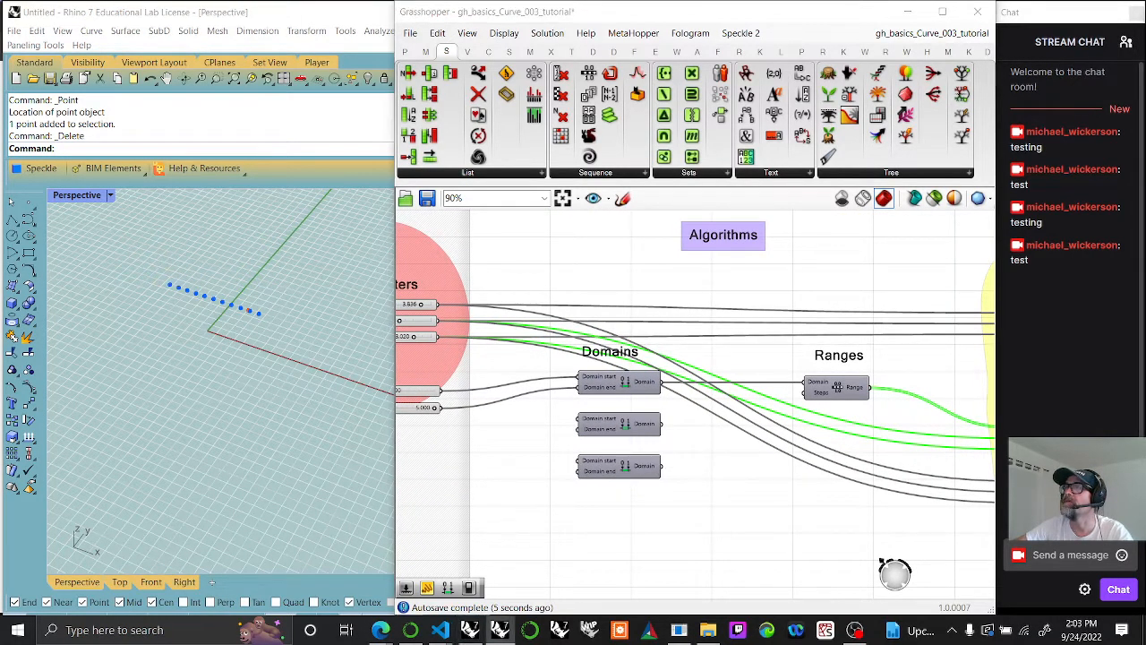
# Step: Add a number slider with the value 12 below the existing sliders in Parameters
pyautogui.moveTo(460, 488); pyautogui.dragTo(609, 486, button='right')
pyautogui.doubleClick(535, 526)
pyautogui.write('1')
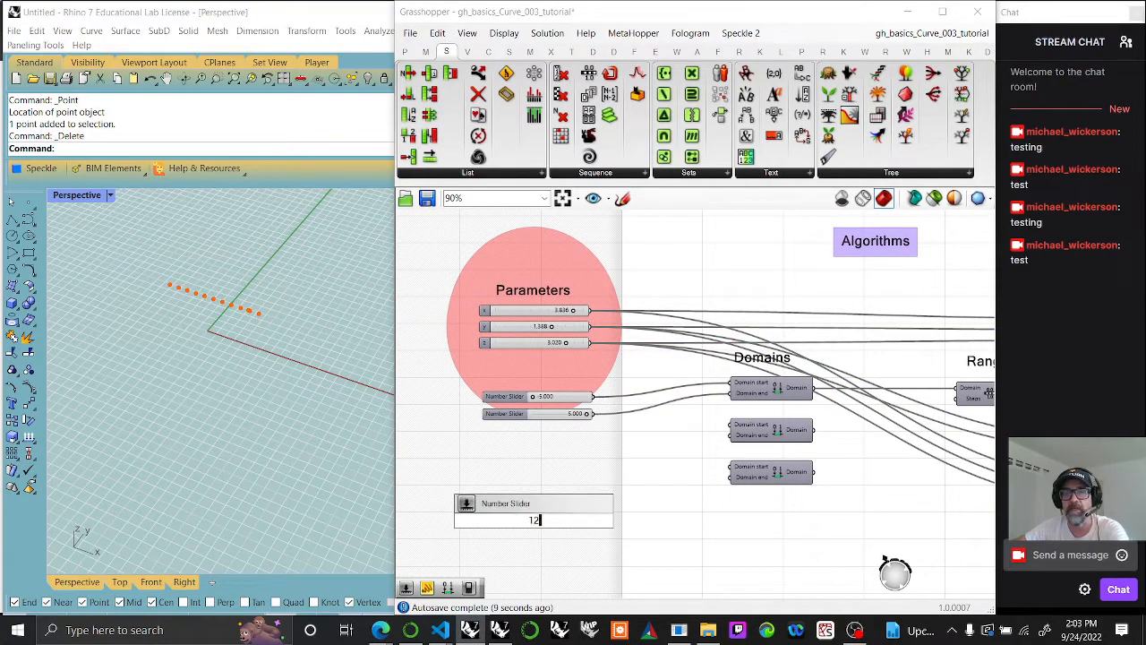
pyautogui.write('2')
pyautogui.press('Return')
# Step: Connect the new slider's output to the Steps input of the Range component
pyautogui.moveTo(864, 427)
pyautogui.mouseDown()
pyautogui.moveTo(984, 394)
pyautogui.moveTo(871, 447)
pyautogui.mouseUp()
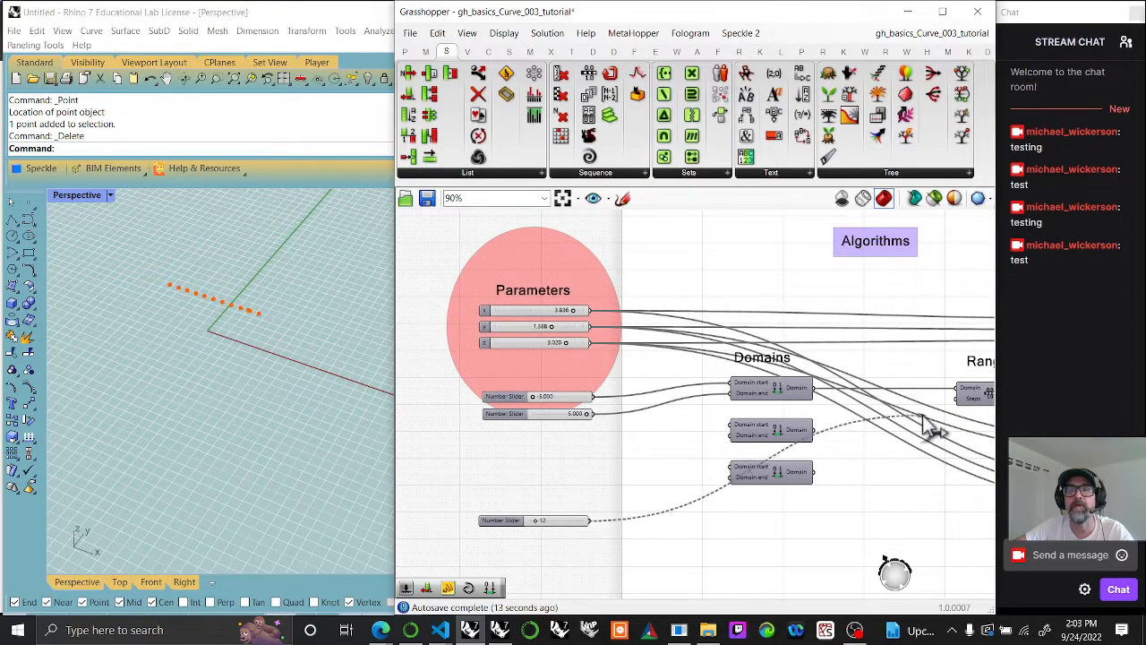
pyautogui.moveTo(945, 407); pyautogui.dragTo(717, 498)
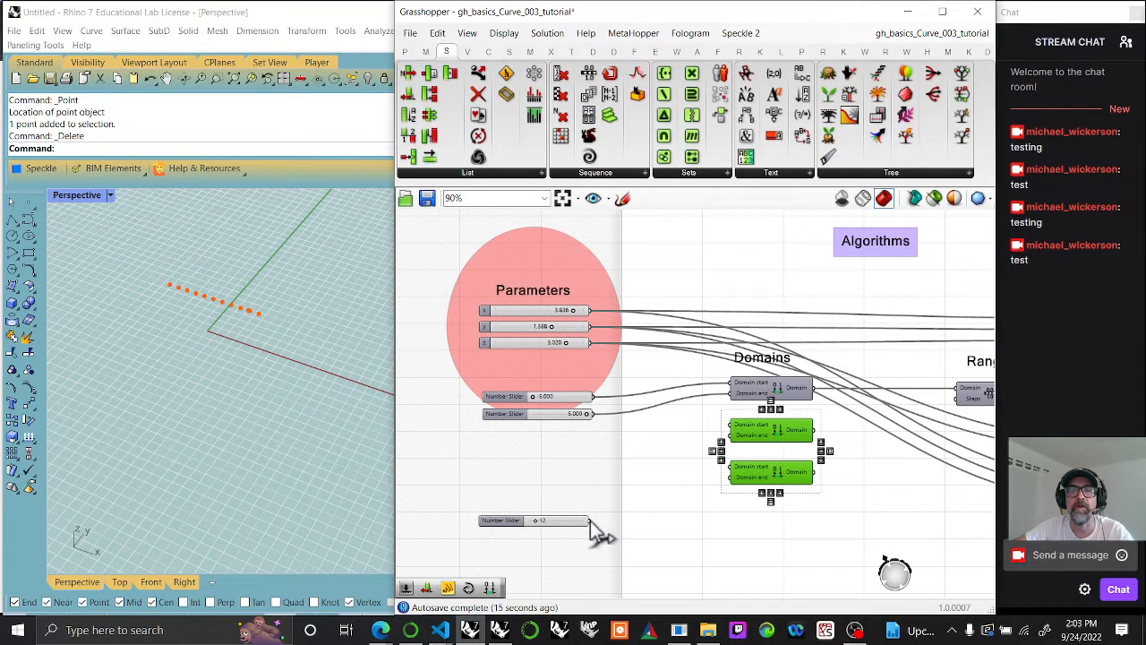
pyautogui.moveTo(708, 513); pyautogui.dragTo(637, 422, button='right')
pyautogui.scroll(-2, 637, 423)
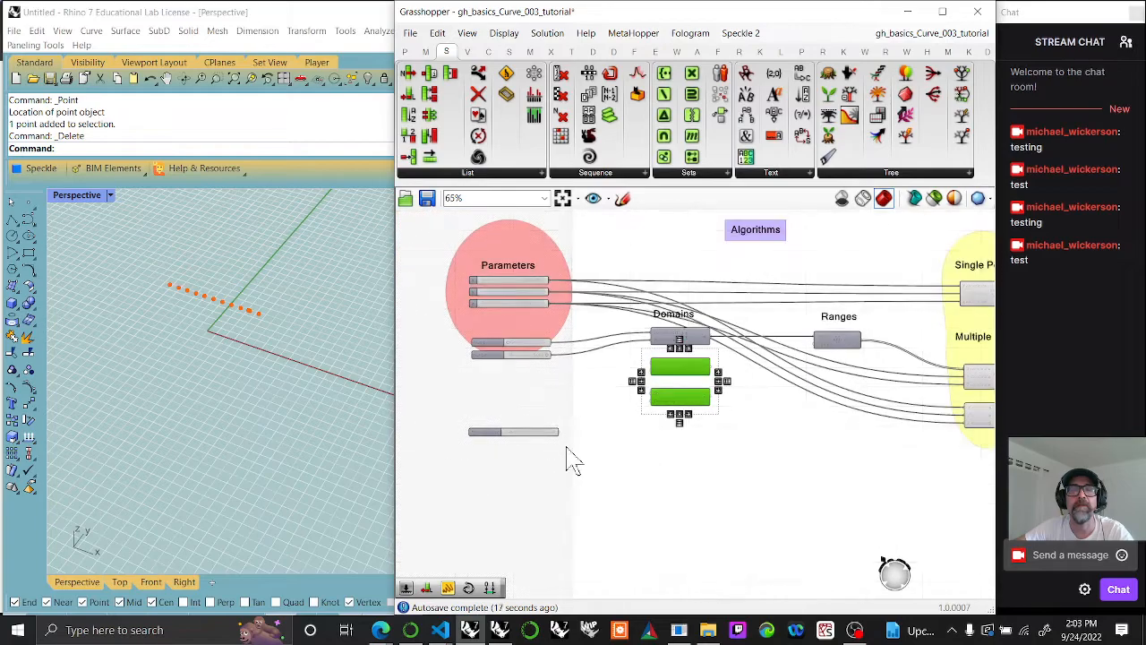
pyautogui.scroll(4, 580, 433)
pyautogui.scroll(-1, 627, 430)
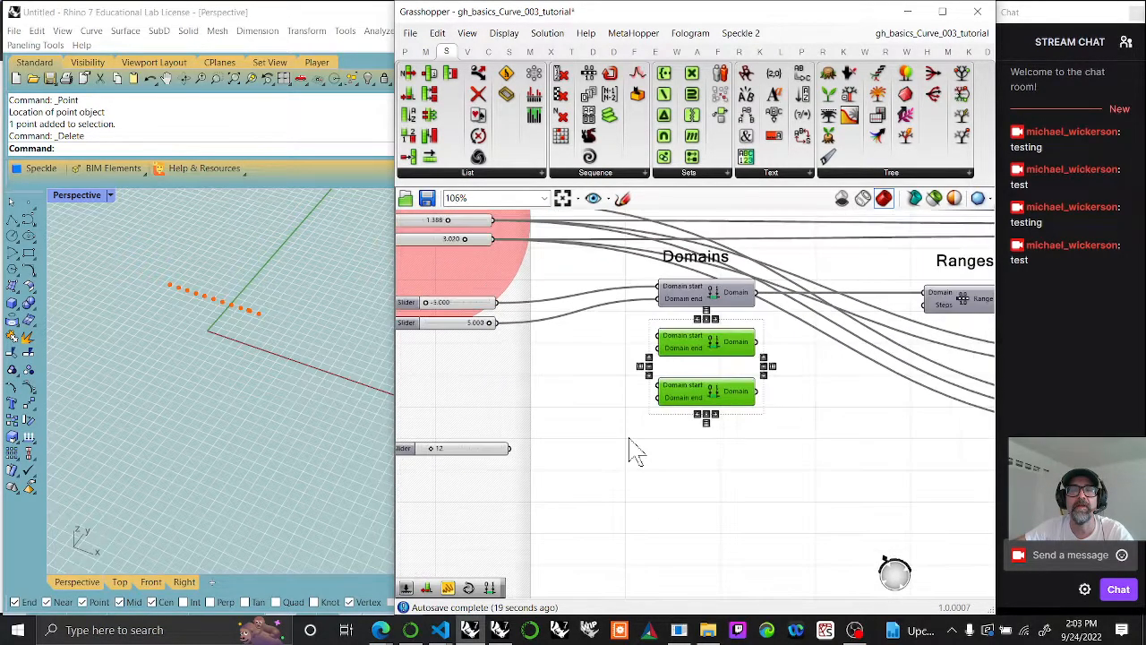
pyautogui.moveTo(509, 447); pyautogui.dragTo(926, 305)
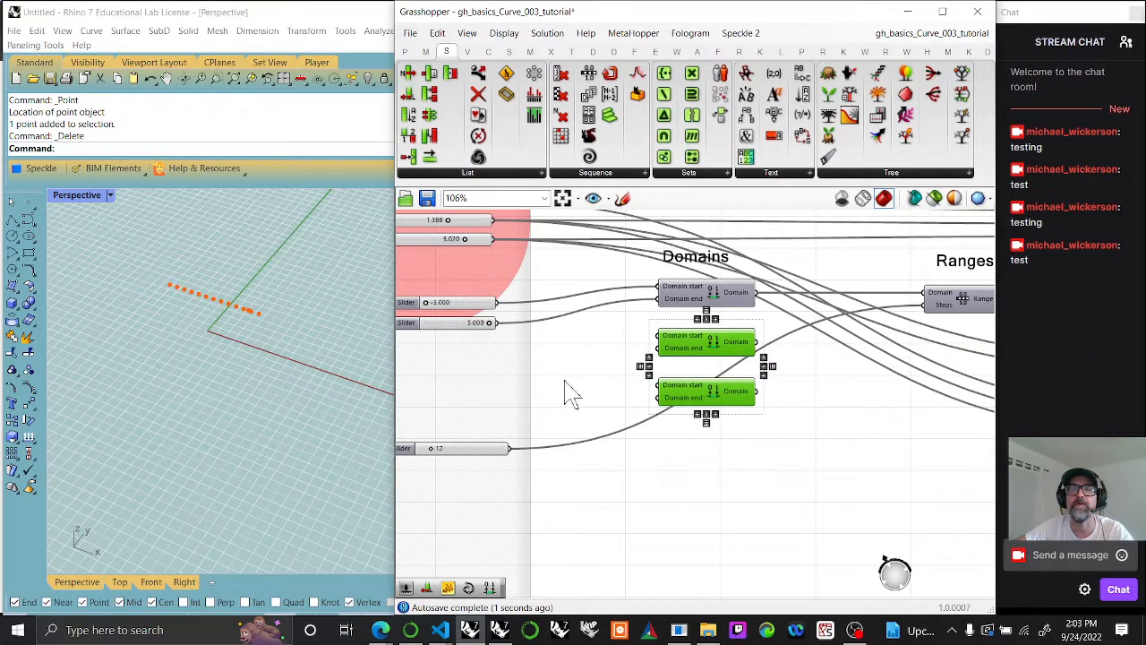
# Step: Copy the pair of sliders feeding the first Construct Domain twice, stacking the copies above the steps slider
pyautogui.moveTo(466, 360); pyautogui.dragTo(437, 299)
pyautogui.click(458, 375)
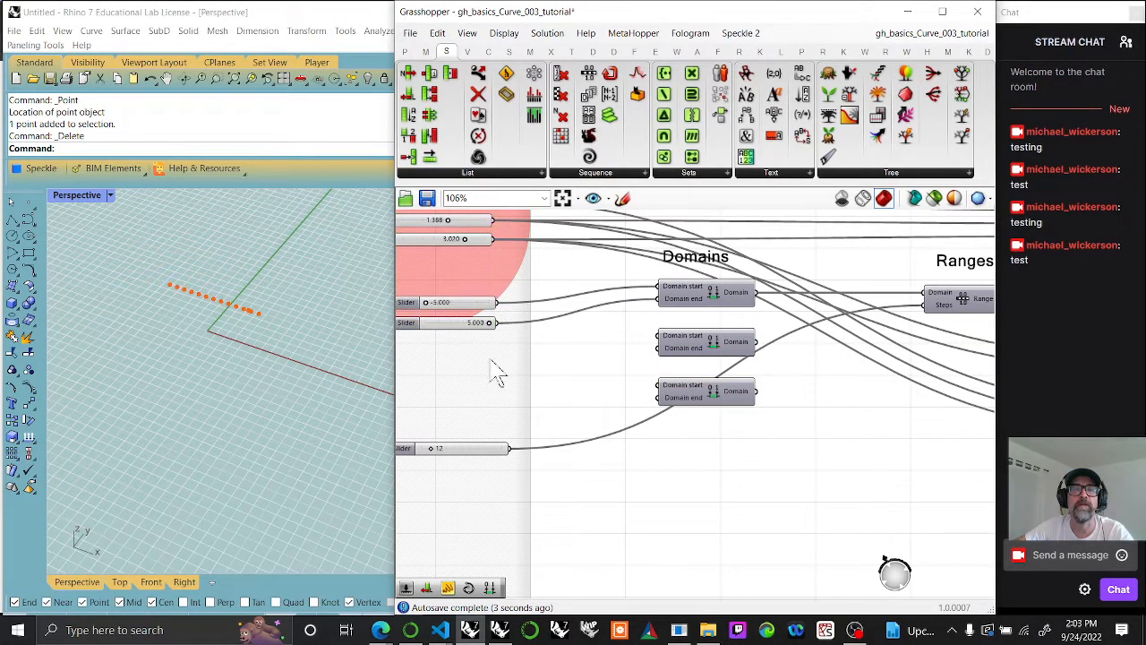
pyautogui.moveTo(477, 412); pyautogui.dragTo(629, 407, button='right')
pyautogui.moveTo(468, 276); pyautogui.dragTo(650, 367)
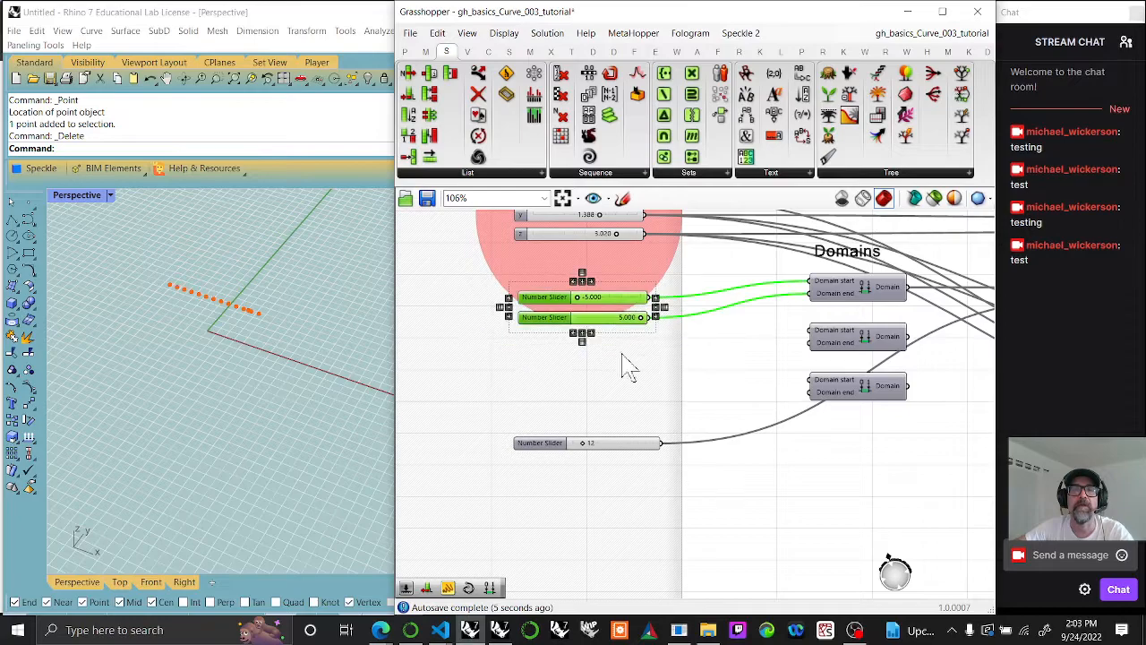
pyautogui.keyDown('alt'); pyautogui.moveTo(622, 320); pyautogui.dragTo(631, 403); pyautogui.keyUp('alt')
# Step: Connect the two copied slider pairs to the start and end inputs of the second and third Construct Domains
pyautogui.moveTo(652, 341); pyautogui.dragTo(806, 330)
pyautogui.moveTo(649, 360); pyautogui.dragTo(822, 342)
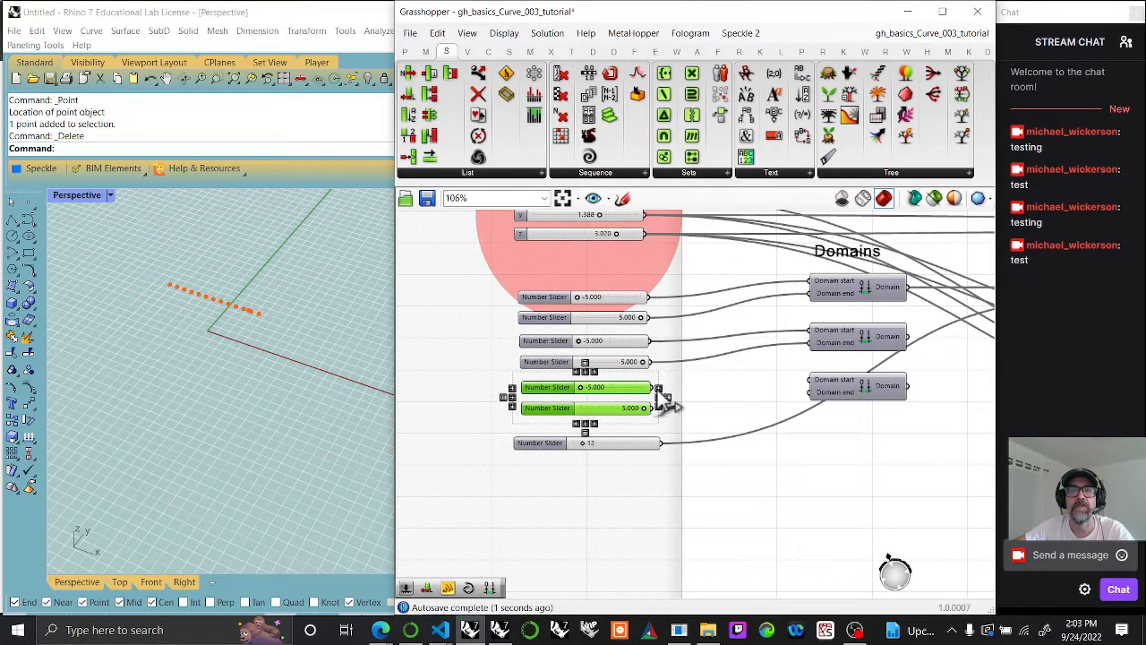
pyautogui.moveTo(661, 391); pyautogui.dragTo(811, 393)
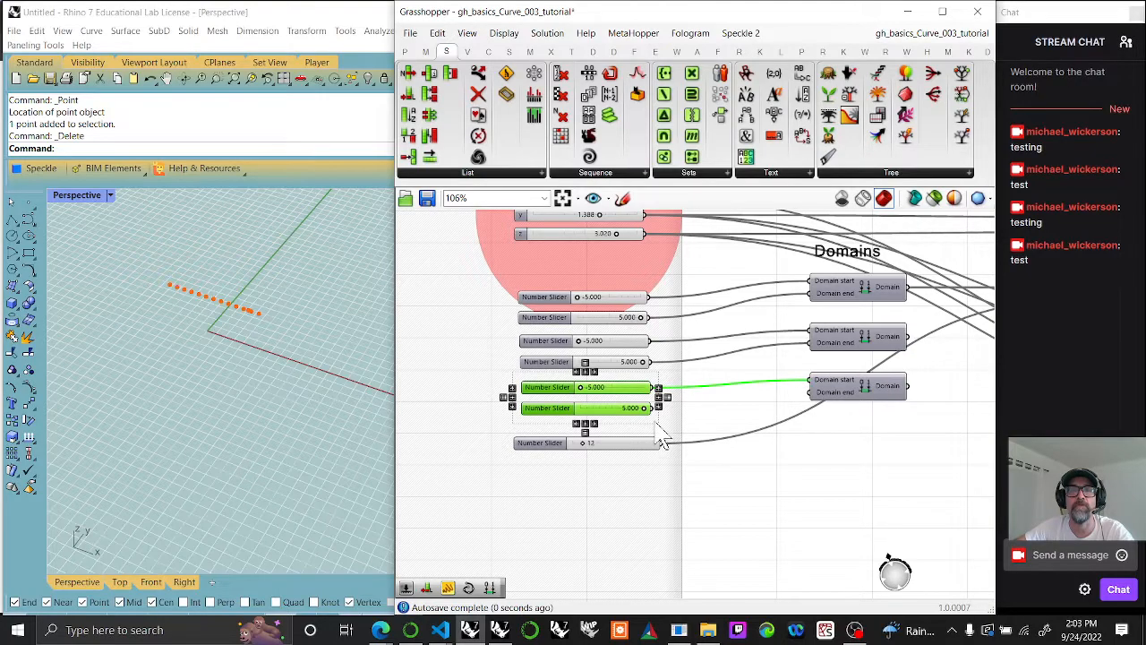
pyautogui.moveTo(655, 413); pyautogui.dragTo(818, 390)
# Step: Copy the Range component twice and stack the two copies below the original under the Ranges label
pyautogui.moveTo(819, 391); pyautogui.dragTo(664, 387, button='right')
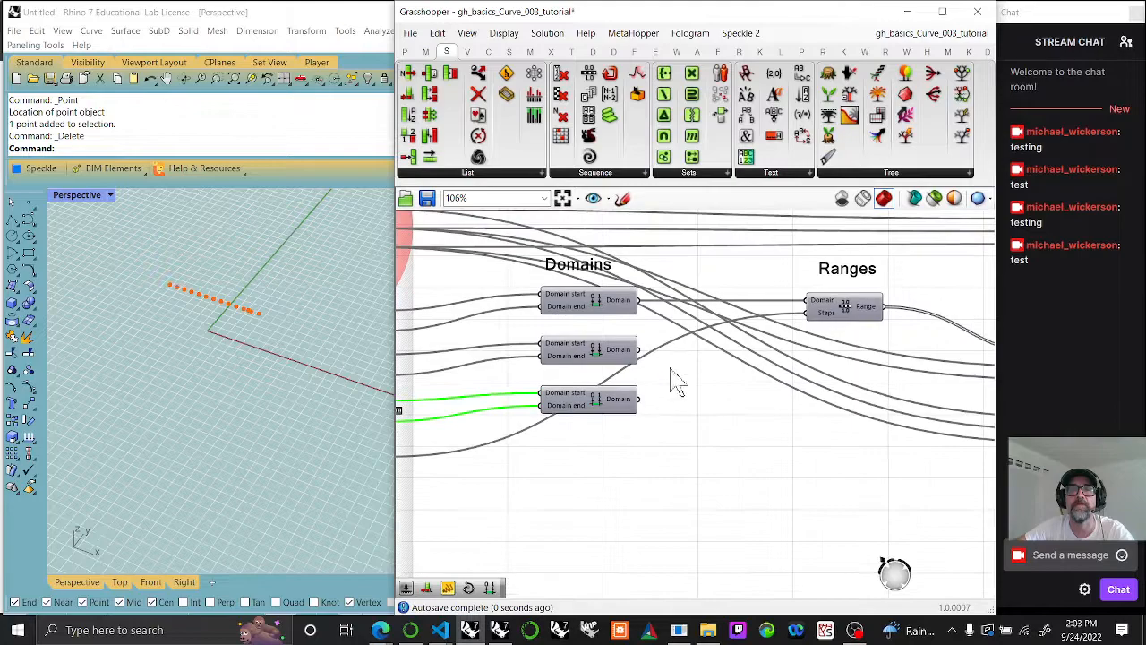
pyautogui.click(846, 309)
pyautogui.hotkey('ctrl', 'c')
pyautogui.hotkey('ctrl', 'v')
pyautogui.hotkey('ctrl', 'v')
pyautogui.moveTo(860, 329); pyautogui.dragTo(860, 430)
pyautogui.moveTo(852, 312); pyautogui.dragTo(853, 360)
# Step: Connect the second and third Range outputs to the first Multiple Point component's Y and Z coordinate inputs, and select that component
pyautogui.moveTo(750, 401)
pyautogui.mouseDown(button='right')
pyautogui.moveTo(812, 427)
pyautogui.moveTo(691, 413)
pyautogui.mouseUp(button='right')
pyautogui.moveTo(842, 445); pyautogui.dragTo(697, 447, button='right')
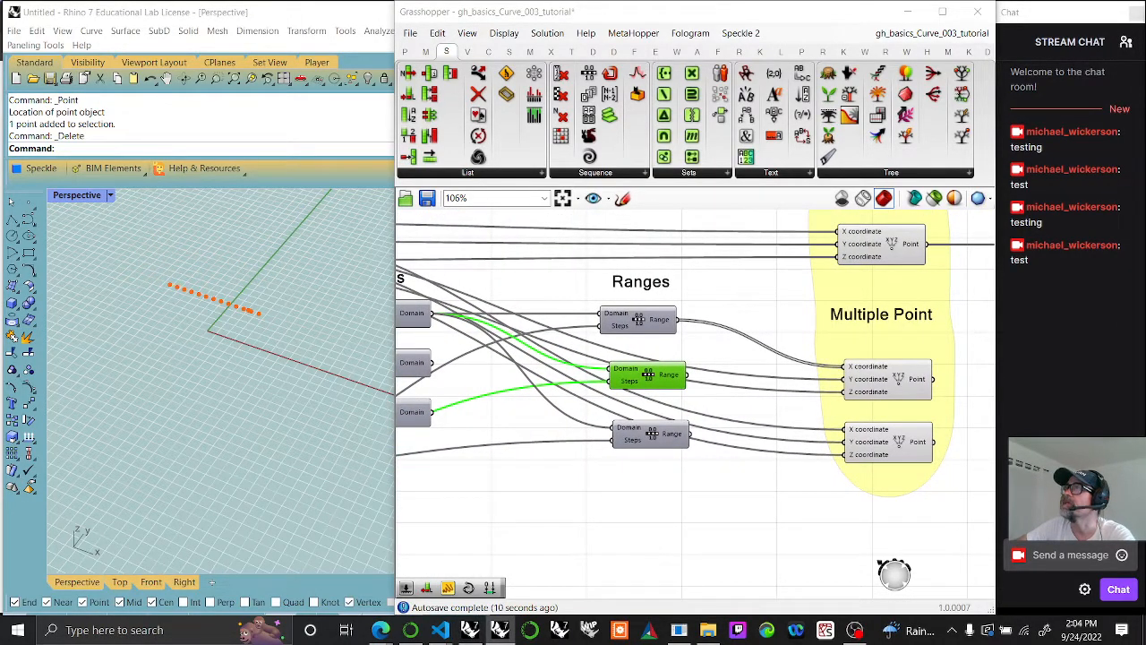
pyautogui.scroll(3, 627, 377)
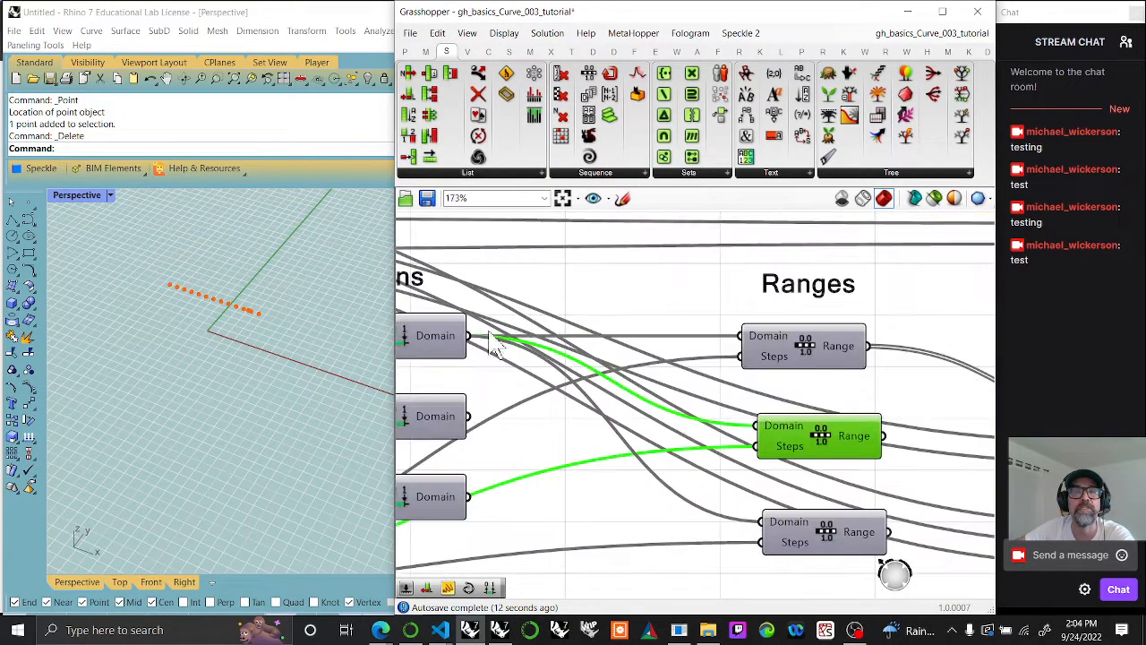
pyautogui.moveTo(913, 401); pyautogui.dragTo(670, 329, button='right')
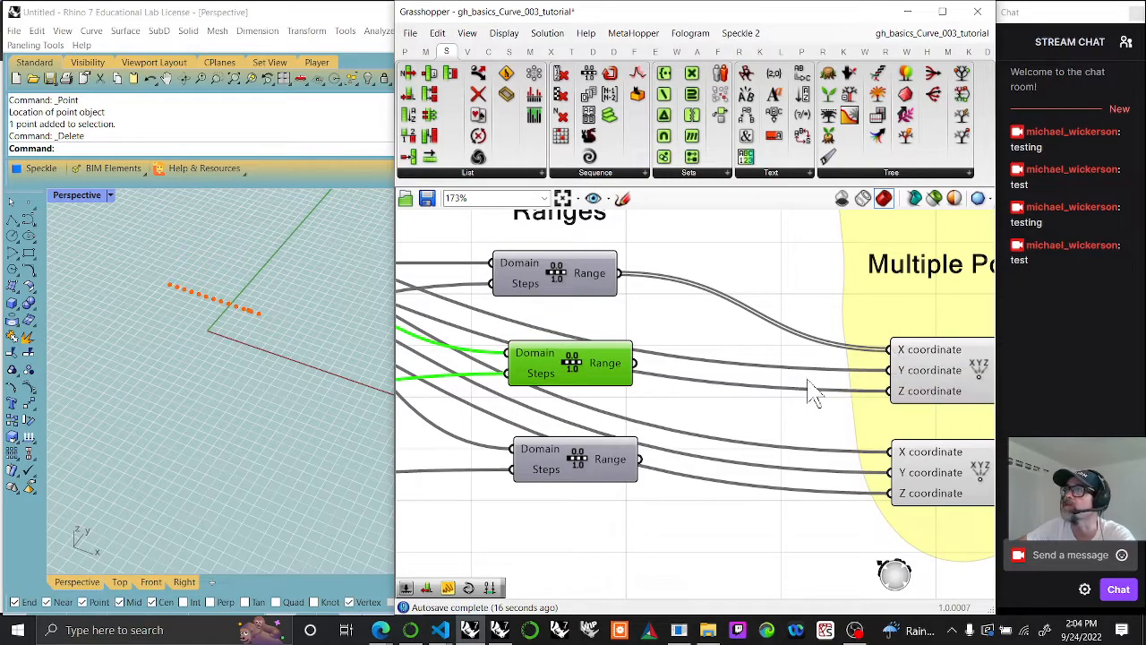
pyautogui.scroll(-5, 767, 480)
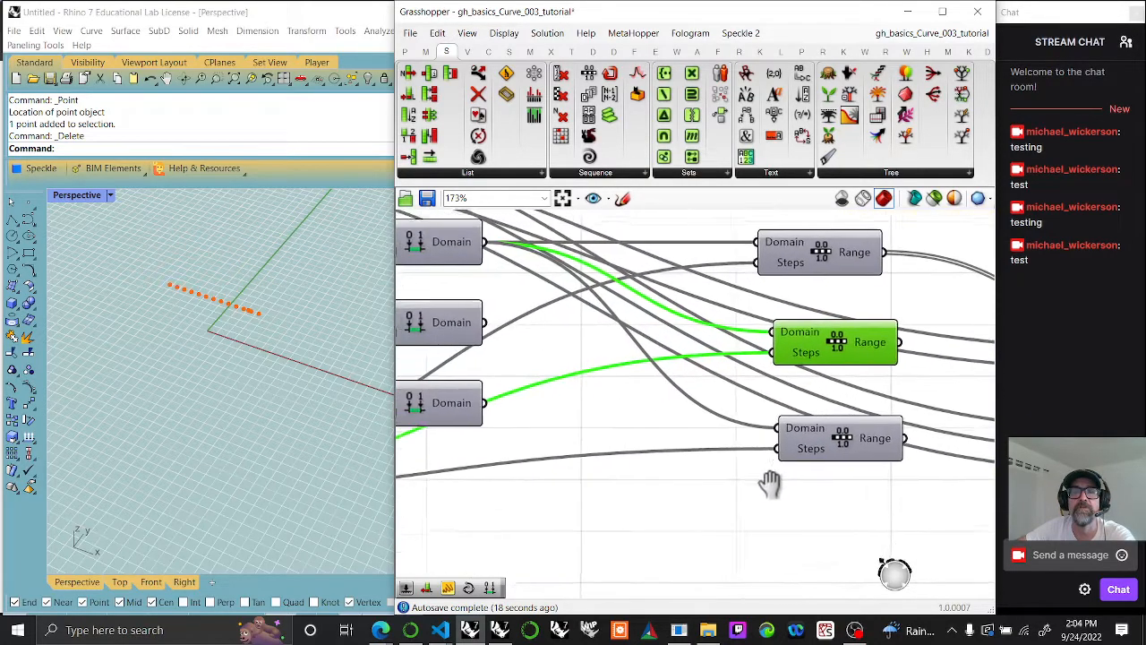
pyautogui.moveTo(688, 364); pyautogui.dragTo(821, 373)
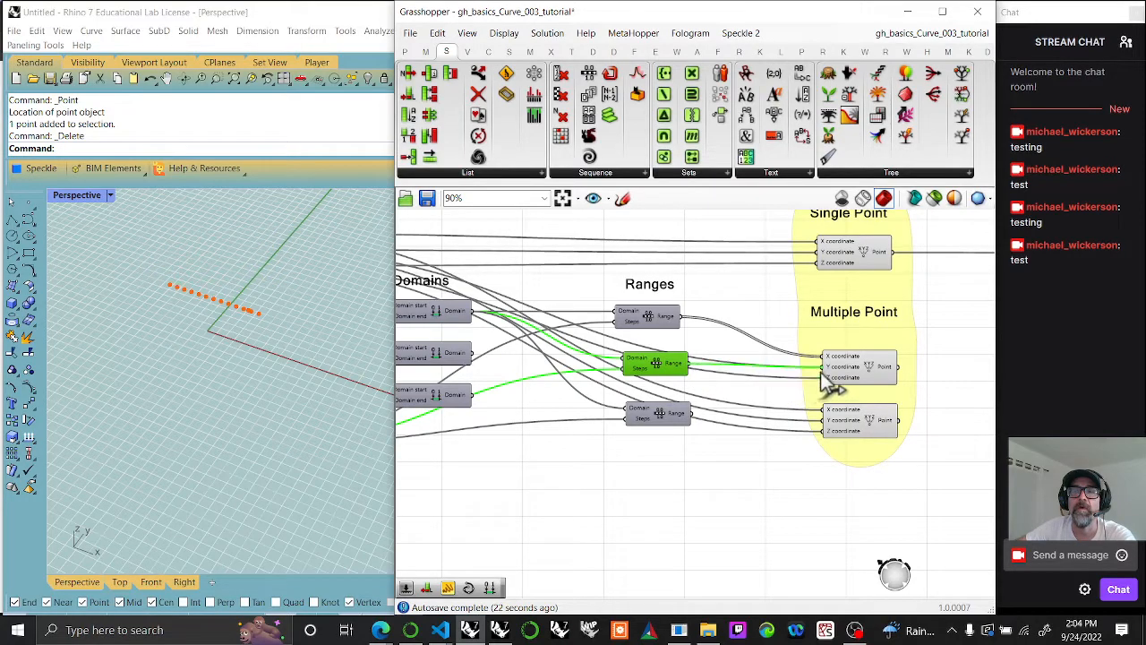
pyautogui.moveTo(691, 413); pyautogui.dragTo(824, 377)
pyautogui.click(858, 367)
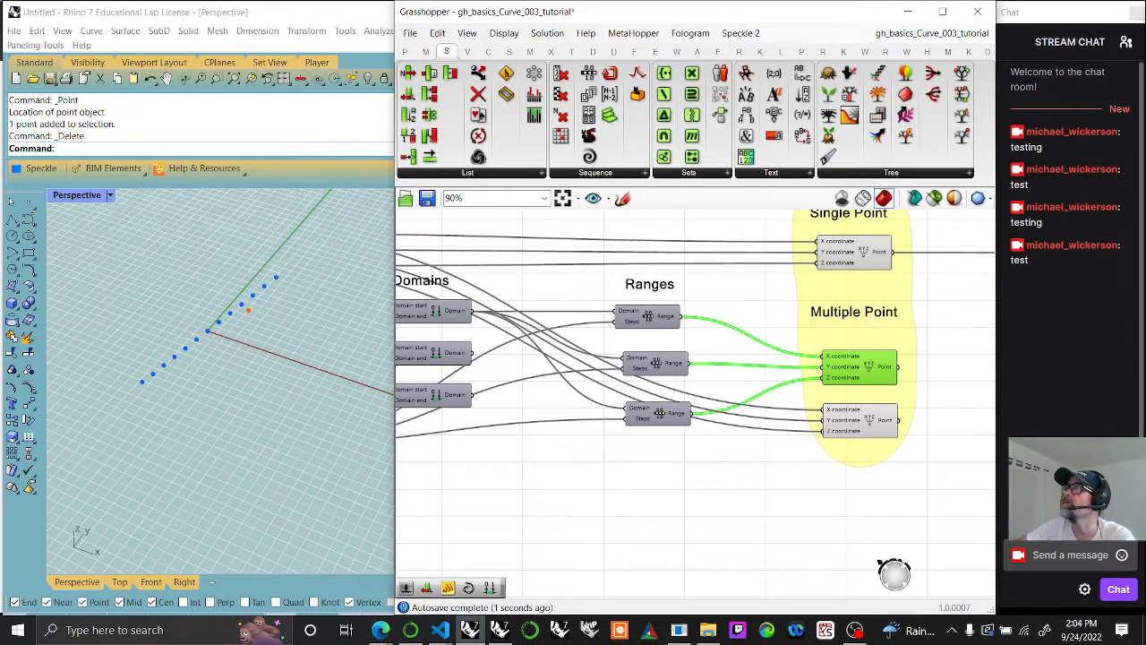
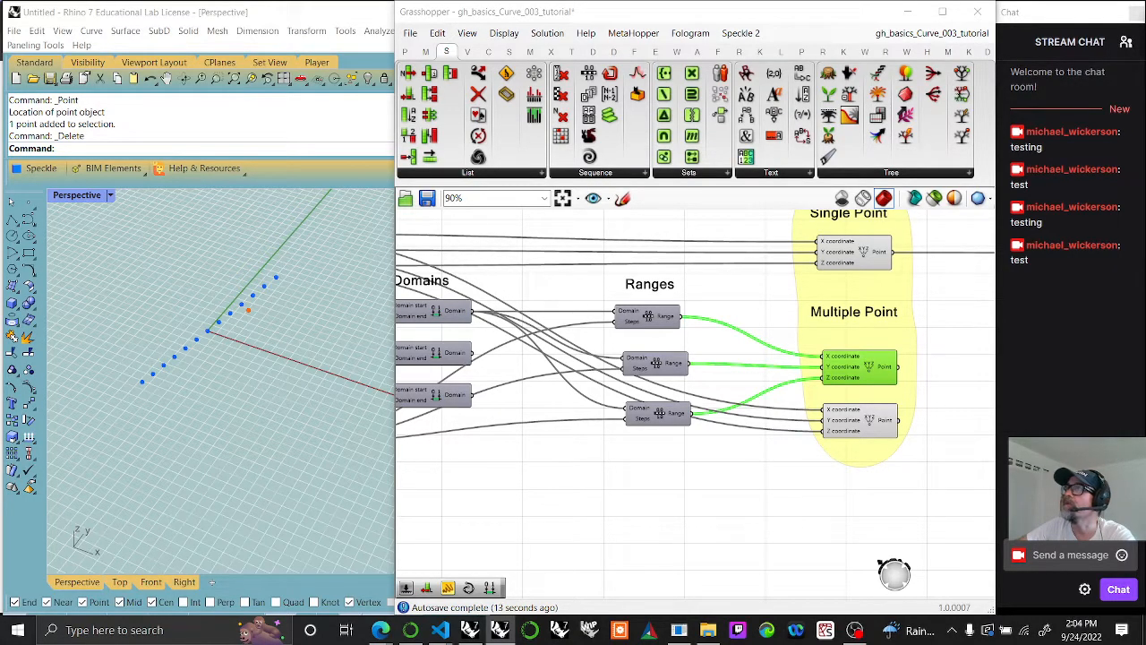
# Step: Connect the first, second and third Range outputs to the second Multiple Point component's X, Y and Z coordinate inputs
pyautogui.moveTo(616, 492); pyautogui.dragTo(688, 457, button='right')
pyautogui.click(949, 414)
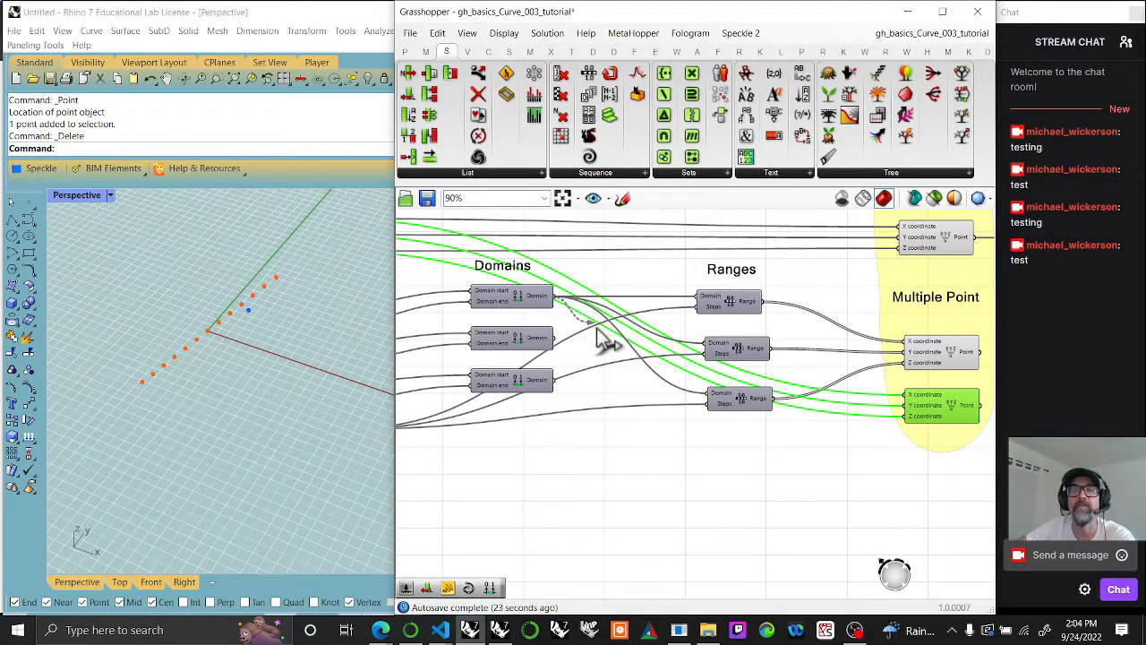
pyautogui.moveTo(872, 387); pyautogui.dragTo(906, 395)
pyautogui.moveTo(772, 350); pyautogui.dragTo(906, 405)
pyautogui.moveTo(780, 405); pyautogui.dragTo(906, 416)
pyautogui.moveTo(931, 495); pyautogui.dragTo(750, 415, button='right')
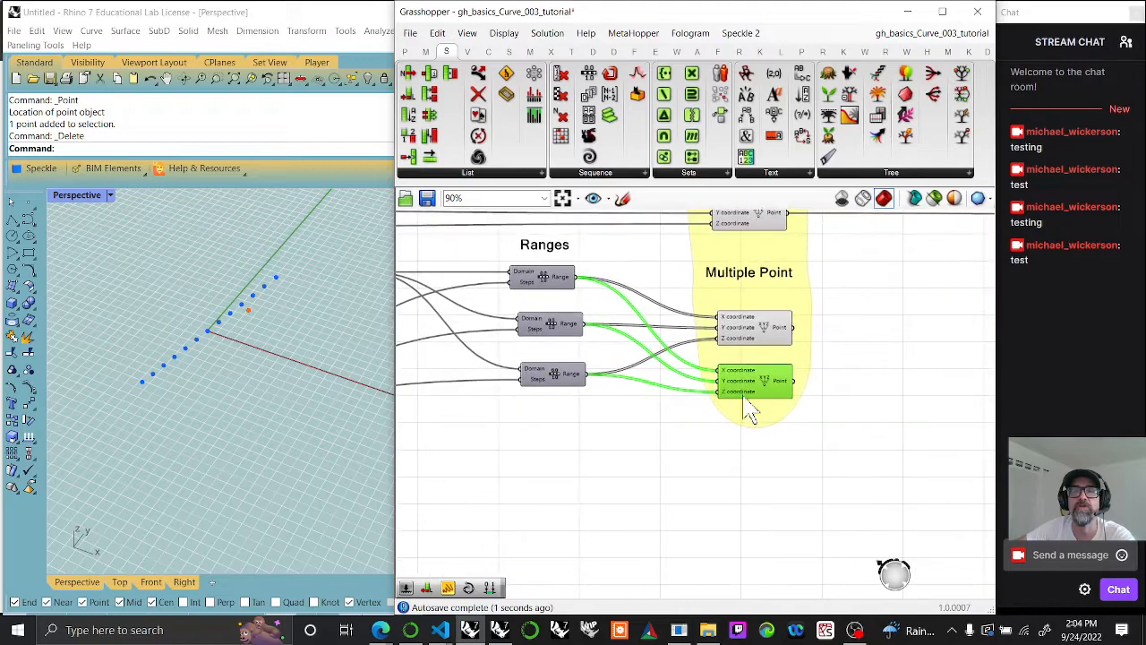
pyautogui.click(755, 336)
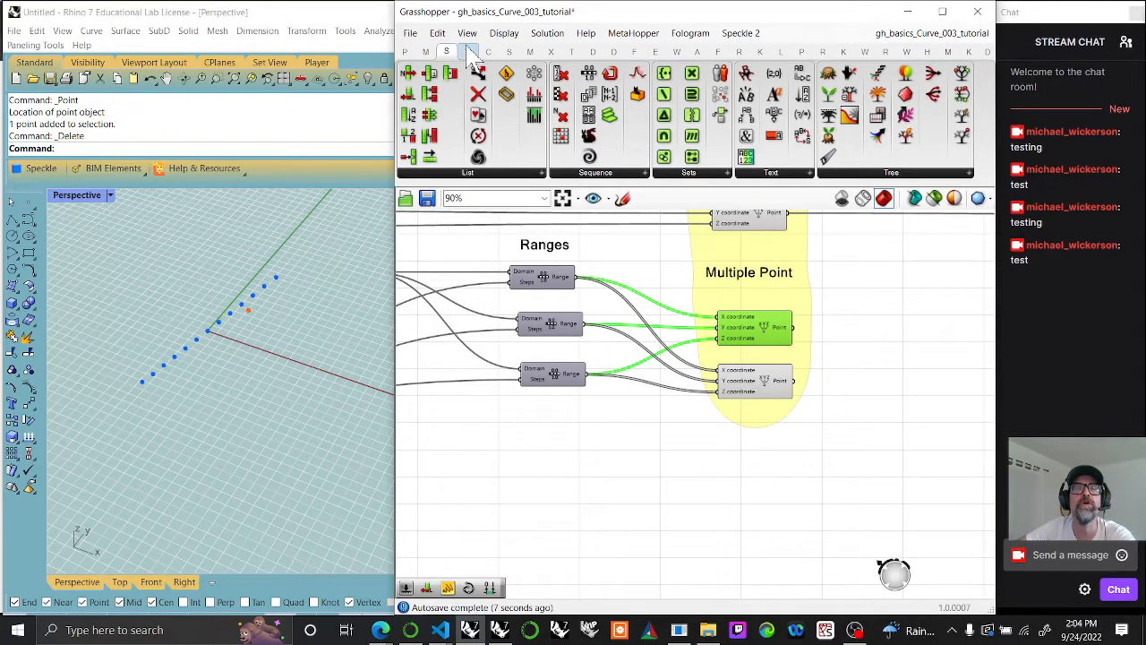
# Step: Insert a Graft Tree between the first Range output and the second Multiple Point's X coordinate, and compare both Multiple Point components' points
pyautogui.click(891, 173)
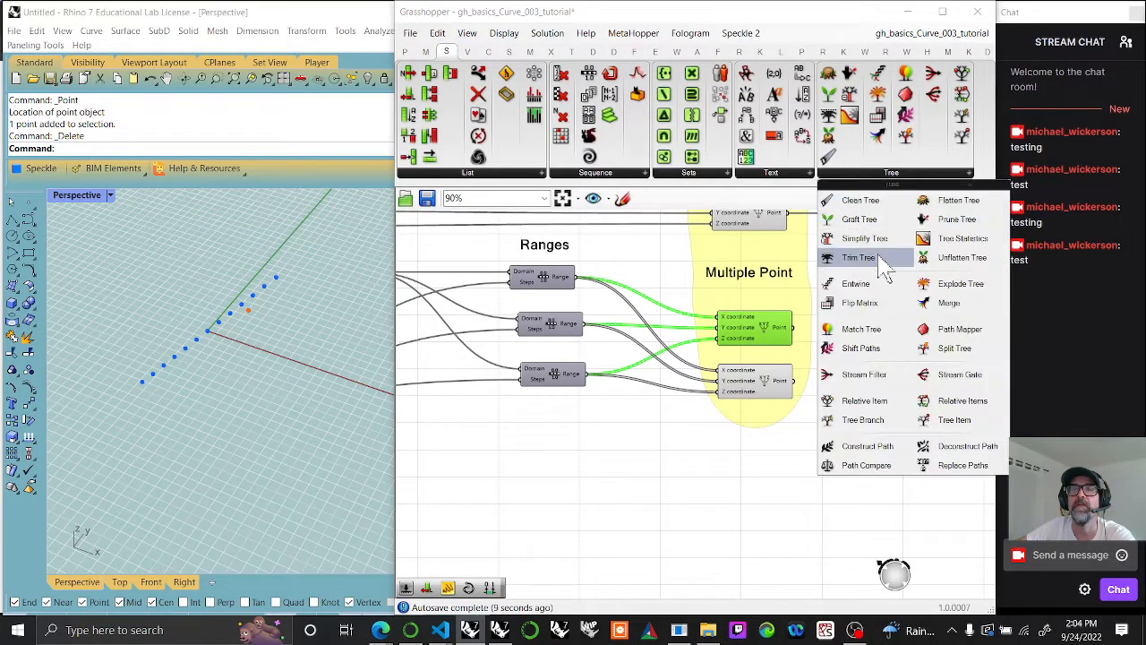
pyautogui.moveTo(860, 220); pyautogui.dragTo(656, 356)
pyautogui.moveTo(576, 277); pyautogui.dragTo(728, 375)
pyautogui.click(759, 387)
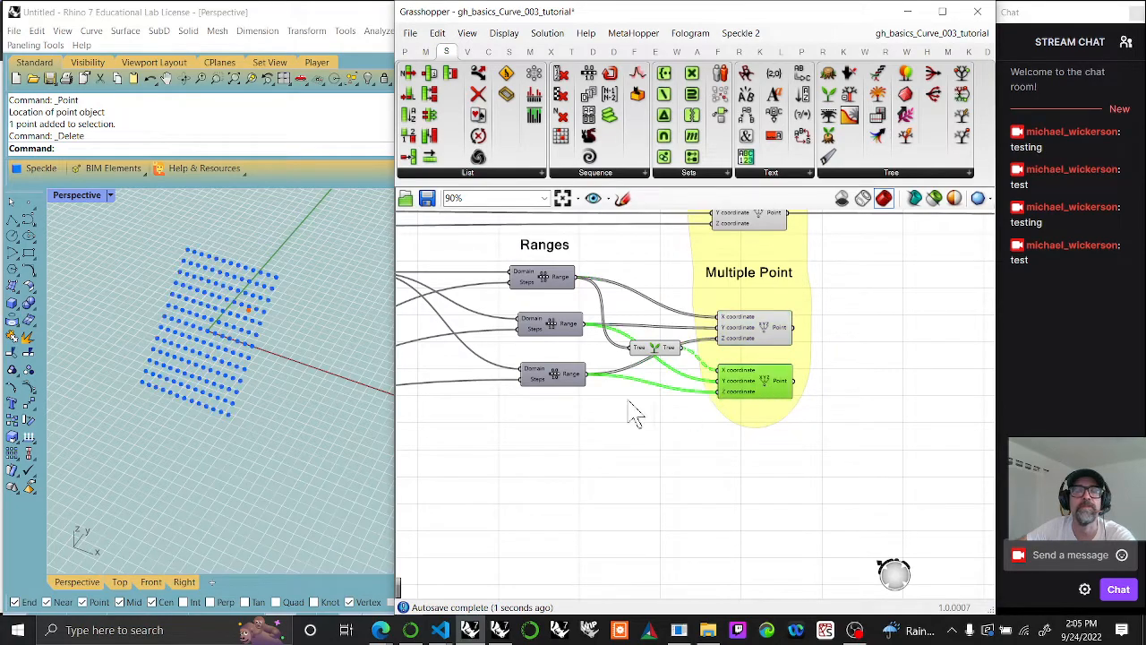
pyautogui.click(755, 459)
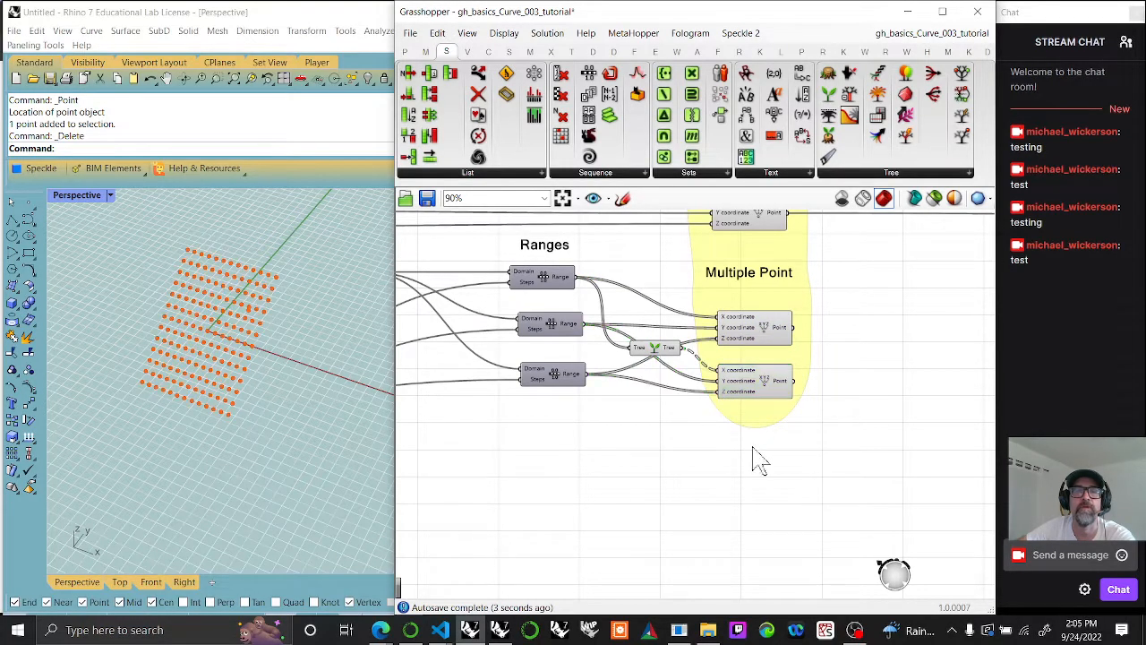
pyautogui.click(766, 340)
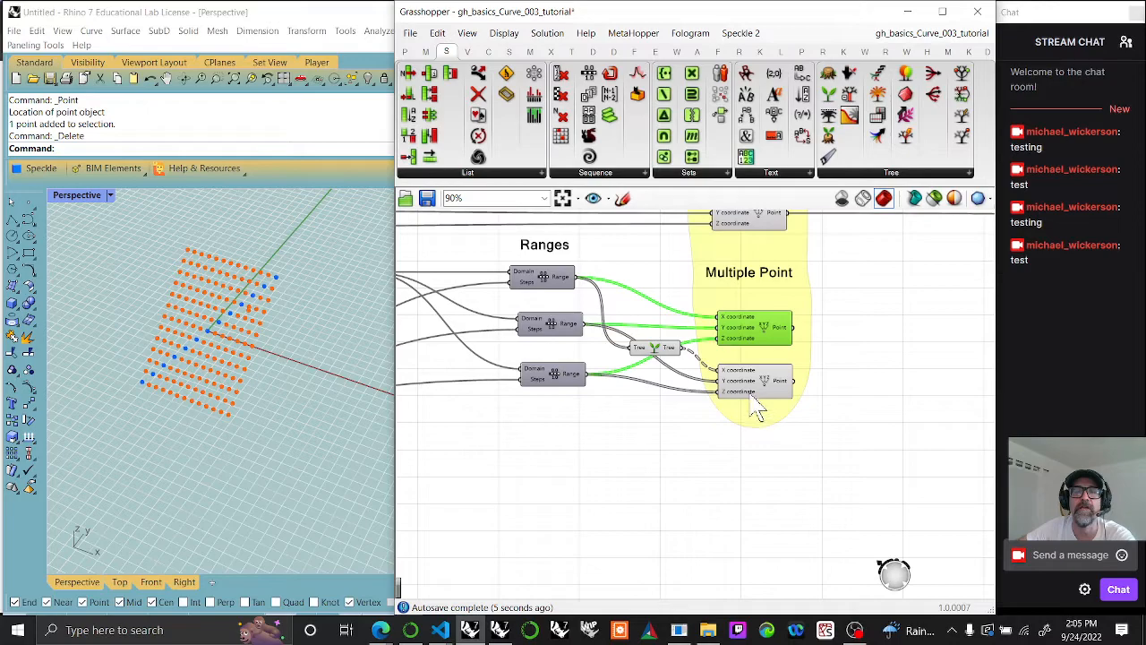
pyautogui.click(767, 391)
pyautogui.click(772, 330)
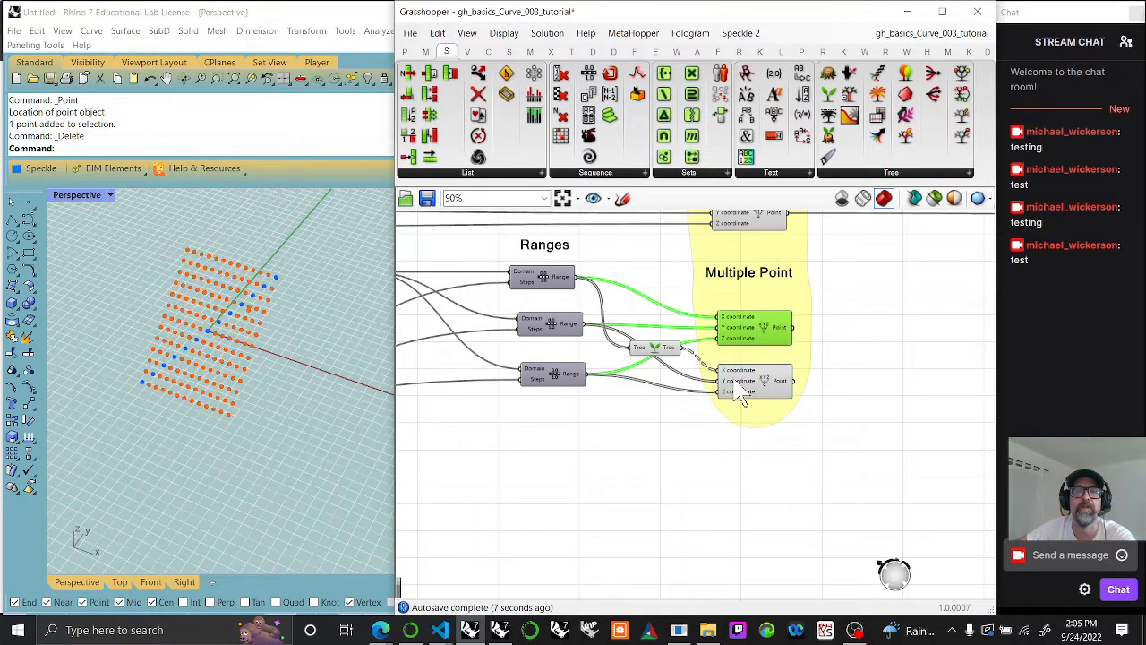
# Step: Test the start and end sliders feeding the third Construct Domain
pyautogui.moveTo(750, 486); pyautogui.dragTo(728, 485, button='right')
pyautogui.moveTo(527, 467); pyautogui.dragTo(695, 478, button='right')
pyautogui.scroll(-3, 693, 477)
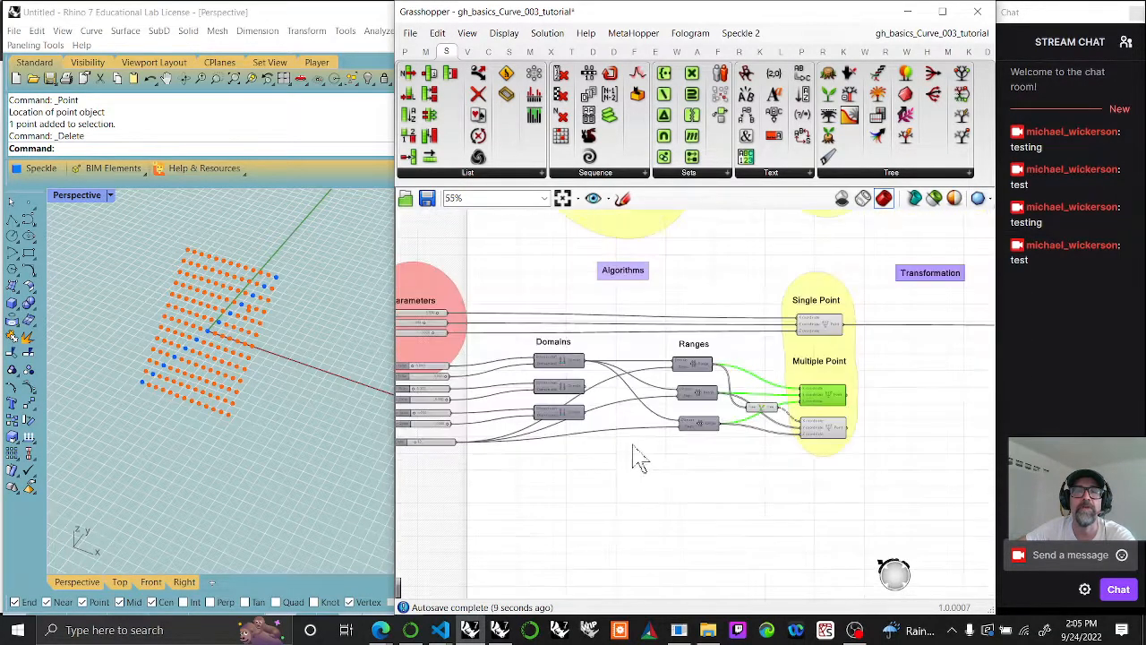
pyautogui.moveTo(563, 446); pyautogui.dragTo(747, 462, button='right')
pyautogui.scroll(4, 600, 431)
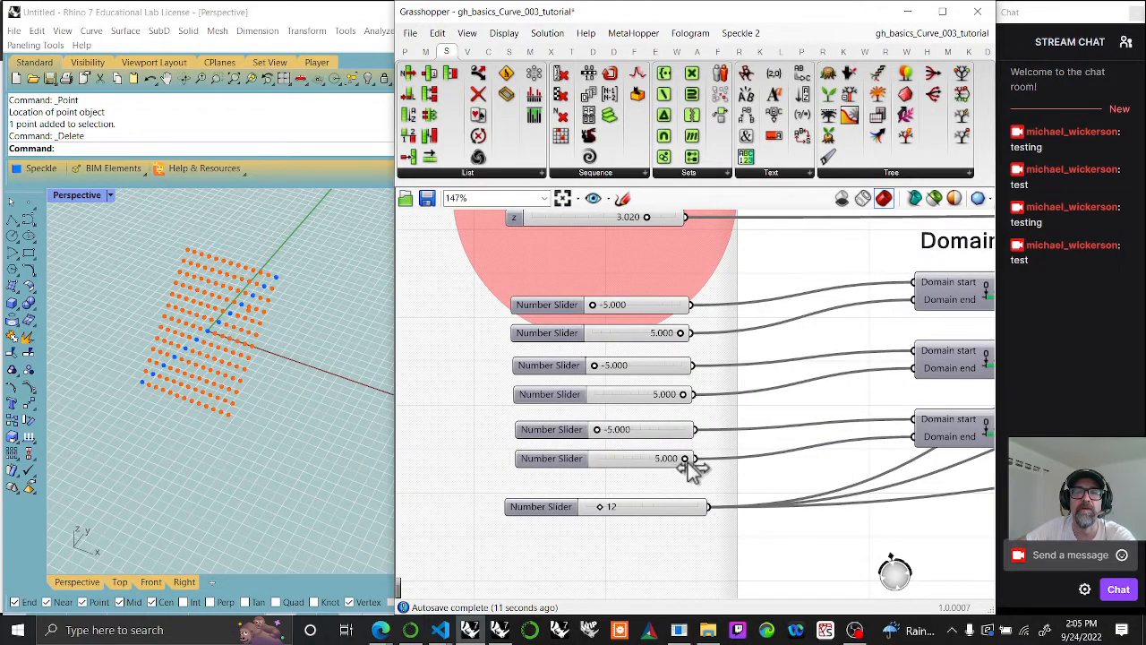
pyautogui.moveTo(677, 460); pyautogui.dragTo(686, 459)
pyautogui.moveTo(593, 436); pyautogui.dragTo(591, 439)
pyautogui.moveTo(753, 404); pyautogui.dragTo(584, 410, button='right')
# Step: Select the second Multiple Point component and examine how the slider pairs feeding the Construct Domains affect its points
pyautogui.scroll(-2, 788, 421)
pyautogui.moveTo(800, 396); pyautogui.dragTo(622, 370, button='right')
pyautogui.moveTo(905, 455); pyautogui.dragTo(697, 435, button='right')
pyautogui.click(940, 399)
pyautogui.moveTo(611, 413); pyautogui.dragTo(881, 482, button='right')
pyautogui.moveTo(559, 412); pyautogui.dragTo(738, 425, button='right')
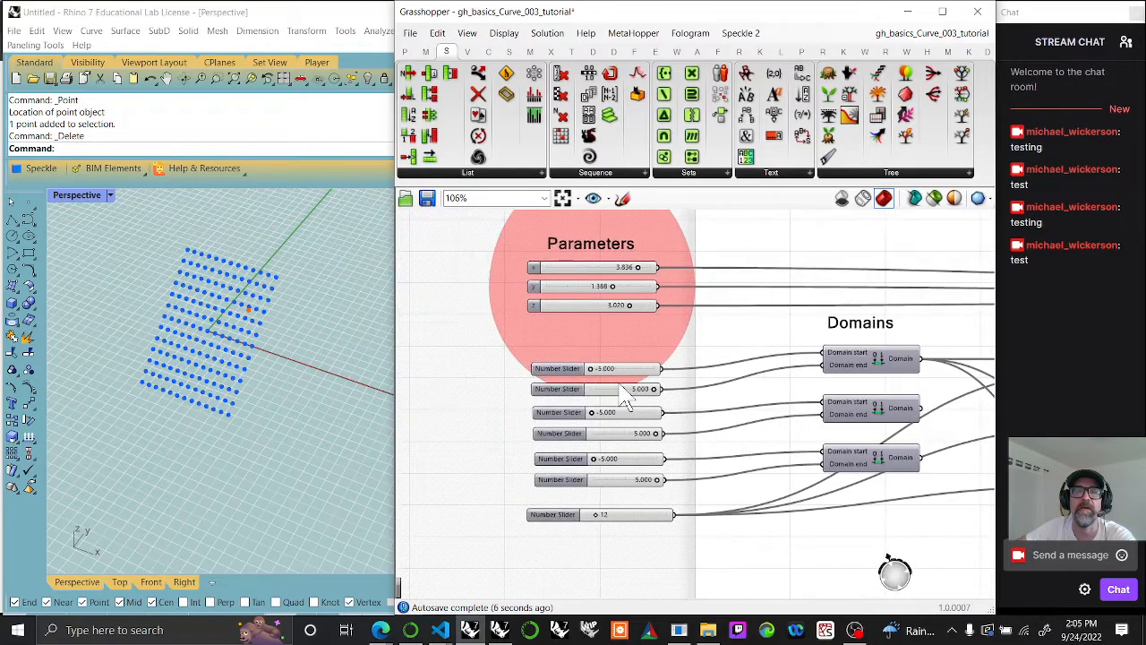
pyautogui.scroll(3, 617, 386)
pyautogui.moveTo(571, 364)
pyautogui.mouseDown()
pyautogui.moveTo(612, 365)
pyautogui.moveTo(570, 363)
pyautogui.mouseUp()
pyautogui.moveTo(680, 396)
pyautogui.mouseDown()
pyautogui.moveTo(639, 402)
pyautogui.moveTo(689, 399)
pyautogui.mouseUp()
pyautogui.moveTo(601, 440); pyautogui.dragTo(576, 440)
pyautogui.moveTo(678, 469); pyautogui.dragTo(704, 478)
pyautogui.moveTo(704, 479); pyautogui.dragTo(716, 391, button='right')
# Step: Connect the second Construct Domain output to the second Range's domain input and the third Construct Domain output to the third Range's
pyautogui.scroll(-3, 685, 436)
pyautogui.moveTo(585, 375); pyautogui.dragTo(795, 384)
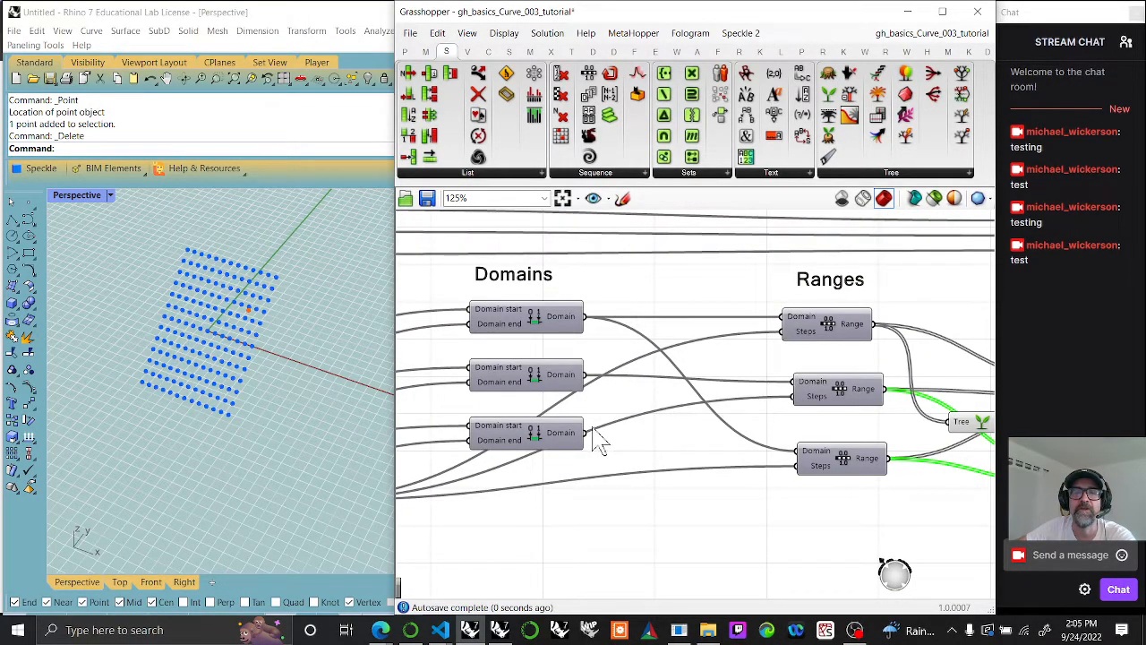
pyautogui.moveTo(587, 435); pyautogui.dragTo(802, 452)
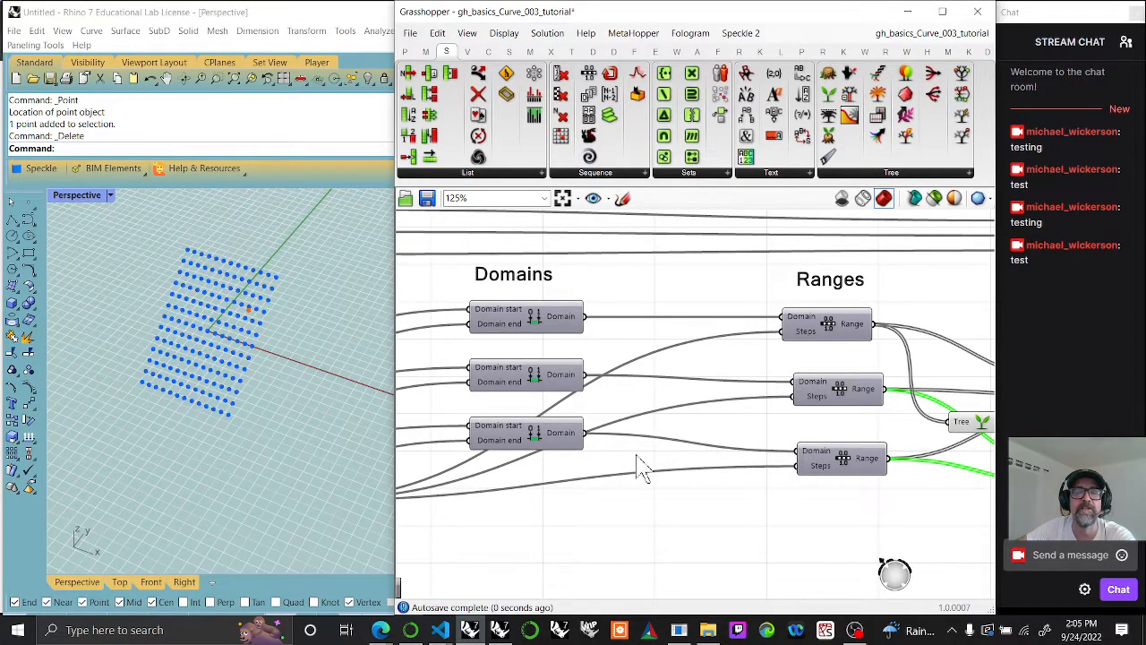
# Step: Test the start and end sliders feeding the second Construct Domain
pyautogui.moveTo(638, 454); pyautogui.dragTo(803, 466, button='right')
pyautogui.scroll(-4, 627, 457)
pyautogui.scroll(4, 478, 447)
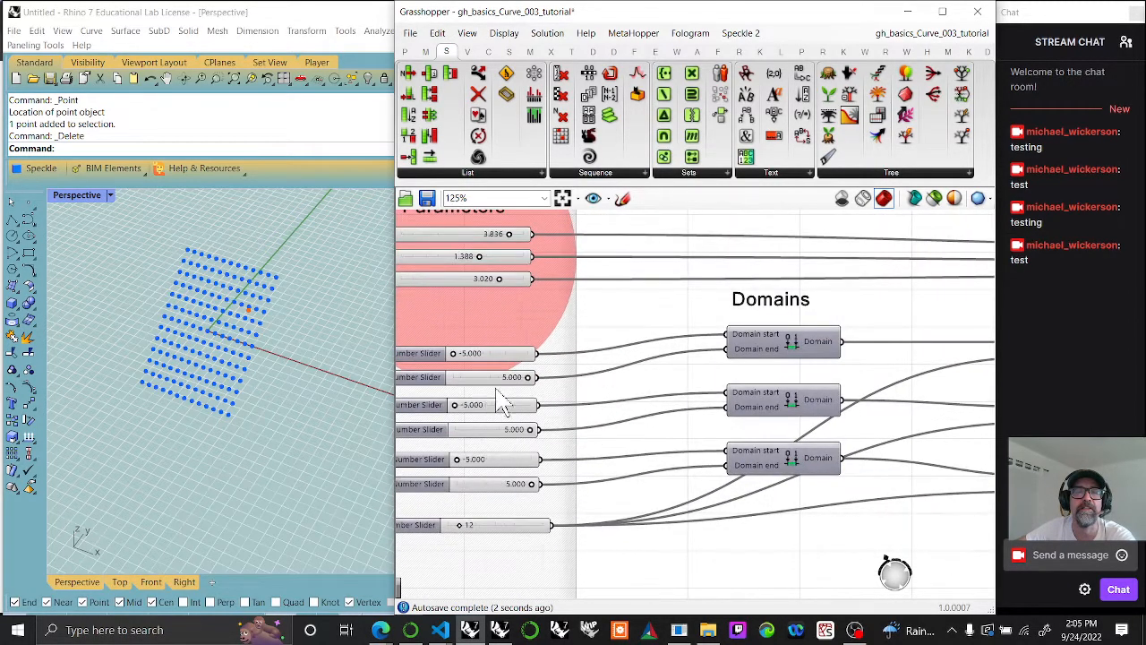
pyautogui.moveTo(455, 405); pyautogui.dragTo(444, 428)
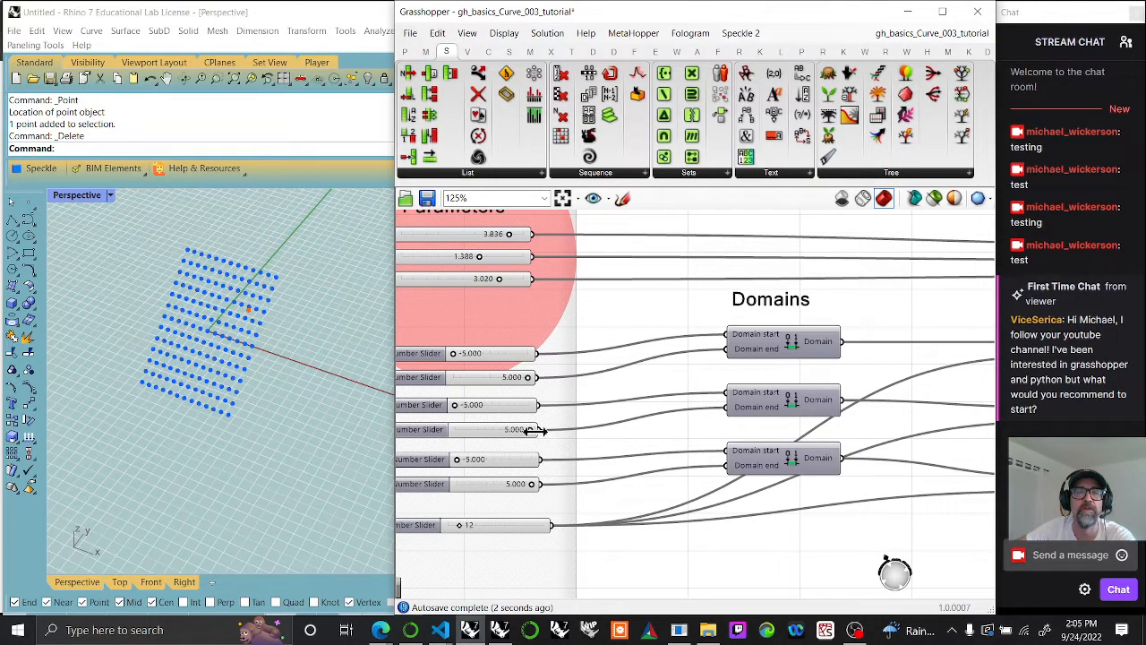
pyautogui.moveTo(530, 429)
pyautogui.mouseDown()
pyautogui.moveTo(455, 435)
pyautogui.moveTo(537, 430)
pyautogui.mouseUp()
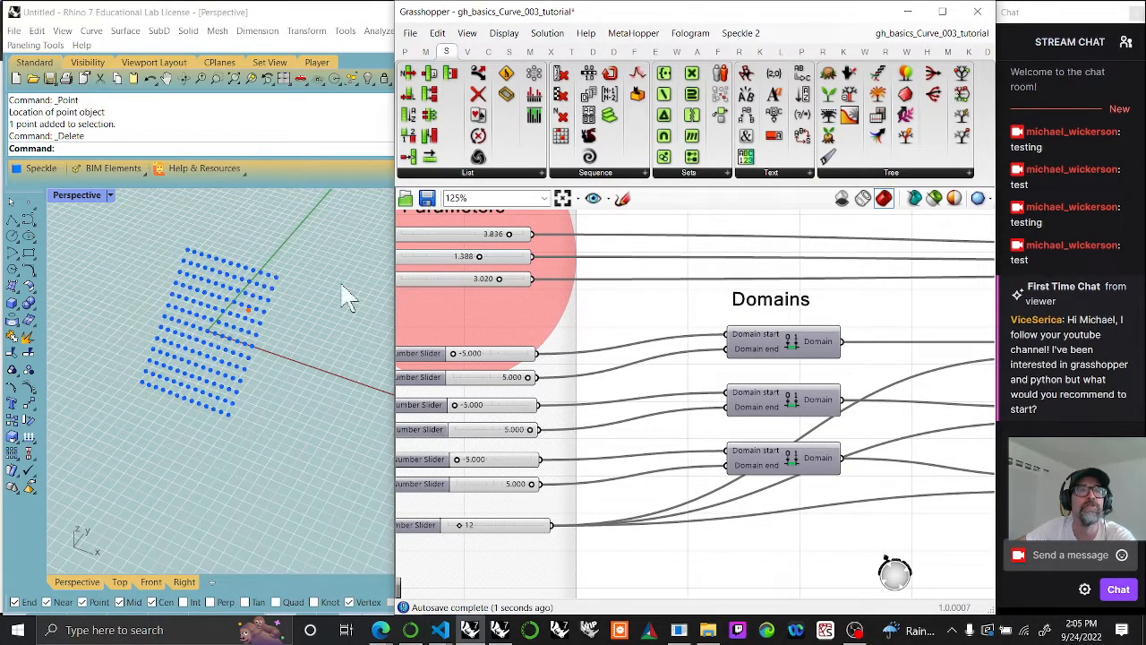
# Step: Switch Rhino to the four-viewport layout with all viewports zoomed to extents, and widen the visible Rhino area beside Grasshopper
pyautogui.doubleClick(85, 199)
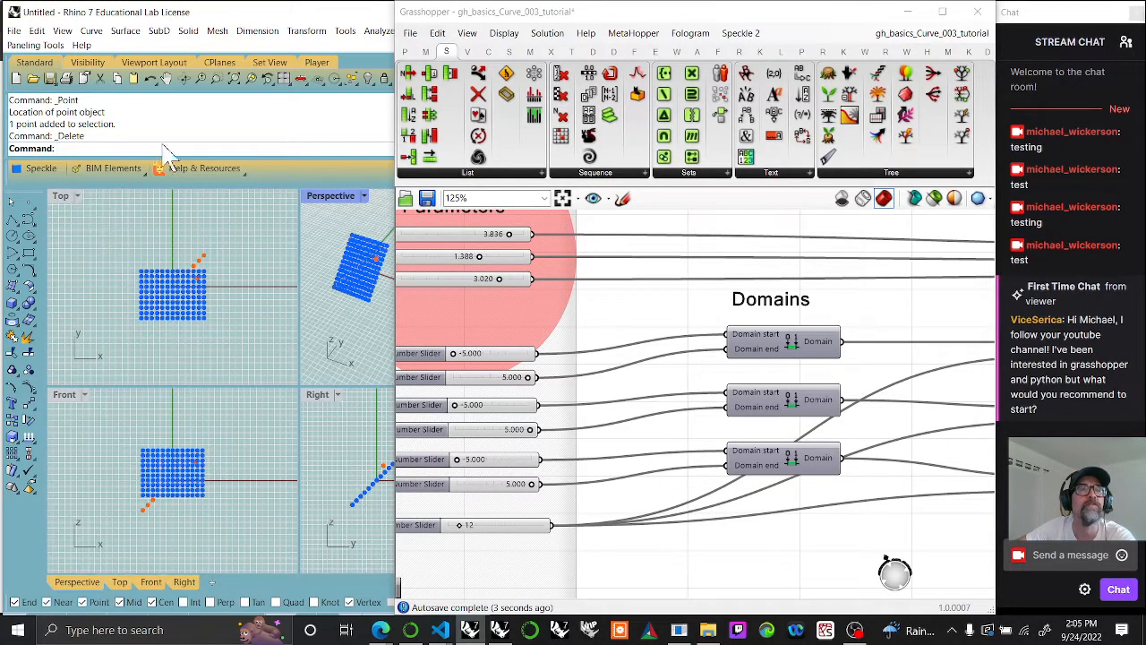
pyautogui.rightClick(216, 79)
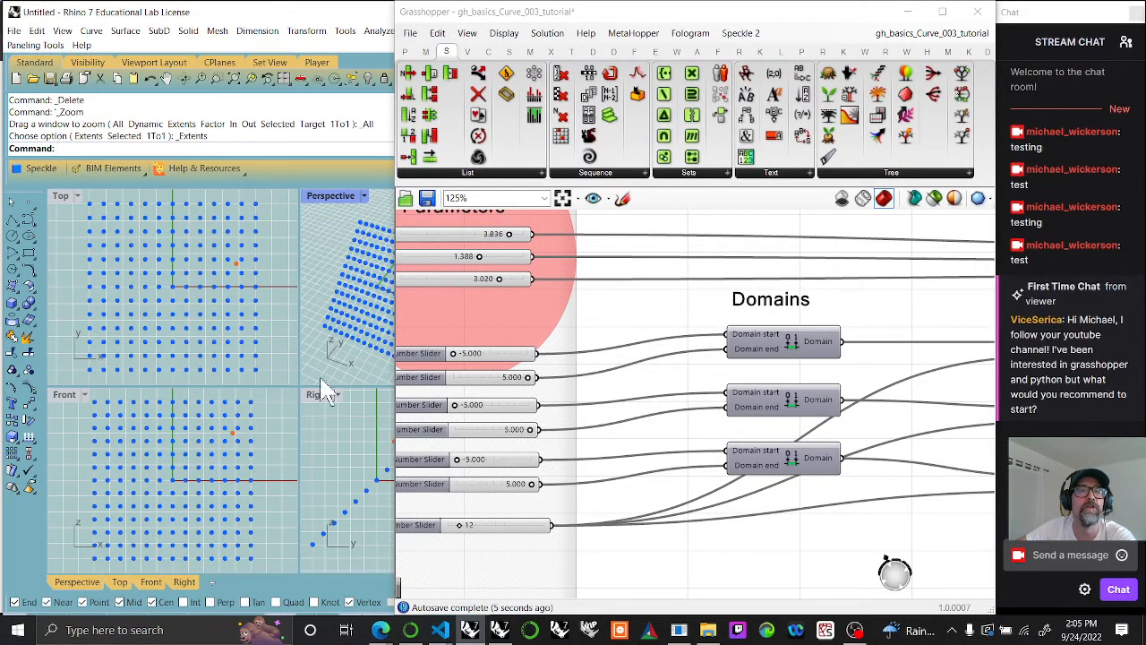
pyautogui.moveTo(391, 377); pyautogui.dragTo(459, 377)
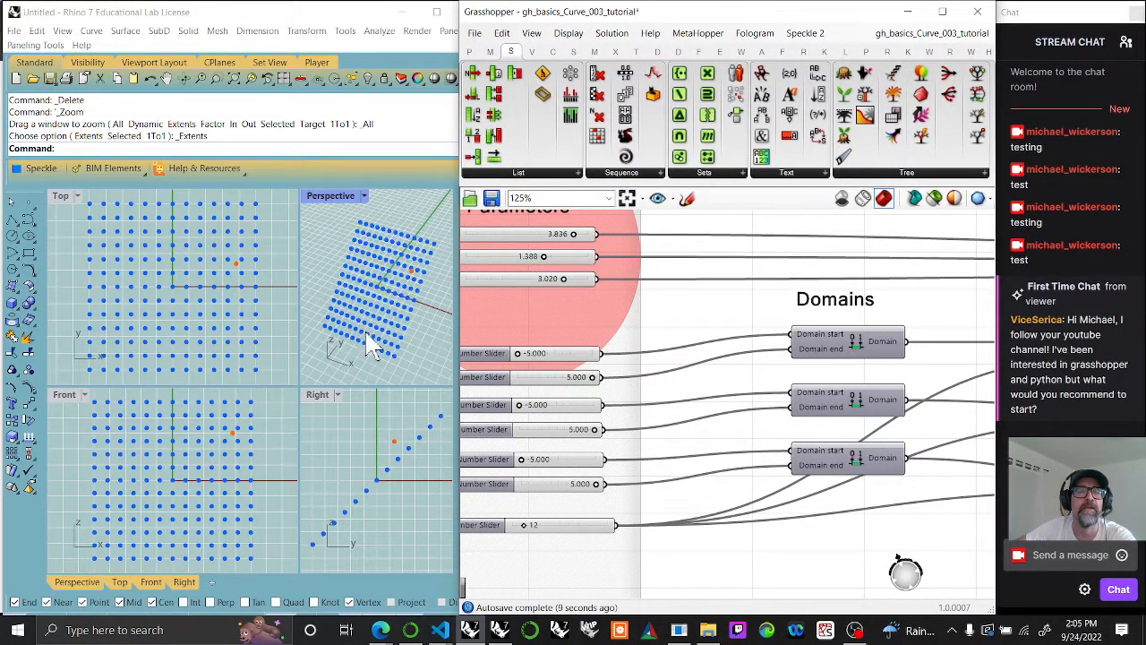
# Step: Widen the Perspective and Right viewports and zoom all viewports to extents again
pyautogui.moveTo(294, 445); pyautogui.dragTo(253, 446)
pyautogui.moveTo(299, 336); pyautogui.dragTo(251, 339)
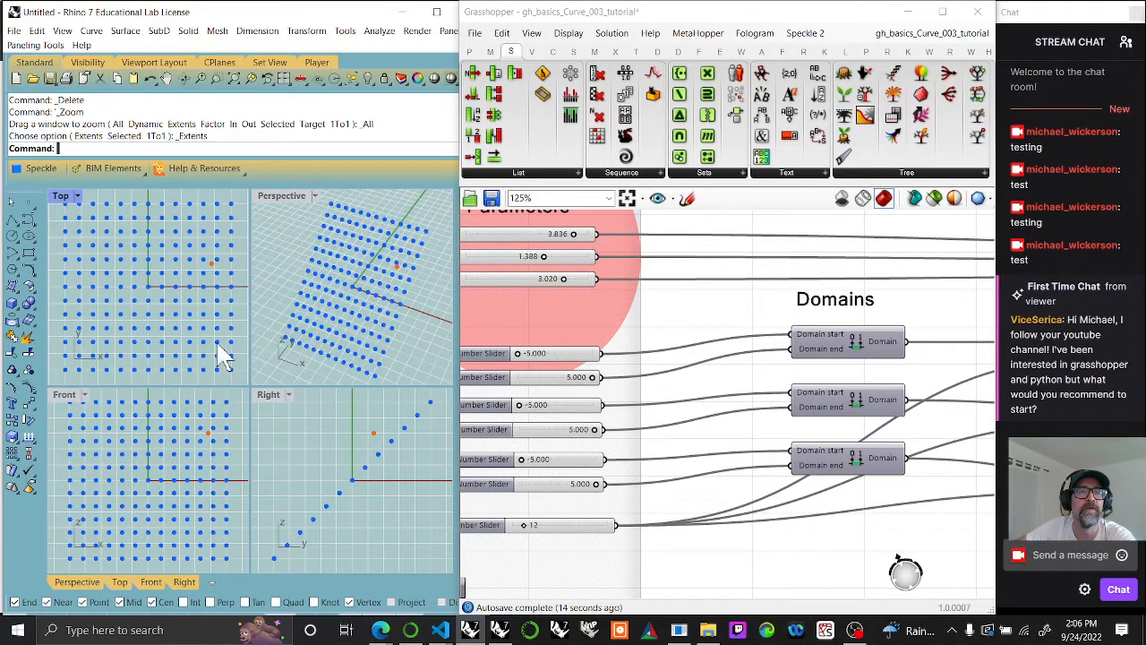
pyautogui.click(232, 80)
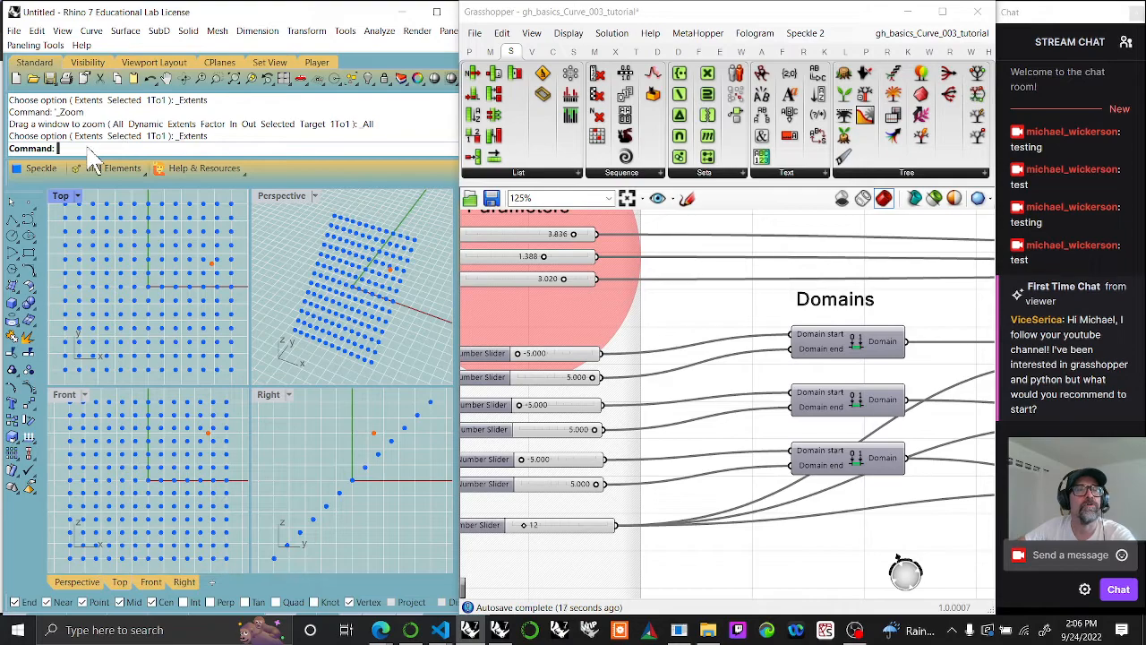
pyautogui.press('Return')
# Step: Set the steps slider to 10 and the end slider of the third Construct Domain to 2.680
pyautogui.moveTo(572, 488); pyautogui.dragTo(602, 395, button='right')
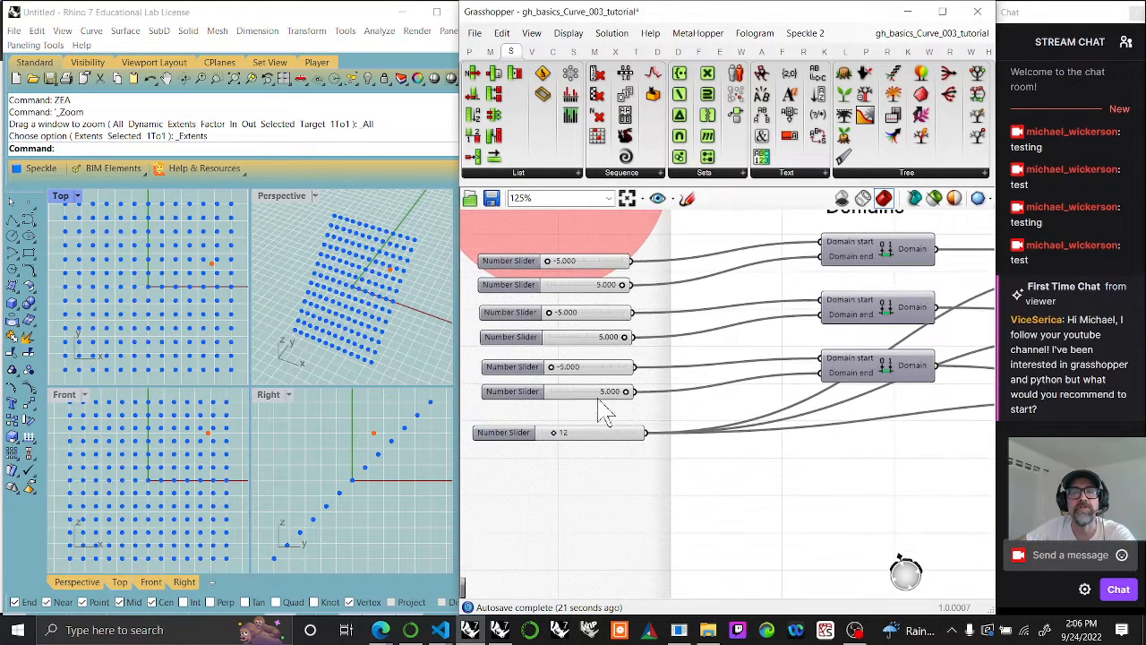
pyautogui.moveTo(553, 434)
pyautogui.mouseDown()
pyautogui.moveTo(575, 435)
pyautogui.moveTo(553, 436)
pyautogui.mouseUp()
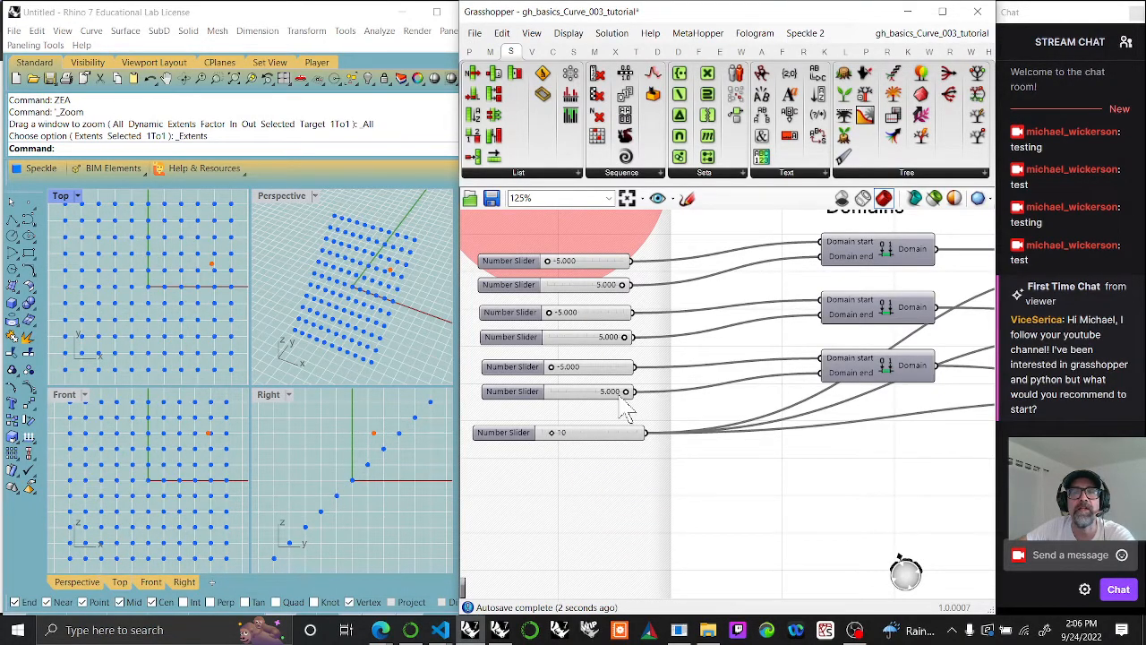
pyautogui.moveTo(627, 395)
pyautogui.mouseDown()
pyautogui.moveTo(545, 392)
pyautogui.moveTo(608, 392)
pyautogui.mouseUp()
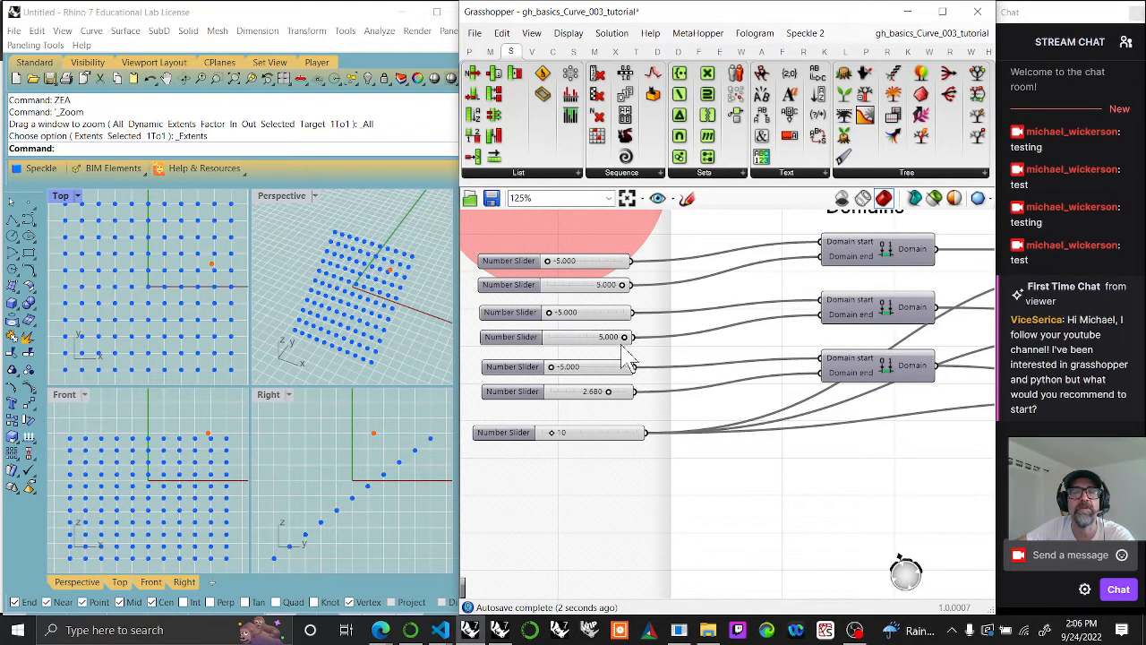
pyautogui.moveTo(626, 341)
pyautogui.mouseDown()
pyautogui.moveTo(579, 345)
pyautogui.moveTo(643, 350)
pyautogui.mouseUp()
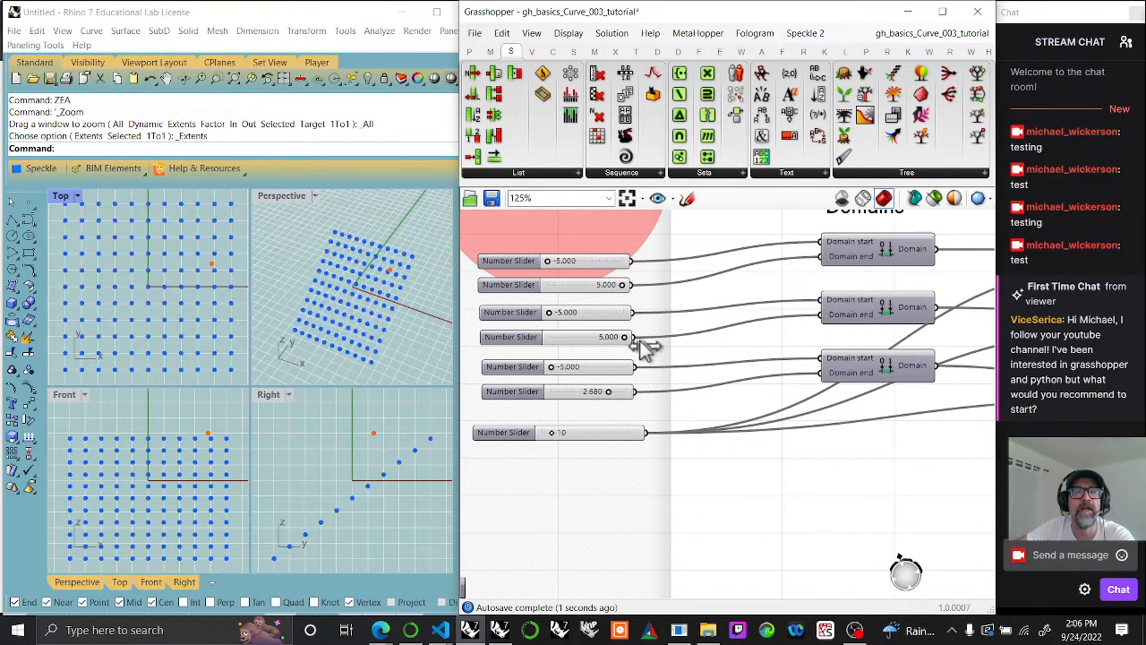
# Step: Copy the Geometry point parameter below the original, connected to the first Multiple Point output and added to the green group
pyautogui.moveTo(928, 387); pyautogui.dragTo(675, 362, button='right')
pyautogui.scroll(-3, 678, 365)
pyautogui.moveTo(786, 408); pyautogui.dragTo(619, 414, button='right')
pyautogui.moveTo(745, 417); pyautogui.dragTo(634, 419, button='right')
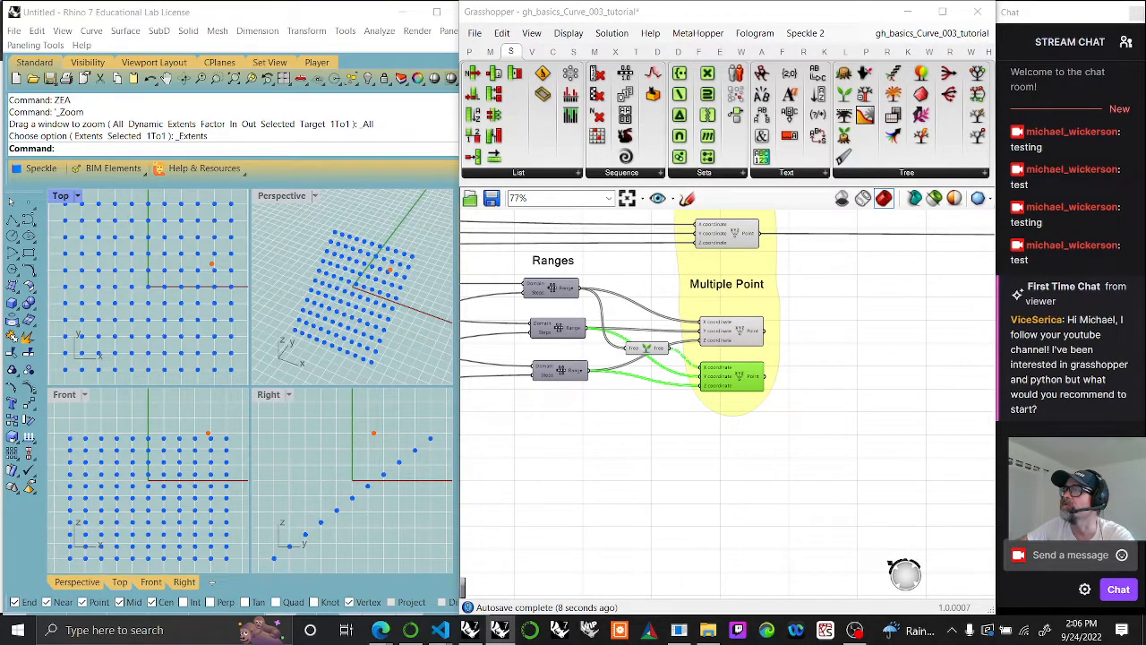
pyautogui.moveTo(901, 368); pyautogui.dragTo(785, 430, button='right')
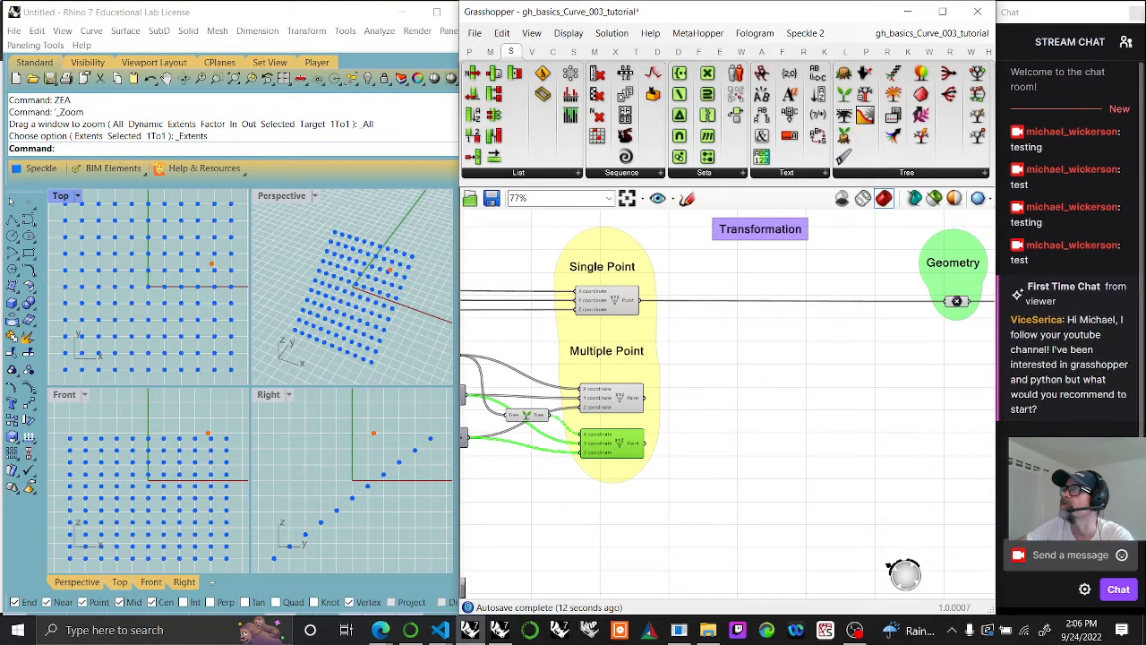
pyautogui.click(629, 394)
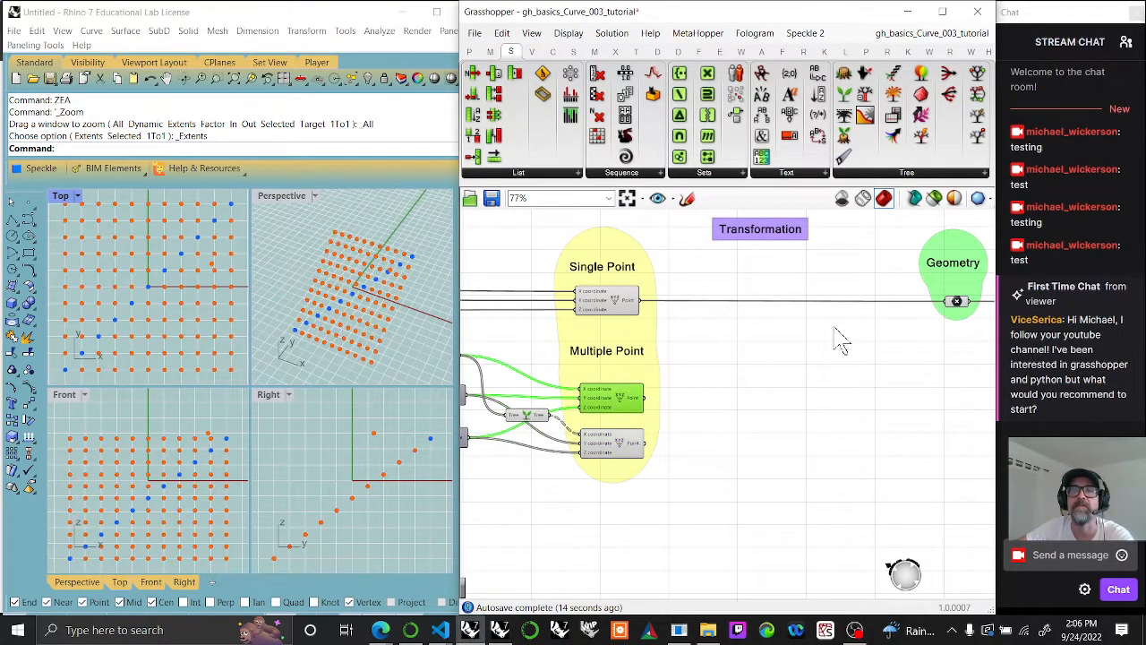
pyautogui.click(959, 302)
pyautogui.keyDown('alt'); pyautogui.moveTo(959, 305); pyautogui.dragTo(957, 415); pyautogui.keyUp('alt')
pyautogui.moveTo(651, 405); pyautogui.dragTo(959, 412)
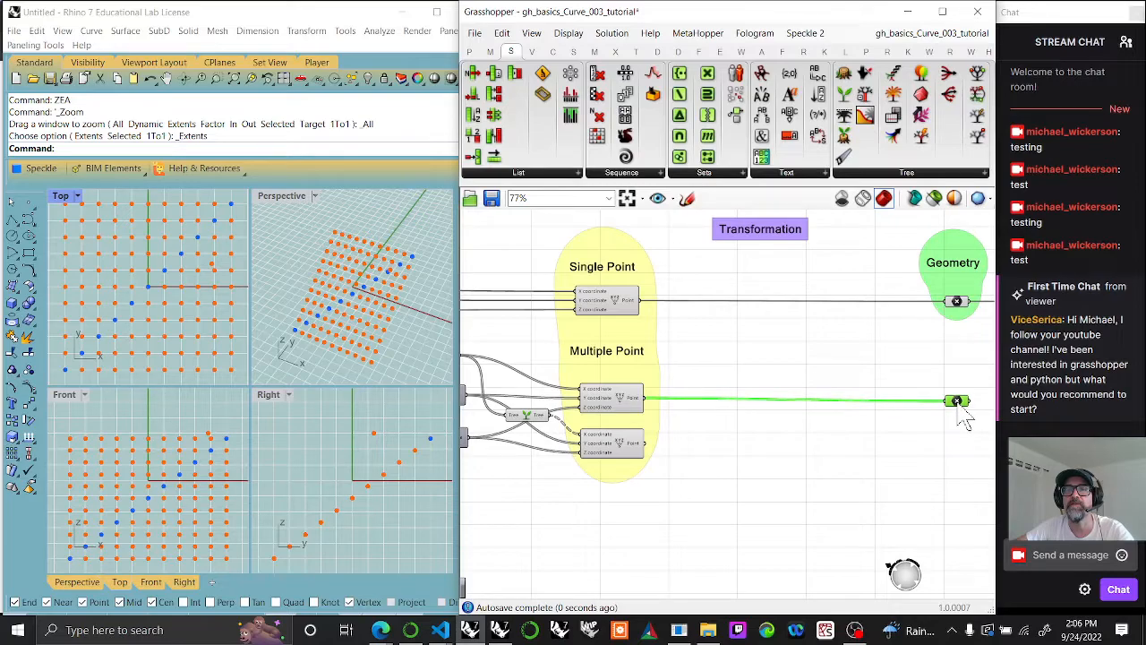
pyautogui.rightClick(950, 279)
pyautogui.click(984, 392)
# Step: Copy the Panel and Param Viewer below the originals and connect the copied Geometry point parameter to the copied Panel
pyautogui.moveTo(917, 396); pyautogui.dragTo(798, 398, button='right')
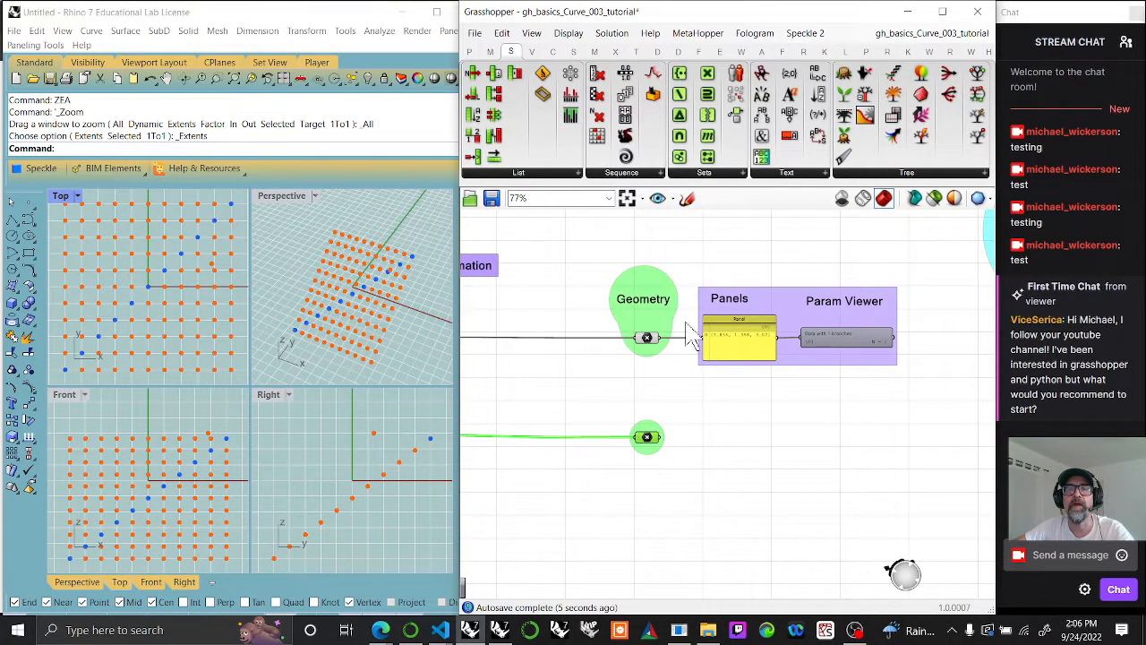
pyautogui.moveTo(678, 305); pyautogui.dragTo(945, 412)
pyautogui.keyDown('alt'); pyautogui.moveTo(753, 358); pyautogui.dragTo(756, 453); pyautogui.keyUp('alt')
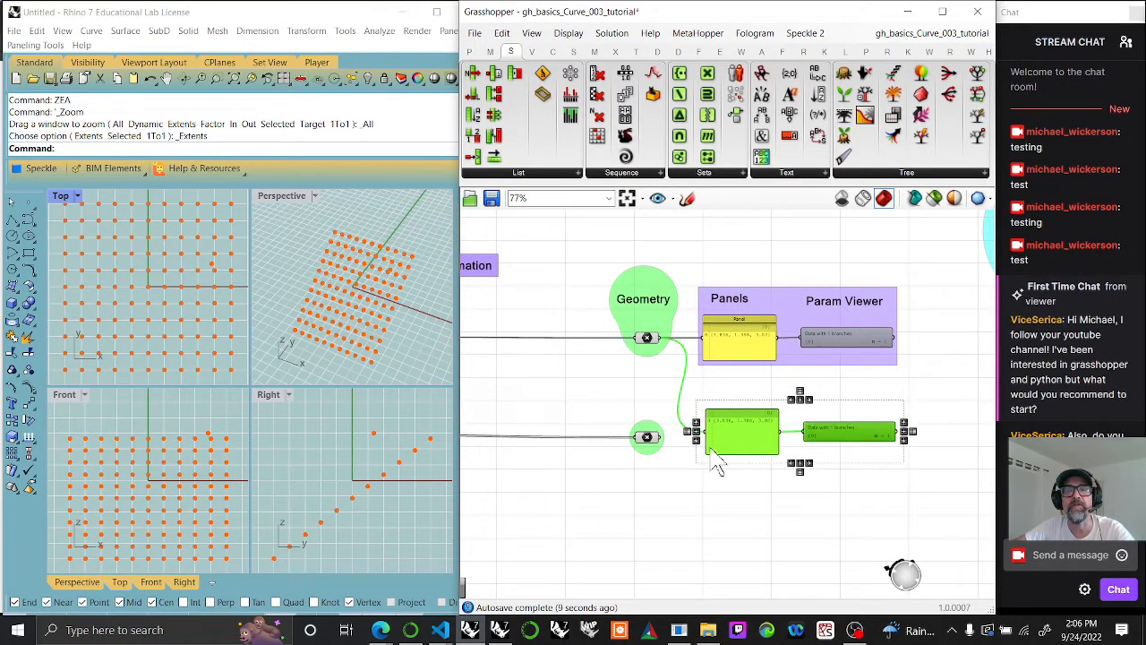
pyautogui.moveTo(662, 441); pyautogui.dragTo(757, 459)
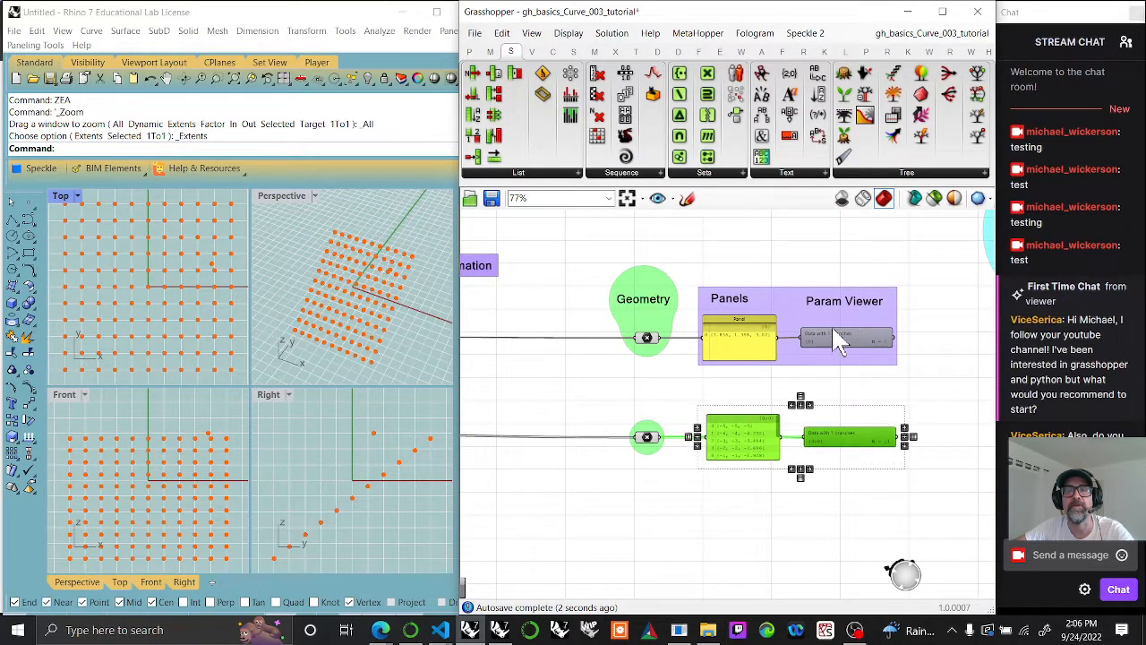
# Step: Add the copied Panel and Param Viewer to the purple group
pyautogui.rightClick(800, 369)
pyautogui.click(844, 470)
pyautogui.moveTo(781, 504); pyautogui.dragTo(621, 464, button='right')
pyautogui.moveTo(802, 390); pyautogui.dragTo(786, 403, button='right')
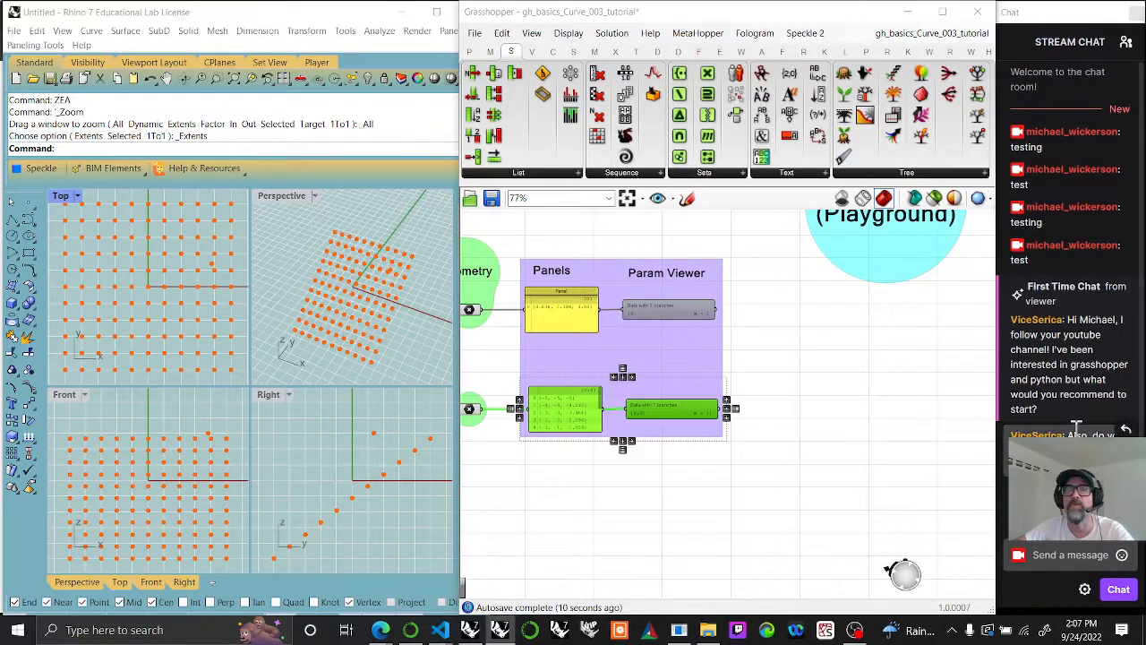
# Step: Select the second Multiple Point component to highlight its grafted points in the viewports
pyautogui.moveTo(770, 464); pyautogui.dragTo(976, 388, button='right')
pyautogui.moveTo(177, 438); pyautogui.dragTo(205, 425, button='right')
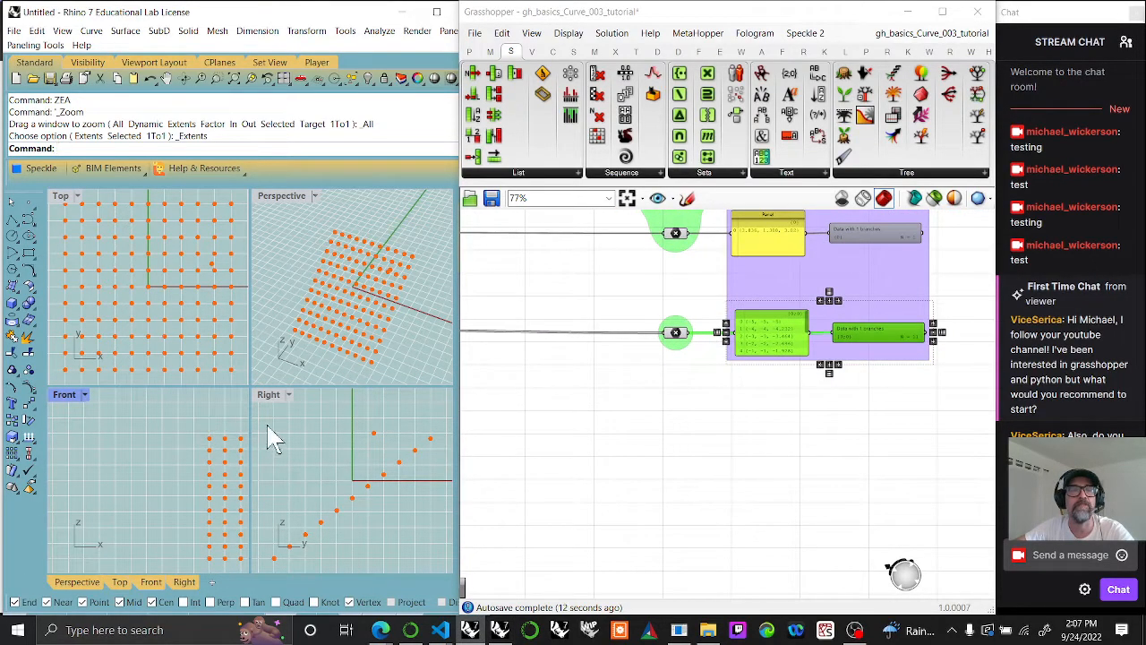
pyautogui.moveTo(600, 412); pyautogui.dragTo(797, 396, button='right')
pyautogui.moveTo(529, 431); pyautogui.dragTo(672, 418, button='right')
pyautogui.click(679, 349)
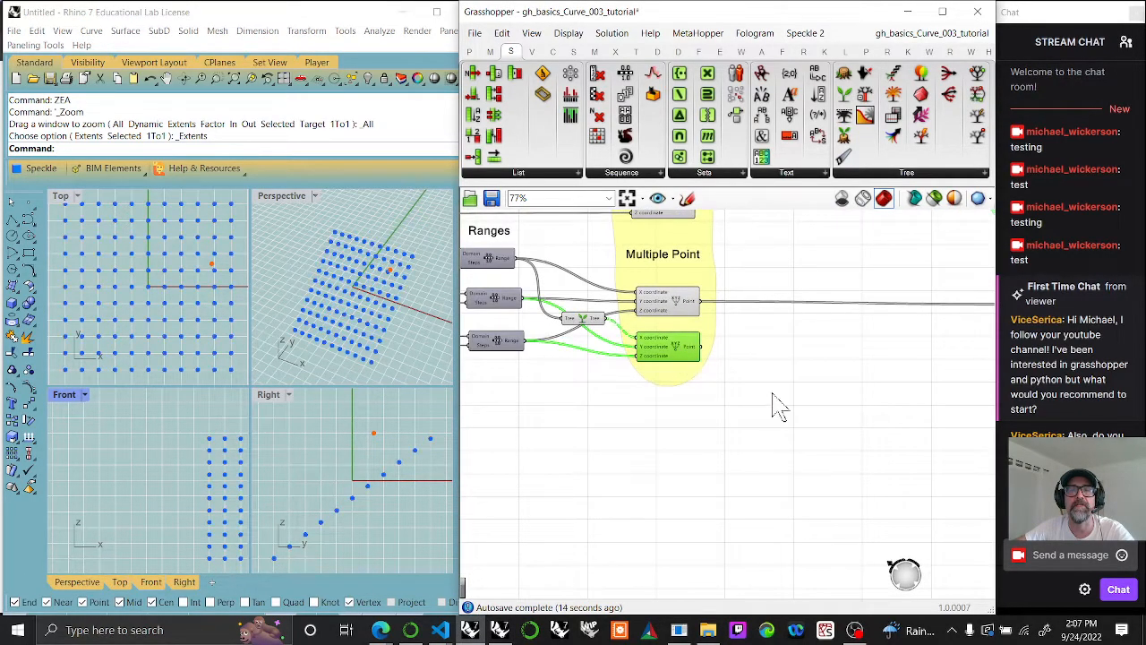
# Step: Copy the Geometry point parameter below the lower one and connect it to the second Multiple Point output
pyautogui.moveTo(955, 375); pyautogui.dragTo(785, 387, button='right')
pyautogui.click(844, 319)
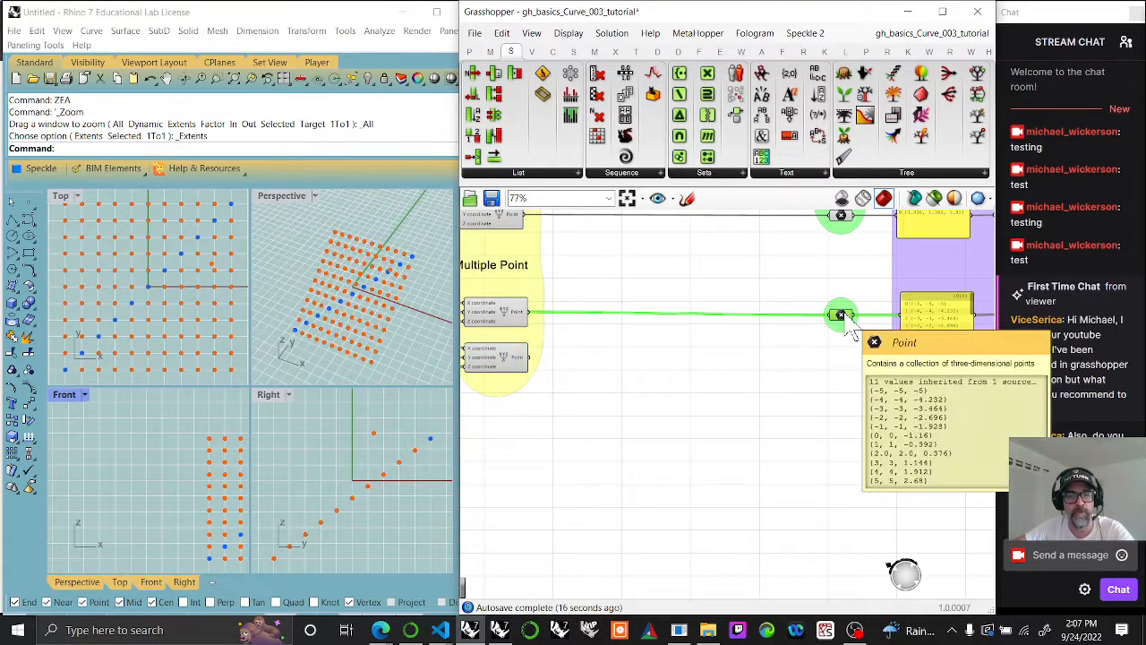
pyautogui.moveTo(844, 317); pyautogui.dragTo(843, 374)
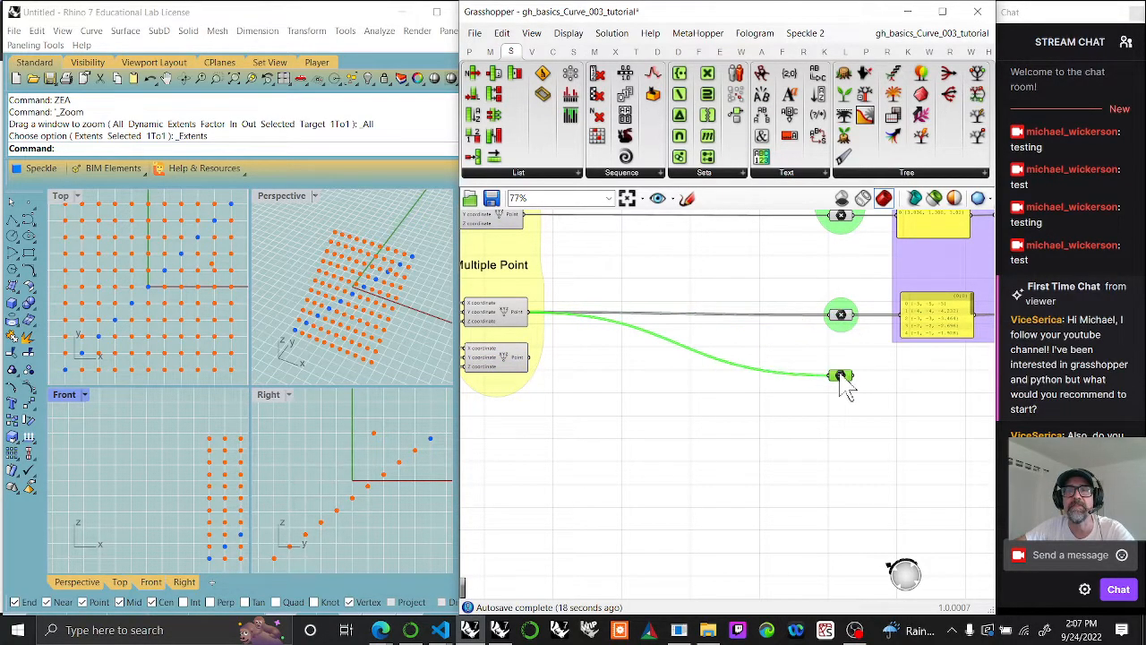
pyautogui.moveTo(530, 358); pyautogui.dragTo(841, 369)
# Step: Copy the lower Panel and Param Viewer, place them below the originals, and connect the newest Geometry point parameter to the copied Panel
pyautogui.moveTo(873, 387); pyautogui.dragTo(616, 385, button='right')
pyautogui.moveTo(601, 274); pyautogui.dragTo(862, 362)
pyautogui.hotkey('ctrl', 'c')
pyautogui.hotkey('ctrl', 'v')
pyautogui.moveTo(768, 318); pyautogui.dragTo(769, 369)
pyautogui.scroll(3, 774, 381)
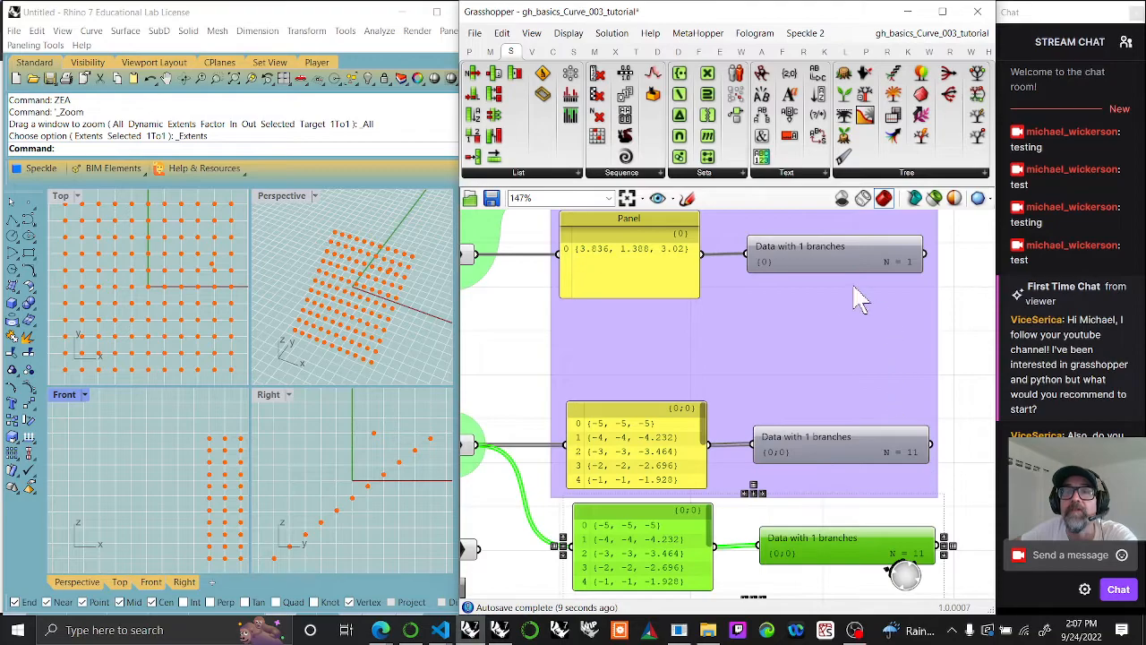
pyautogui.moveTo(624, 543); pyautogui.dragTo(610, 438, button='right')
pyautogui.moveTo(469, 448); pyautogui.dragTo(567, 444)
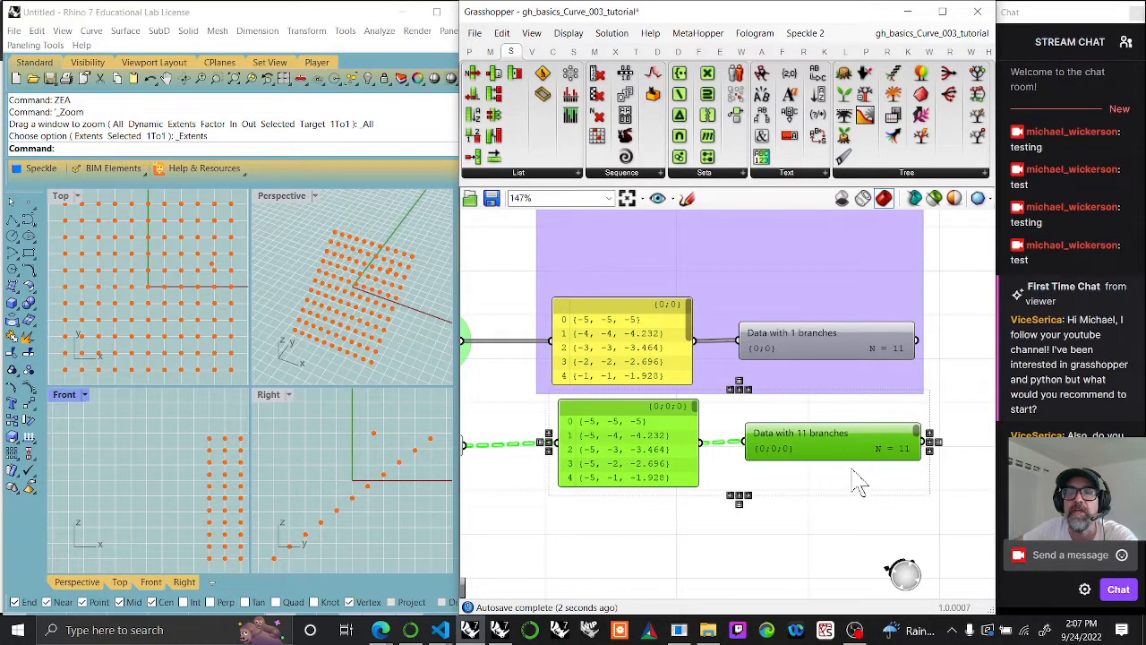
# Step: Enlarge the copied Param Viewer to list all its branches, then lengthen the copied Panel and realign it beside the viewer
pyautogui.moveTo(842, 459); pyautogui.dragTo(835, 598)
pyautogui.moveTo(813, 547)
pyautogui.mouseDown()
pyautogui.moveTo(812, 526)
pyautogui.moveTo(809, 540)
pyautogui.mouseUp()
pyautogui.click(632, 535)
pyautogui.moveTo(617, 461); pyautogui.dragTo(616, 534)
pyautogui.moveTo(653, 458); pyautogui.dragTo(679, 276, button='right')
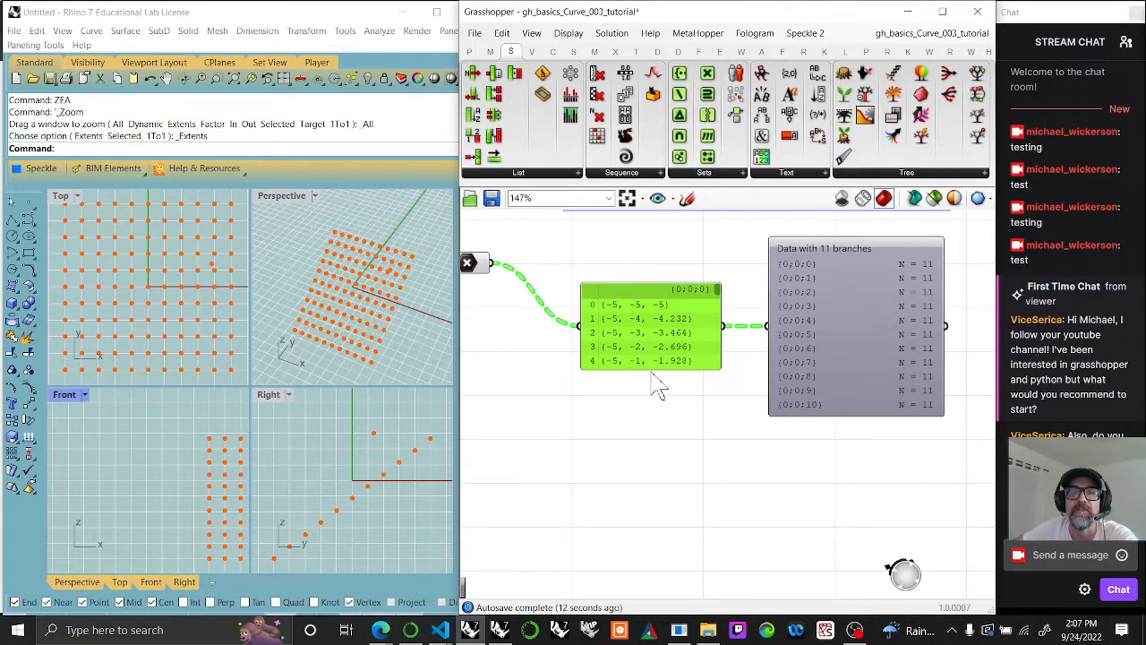
pyautogui.moveTo(651, 368); pyautogui.dragTo(658, 524)
pyautogui.moveTo(653, 427); pyautogui.dragTo(652, 350)
pyautogui.moveTo(652, 351); pyautogui.dragTo(665, 456, button='right')
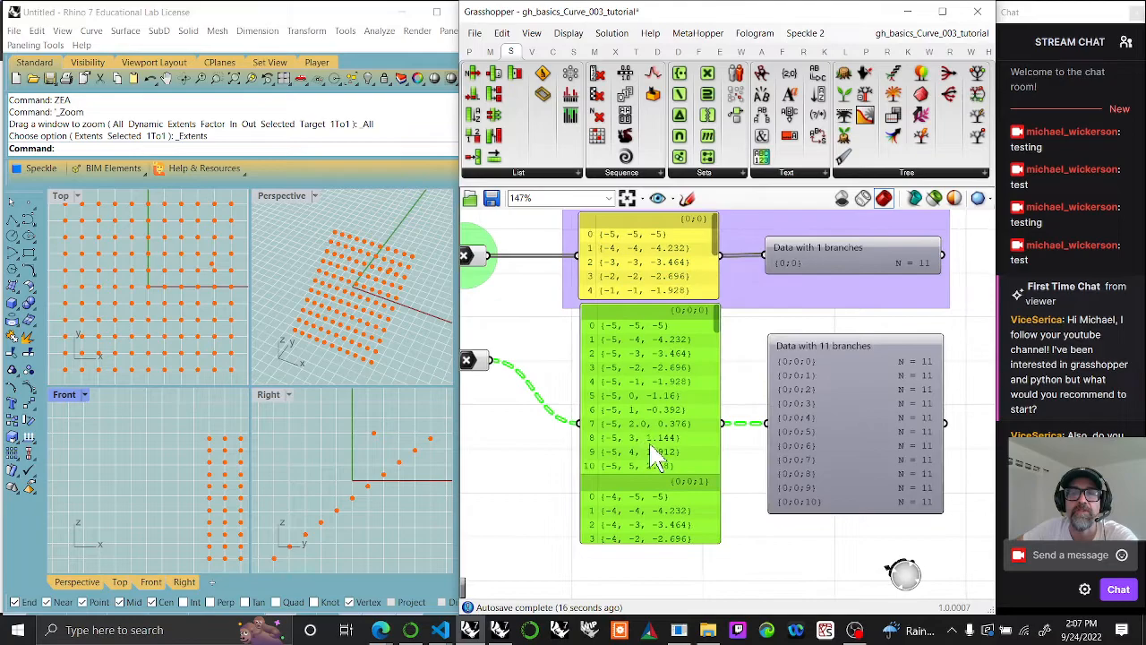
pyautogui.moveTo(657, 457); pyautogui.dragTo(647, 464)
pyautogui.moveTo(708, 336)
pyautogui.mouseDown()
pyautogui.moveTo(697, 418)
pyautogui.moveTo(709, 474)
pyautogui.moveTo(714, 324)
pyautogui.mouseUp()
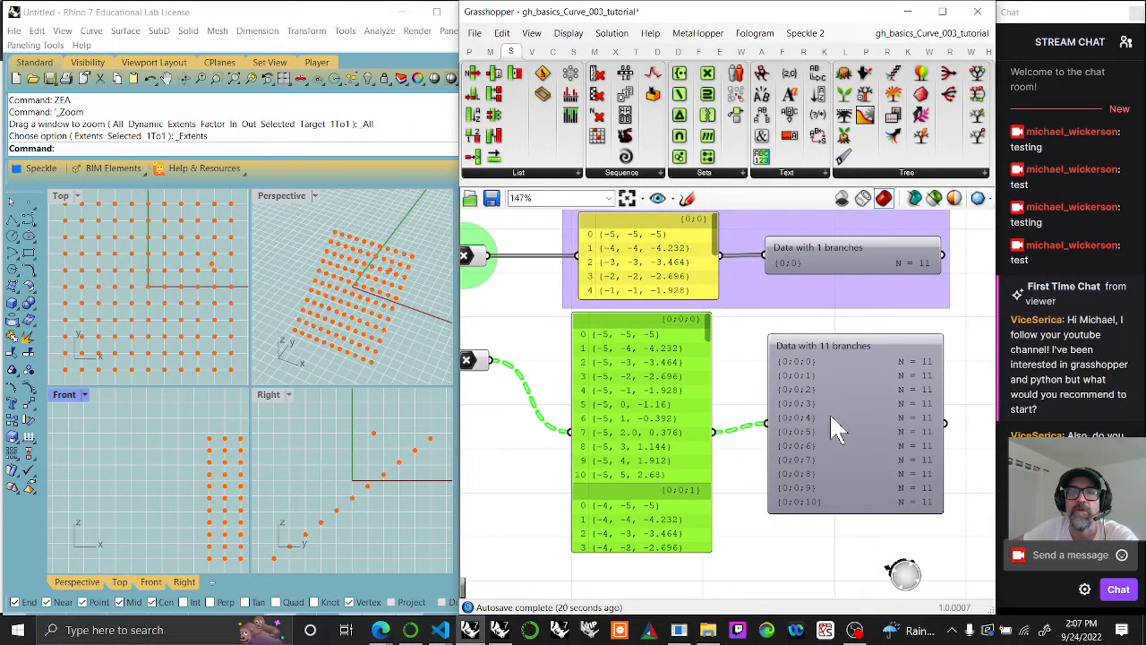
# Step: Copy the enlarged Param Viewer directly below itself and switch the copy to Draw Tree display
pyautogui.click(845, 437)
pyautogui.moveTo(845, 439); pyautogui.dragTo(792, 365, button='right')
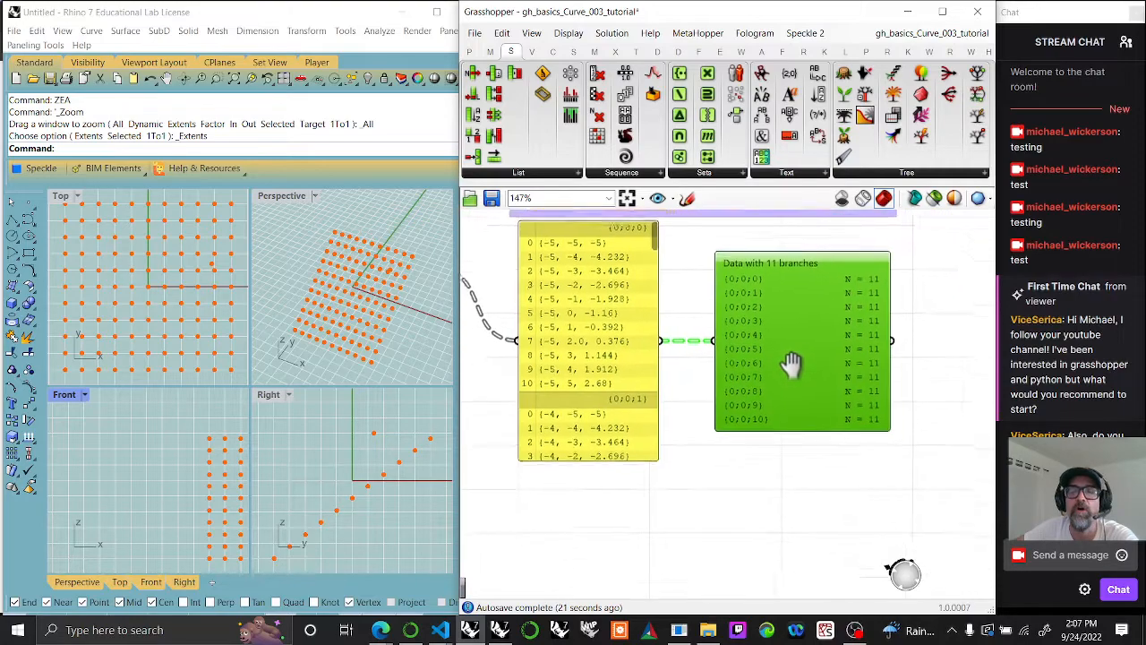
pyautogui.keyDown('alt'); pyautogui.moveTo(793, 375); pyautogui.dragTo(797, 530); pyautogui.keyUp('alt')
pyautogui.doubleClick(791, 520)
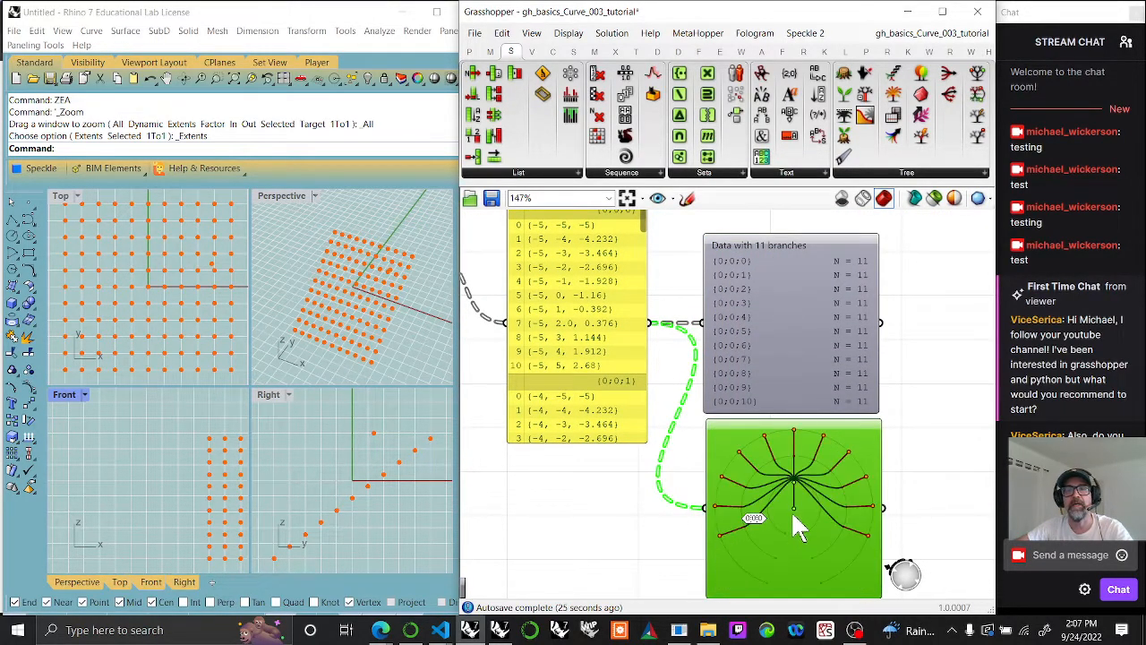
# Step: Examine the Param Viewer's Draw Tree option and the branches of its tree diagram
pyautogui.rightClick(783, 377)
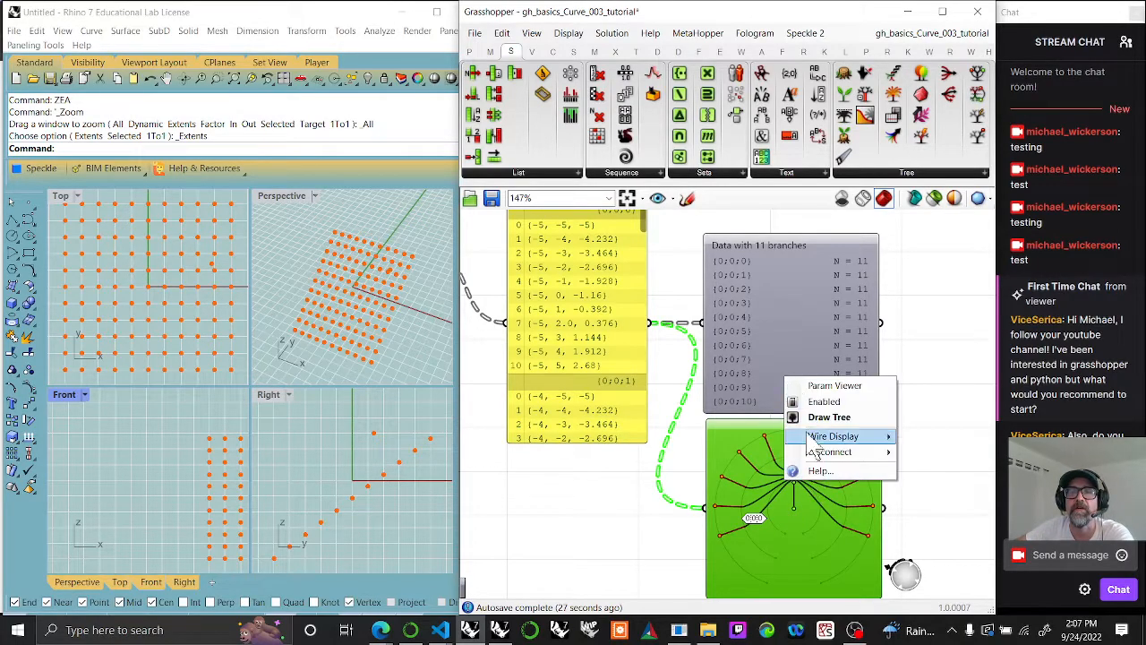
pyautogui.click(626, 573)
pyautogui.scroll(7, 794, 490)
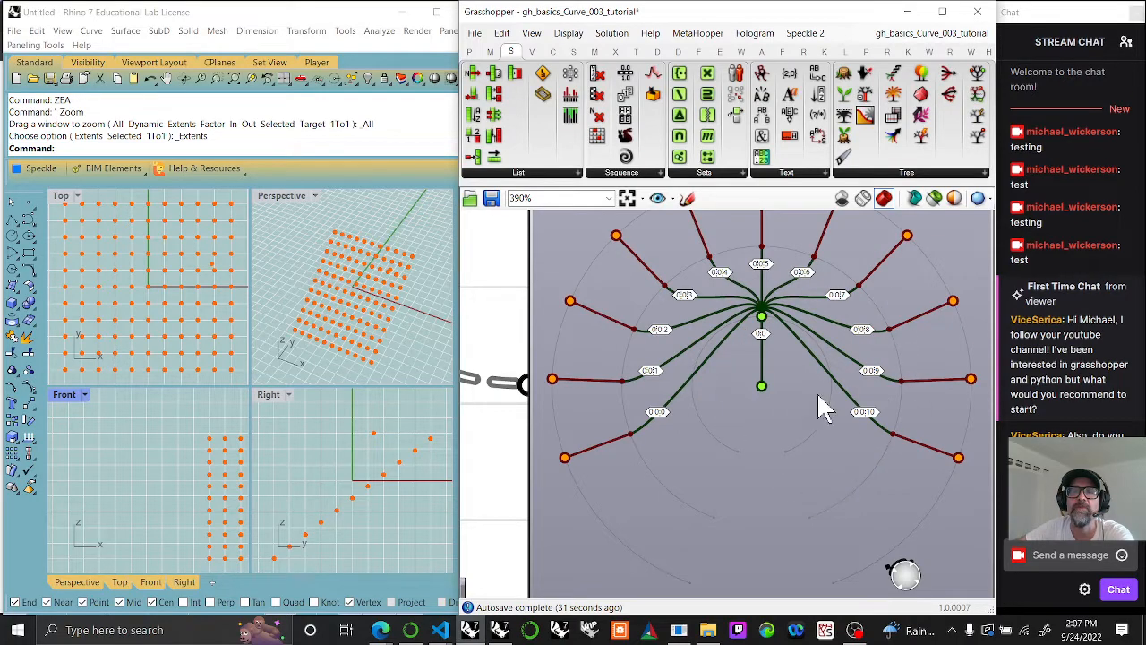
pyautogui.moveTo(819, 394); pyautogui.dragTo(770, 518, button='right')
pyautogui.scroll(-3, 708, 408)
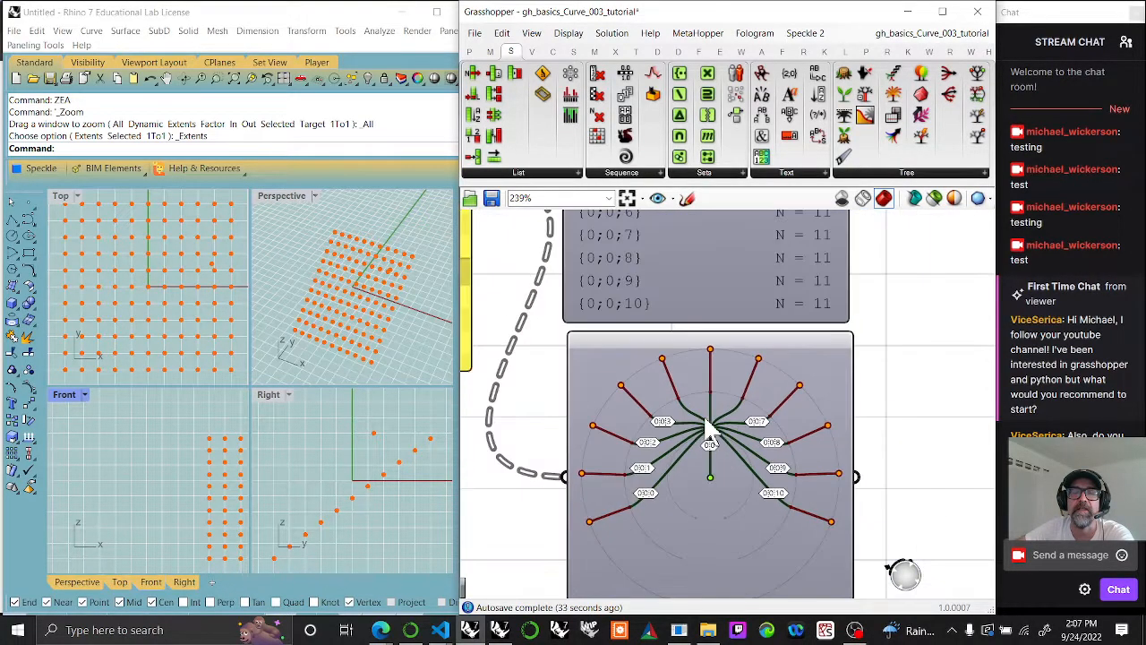
pyautogui.scroll(4, 703, 399)
pyautogui.scroll(-8, 671, 425)
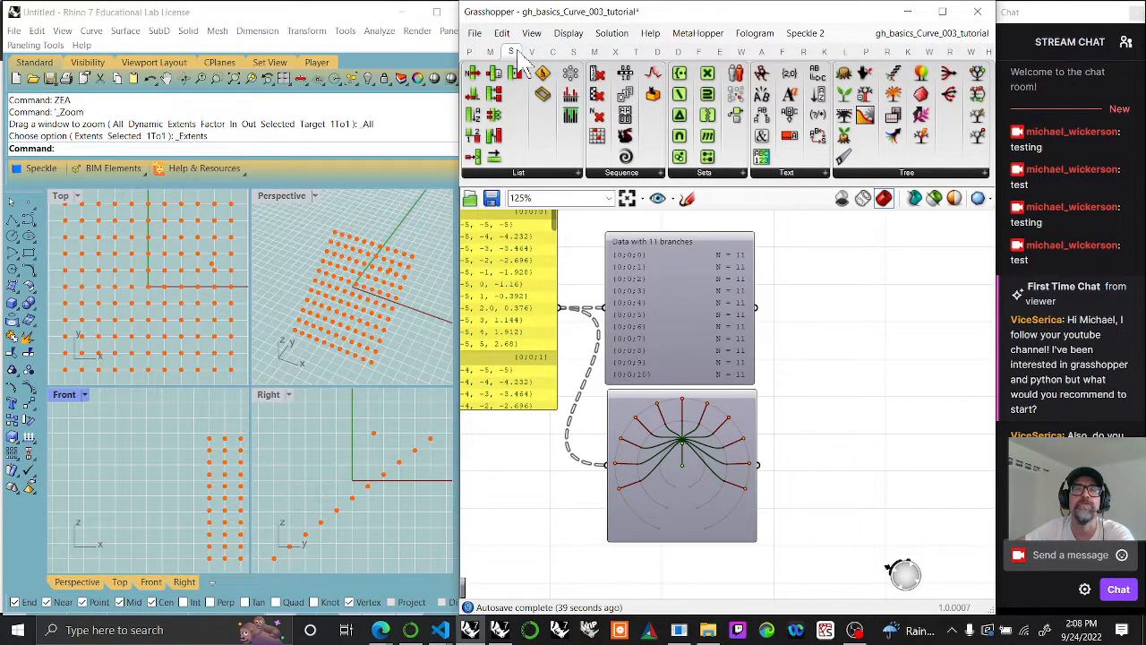
pyautogui.click(895, 173)
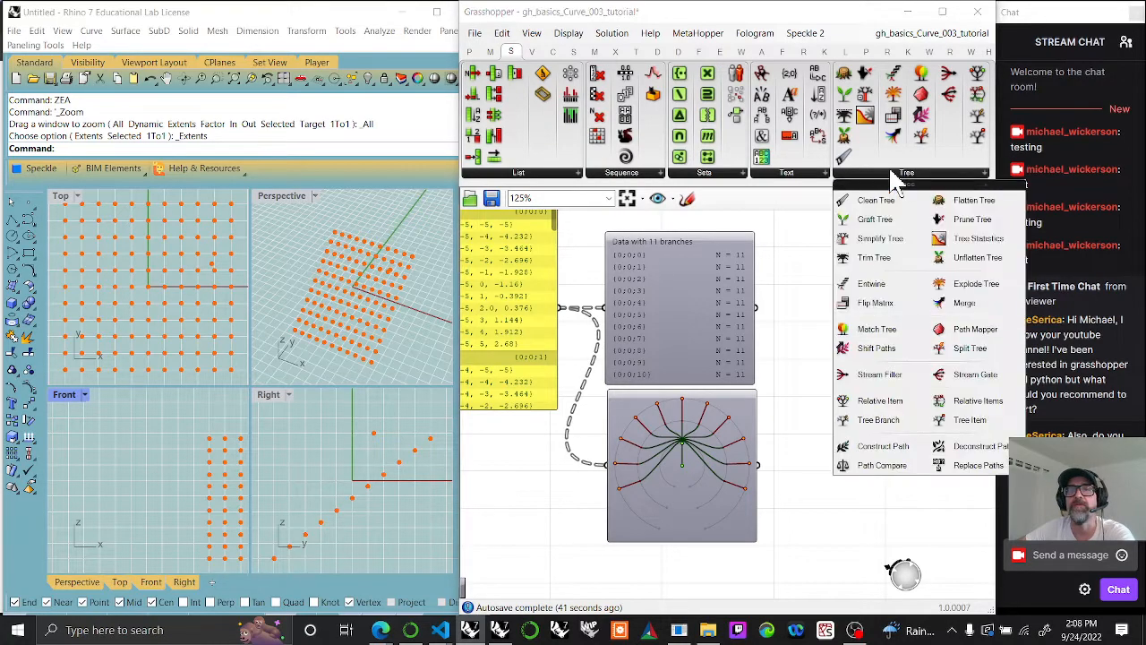
pyautogui.moveTo(970, 348); pyautogui.dragTo(842, 402)
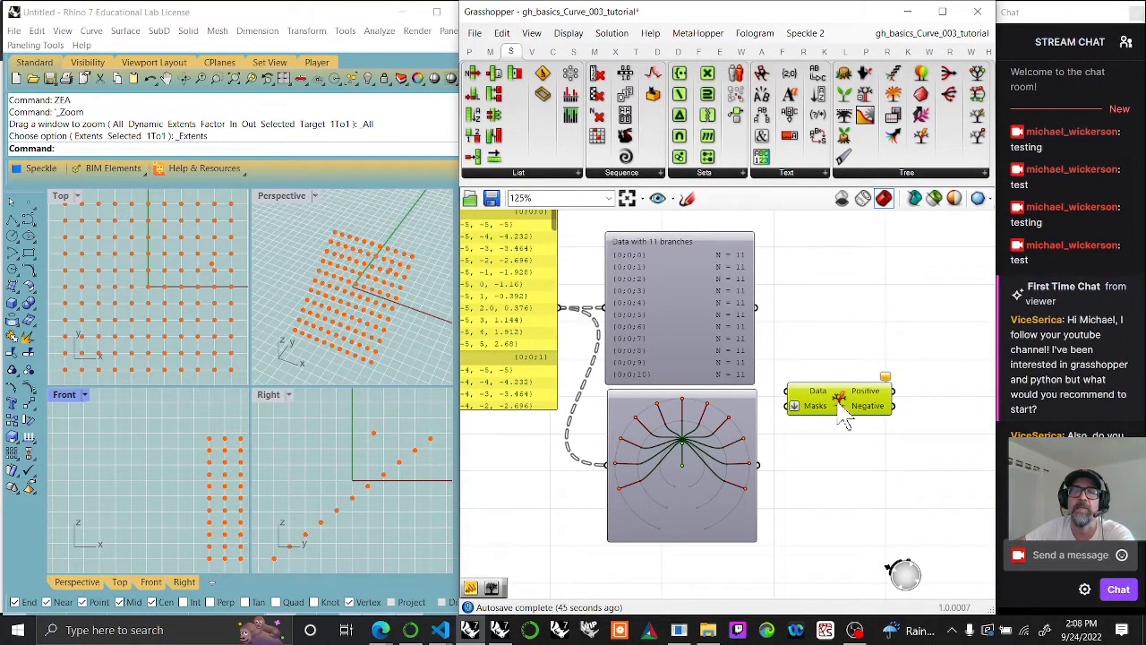
pyautogui.press('Delete')
# Step: Add the enlarged Panel and both of its Param Viewers to the purple group
pyautogui.moveTo(800, 364); pyautogui.dragTo(867, 392, button='right')
pyautogui.scroll(-3, 901, 392)
pyautogui.moveTo(837, 548); pyautogui.dragTo(716, 320)
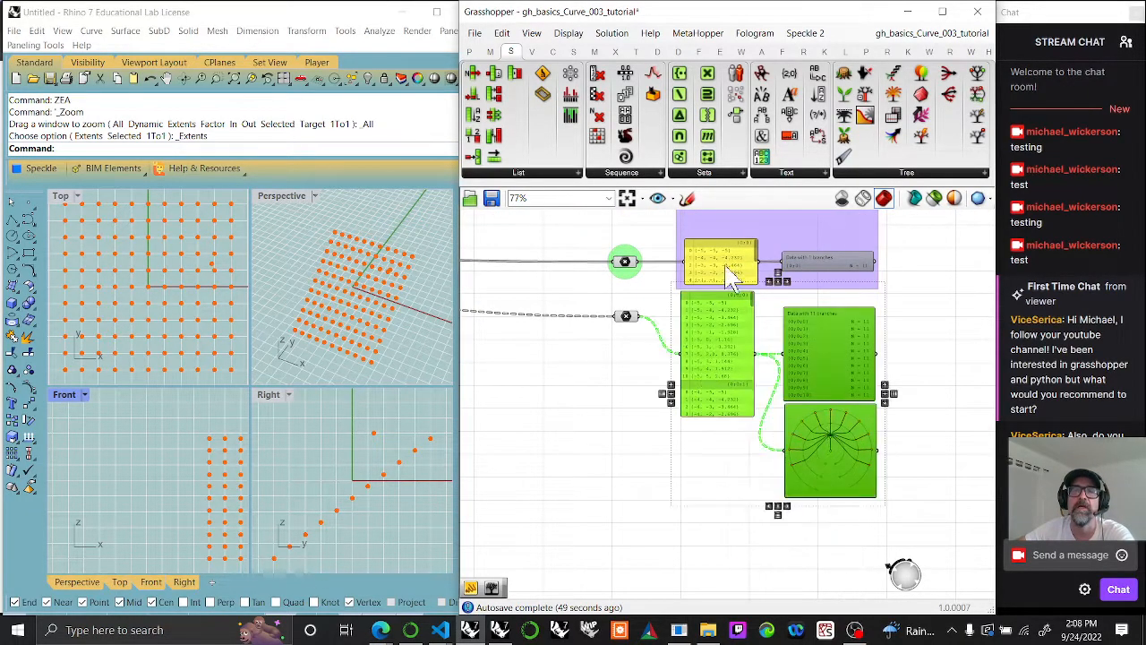
pyautogui.rightClick(782, 235)
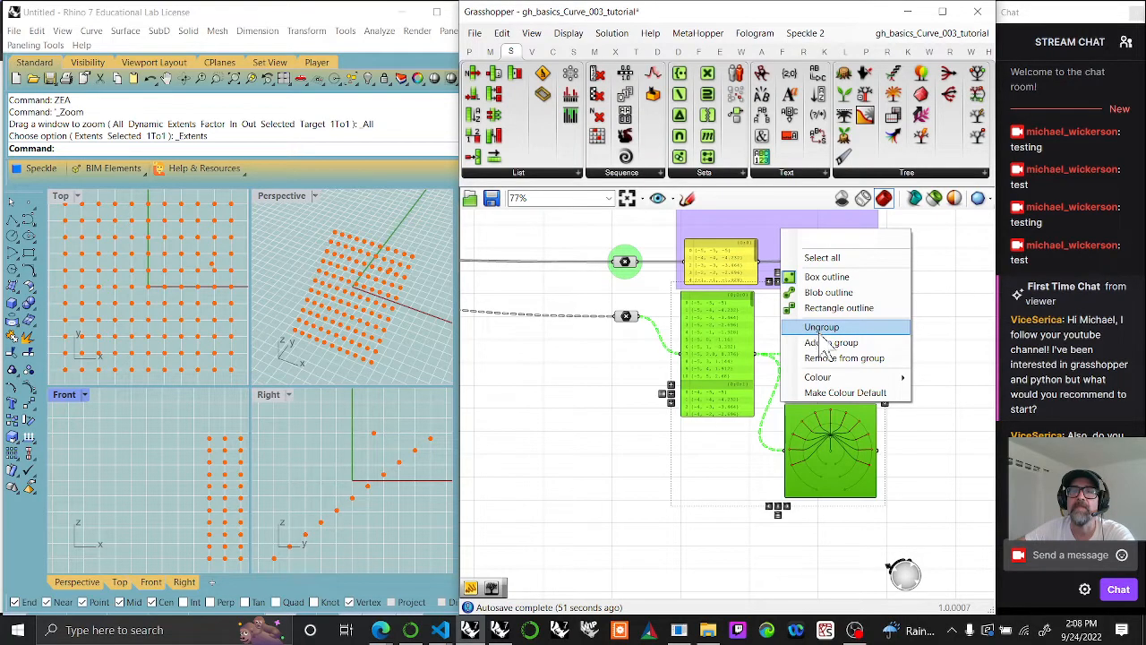
pyautogui.click(826, 344)
# Step: Add the newest Geometry point parameter to the green group
pyautogui.click(628, 317)
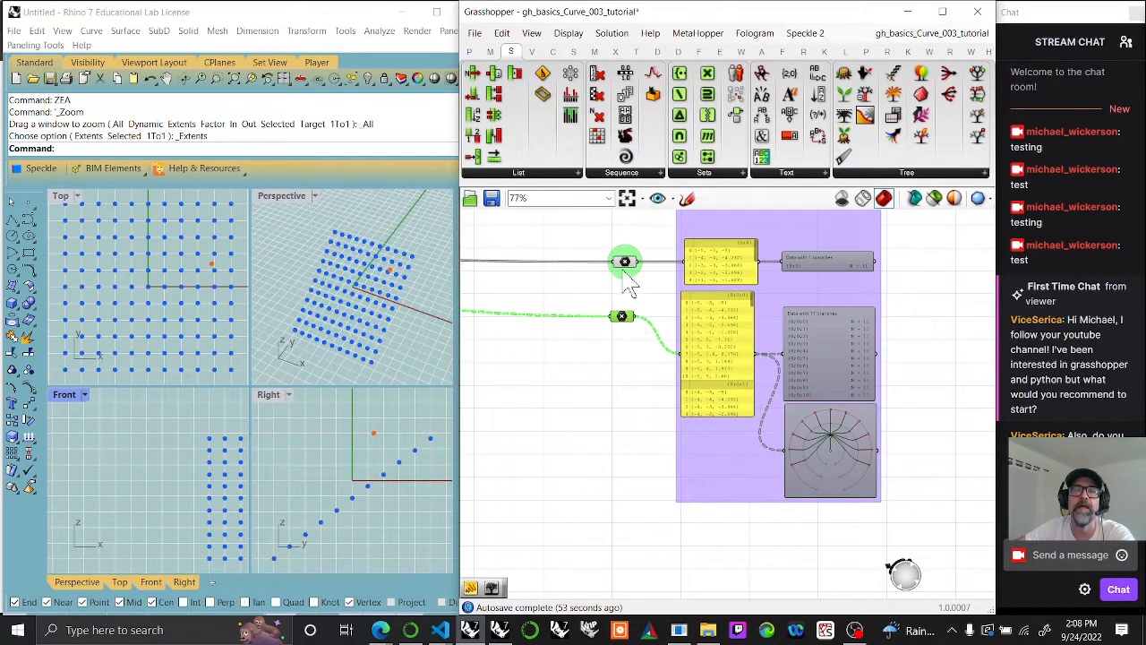
pyautogui.rightClick(629, 285)
pyautogui.click(652, 382)
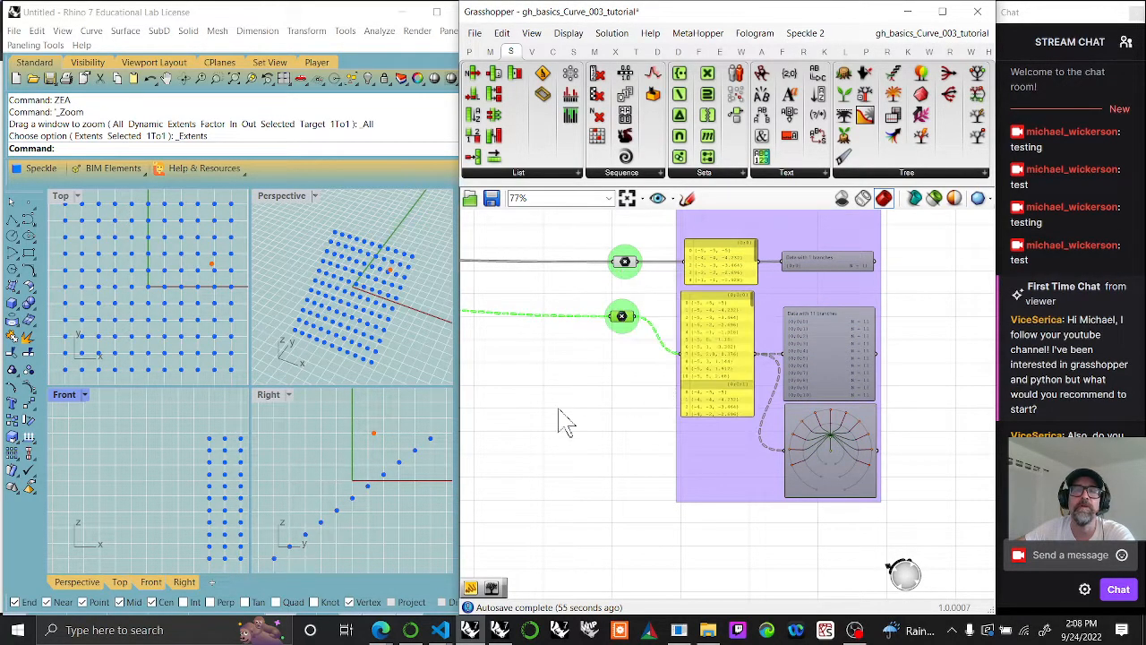
# Step: Place a Rotate 3D component below the wire between the second Multiple Point and its Geometry parameter
pyautogui.scroll(-4, 618, 399)
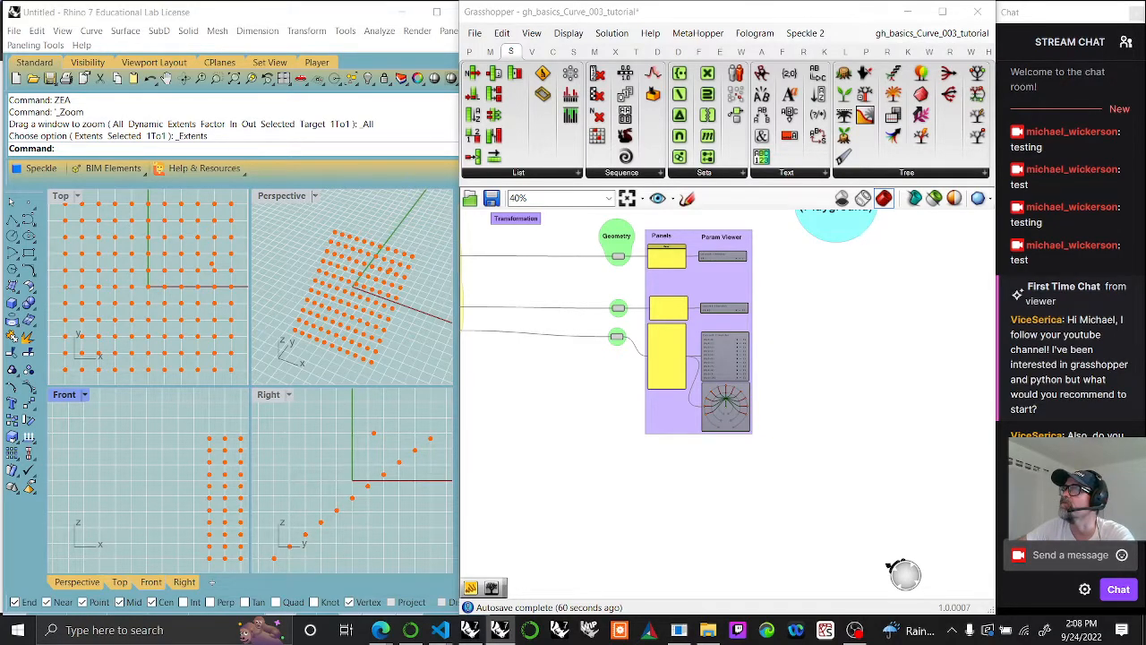
pyautogui.moveTo(594, 455); pyautogui.dragTo(734, 461, button='right')
pyautogui.scroll(3, 762, 444)
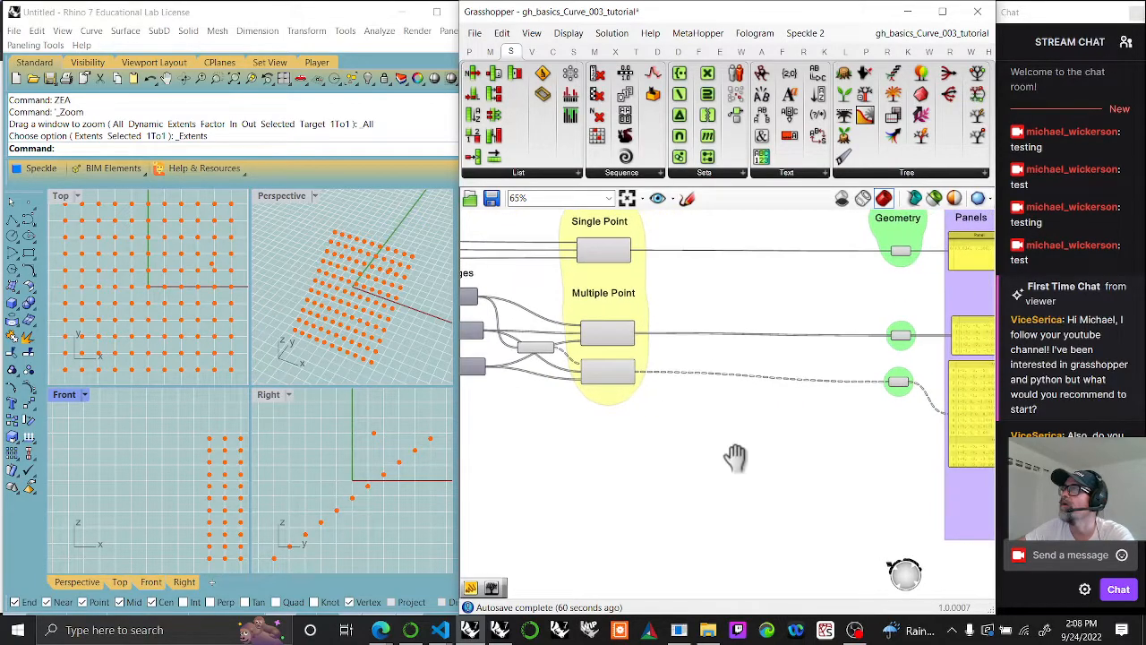
pyautogui.click(636, 51)
pyautogui.click(605, 175)
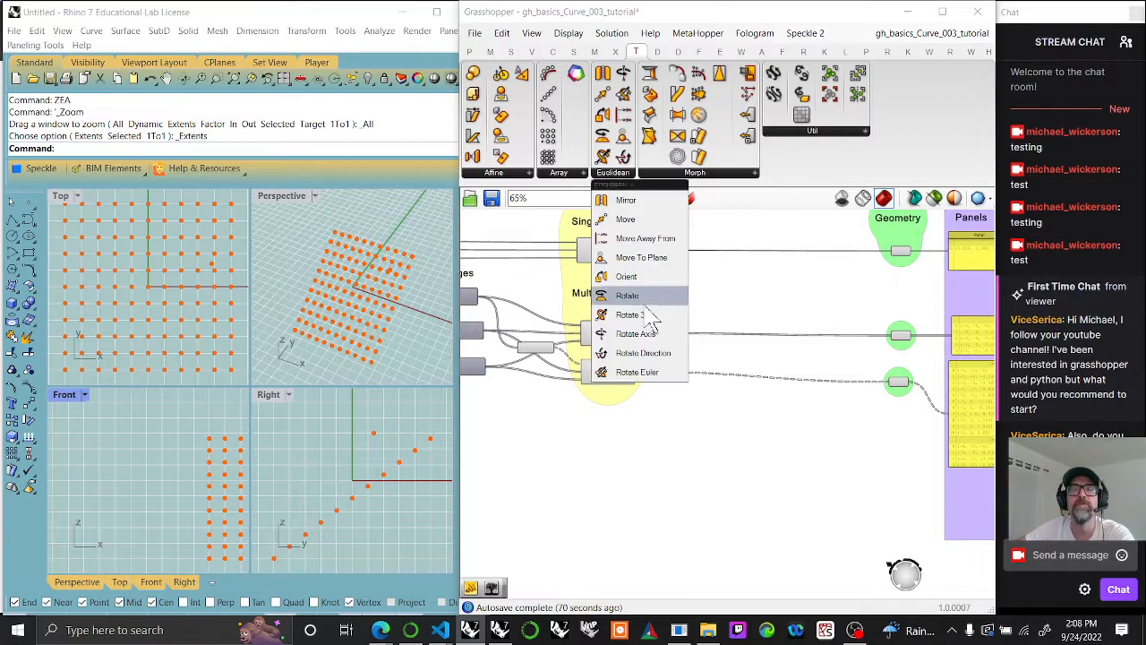
pyautogui.click(647, 312)
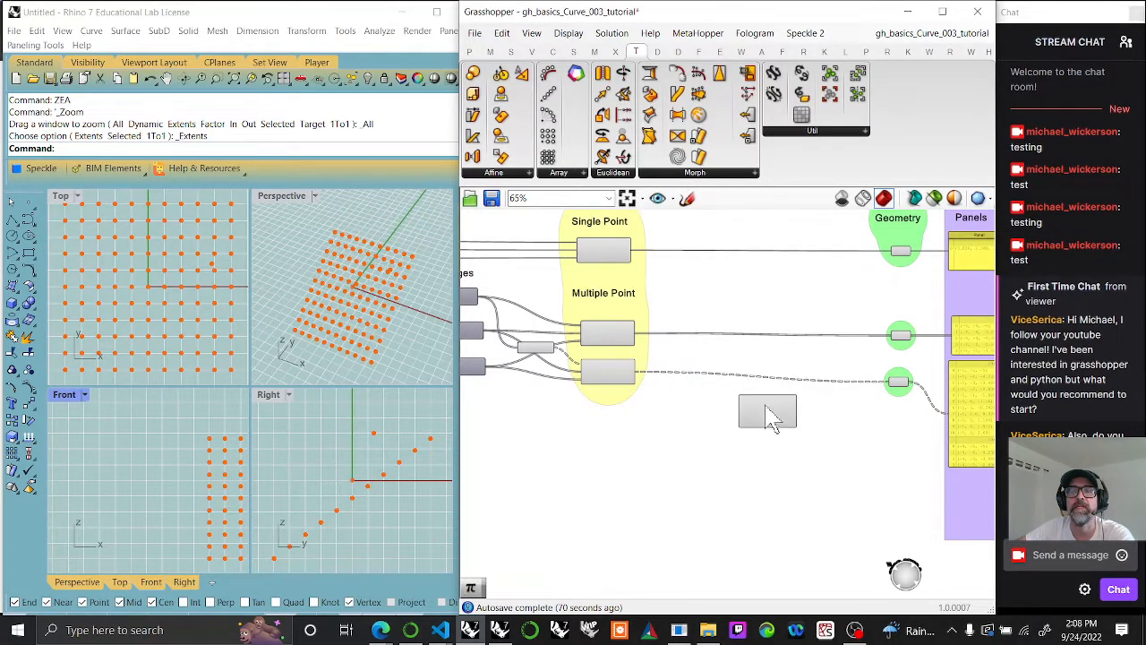
pyautogui.click(768, 423)
pyautogui.scroll(2, 757, 439)
pyautogui.moveTo(749, 435); pyautogui.dragTo(727, 430)
pyautogui.moveTo(723, 425); pyautogui.dragTo(751, 473, button='right')
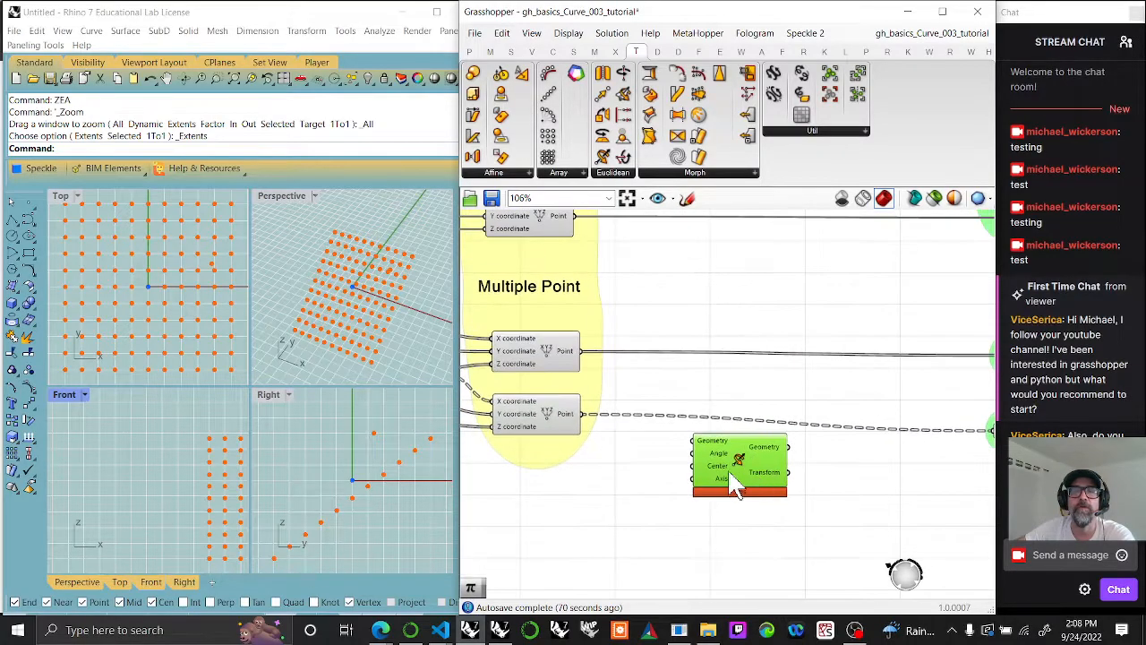
# Step: Extract the Center input of the Rotate 3D component into its own point parameter
pyautogui.moveTo(716, 468)
pyautogui.rightClick(721, 480)
pyautogui.click(770, 587)
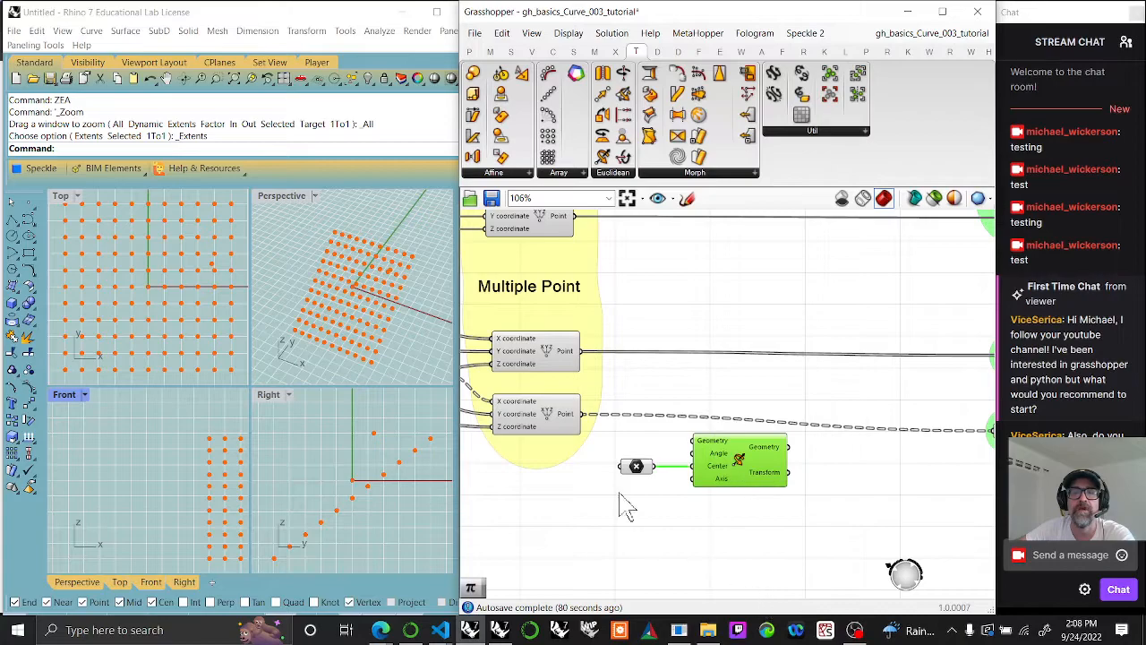
pyautogui.click(636, 466)
pyautogui.moveTo(367, 366); pyautogui.dragTo(376, 287, button='right')
# Step: Connect the second Multiple Point output to Rotate 3D's Geometry input, and its Geometry output to the lowest green-group point parameter
pyautogui.moveTo(583, 414); pyautogui.dragTo(695, 443)
pyautogui.moveTo(929, 494); pyautogui.dragTo(748, 459, button='right')
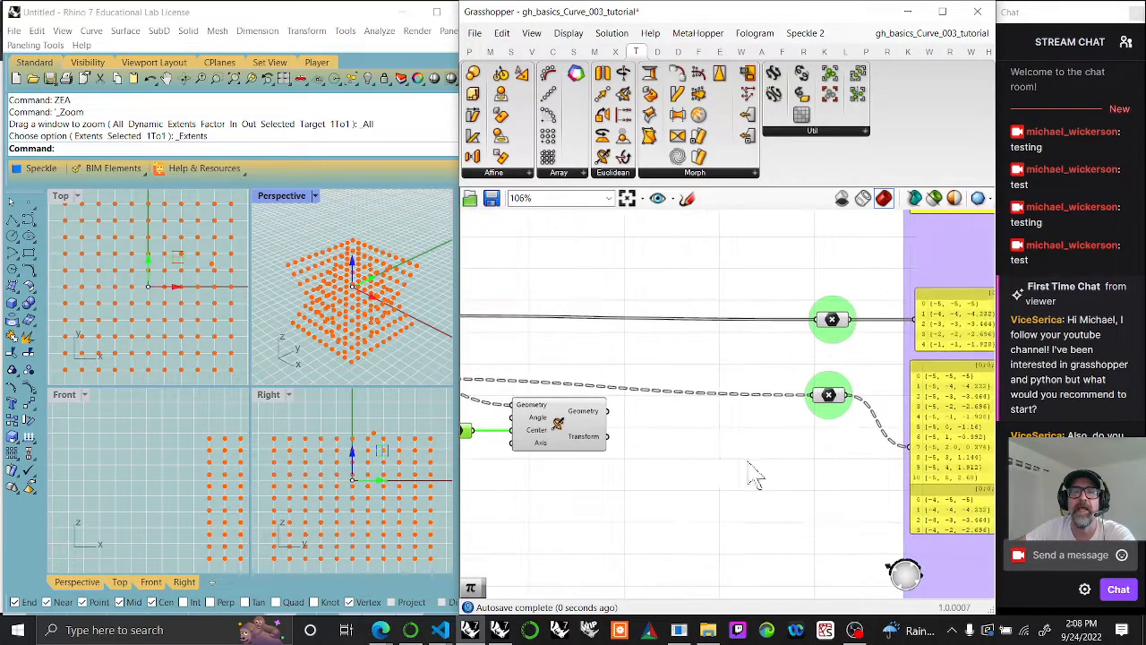
pyautogui.moveTo(609, 411); pyautogui.dragTo(813, 396)
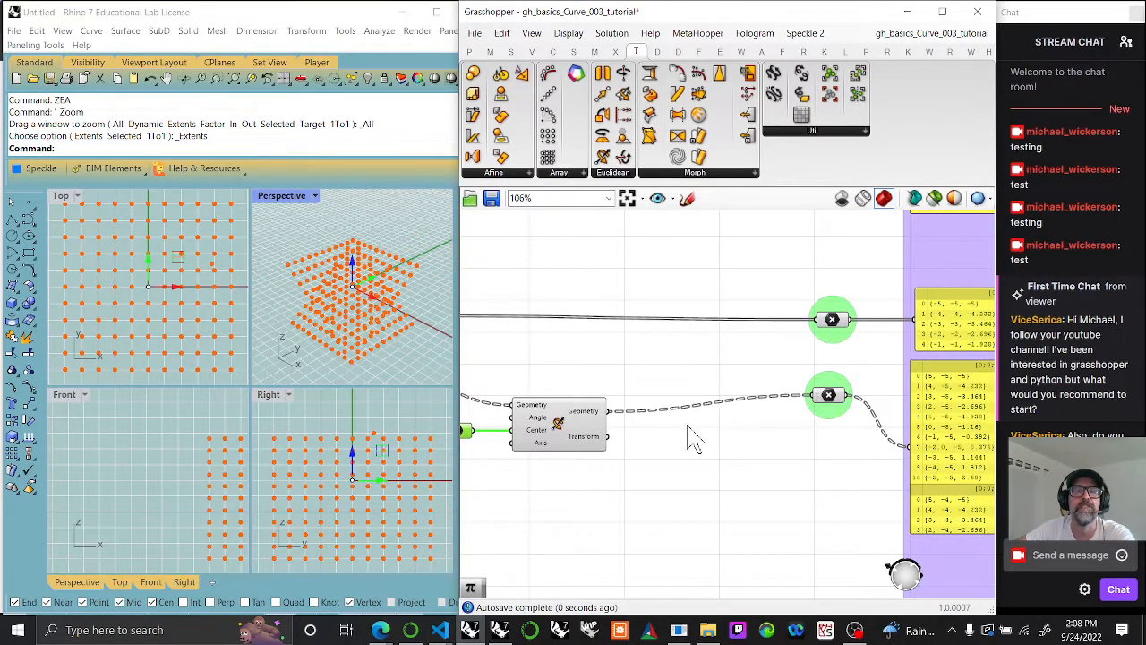
pyautogui.moveTo(650, 484); pyautogui.dragTo(826, 447, button='right')
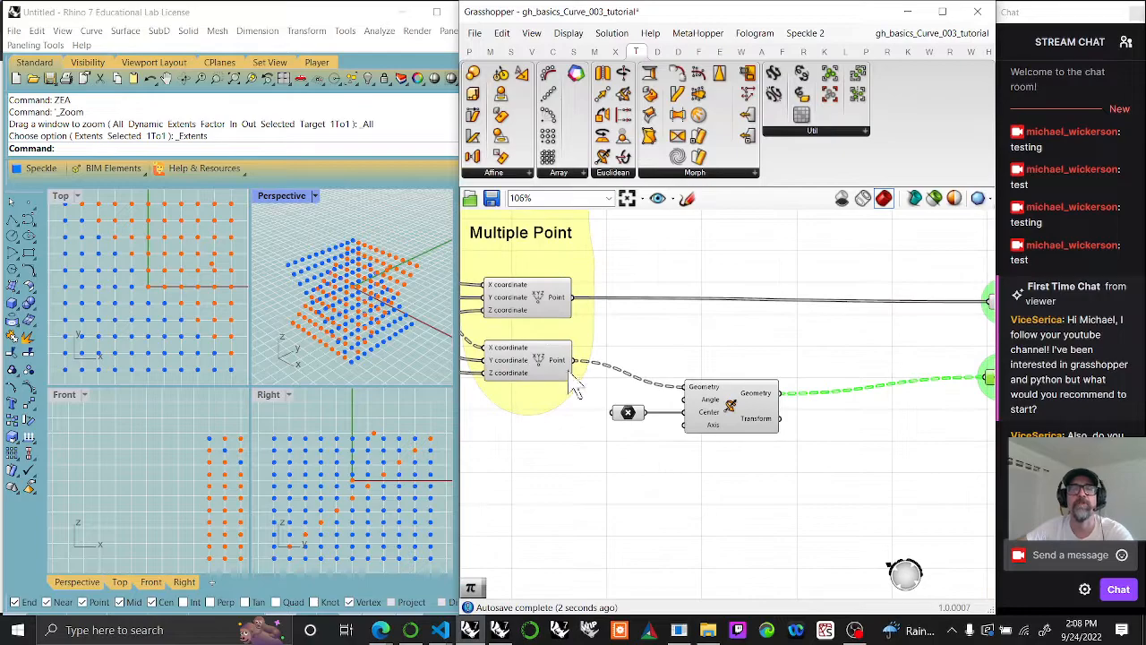
pyautogui.click(550, 369)
pyautogui.moveTo(618, 538); pyautogui.dragTo(756, 511, button='right')
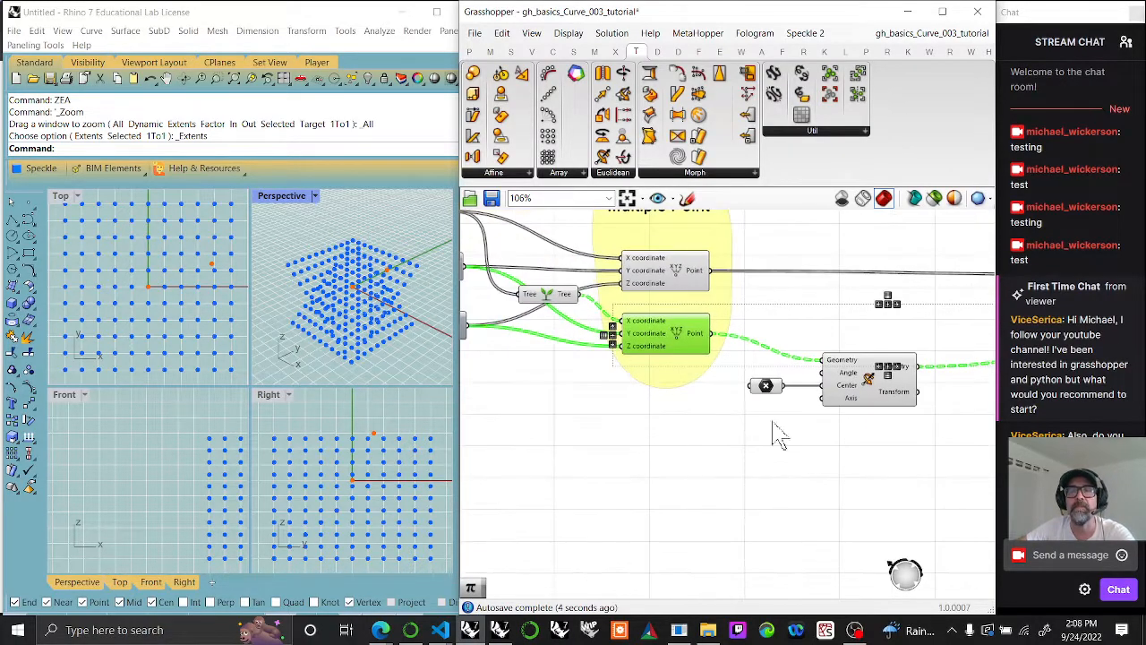
# Step: Add a Pi component near the Rotate 3D component and connect its output to the Angle input
pyautogui.doubleClick(687, 410)
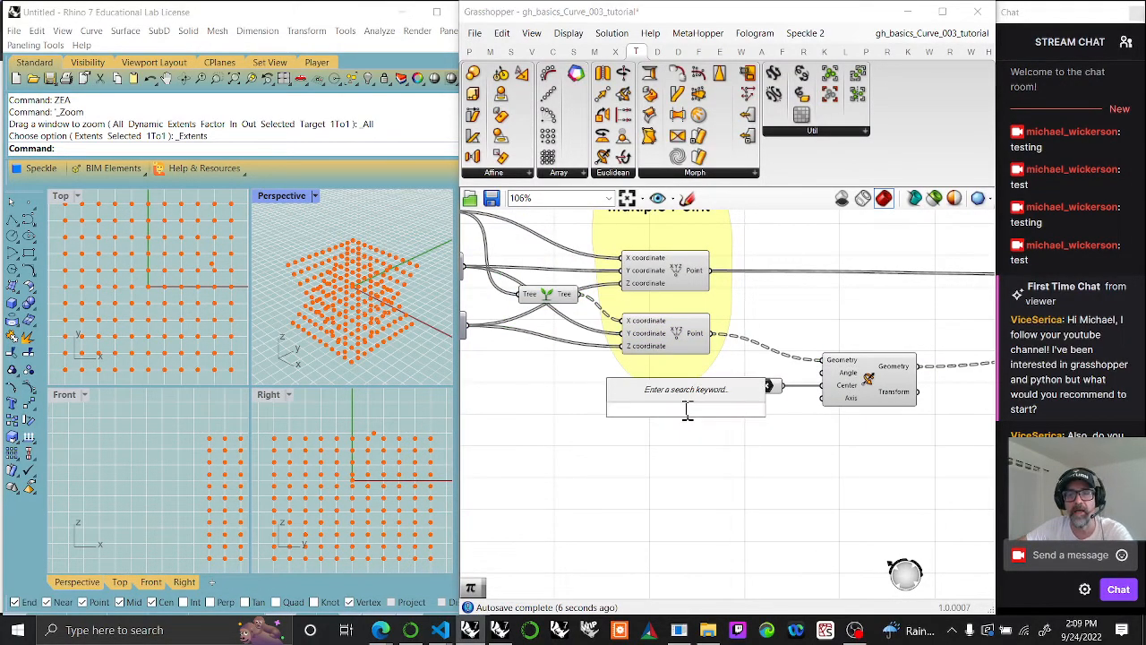
pyautogui.write('pi')
pyautogui.press('Return')
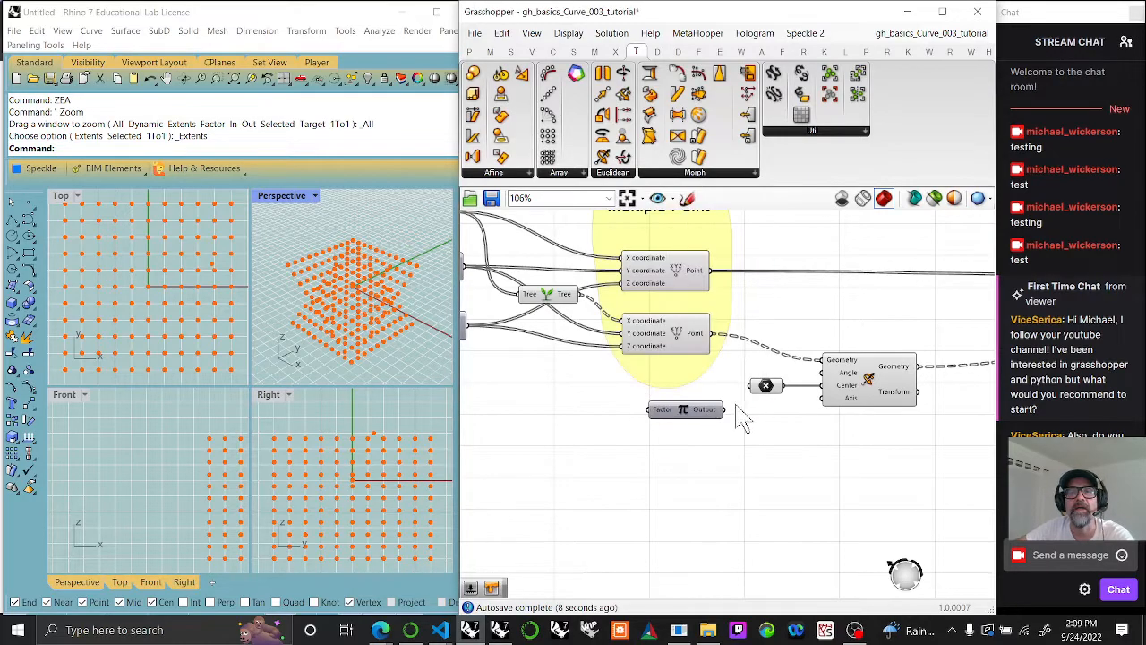
pyautogui.moveTo(723, 410); pyautogui.dragTo(792, 415)
pyautogui.click(689, 407)
pyautogui.doubleClick(552, 418)
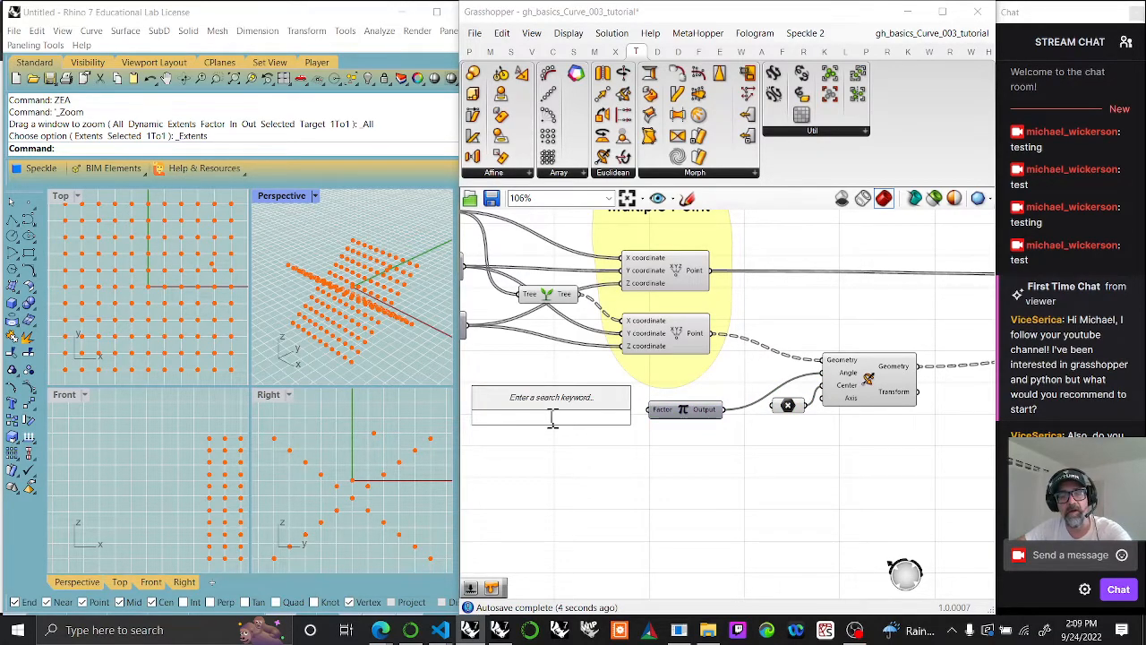
pyautogui.write('//')
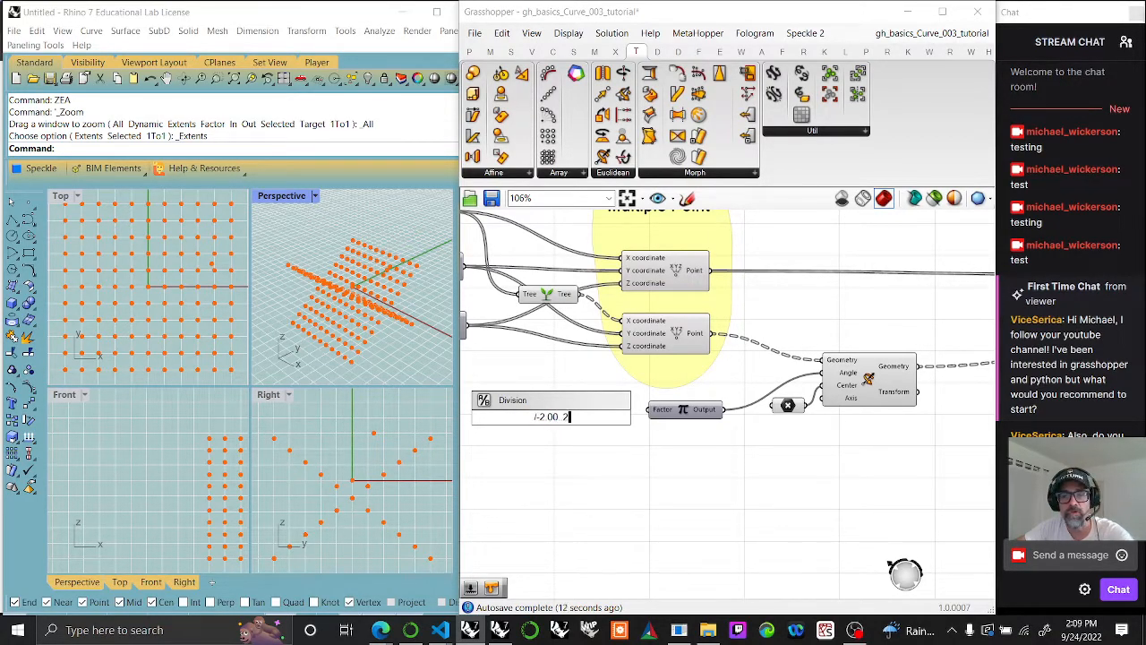
pyautogui.press('Return')
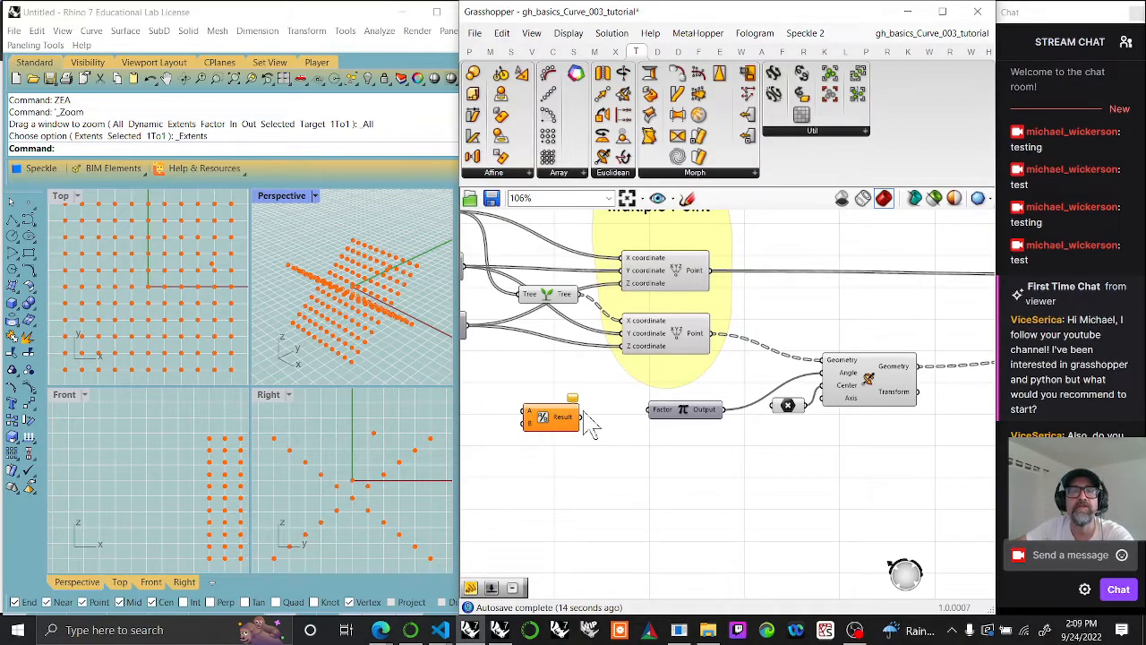
pyautogui.click(555, 419)
pyautogui.press('Delete')
# Step: Add a number slider starting at -2.00 with two decimals and connect it to the Pi component's Factor input
pyautogui.doubleClick(547, 426)
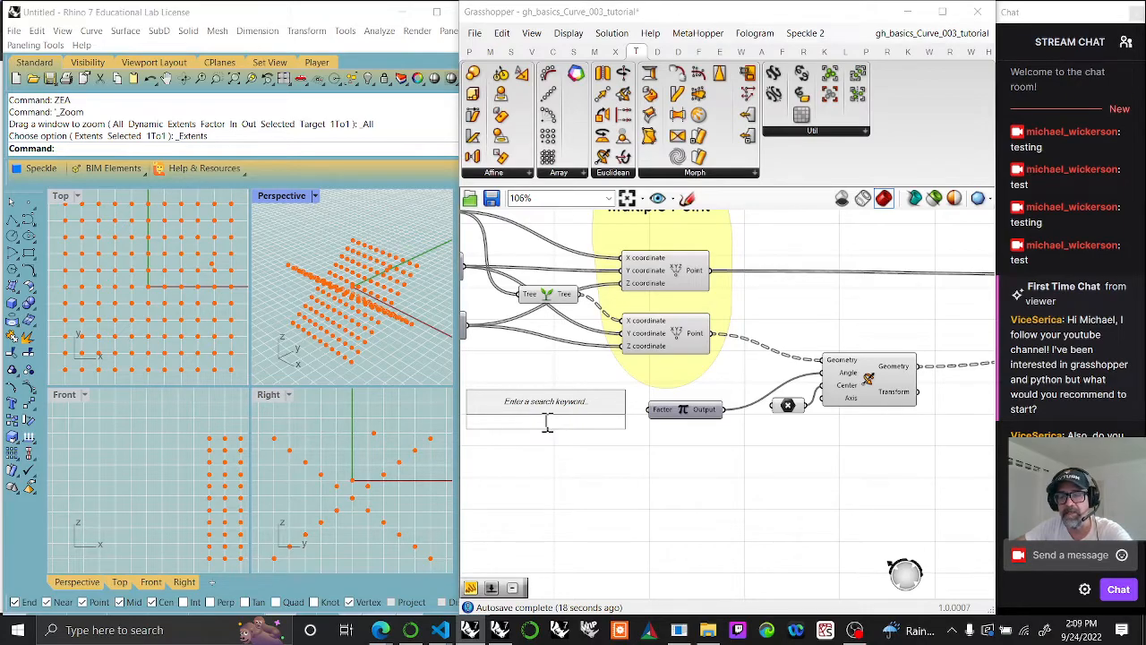
pyautogui.write('-')
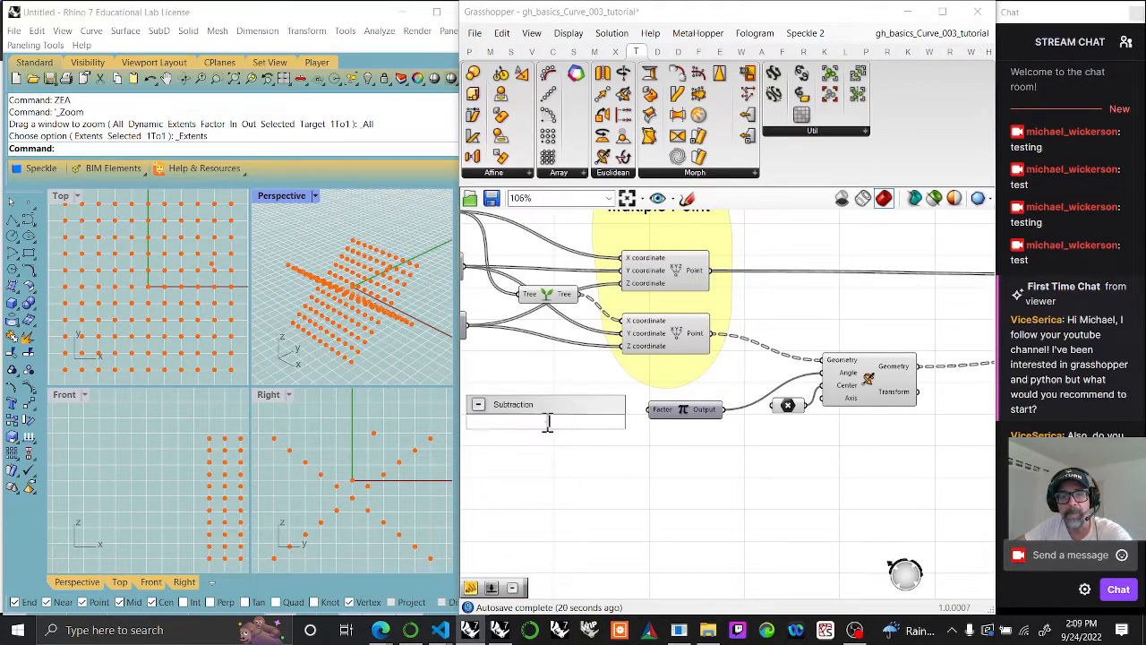
pyautogui.write('2.00.')
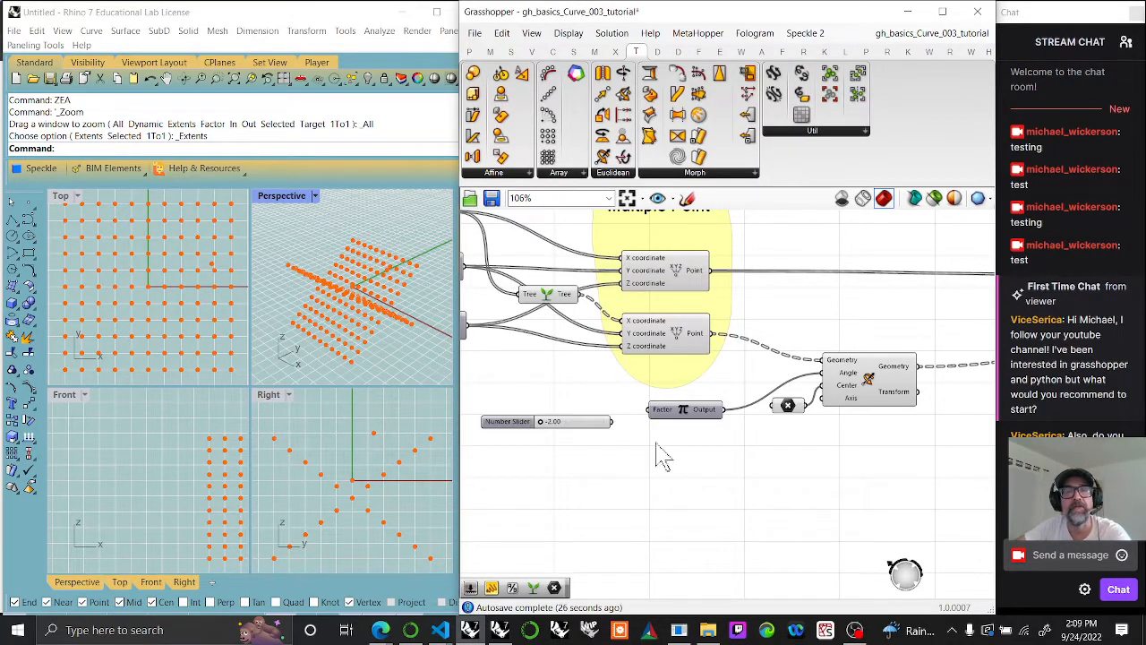
pyautogui.moveTo(612, 422); pyautogui.dragTo(664, 411)
# Step: Move the new -2.00 slider into the input column, directly below the slider set to 10
pyautogui.moveTo(660, 445); pyautogui.dragTo(876, 449, button='right')
pyautogui.moveTo(790, 424); pyautogui.dragTo(562, 397)
pyautogui.moveTo(609, 408); pyautogui.dragTo(928, 453, button='right')
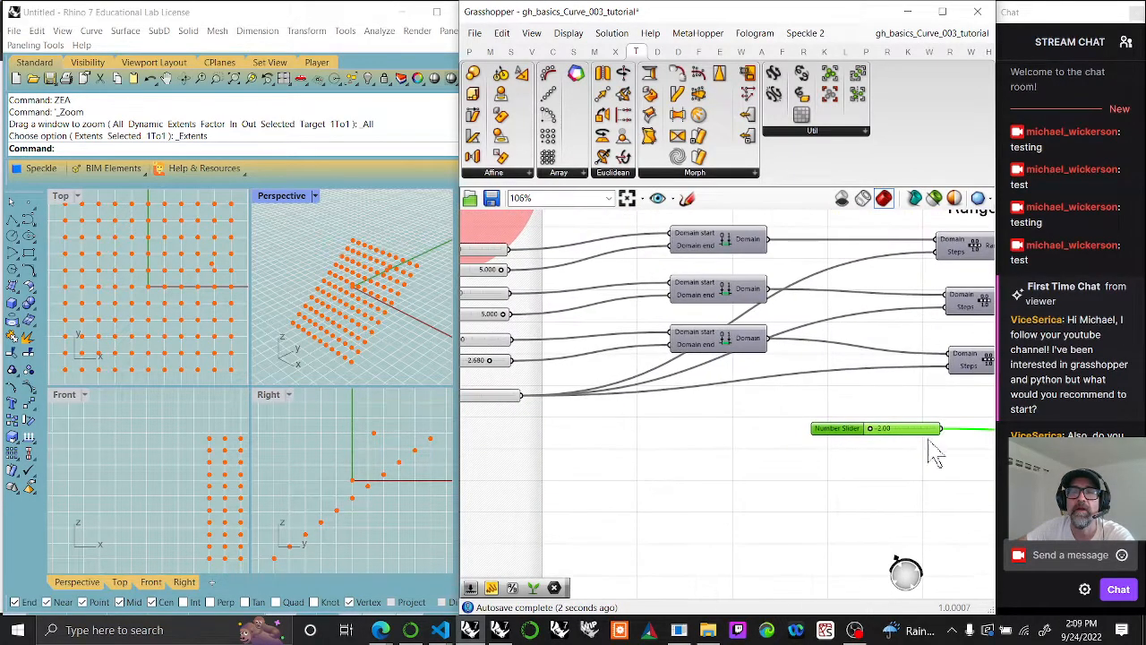
pyautogui.moveTo(910, 450); pyautogui.dragTo(511, 445)
pyautogui.scroll(4, 644, 483)
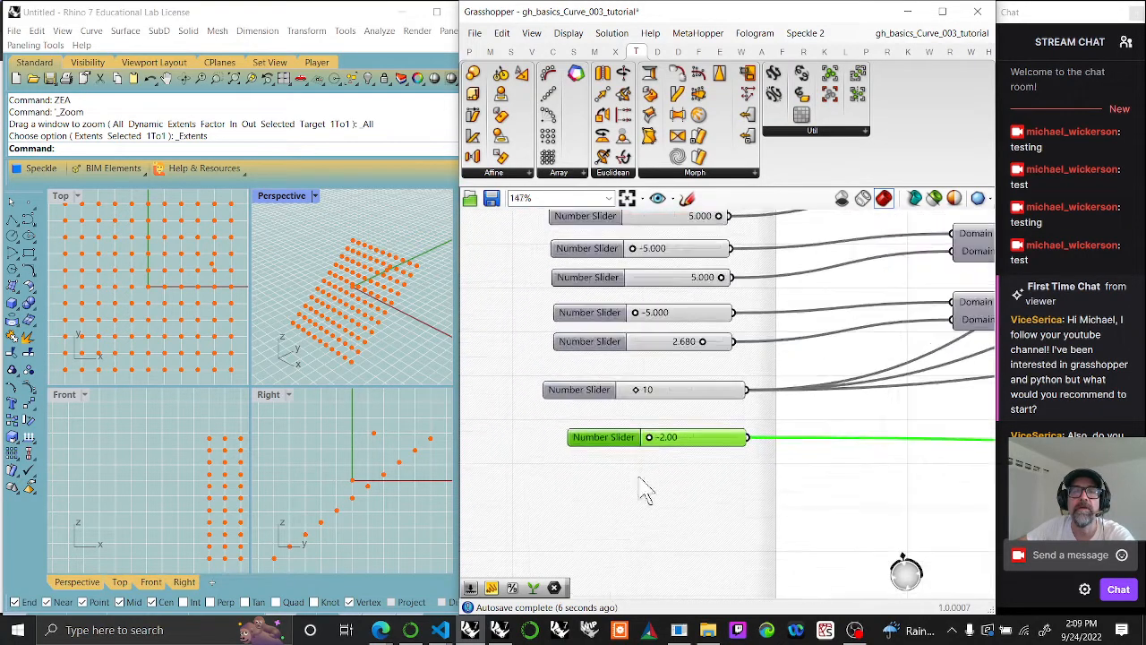
# Step: Rename the new slider to "Pi rotation" and align it beneath the slider above
pyautogui.rightClick(611, 435)
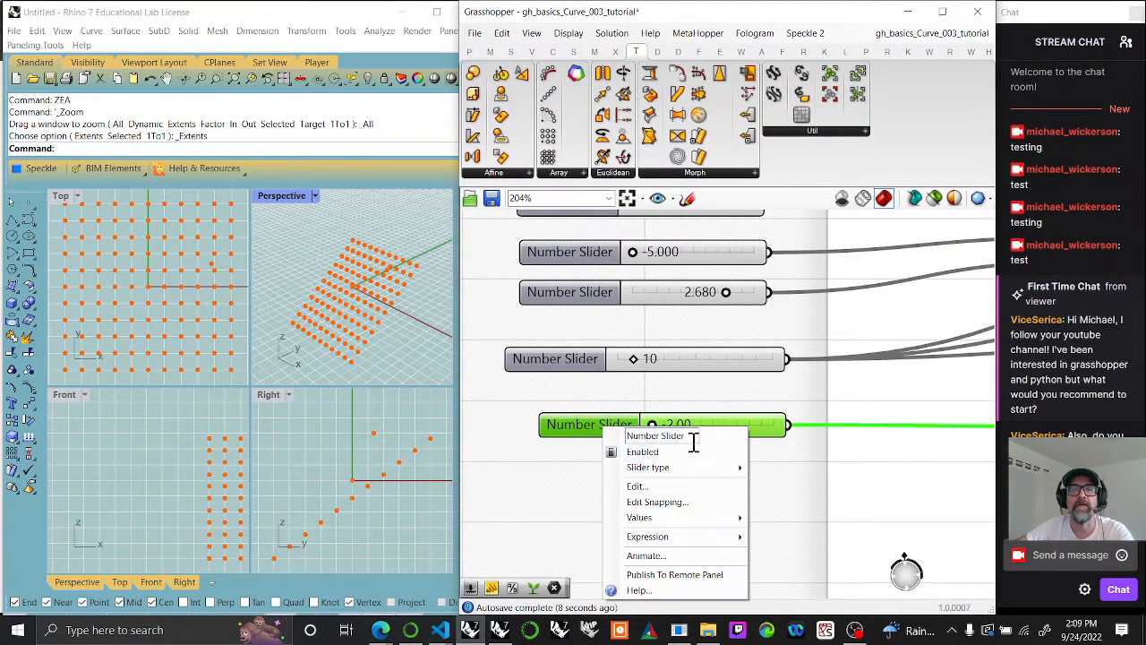
pyautogui.moveTo(690, 438); pyautogui.dragTo(542, 442)
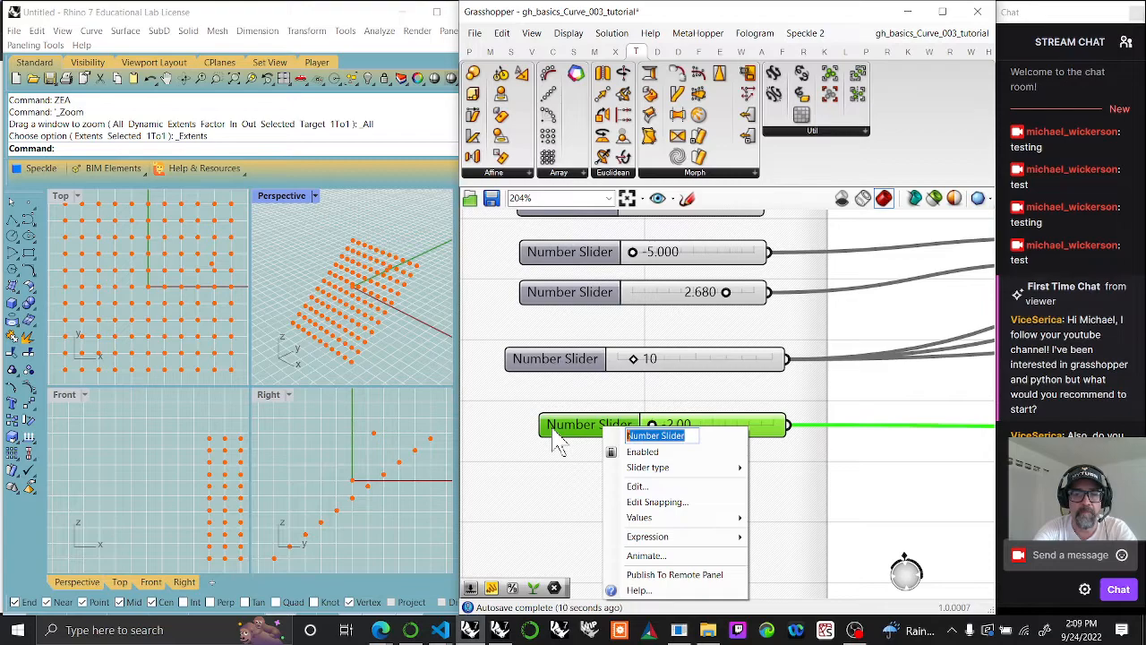
pyautogui.write('Pi rotation')
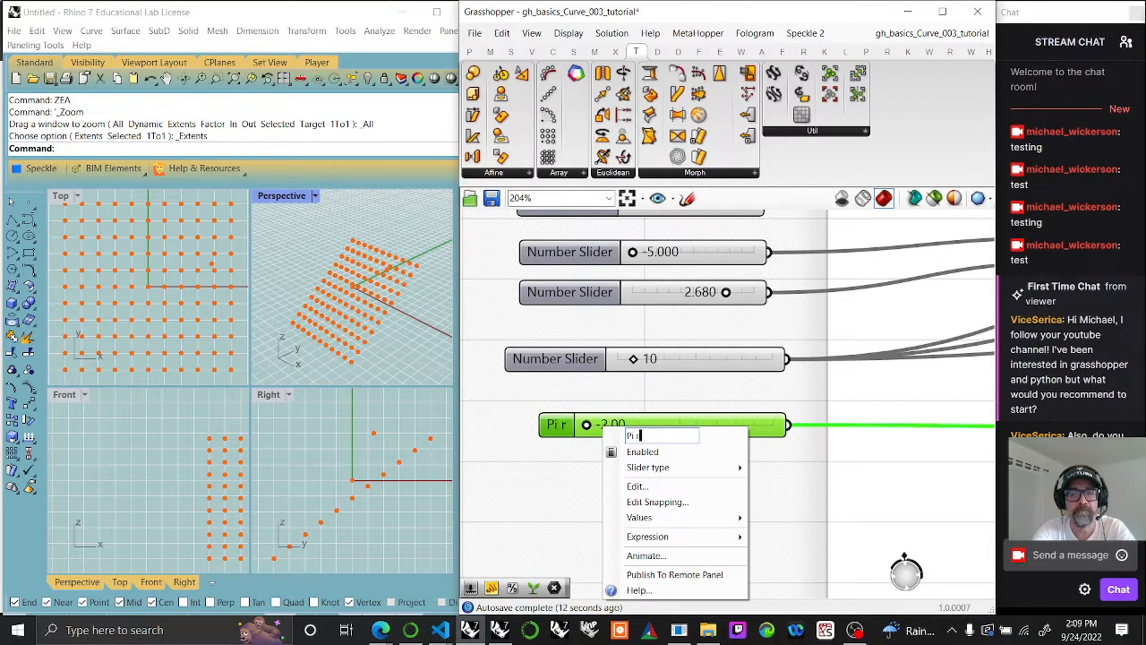
pyautogui.click(822, 489)
pyautogui.moveTo(685, 424); pyautogui.dragTo(657, 416)
# Step: Rename the slider set to 10, just above Pi rotation, to "count"
pyautogui.scroll(-4, 672, 398)
pyautogui.scroll(4, 698, 452)
pyautogui.rightClick(633, 371)
pyautogui.moveTo(720, 380); pyautogui.dragTo(653, 380)
pyautogui.write('coun')
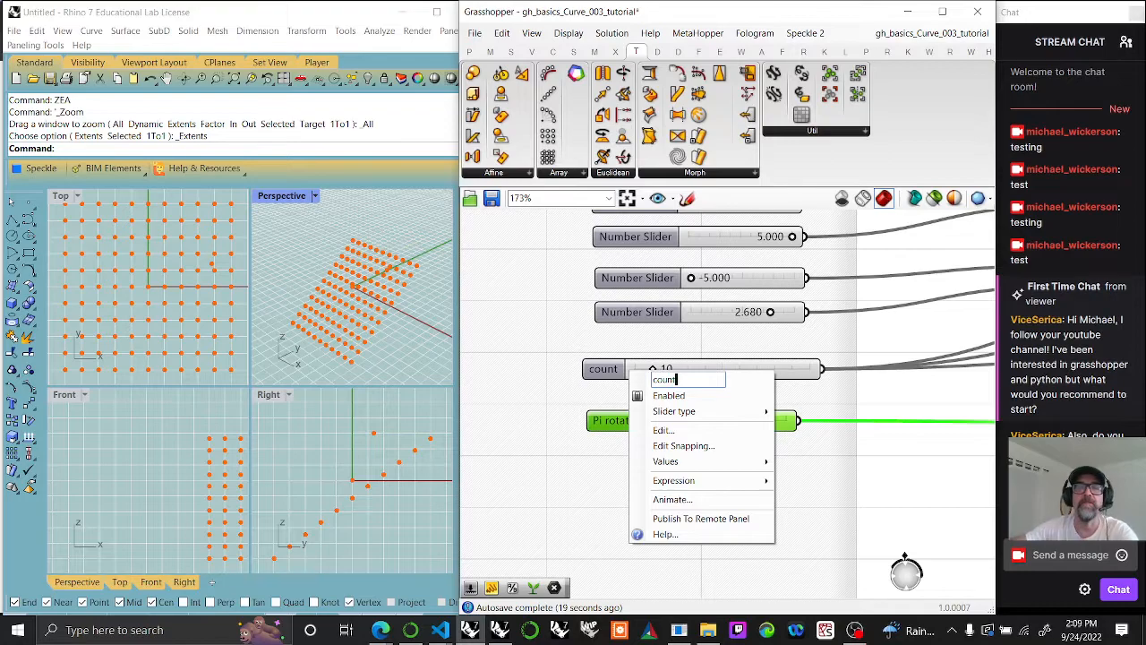
pyautogui.write('t')
pyautogui.click(577, 516)
# Step: Group the six domain sliders together with the count and Pi rotation sliders
pyautogui.scroll(-4, 730, 488)
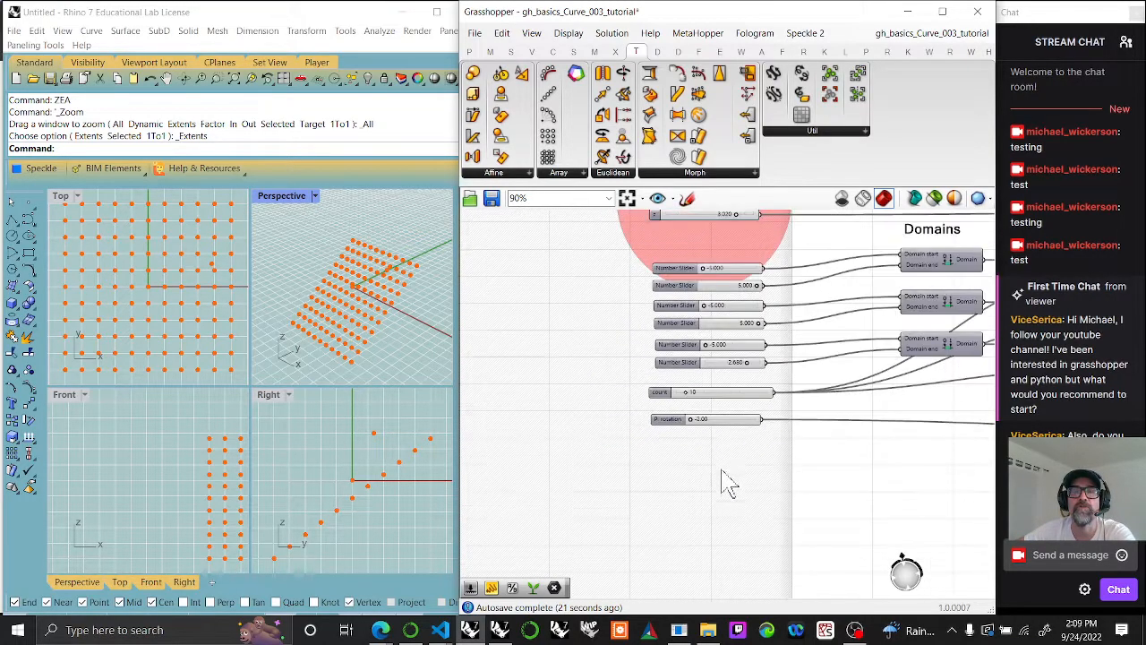
pyautogui.moveTo(706, 515); pyautogui.dragTo(667, 305)
pyautogui.moveTo(581, 279); pyautogui.dragTo(757, 483)
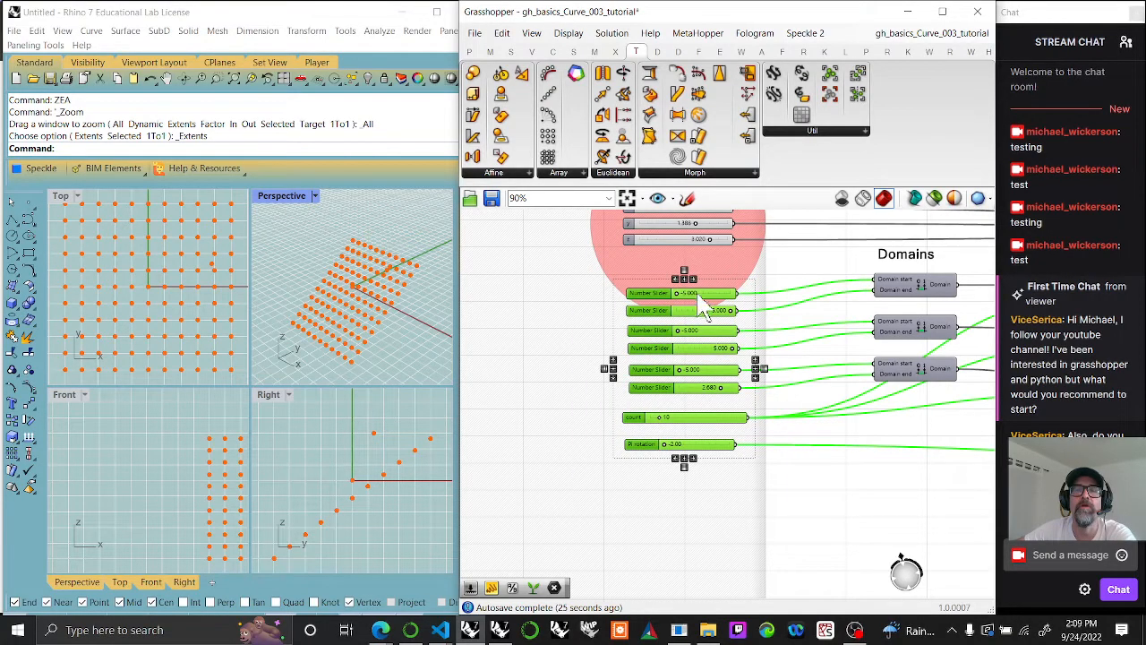
pyautogui.rightClick(665, 265)
pyautogui.click(694, 377)
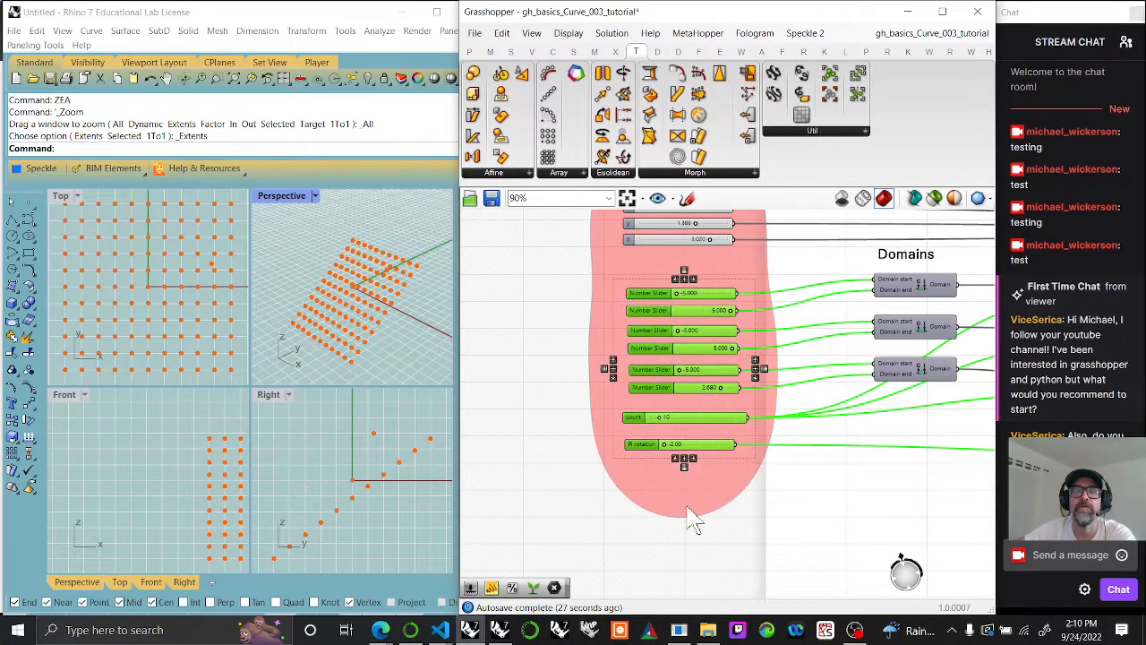
# Step: Select the lowest point parameter under Geometry to highlight its points, and set the Pi rotation slider to 0.75
pyautogui.scroll(-5, 678, 461)
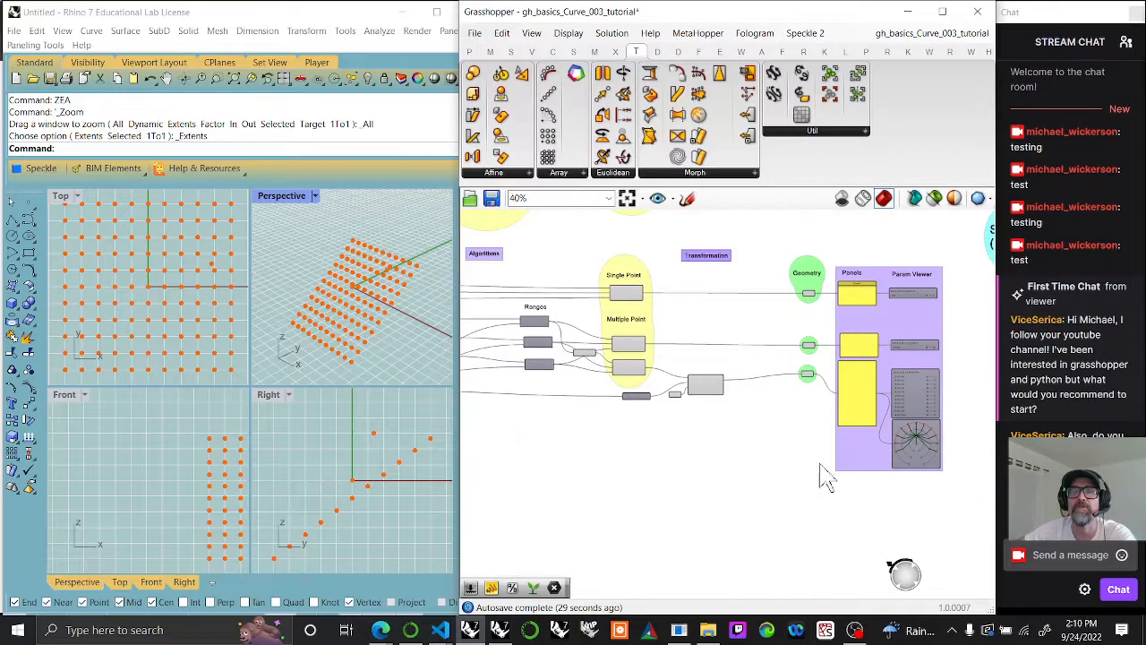
pyautogui.moveTo(819, 465); pyautogui.dragTo(661, 465, button='right')
pyautogui.scroll(3, 865, 386)
pyautogui.moveTo(869, 376); pyautogui.dragTo(885, 415, button='right')
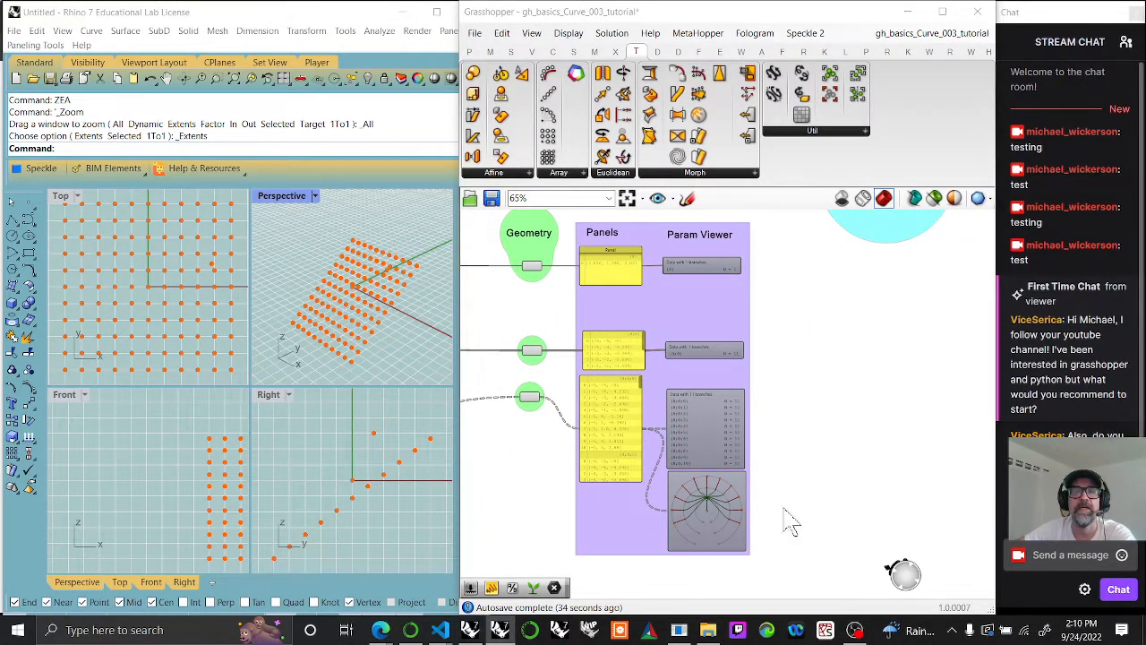
pyautogui.moveTo(601, 421); pyautogui.dragTo(776, 422, button='right')
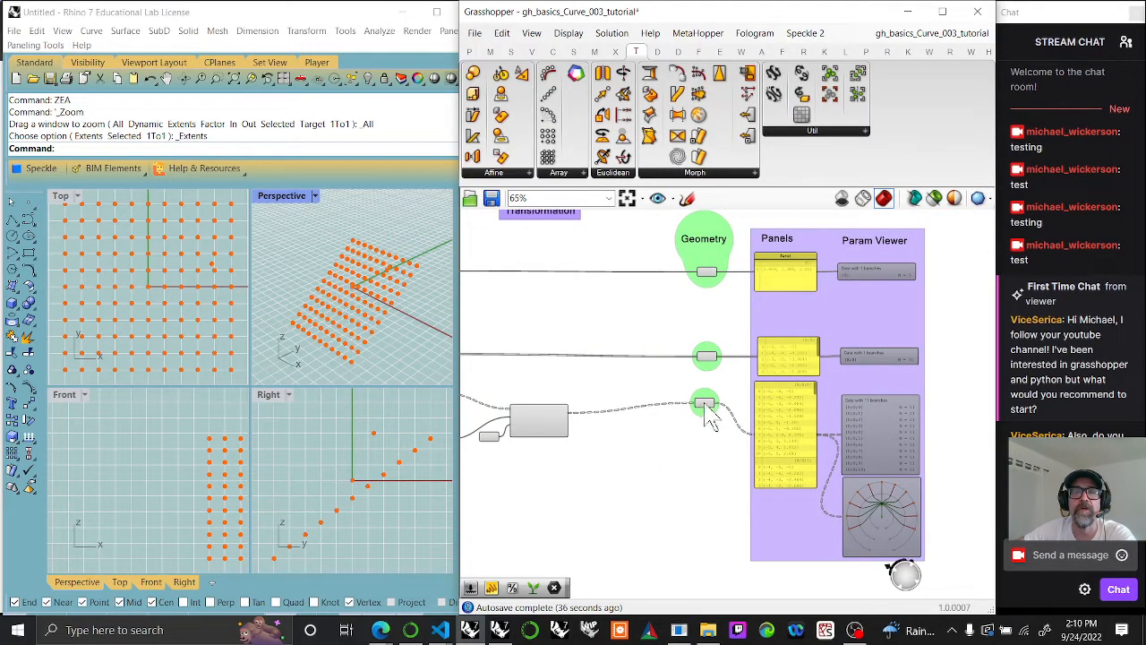
pyautogui.moveTo(651, 460); pyautogui.dragTo(829, 469, button='right')
pyautogui.moveTo(671, 494); pyautogui.dragTo(893, 506, button='right')
pyautogui.moveTo(587, 486); pyautogui.dragTo(980, 497, button='right')
pyautogui.scroll(6, 768, 488)
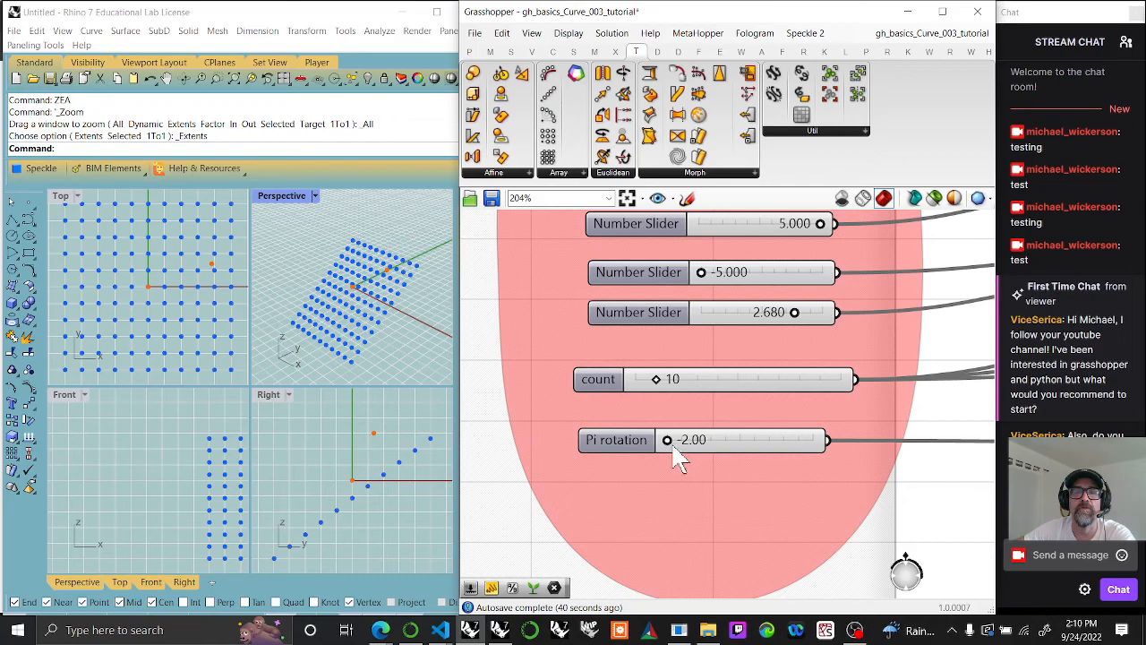
pyautogui.moveTo(670, 441); pyautogui.dragTo(775, 447)
pyautogui.scroll(-5, 860, 515)
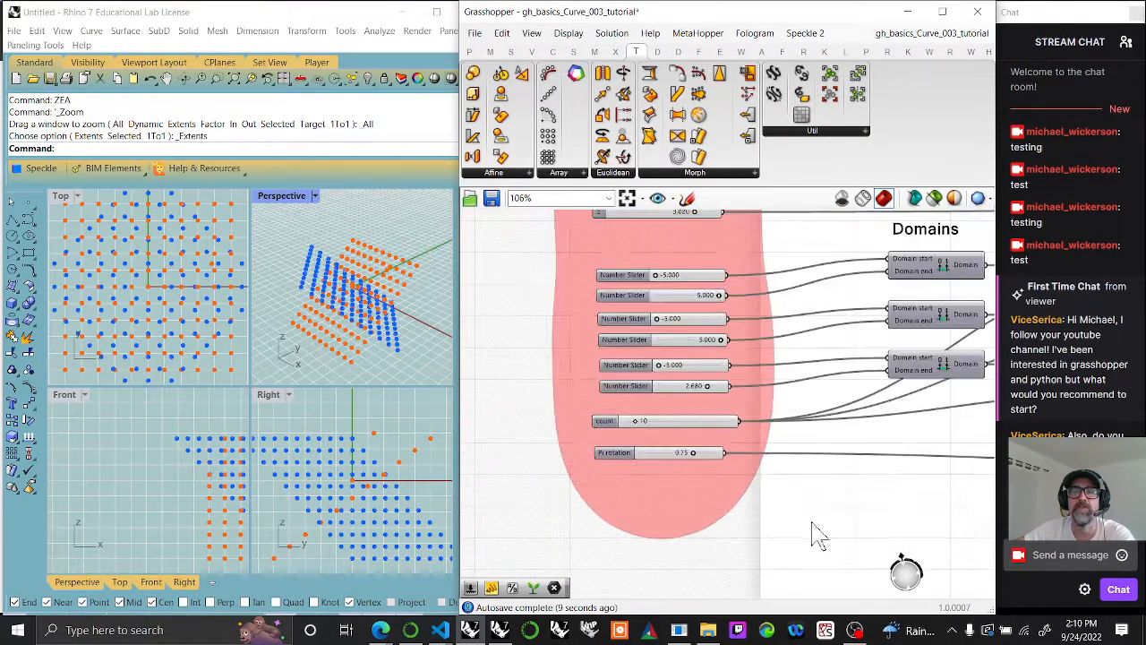
# Step: Place an Interpolate curve component beside the purple Panels and Param Viewer group
pyautogui.moveTo(817, 460); pyautogui.dragTo(642, 400, button='right')
pyautogui.moveTo(898, 446); pyautogui.dragTo(668, 455, button='right')
pyautogui.moveTo(864, 412); pyautogui.dragTo(675, 438, button='right')
pyautogui.moveTo(886, 458); pyautogui.dragTo(772, 461, button='right')
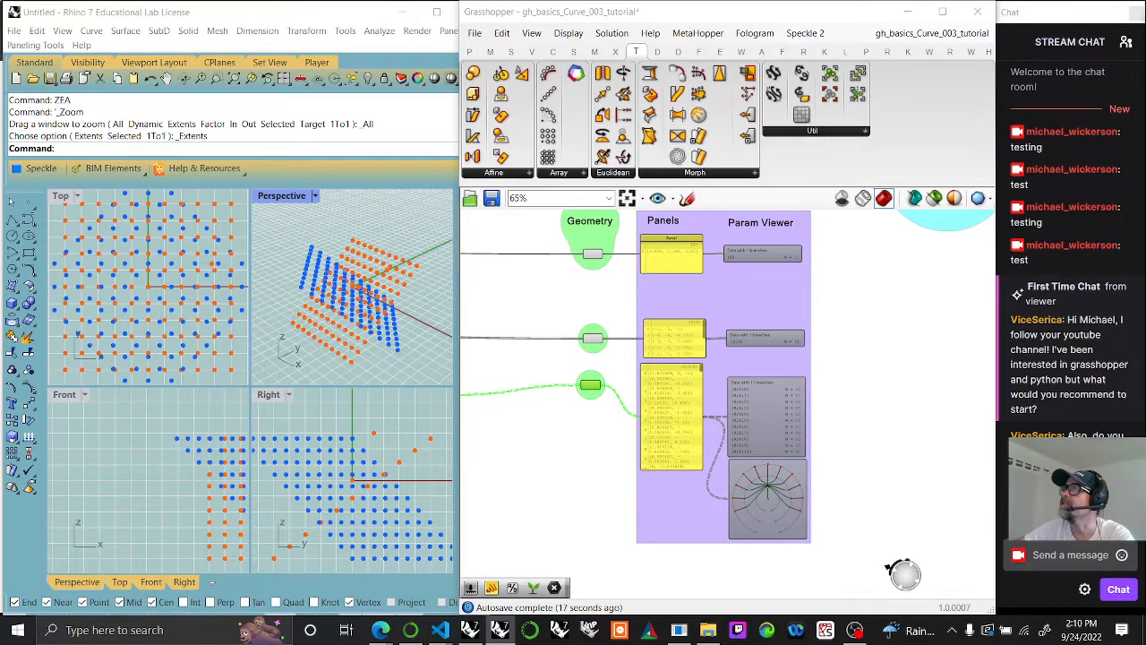
pyautogui.click(554, 52)
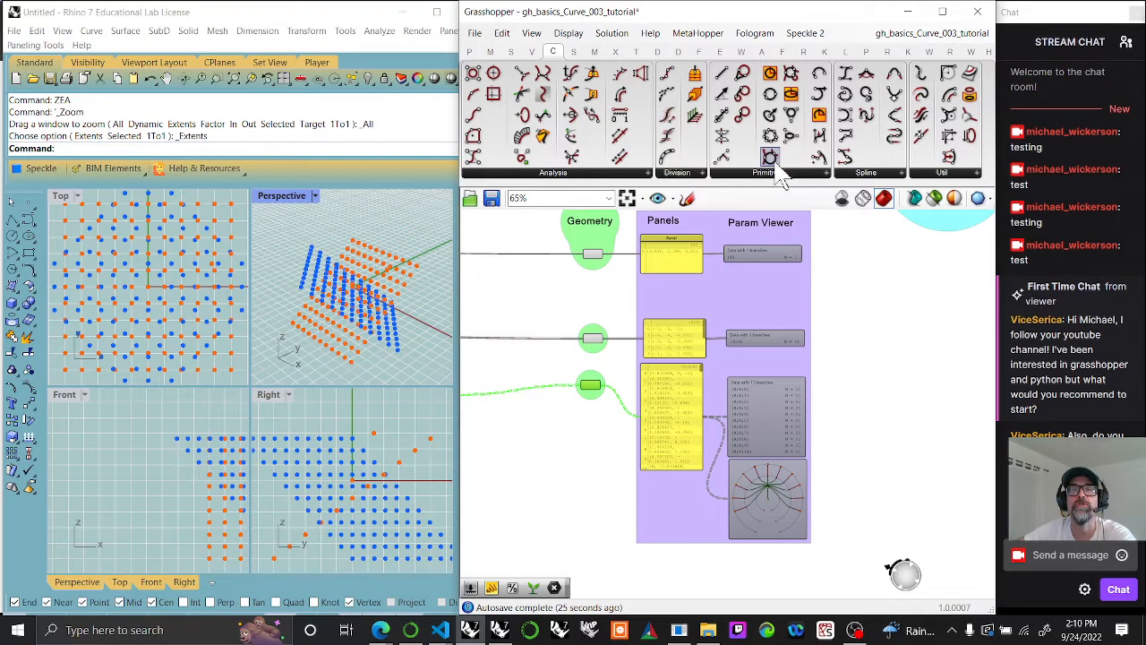
pyautogui.moveTo(844, 158); pyautogui.dragTo(875, 330)
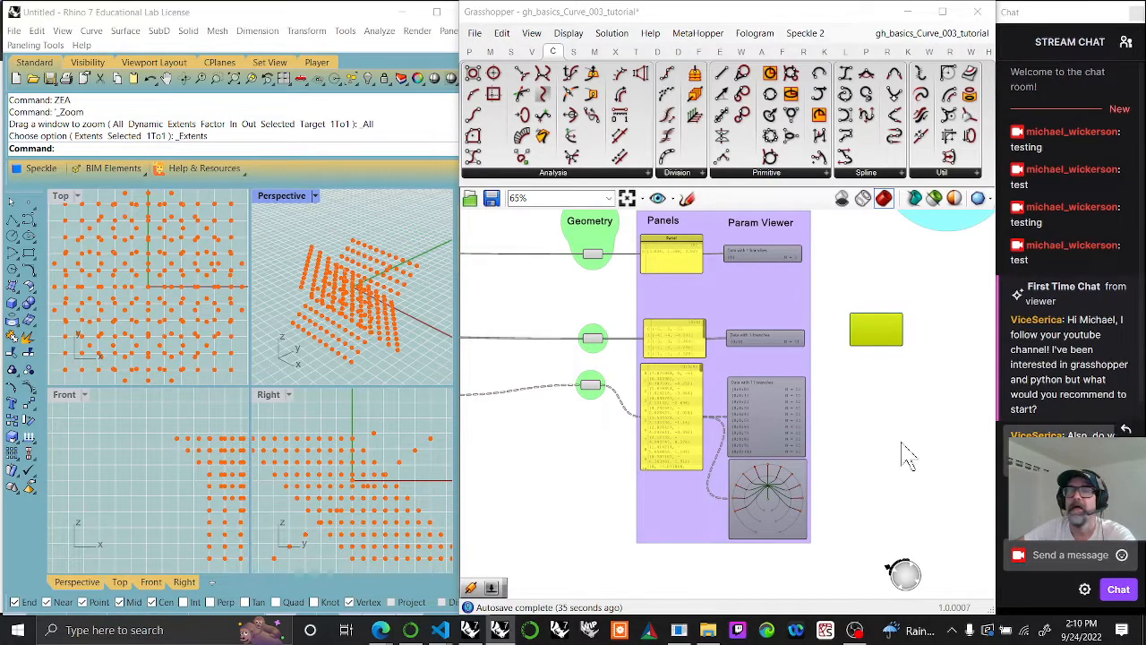
# Step: Connect the lowest Geometry point parameter to the Interpolate component's Vertices input and inspect the curves in the Perspective viewport
pyautogui.scroll(2, 641, 376)
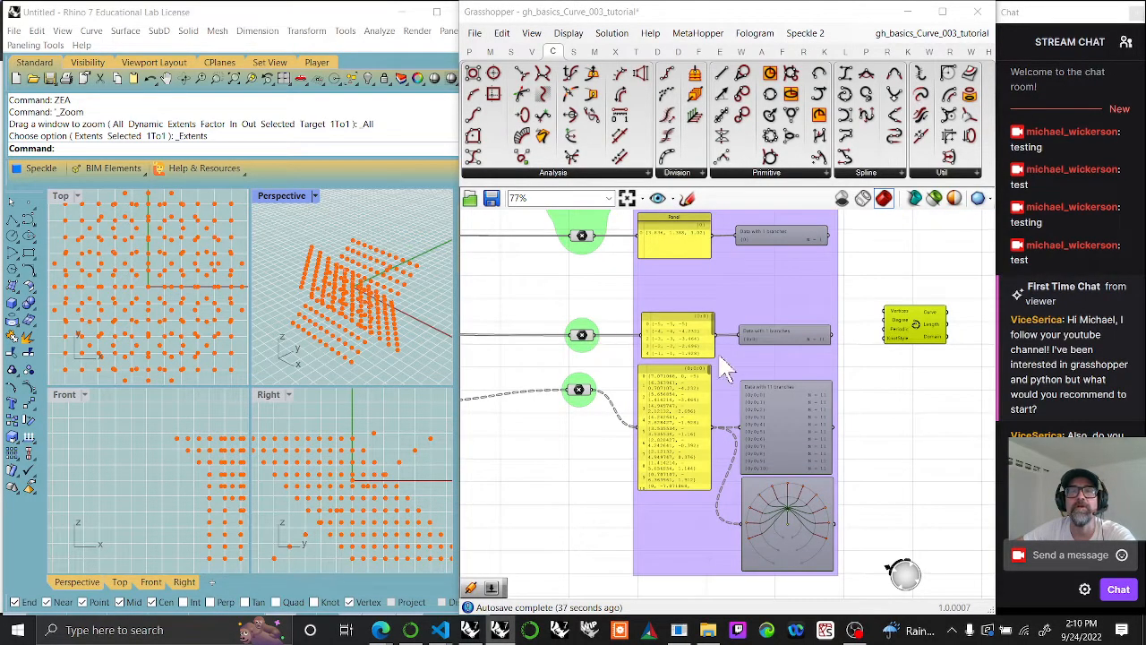
pyautogui.moveTo(596, 339); pyautogui.dragTo(931, 372)
pyautogui.moveTo(591, 394); pyautogui.dragTo(942, 407)
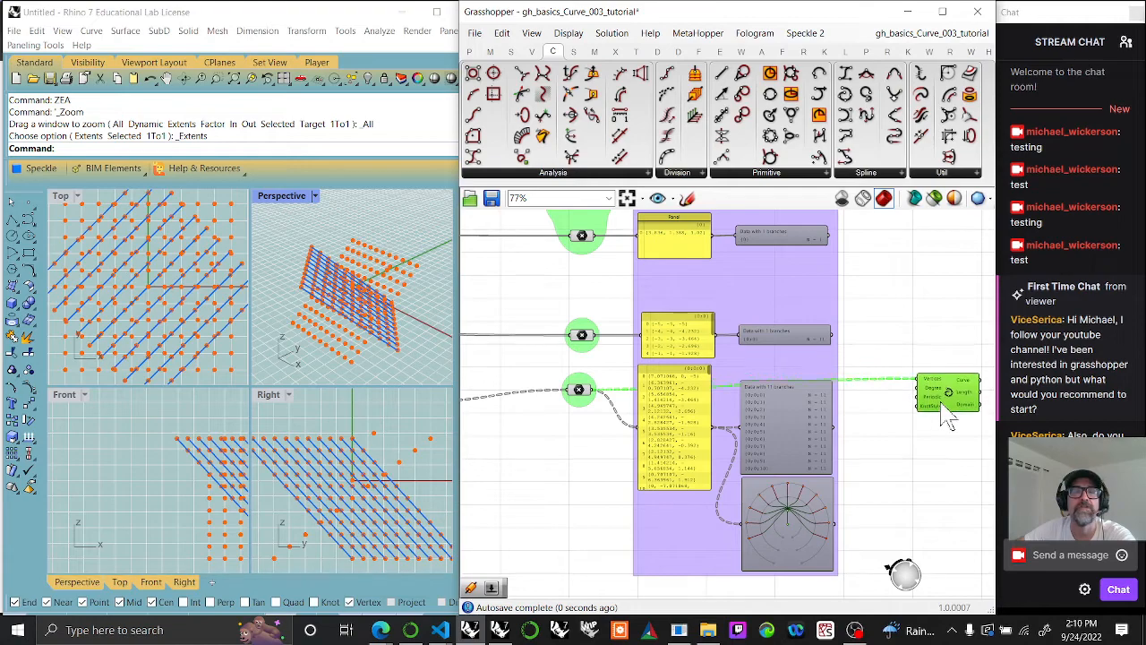
pyautogui.moveTo(392, 345); pyautogui.dragTo(273, 335, button='right')
pyautogui.scroll(4, 336, 319)
pyautogui.scroll(-5, 358, 323)
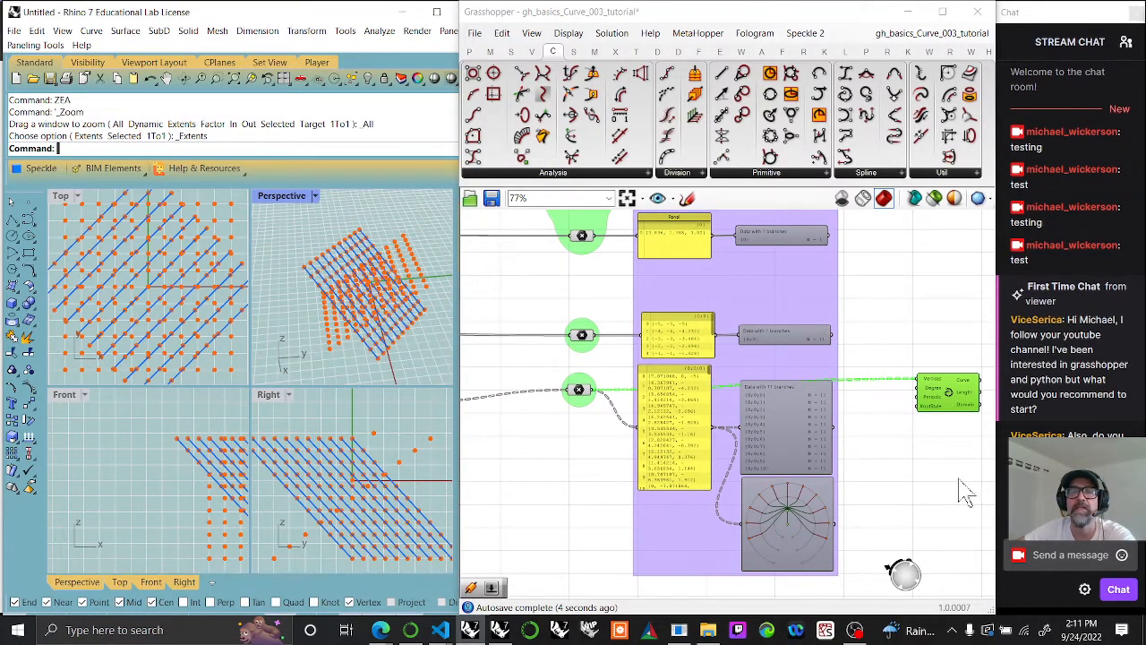
# Step: Duplicate the Interpolate component directly below the original, keeping its Vertices connection
pyautogui.moveTo(957, 491); pyautogui.dragTo(893, 409, button='right')
pyautogui.moveTo(911, 345); pyautogui.dragTo(922, 409)
pyautogui.doubleClick(830, 414)
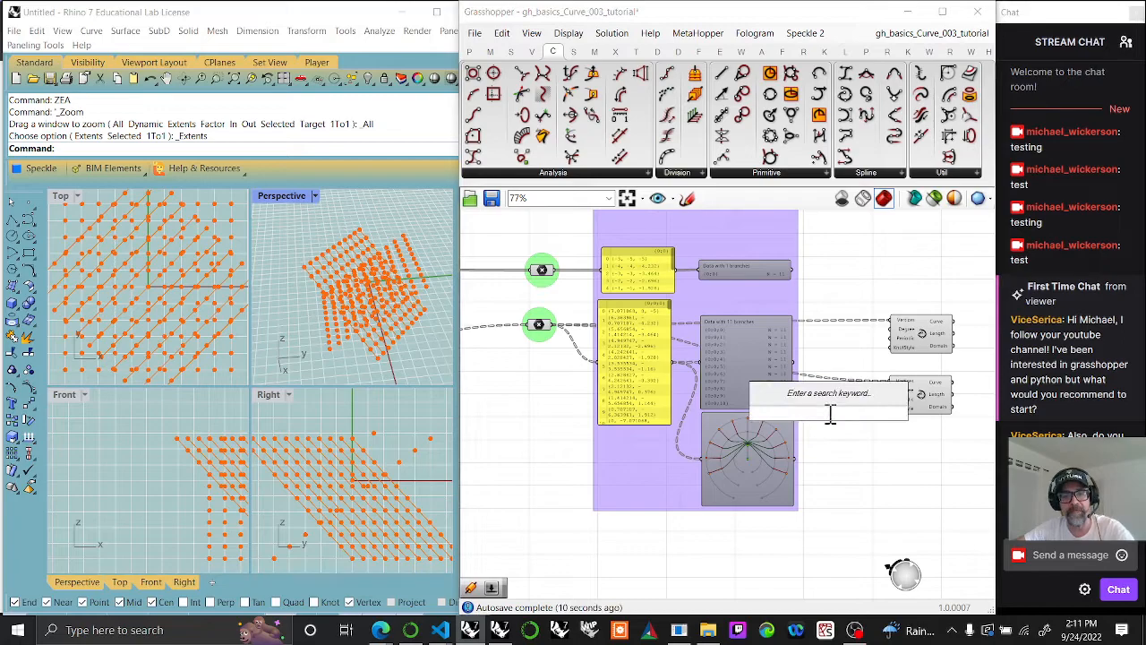
pyautogui.press('Escape')
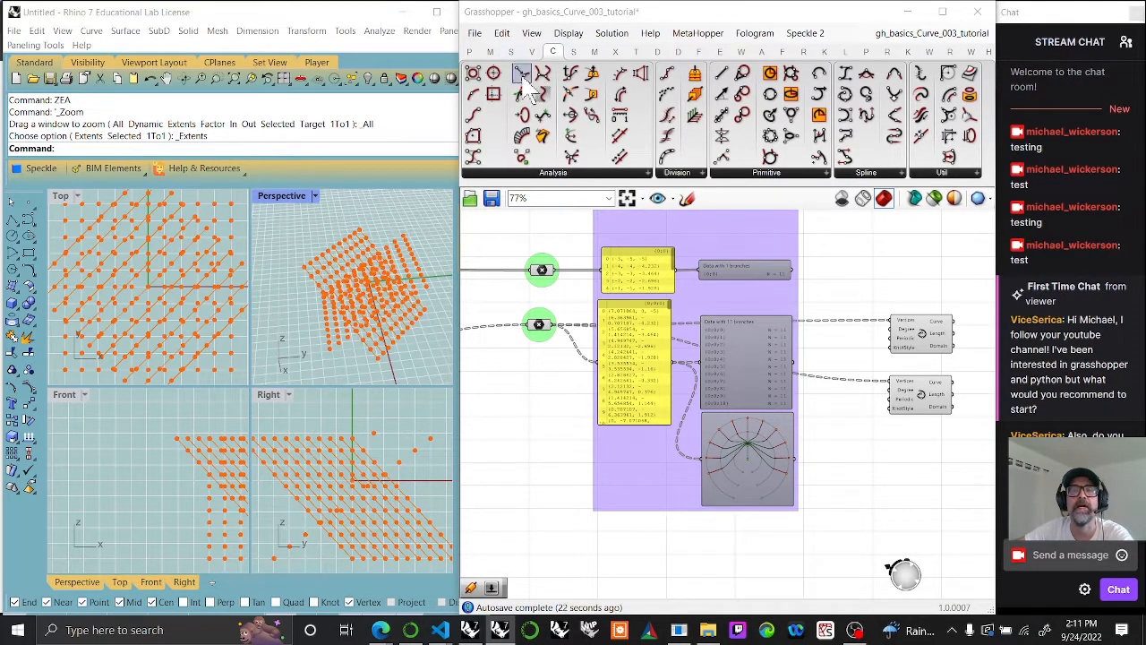
# Step: Examine the branch paths and item counts of the rotated points in the lowest panel and Param Viewer
pyautogui.scroll(5, 744, 388)
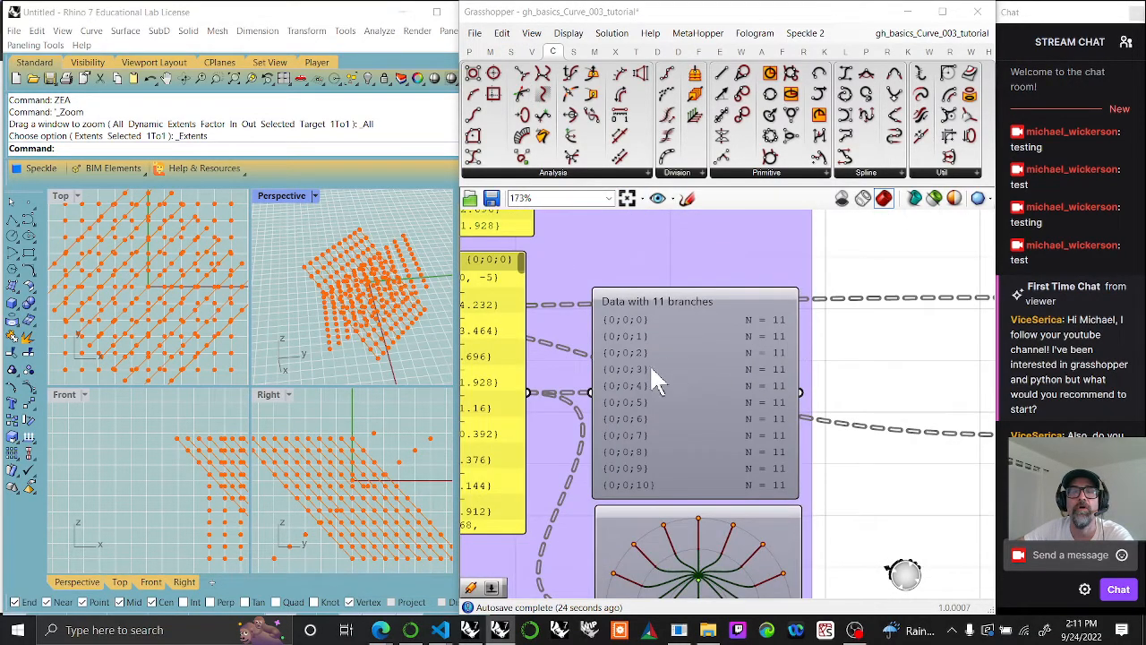
pyautogui.moveTo(650, 405); pyautogui.dragTo(846, 380, button='right')
pyautogui.scroll(-3, 830, 393)
pyautogui.scroll(4, 825, 382)
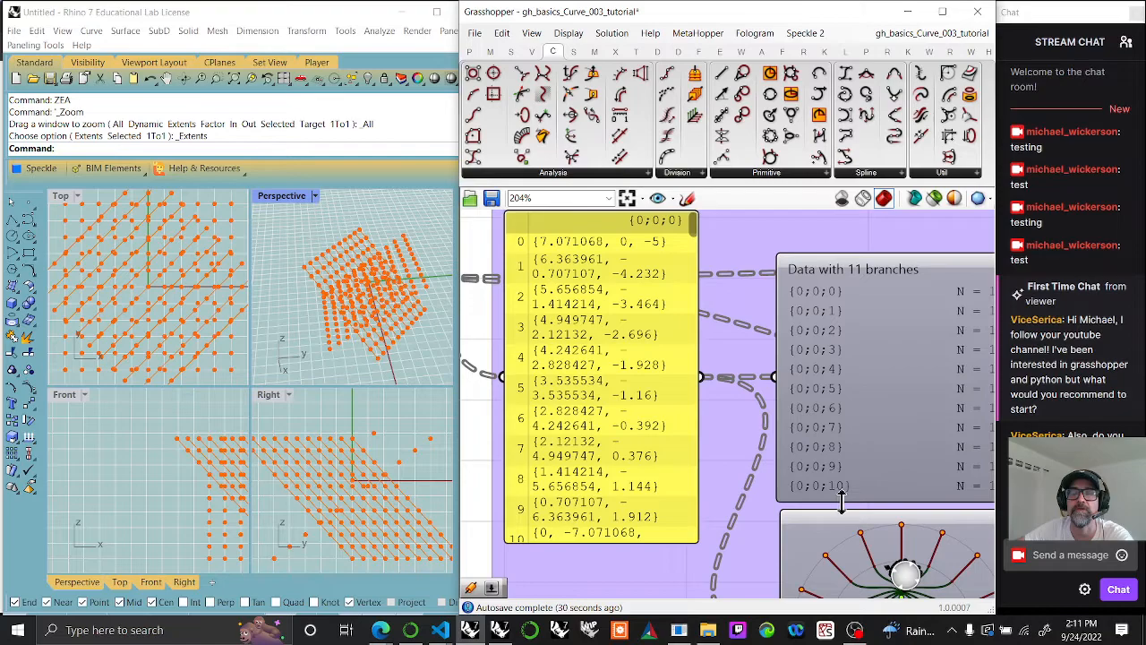
pyautogui.moveTo(885, 414); pyautogui.dragTo(600, 394, button='right')
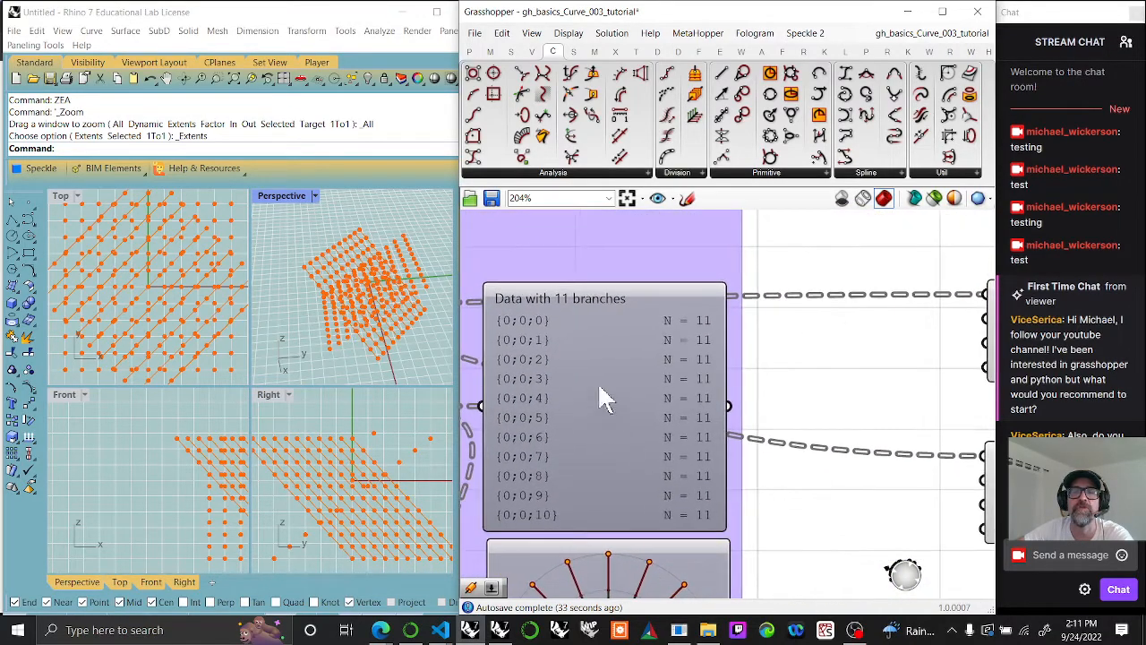
pyautogui.moveTo(811, 551); pyautogui.dragTo(806, 492, button='right')
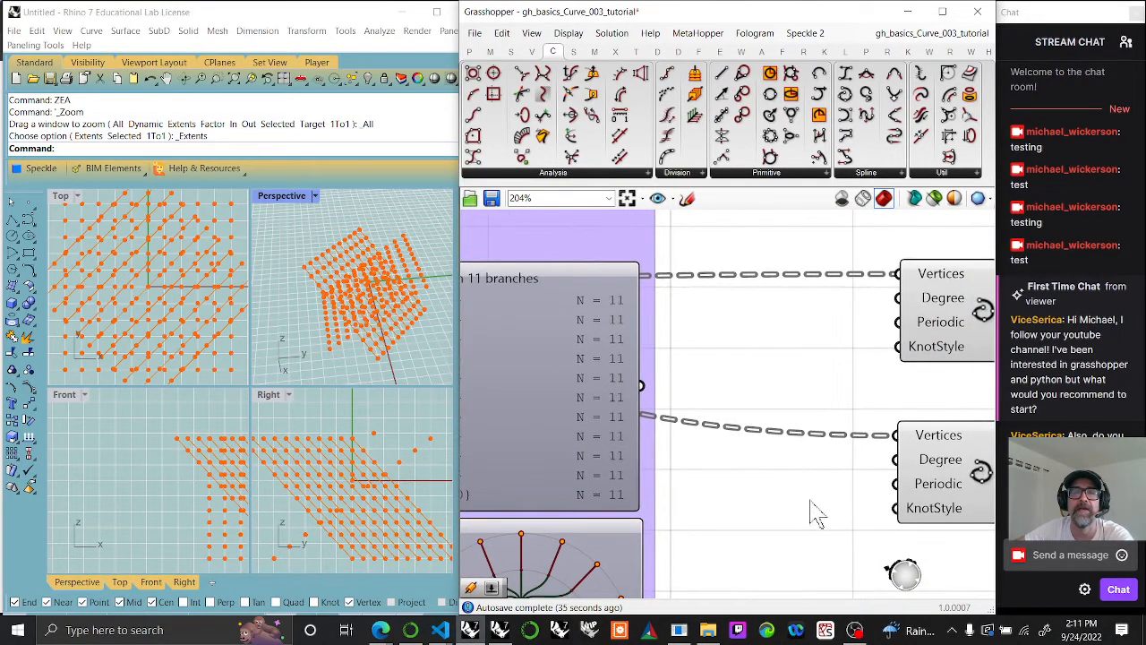
pyautogui.moveTo(733, 515); pyautogui.dragTo(761, 508, button='right')
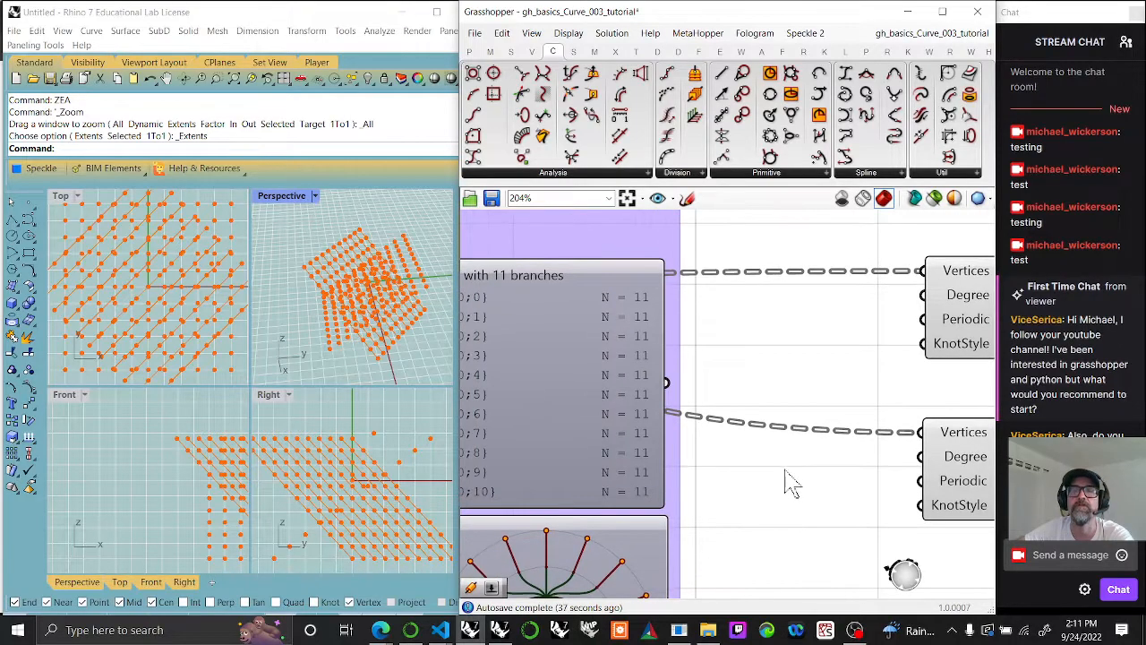
# Step: Insert a Flip Matrix component between the rotated point data and the lower Interpolate component's Vertices input
pyautogui.click(512, 52)
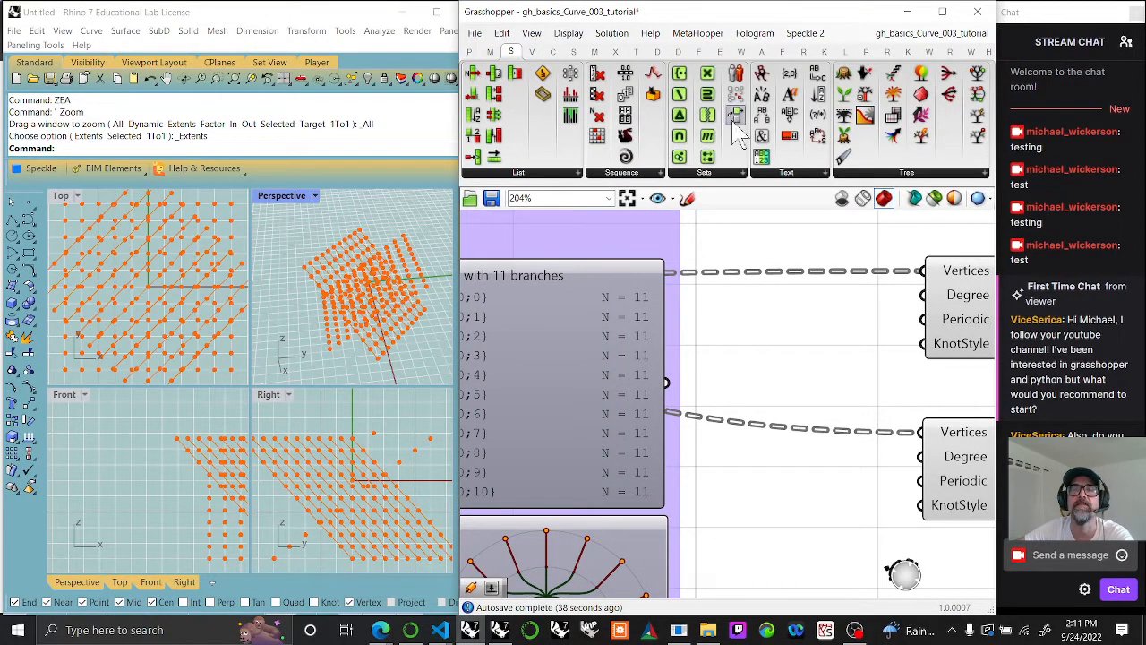
pyautogui.click(884, 172)
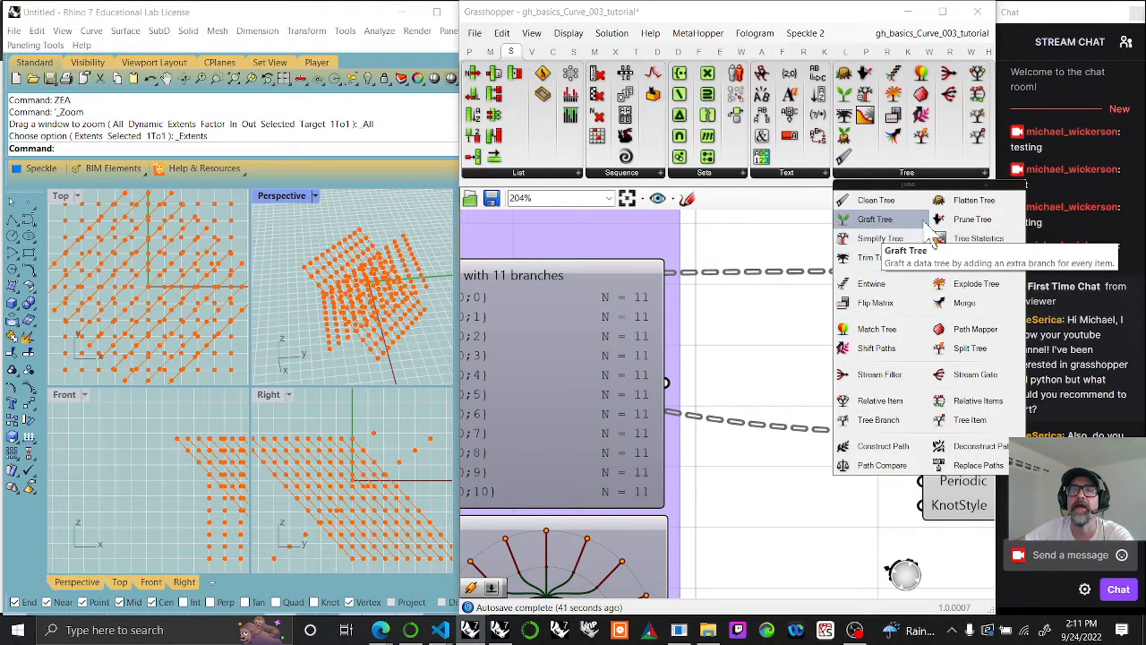
pyautogui.moveTo(899, 321); pyautogui.dragTo(792, 464)
pyautogui.keyDown('ctrl'); pyautogui.keyDown('shift'); pyautogui.moveTo(922, 434); pyautogui.dragTo(734, 462); pyautogui.keyUp('shift'); pyautogui.keyUp('ctrl')
pyautogui.moveTo(855, 463); pyautogui.dragTo(923, 434)
pyautogui.moveTo(811, 467); pyautogui.dragTo(836, 435)
pyautogui.moveTo(885, 452); pyautogui.dragTo(707, 403, button='right')
# Step: Select both Interpolate components and inspect their highlighted curves in the Perspective viewport
pyautogui.moveTo(814, 289); pyautogui.dragTo(814, 286)
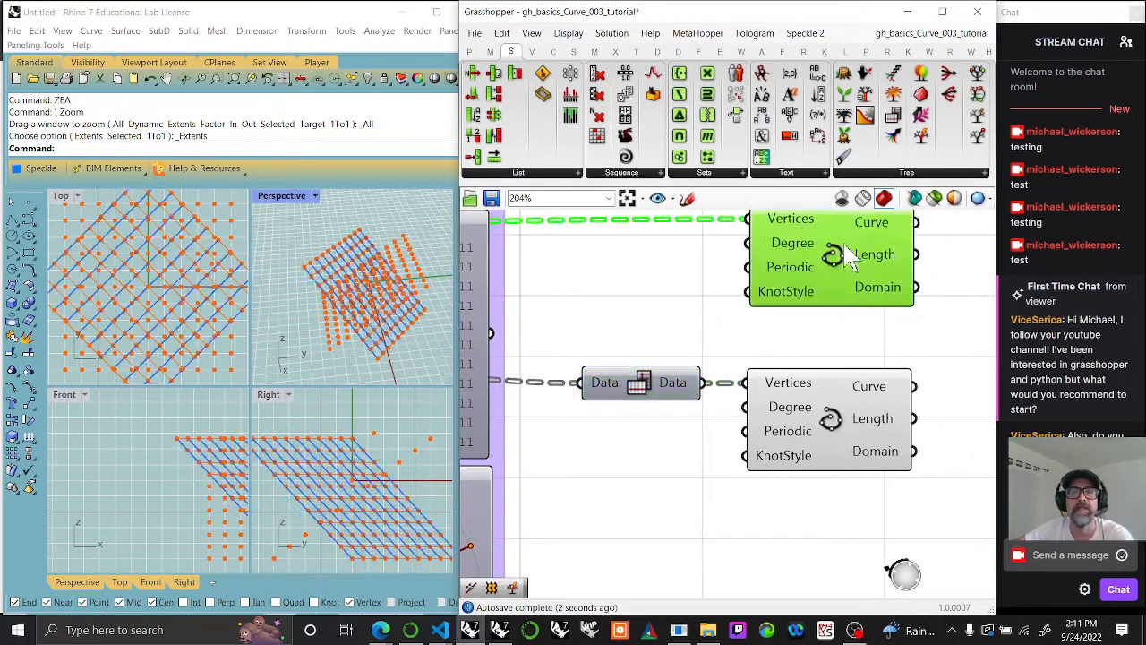
pyautogui.moveTo(850, 448); pyautogui.dragTo(846, 448)
pyautogui.moveTo(922, 517); pyautogui.dragTo(812, 279)
pyautogui.moveTo(345, 349)
pyautogui.mouseDown(button='right')
pyautogui.moveTo(274, 350)
pyautogui.moveTo(329, 355)
pyautogui.mouseUp(button='right')
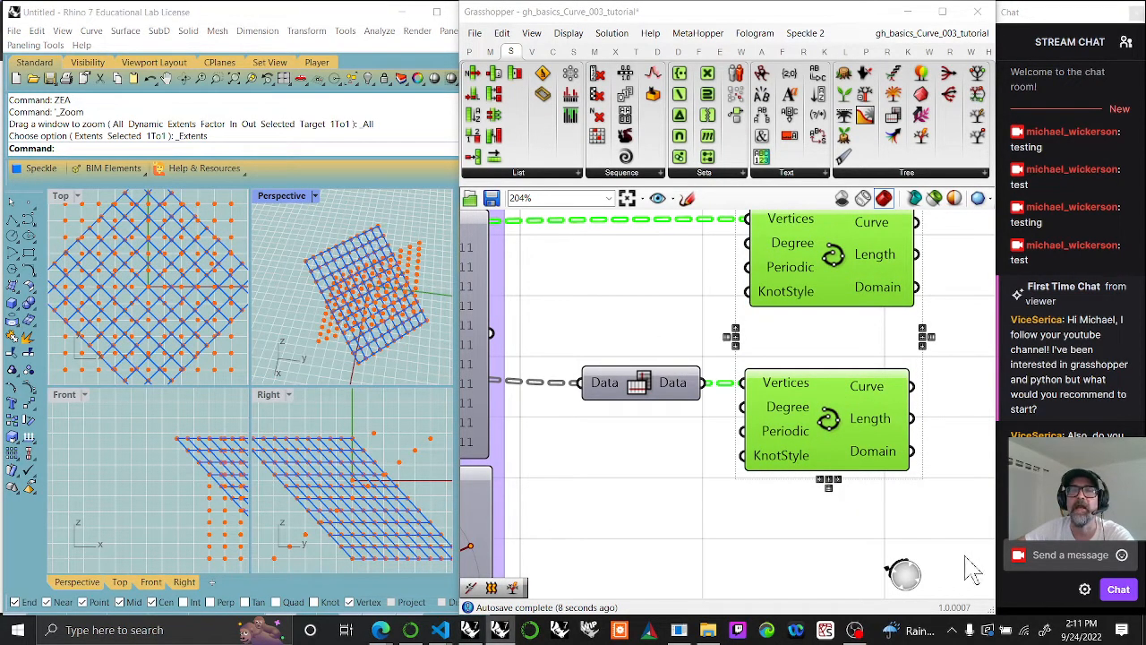
pyautogui.moveTo(951, 469); pyautogui.dragTo(750, 534, button='right')
pyautogui.scroll(-2, 805, 486)
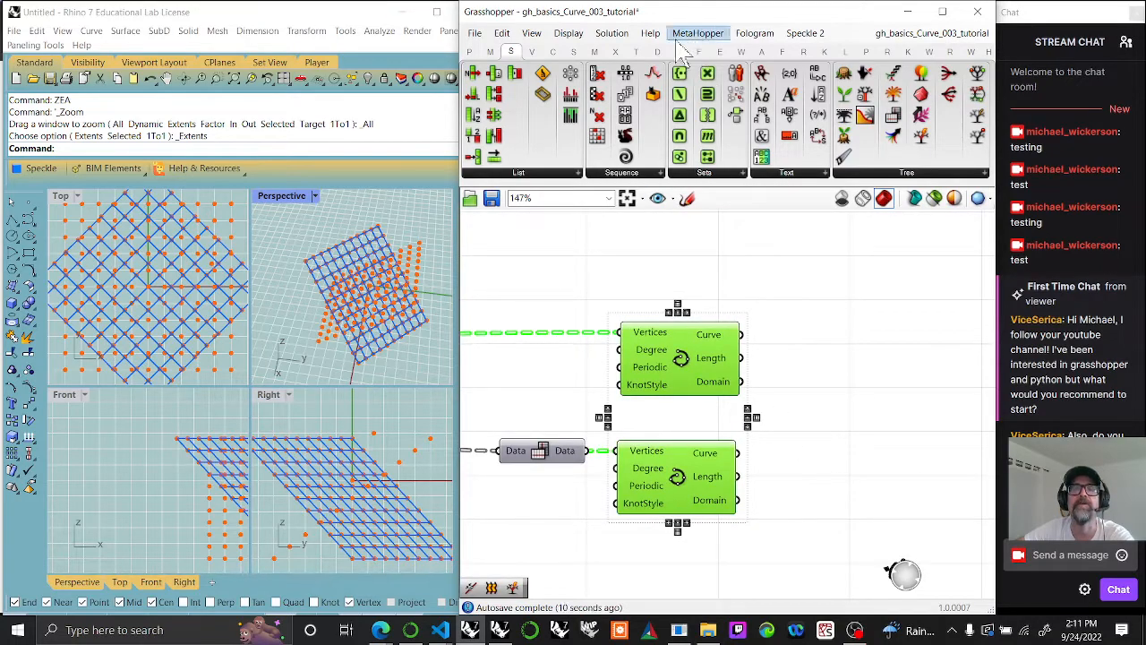
# Step: Add a Loft component and connect the upper Interpolate component's Curve output to its Curves input
pyautogui.click(574, 51)
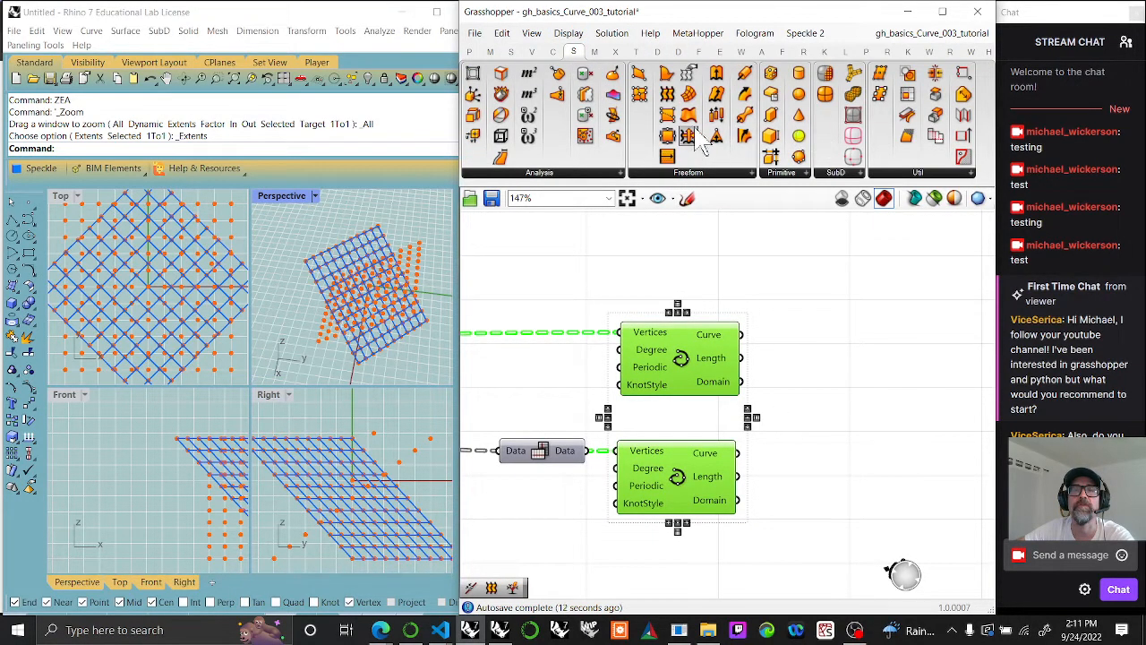
pyautogui.moveTo(678, 108); pyautogui.dragTo(839, 362)
pyautogui.moveTo(743, 334); pyautogui.dragTo(815, 354)
pyautogui.click(815, 354)
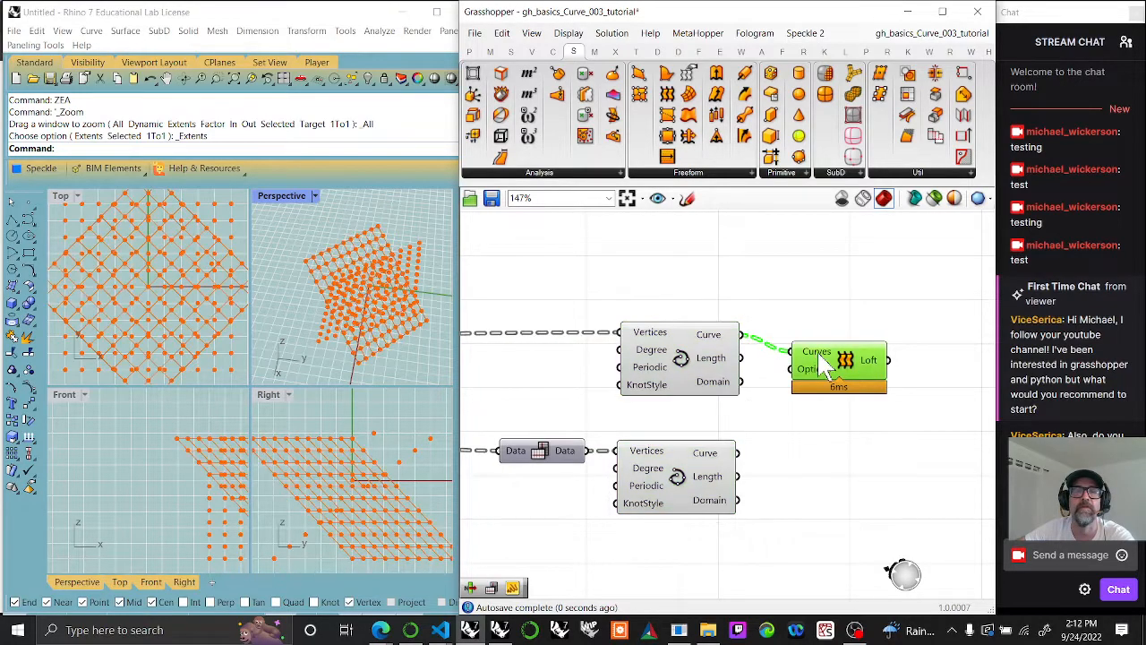
# Step: Set the Perspective viewport to Shaded display and flatten the Curves input of the Loft, moving the component farther along the canvas
pyautogui.click(273, 204)
pyautogui.click(362, 203)
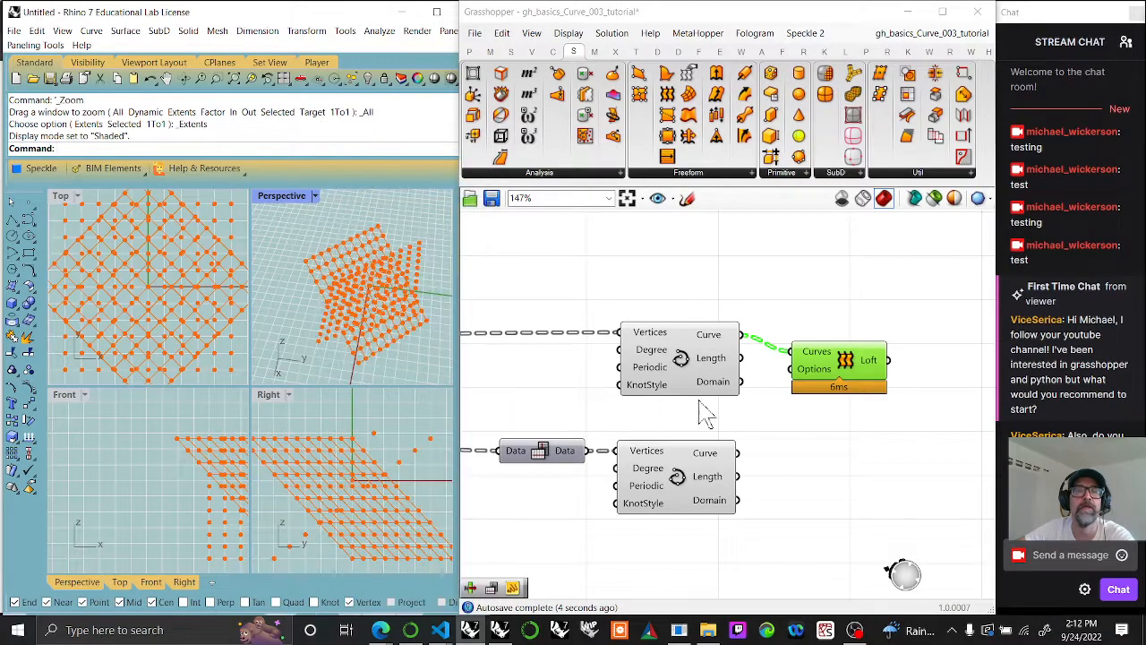
pyautogui.rightClick(816, 351)
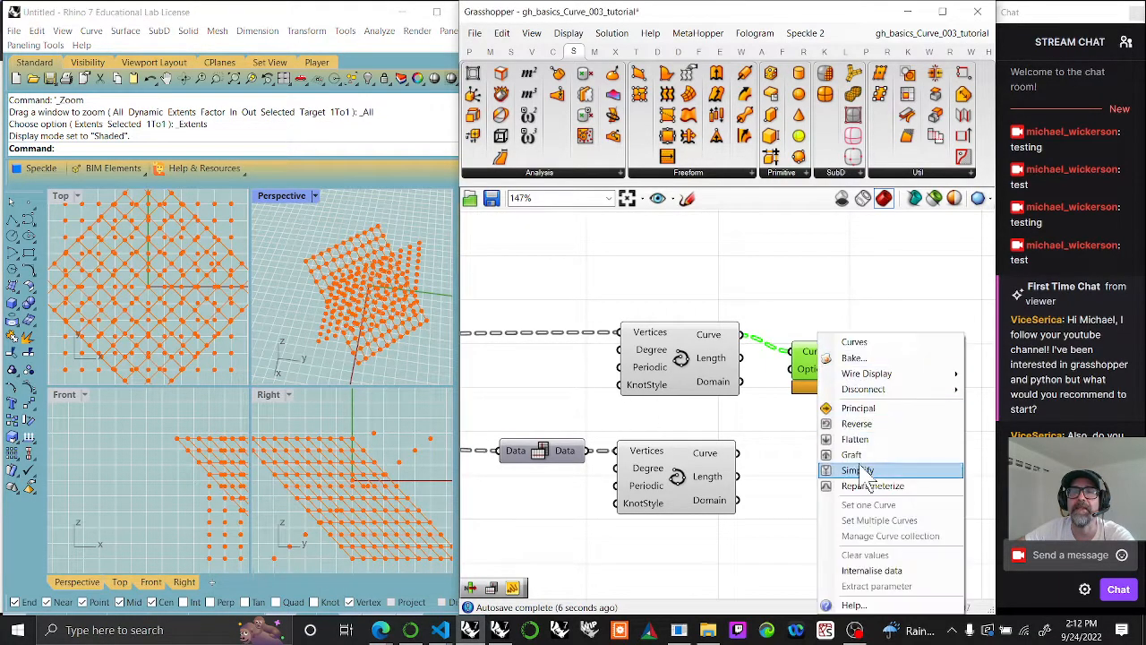
pyautogui.click(854, 441)
pyautogui.moveTo(835, 394); pyautogui.dragTo(944, 379)
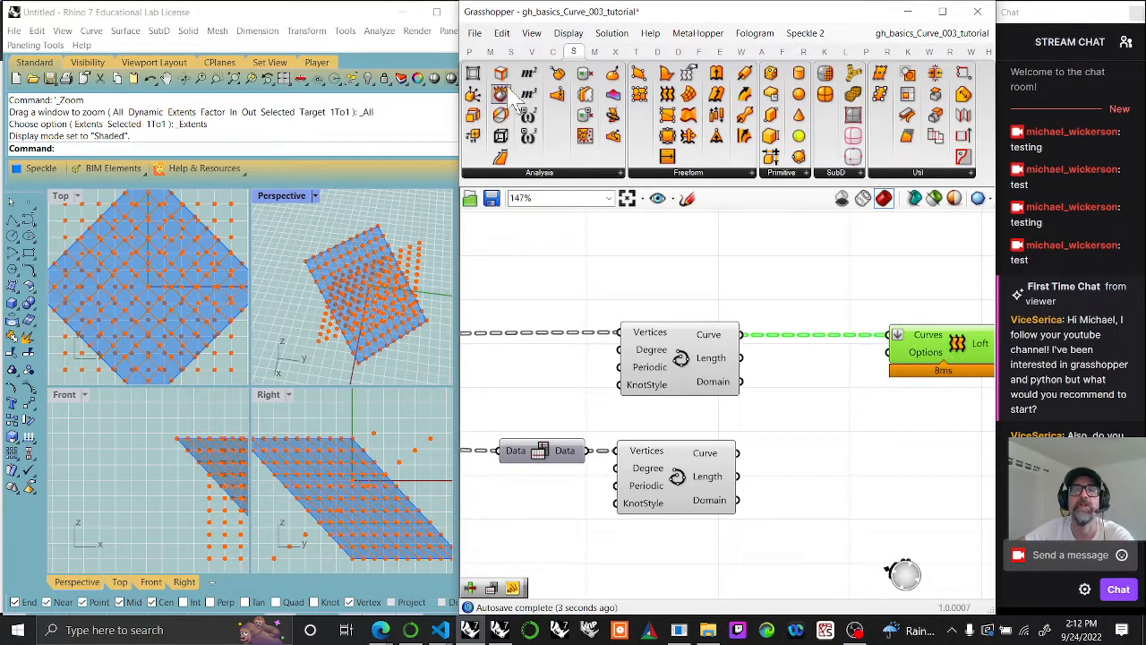
# Step: Replace the flattening on the Loft's Curves input with a Flatten Tree component wired between the upper Interpolate and the Loft
pyautogui.click(511, 52)
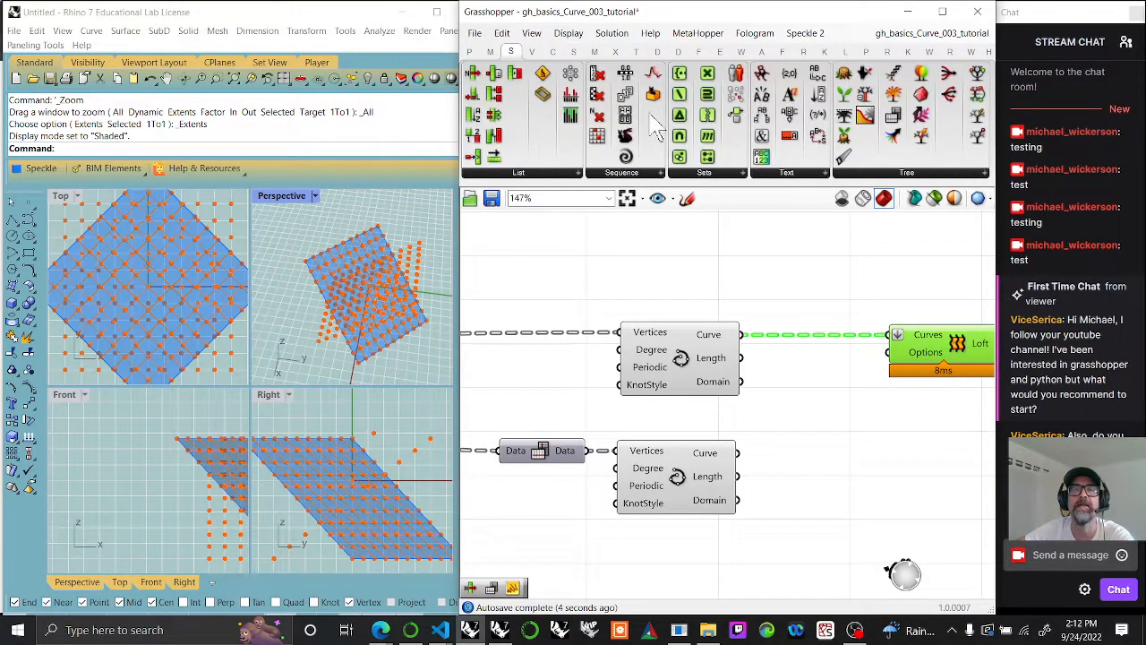
pyautogui.click(880, 174)
pyautogui.moveTo(965, 203); pyautogui.dragTo(811, 380)
pyautogui.moveTo(749, 343); pyautogui.dragTo(763, 358)
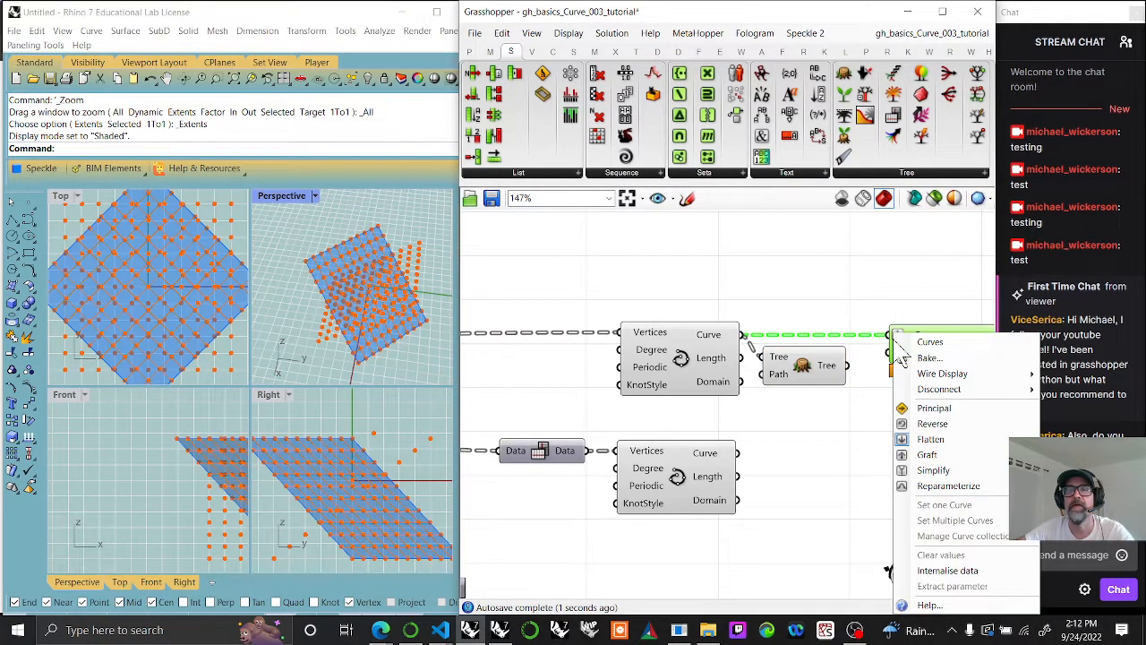
pyautogui.click(931, 439)
pyautogui.moveTo(887, 349); pyautogui.dragTo(902, 336)
pyautogui.moveTo(827, 367); pyautogui.dragTo(842, 336)
# Step: Duplicate the Flatten Tree and Loft components below the originals and feed them from the lower Interpolate's Curve output
pyautogui.moveTo(931, 395); pyautogui.dragTo(787, 310)
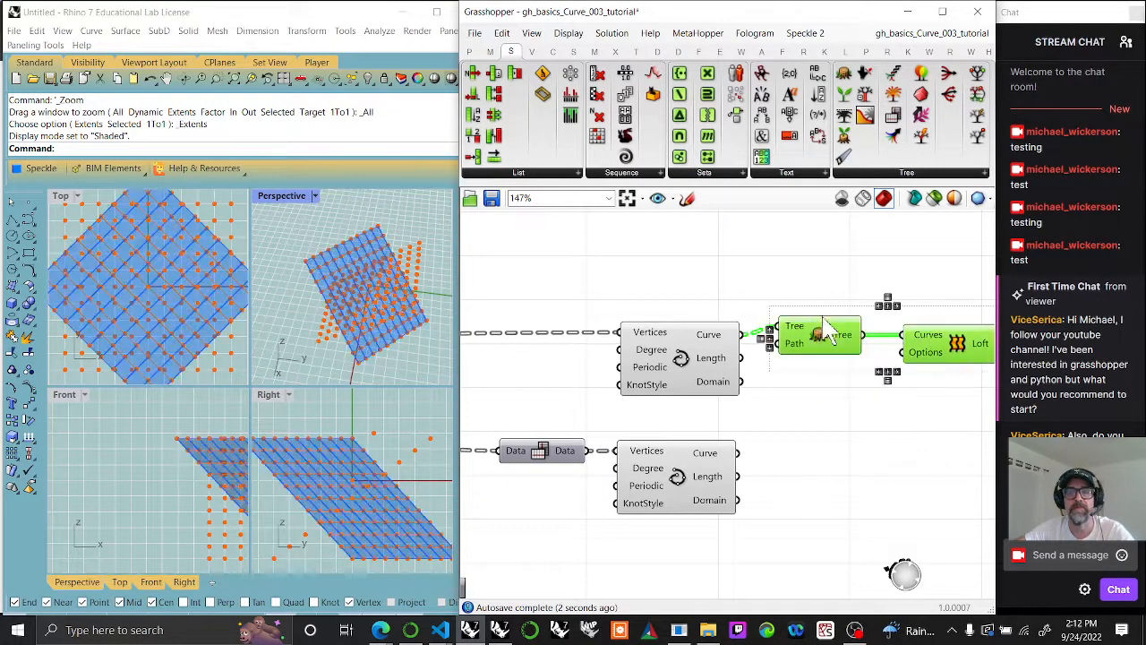
pyautogui.hotkey('ctrl', 'c')
pyautogui.hotkey('ctrl', 'v')
pyautogui.moveTo(843, 350); pyautogui.dragTo(847, 478)
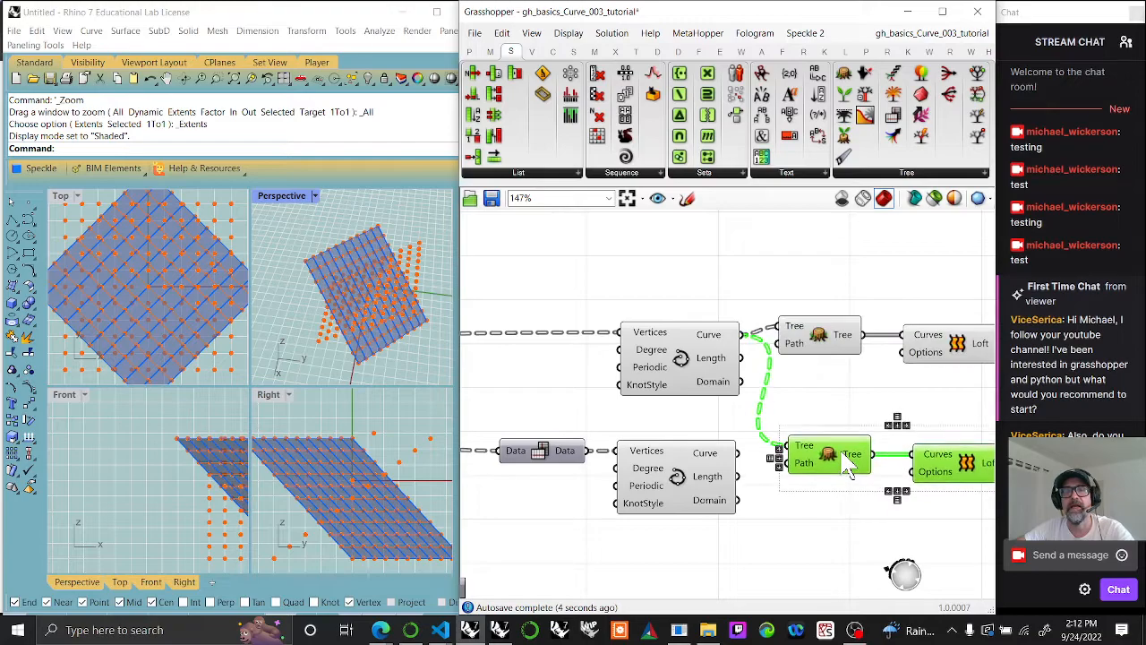
pyautogui.moveTo(739, 452); pyautogui.dragTo(782, 462)
pyautogui.moveTo(865, 525); pyautogui.dragTo(732, 486, button='right')
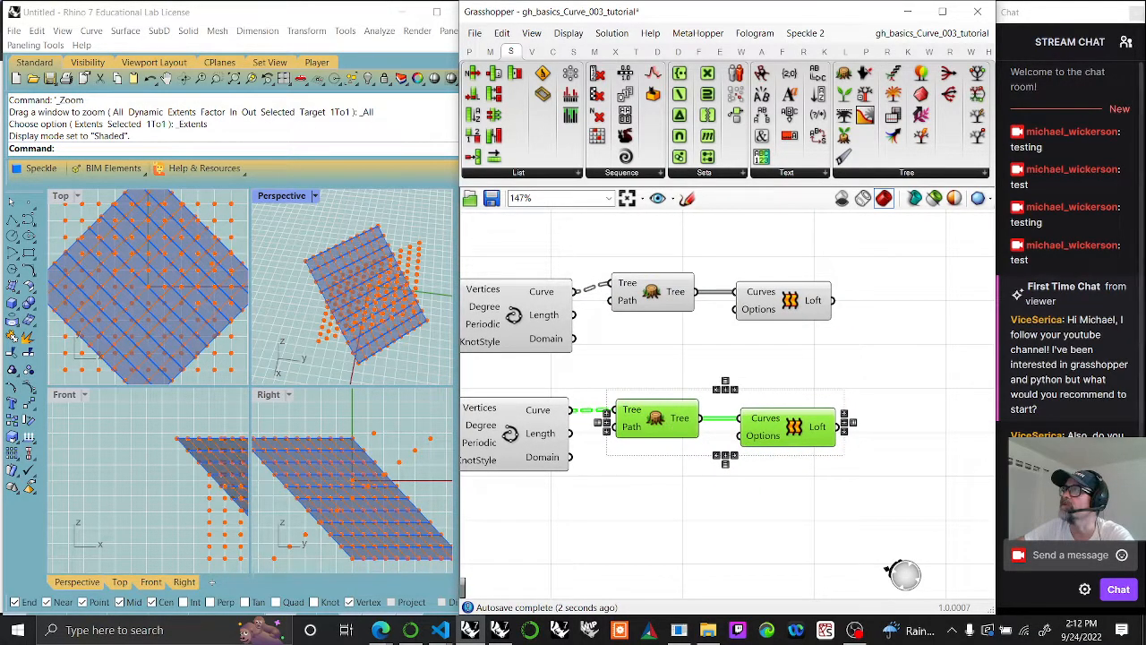
pyautogui.click(930, 515)
pyautogui.click(794, 429)
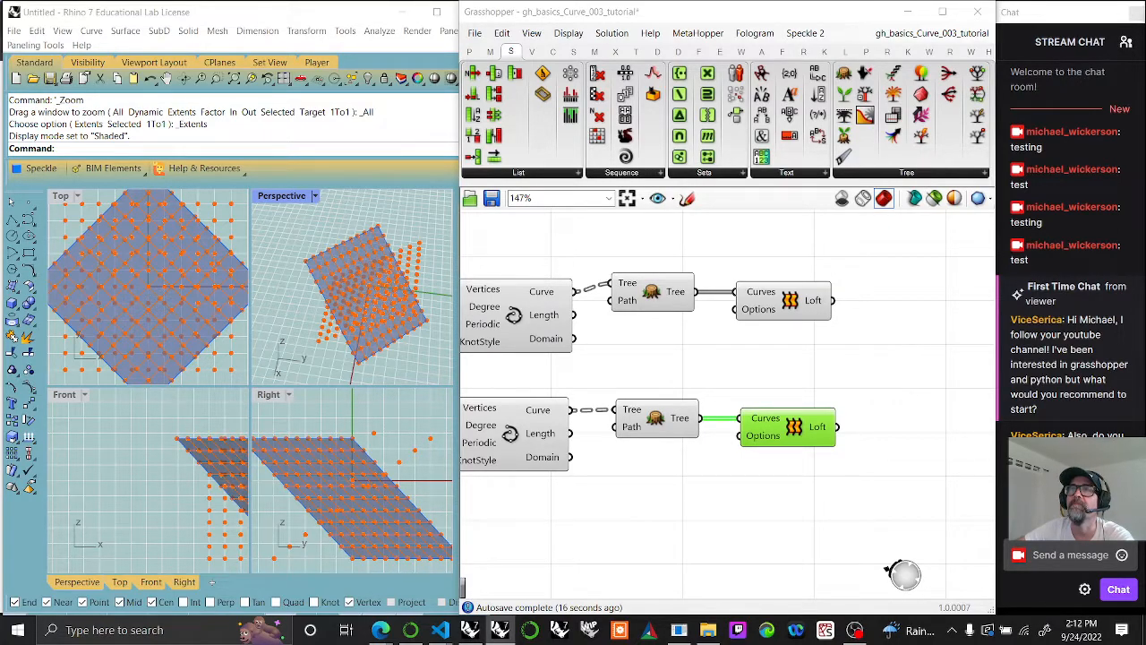
# Step: Add the Flip Matrix, Interpolate, Flatten Tree and Loft components to the SANDBOX (Playground) group and shift the group slightly
pyautogui.scroll(-5, 757, 502)
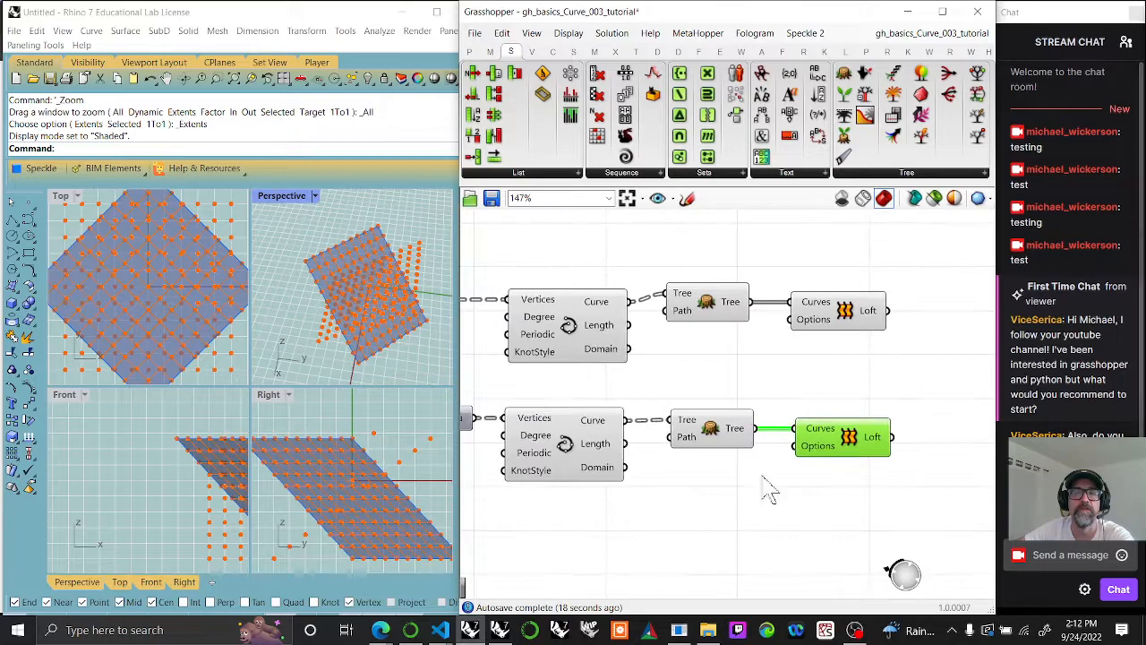
pyautogui.moveTo(767, 386); pyautogui.dragTo(813, 378, button='right')
pyautogui.moveTo(887, 492); pyautogui.dragTo(695, 364)
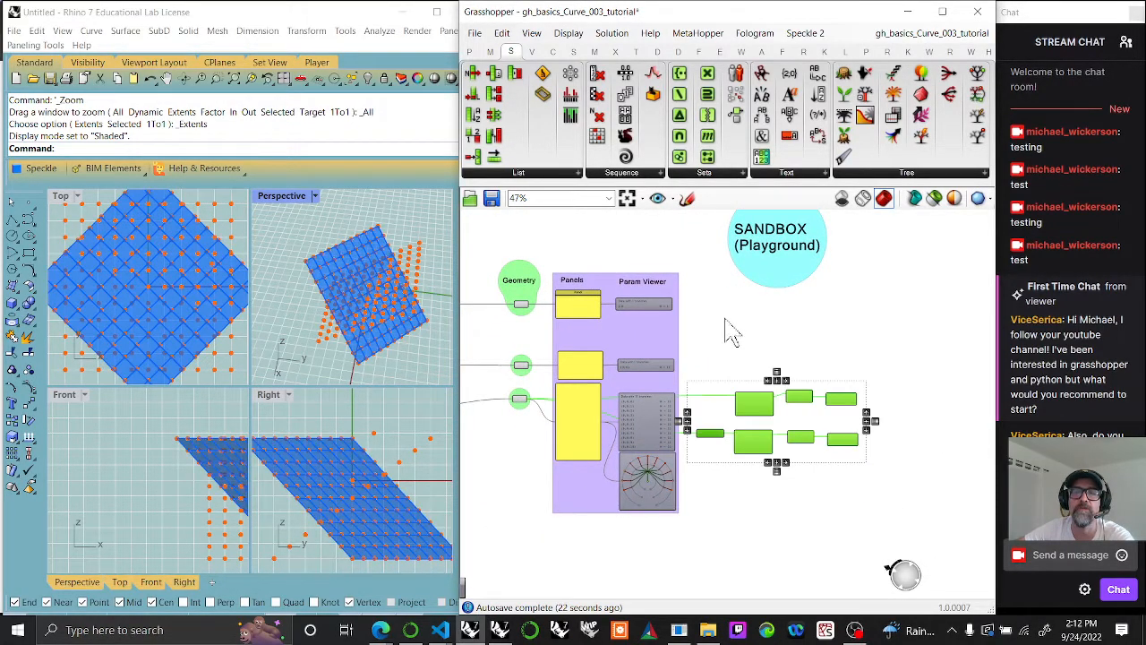
pyautogui.rightClick(768, 287)
pyautogui.click(811, 394)
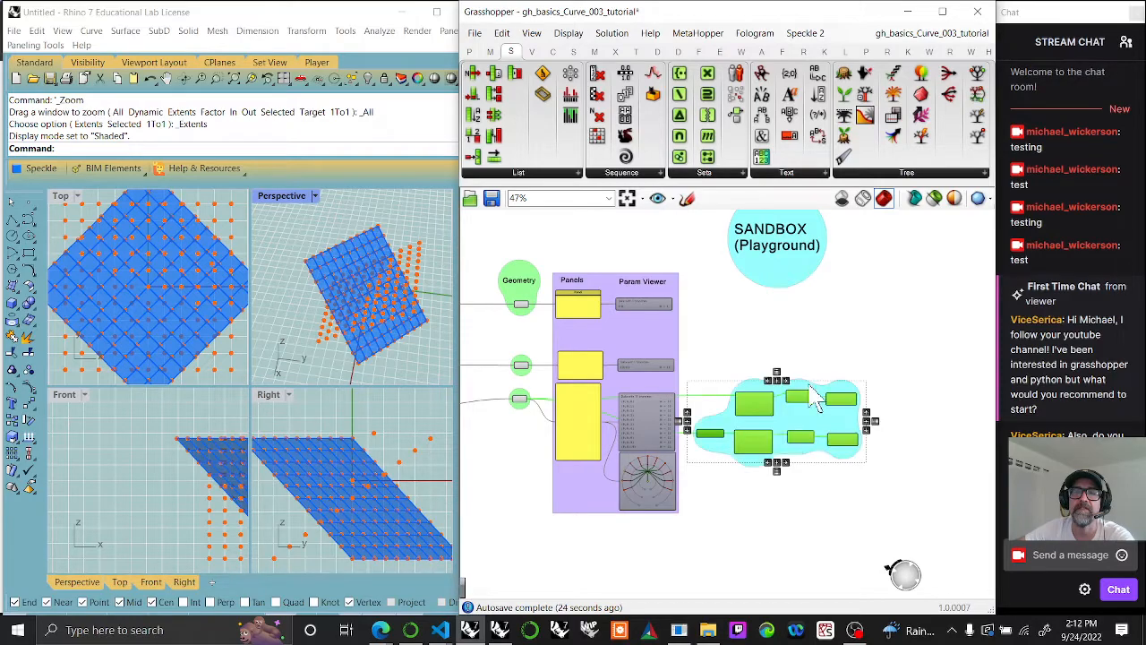
pyautogui.click(808, 514)
pyautogui.moveTo(791, 413); pyautogui.dragTo(803, 410)
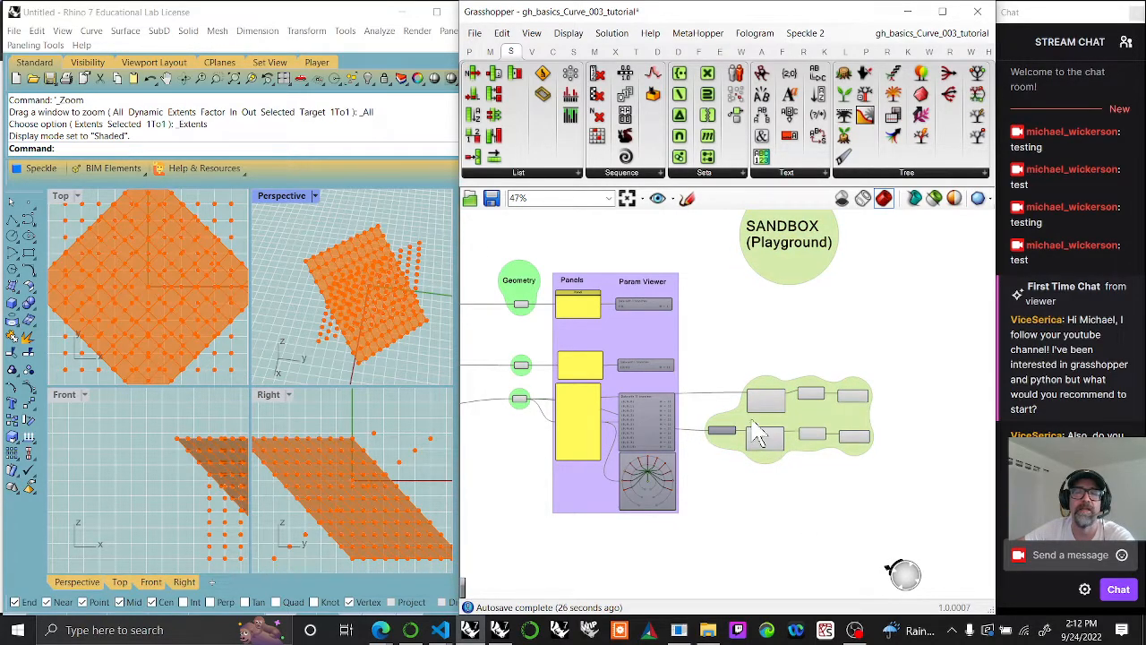
# Step: Inspect both Loft surfaces and review the definition's groups and data flow against Rhino's Curve menu
pyautogui.click(857, 436)
pyautogui.click(867, 405)
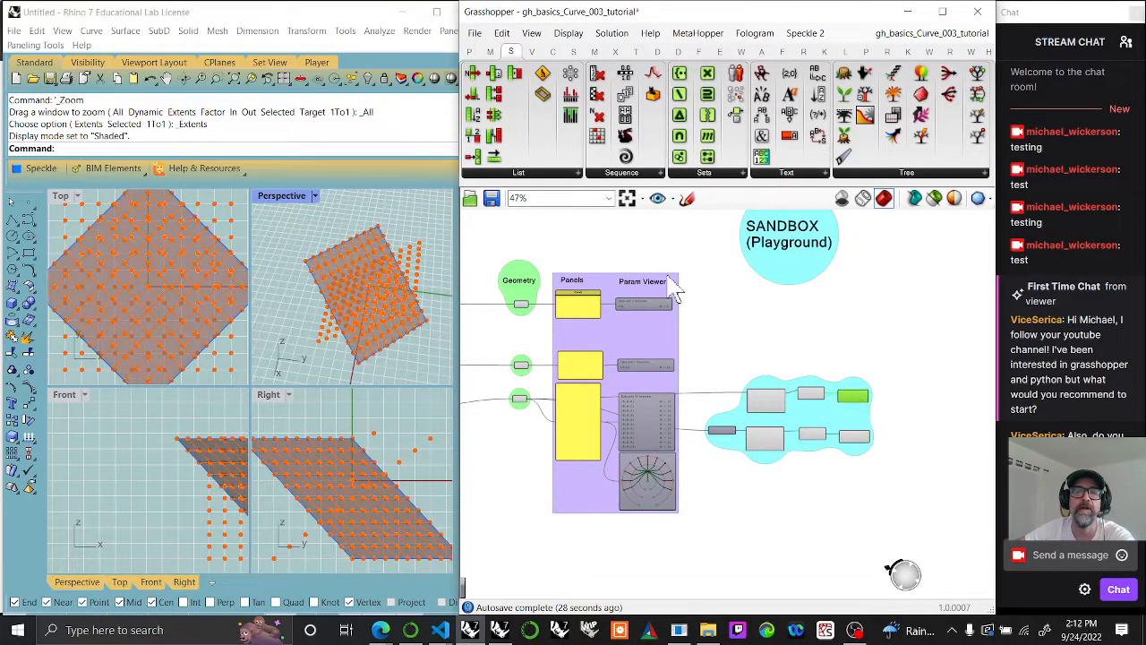
pyautogui.click(627, 198)
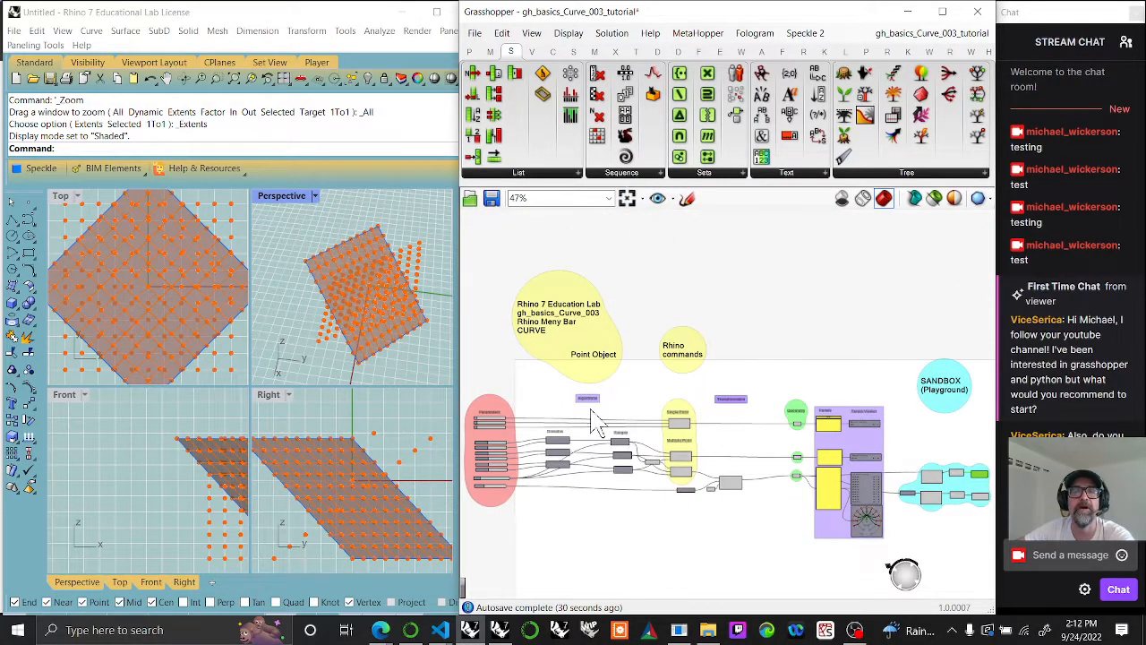
pyautogui.click(91, 31)
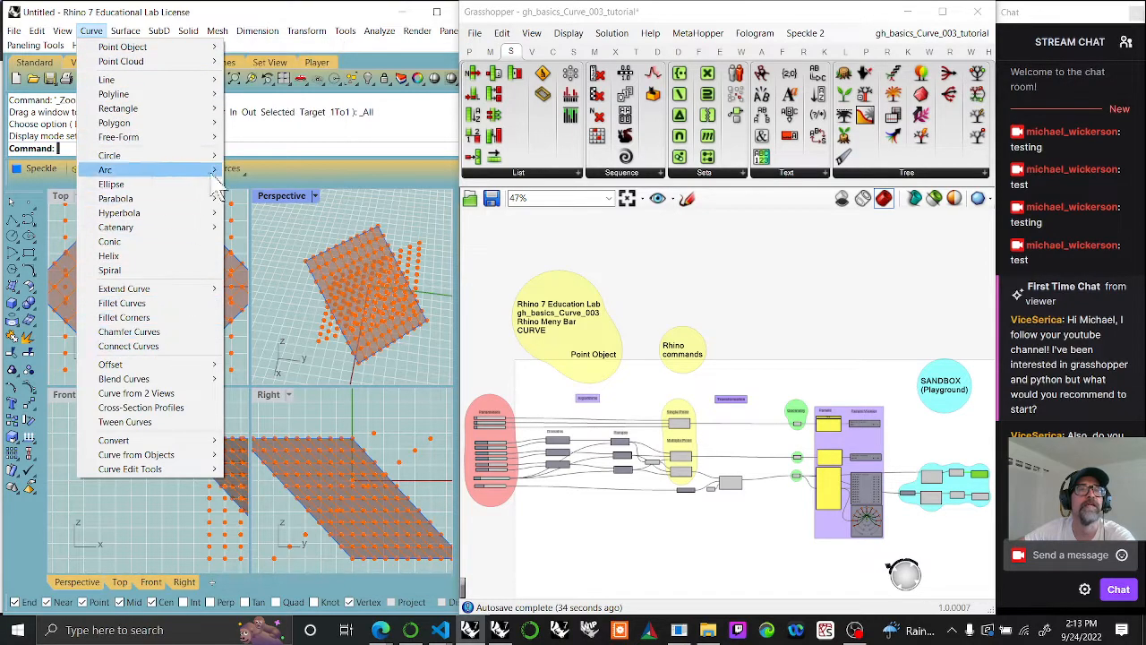
pyautogui.moveTo(633, 310); pyautogui.dragTo(626, 257, button='right')
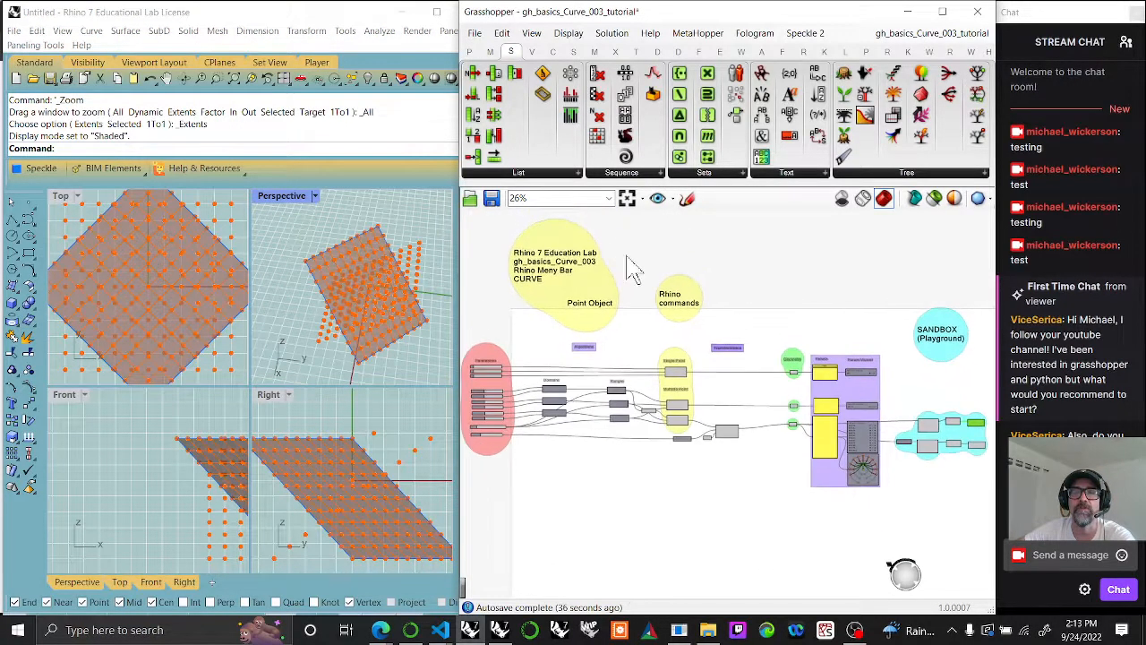
pyautogui.moveTo(549, 370); pyautogui.dragTo(727, 390, button='right')
pyautogui.scroll(6, 678, 391)
pyautogui.moveTo(814, 401); pyautogui.dragTo(651, 338, button='right')
pyautogui.scroll(-4, 652, 338)
pyautogui.scroll(-1, 760, 361)
pyautogui.moveTo(873, 375); pyautogui.dragTo(755, 361, button='right')
pyautogui.scroll(7, 721, 318)
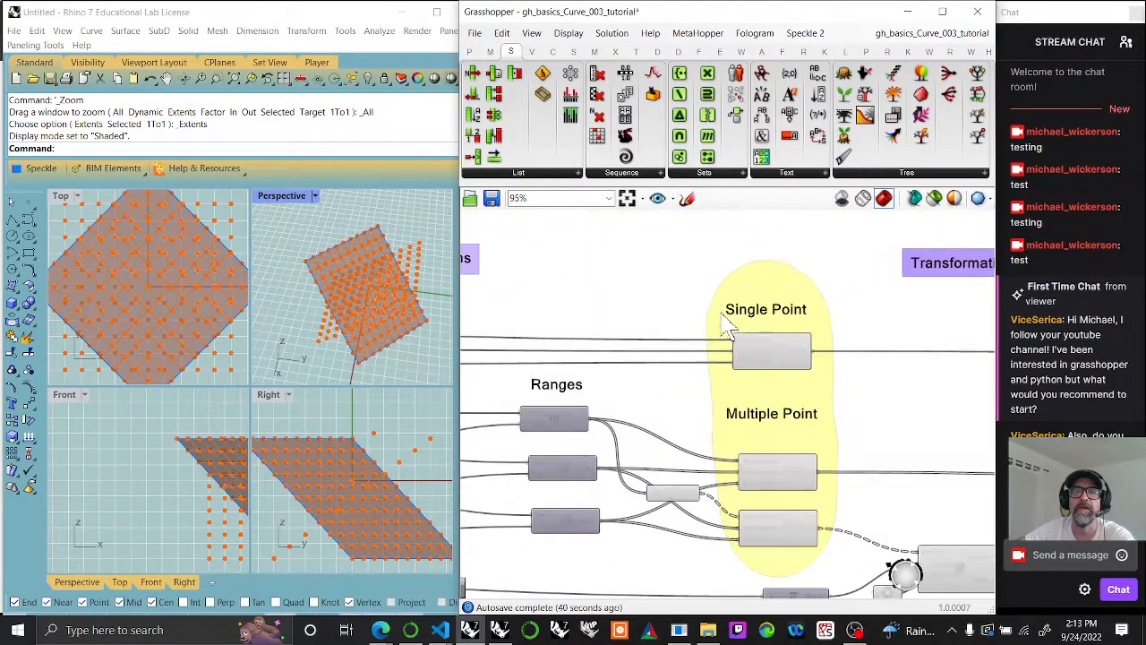
pyautogui.moveTo(831, 378); pyautogui.dragTo(716, 368, button='right')
pyautogui.scroll(-7, 724, 381)
# Step: Add the Domains and Ranges components, with the small tree component beside them, to the Algorithms group
pyautogui.click(668, 458)
pyautogui.moveTo(702, 457); pyautogui.dragTo(548, 360)
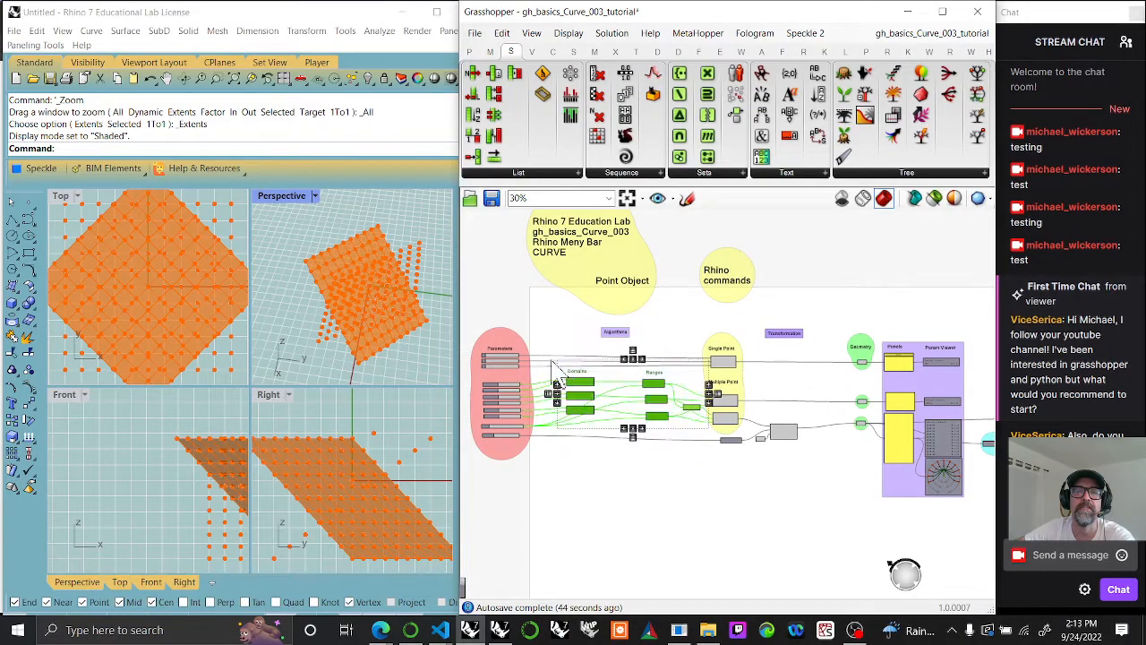
pyautogui.rightClick(613, 347)
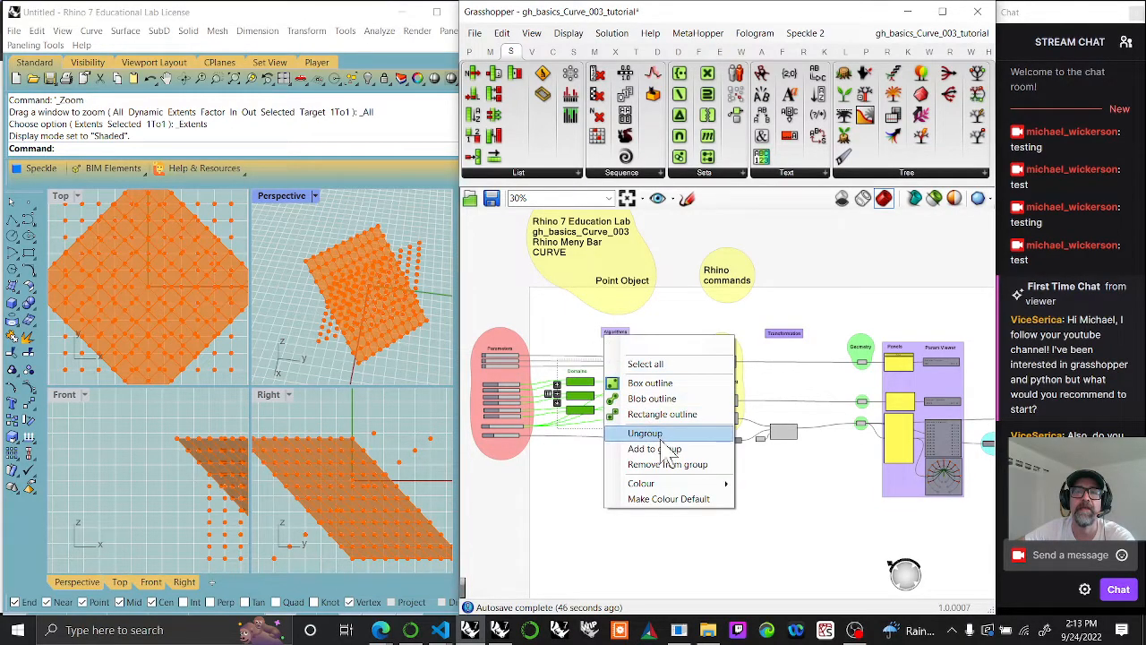
pyautogui.click(667, 415)
# Step: Add the rotation component and the small component feeding it to the Transformation group
pyautogui.moveTo(806, 488); pyautogui.dragTo(755, 405)
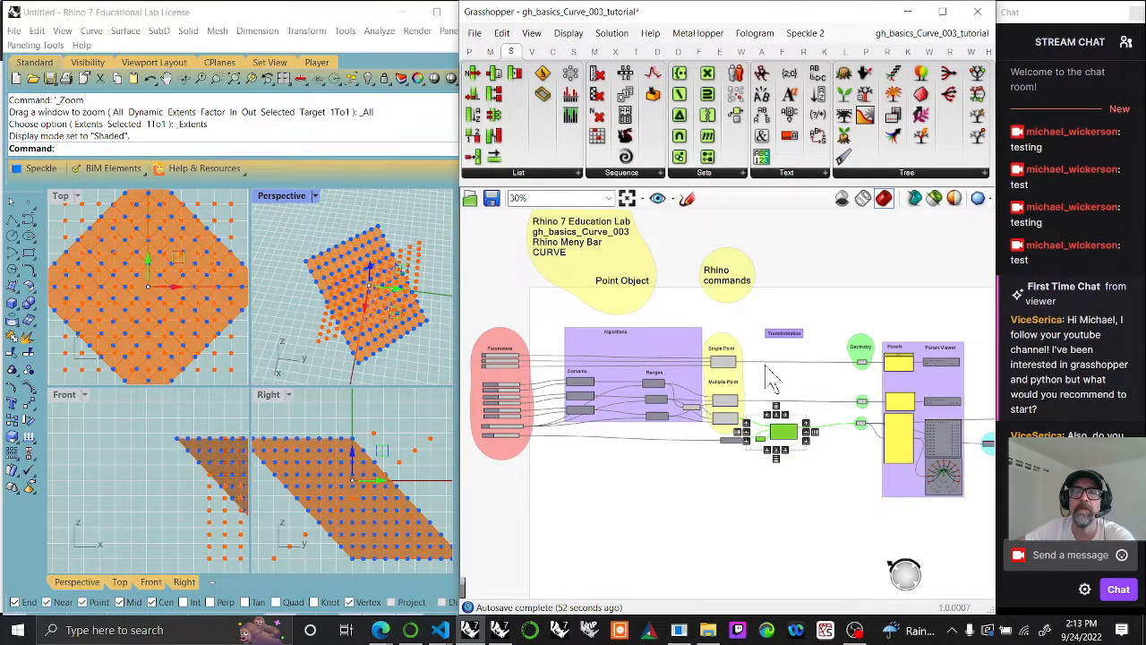
pyautogui.scroll(3, 775, 379)
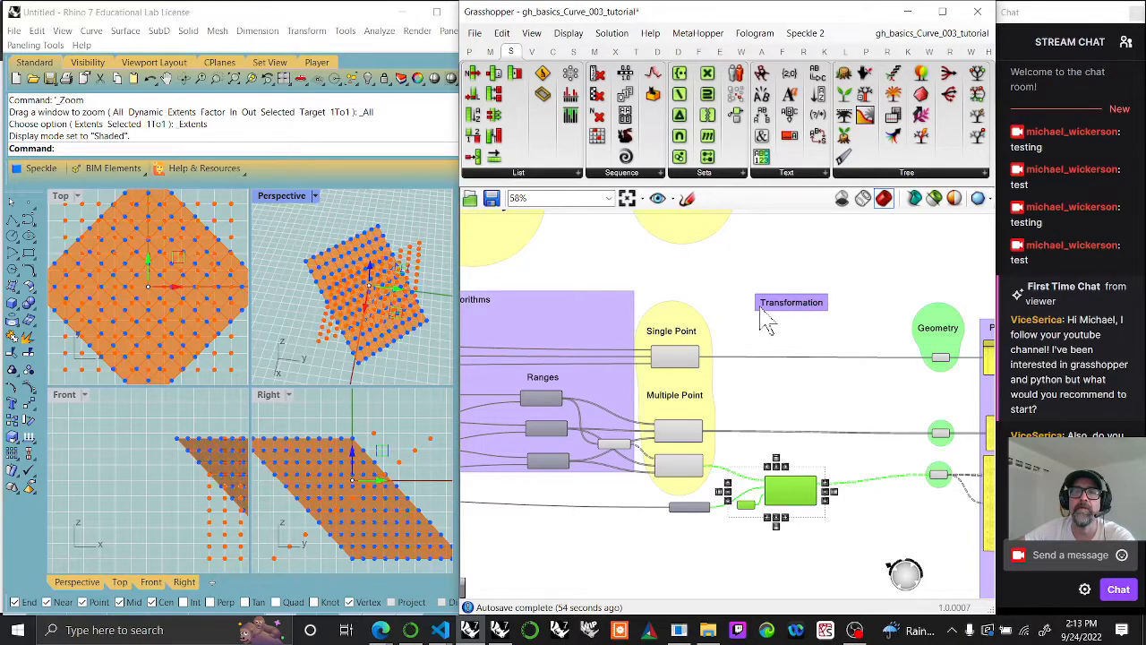
pyautogui.rightClick(766, 322)
pyautogui.click(812, 420)
pyautogui.click(701, 562)
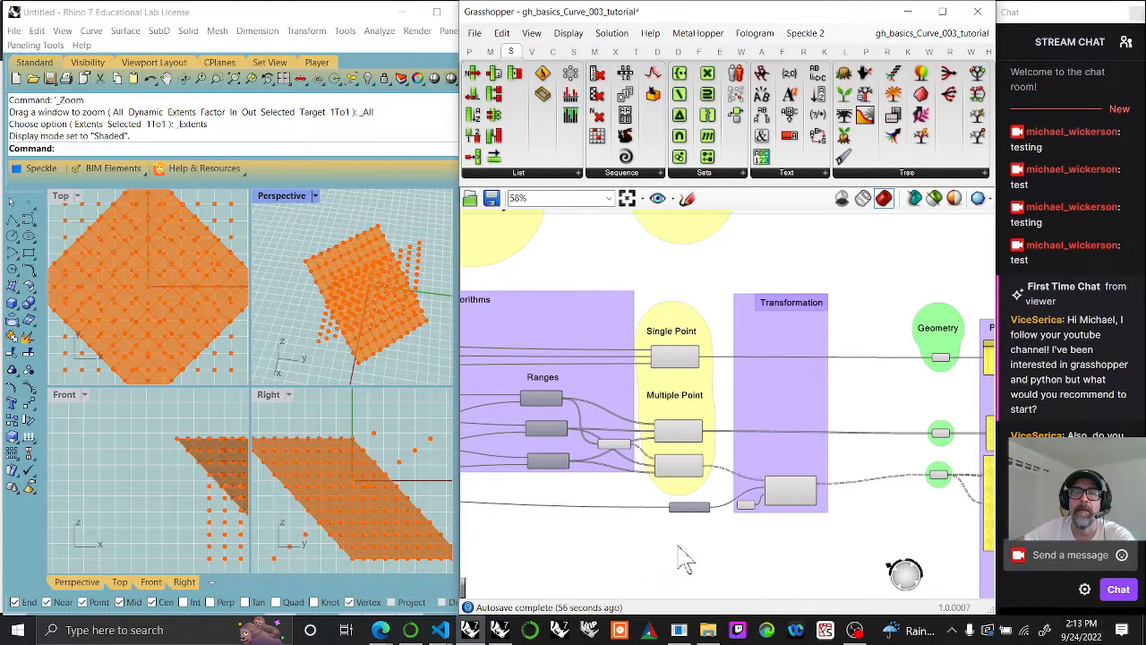
# Step: Move the Pi component below the Domains and Ranges components and add it to the Algorithms group
pyautogui.scroll(3, 665, 535)
pyautogui.moveTo(695, 512)
pyautogui.mouseDown()
pyautogui.moveTo(644, 514)
pyautogui.moveTo(683, 513)
pyautogui.mouseUp()
pyautogui.moveTo(684, 513); pyautogui.dragTo(844, 455, button='right')
pyautogui.moveTo(839, 454); pyautogui.dragTo(563, 418)
pyautogui.moveTo(564, 418); pyautogui.dragTo(806, 432, button='right')
pyautogui.scroll(-3, 835, 461)
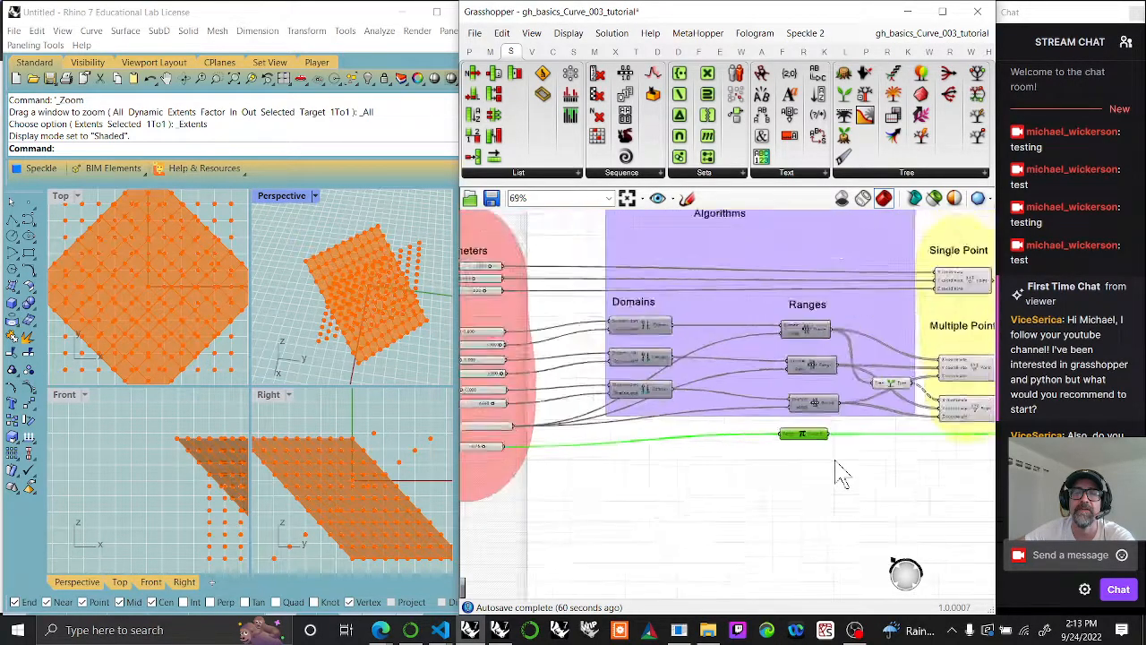
pyautogui.scroll(-1, 836, 461)
pyautogui.moveTo(798, 450); pyautogui.dragTo(743, 453)
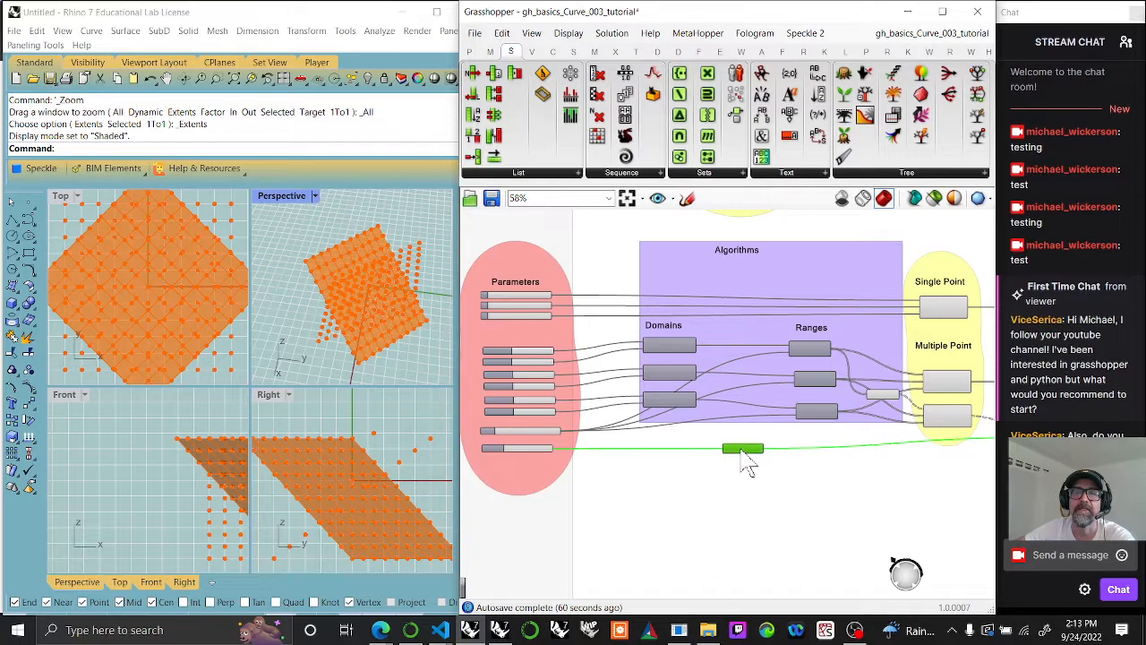
pyautogui.rightClick(744, 403)
pyautogui.click(783, 499)
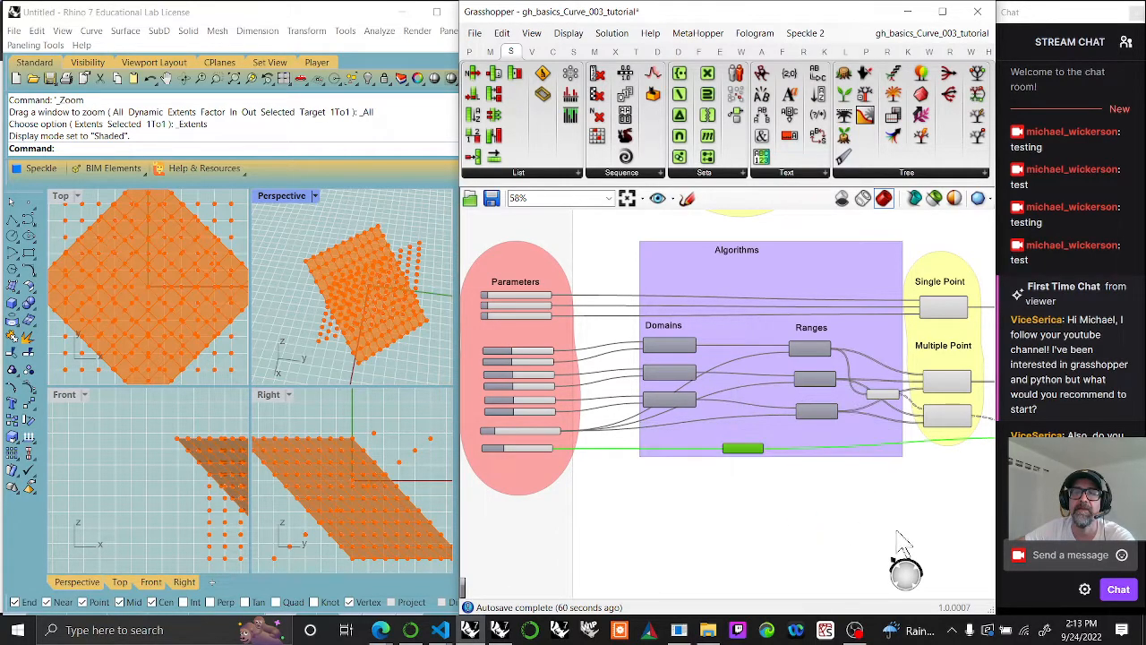
# Step: Reposition the Transformation group horizontally between the Multiple Point and Geometry groups
pyautogui.moveTo(950, 557); pyautogui.dragTo(785, 503, button='right')
pyautogui.scroll(-4, 778, 488)
pyautogui.moveTo(740, 382); pyautogui.dragTo(728, 380)
pyautogui.moveTo(842, 403); pyautogui.dragTo(857, 402)
pyautogui.moveTo(878, 474); pyautogui.dragTo(758, 463, button='right')
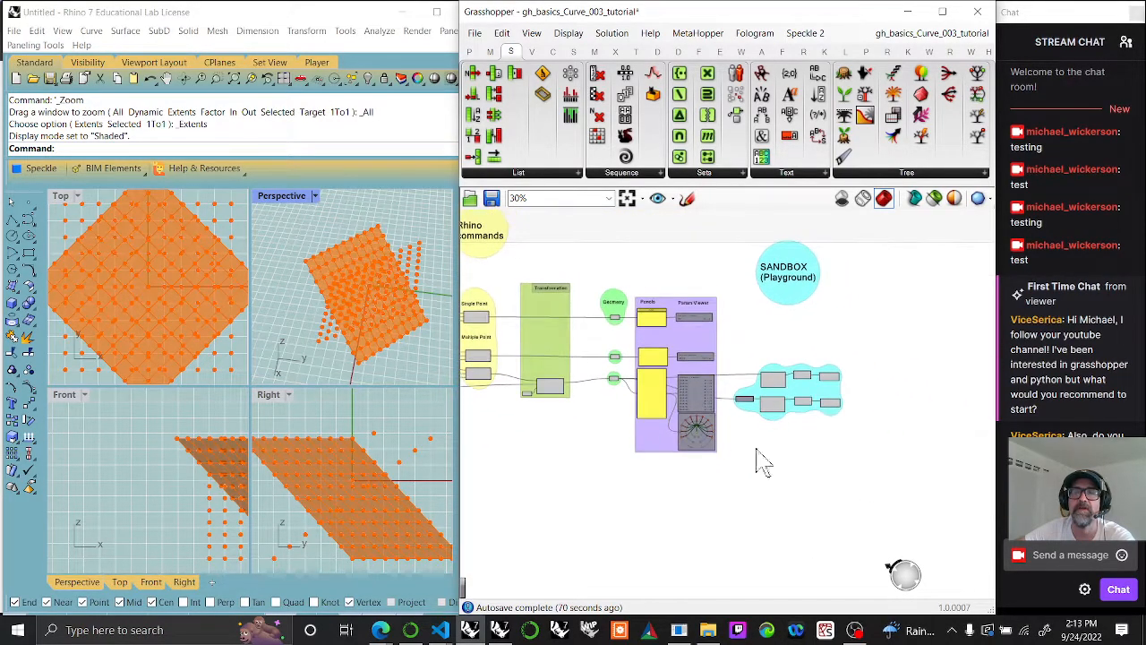
# Step: Select both Loft components in the sandbox group and maximize the Perspective viewport to see their surfaces
pyautogui.scroll(3, 819, 417)
pyautogui.moveTo(824, 325); pyautogui.dragTo(909, 474)
pyautogui.moveTo(327, 376); pyautogui.dragTo(305, 269, button='right')
pyautogui.doubleClick(274, 199)
# Step: Change the Pi rotation slider in the Parameters group to rotate the lofted surfaces
pyautogui.moveTo(537, 421); pyautogui.dragTo(893, 430, button='right')
pyautogui.scroll(3, 632, 423)
pyautogui.scroll(2, 632, 424)
pyautogui.moveTo(632, 424); pyautogui.dragTo(814, 430, button='right')
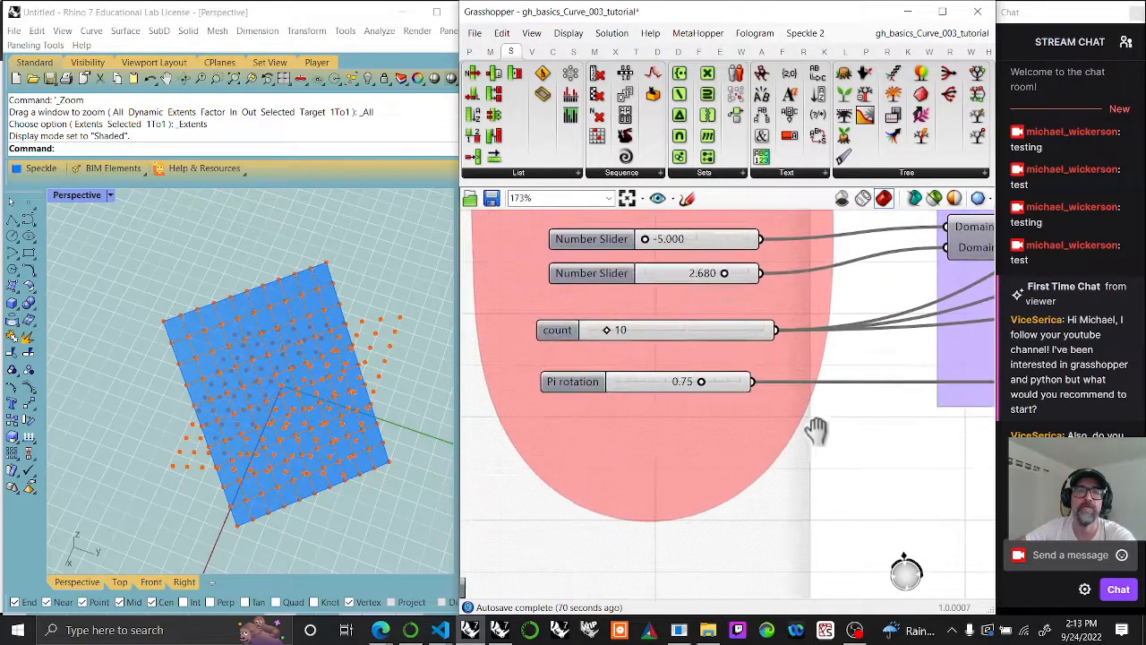
pyautogui.moveTo(716, 383)
pyautogui.mouseDown()
pyautogui.moveTo(678, 385)
pyautogui.moveTo(708, 389)
pyautogui.mouseUp()
# Step: Review the complete definition from the Parameters group through to the SANDBOX group
pyautogui.scroll(-4, 855, 481)
pyautogui.scroll(-3, 849, 468)
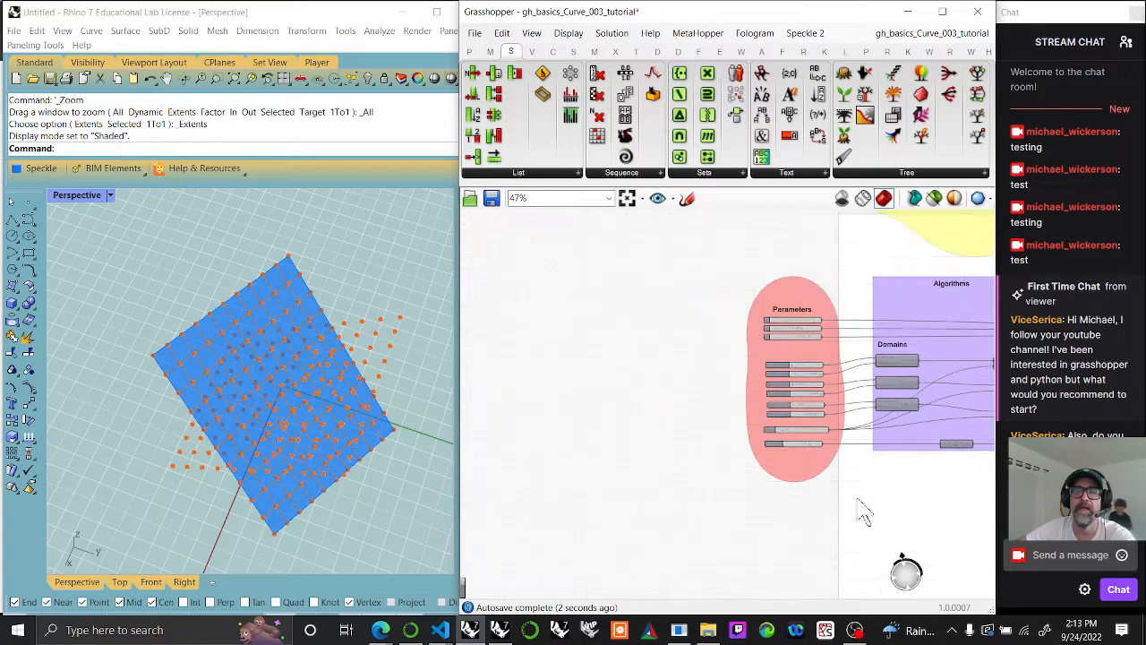
pyautogui.moveTo(857, 496); pyautogui.dragTo(636, 470, button='right')
pyautogui.scroll(-3, 697, 492)
pyautogui.moveTo(759, 500); pyautogui.dragTo(648, 475, button='right')
pyautogui.scroll(-1, 653, 488)
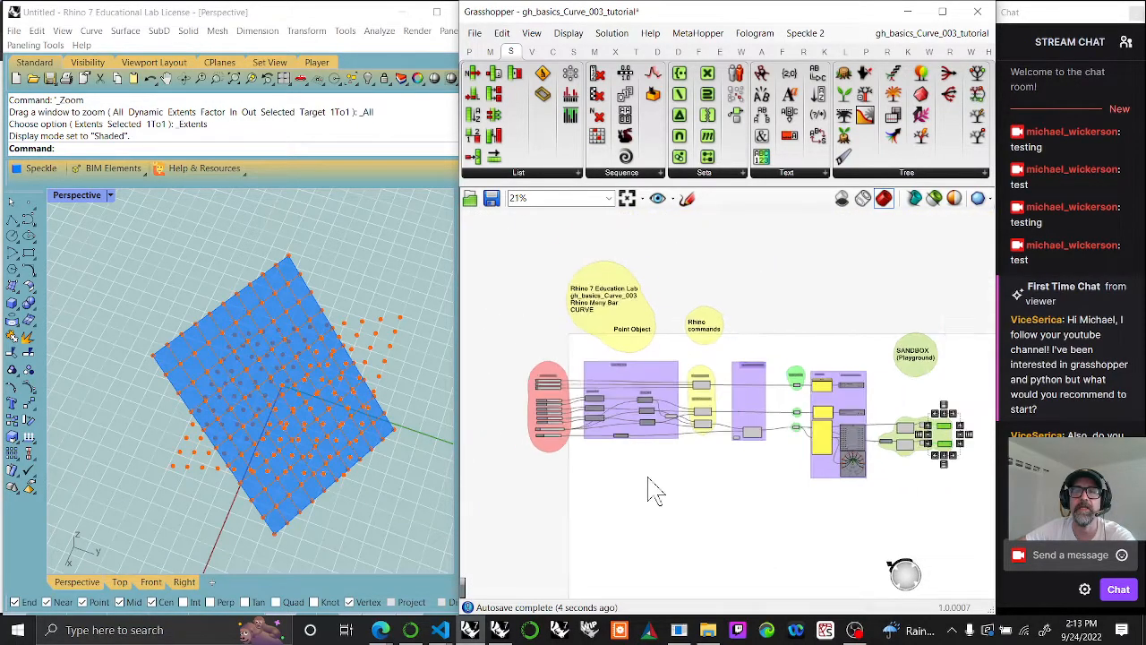
pyautogui.click(627, 198)
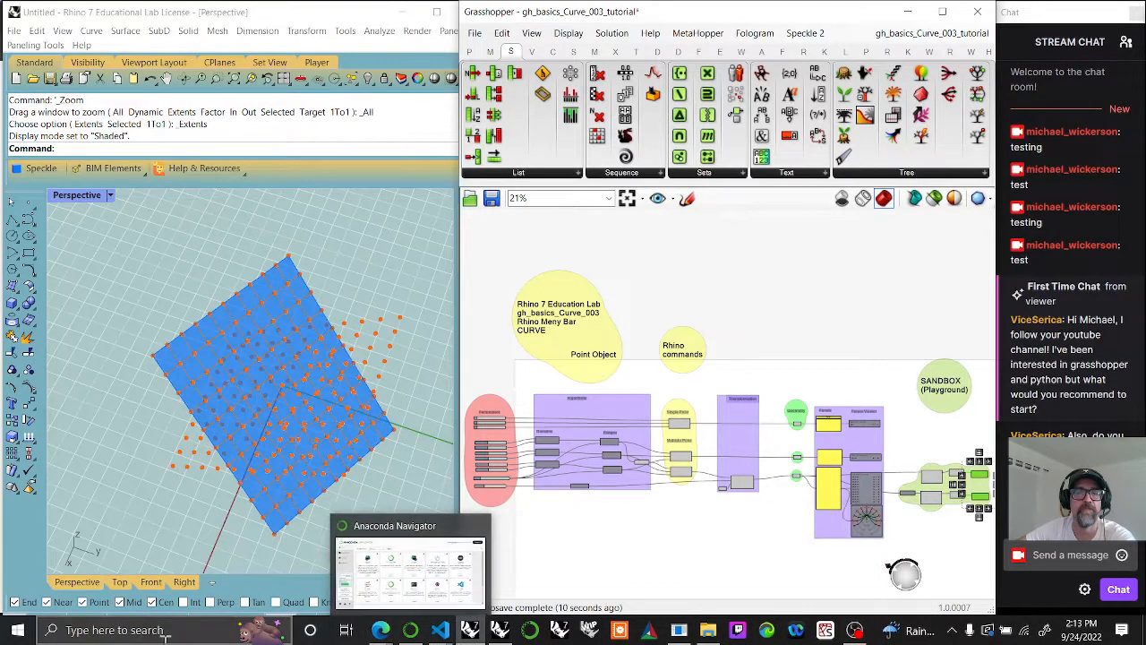
# Step: Switch to the browser to show the Patreon membership levels page, and bring up OBS
pyautogui.moveTo(380, 630)
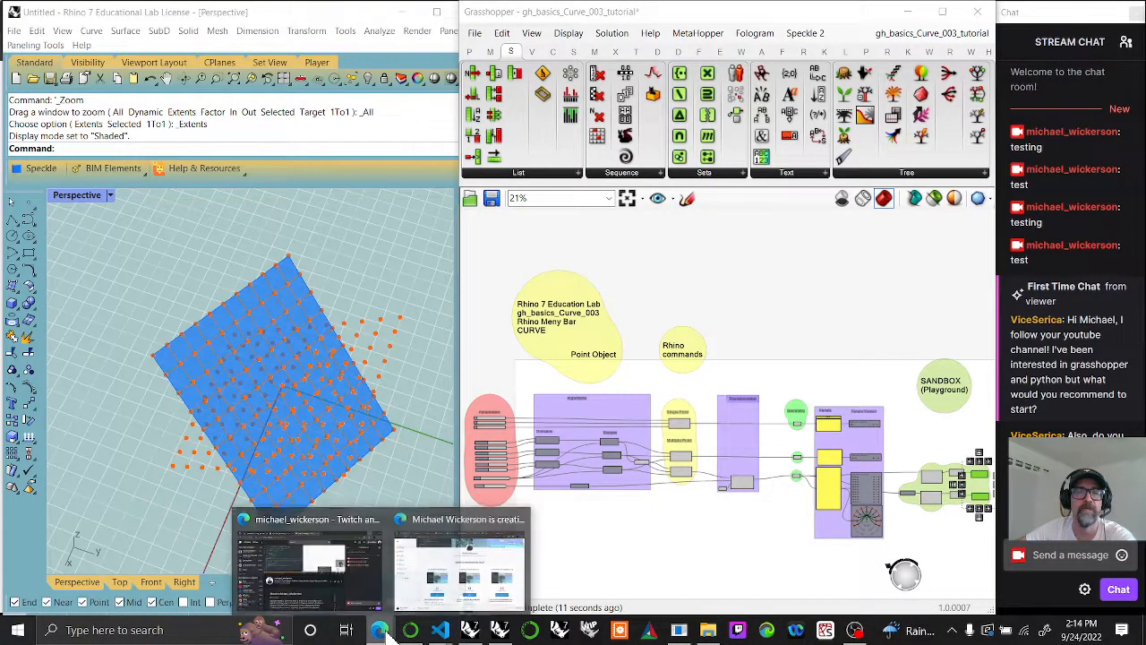
pyautogui.click(341, 582)
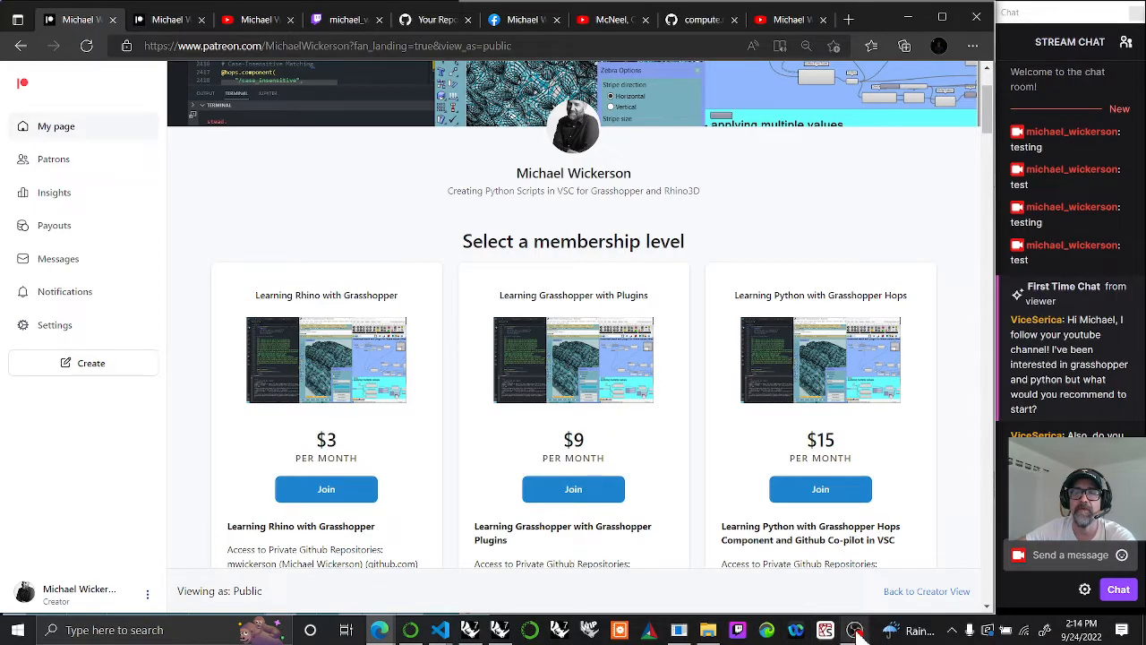
pyautogui.moveTo(857, 631)
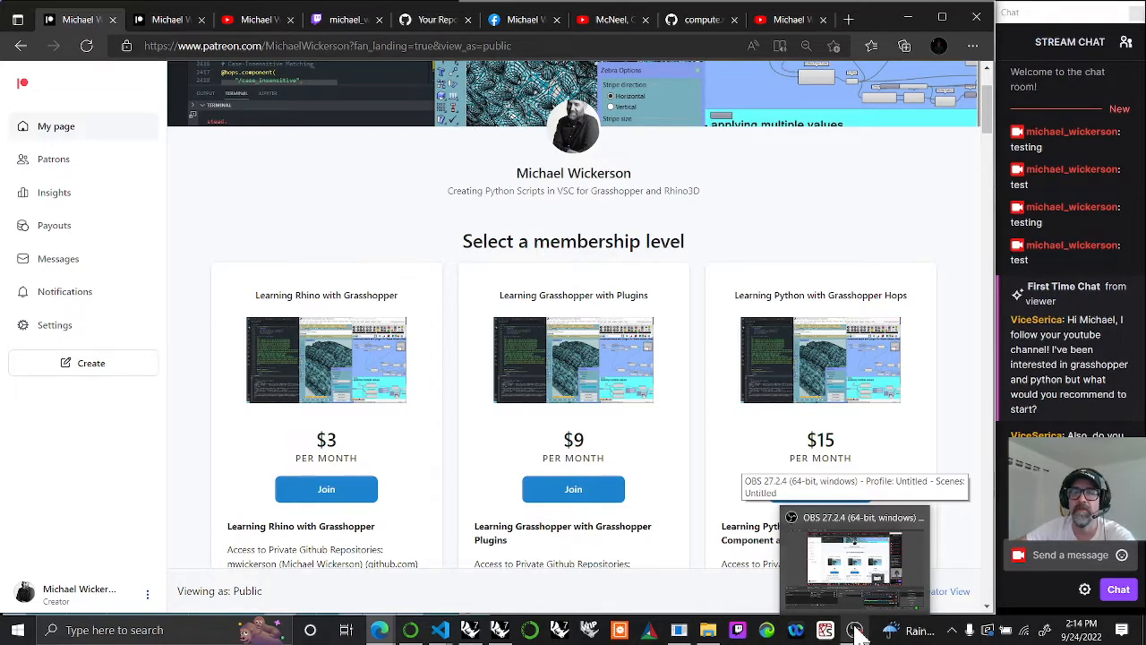
pyautogui.click(859, 634)
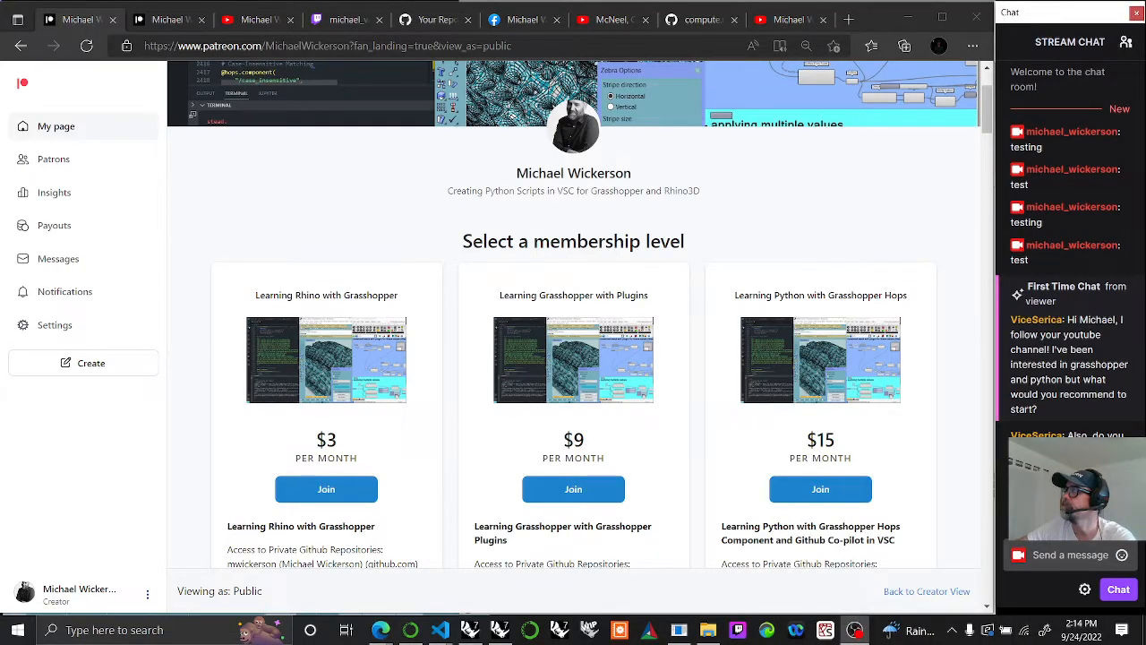